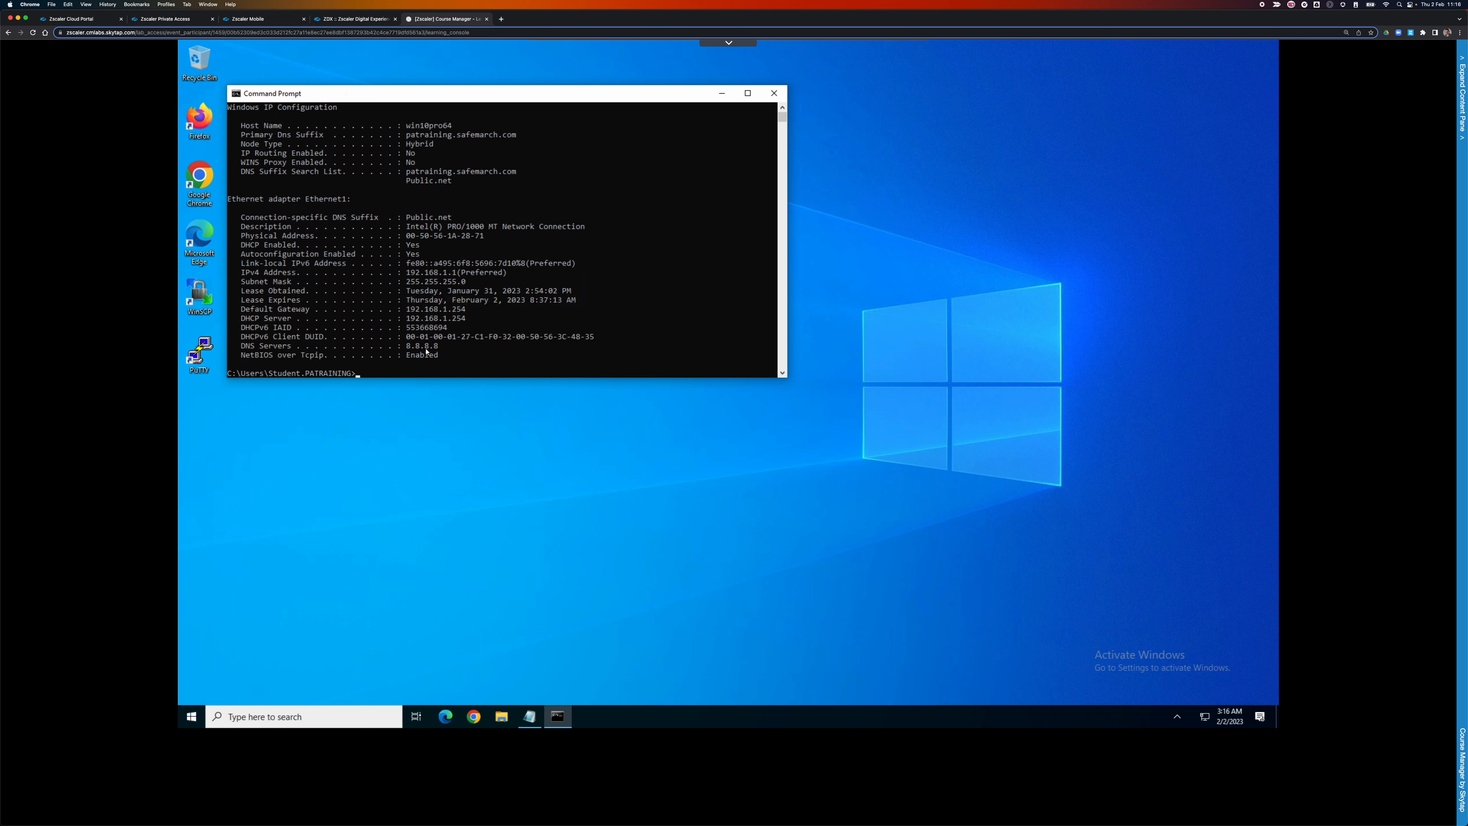
Highlight the 8.8.8.8 DNS server address and ping pac.zscalertwo.net.
drag(406, 346, 447, 350)
text(ping pac.zscalertwo.net)
key(Return)
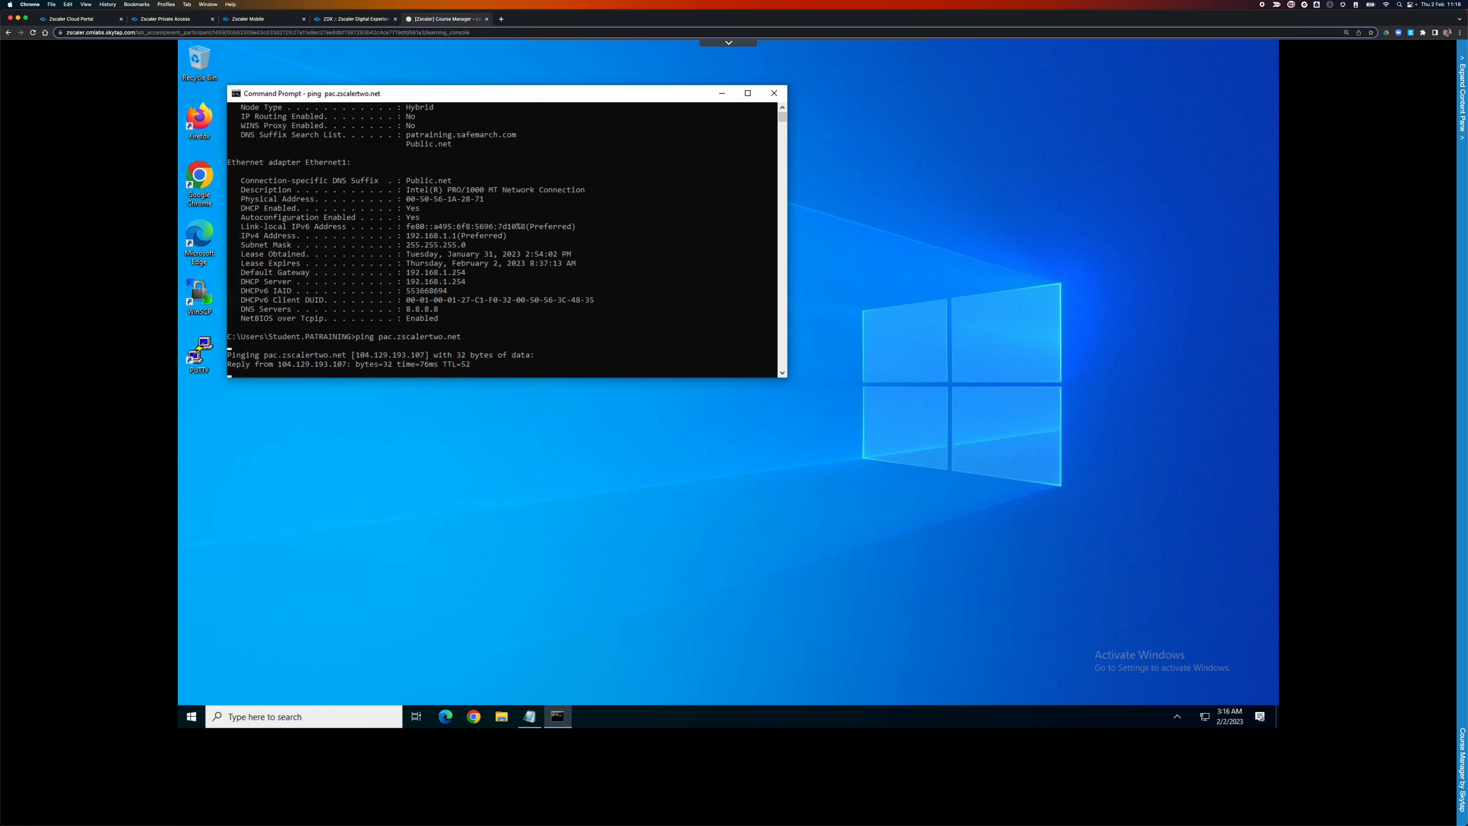
key(ctrl+c)
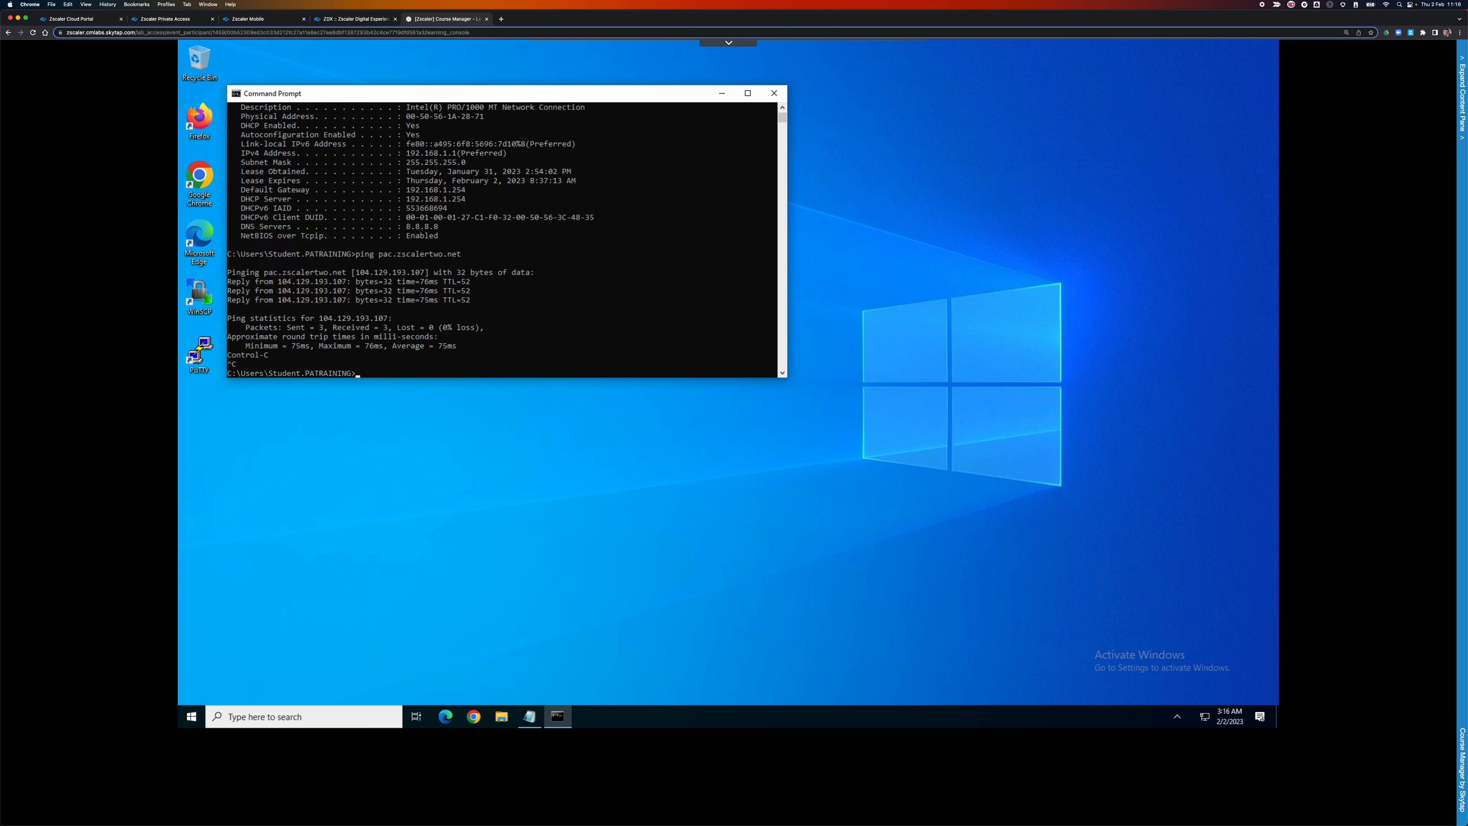
Ping mobile.zscalertwo.net and login.zscalertwo.net, both replying with 0% loss.
text(ping mobile.zscalertwo.net)
key(Return)
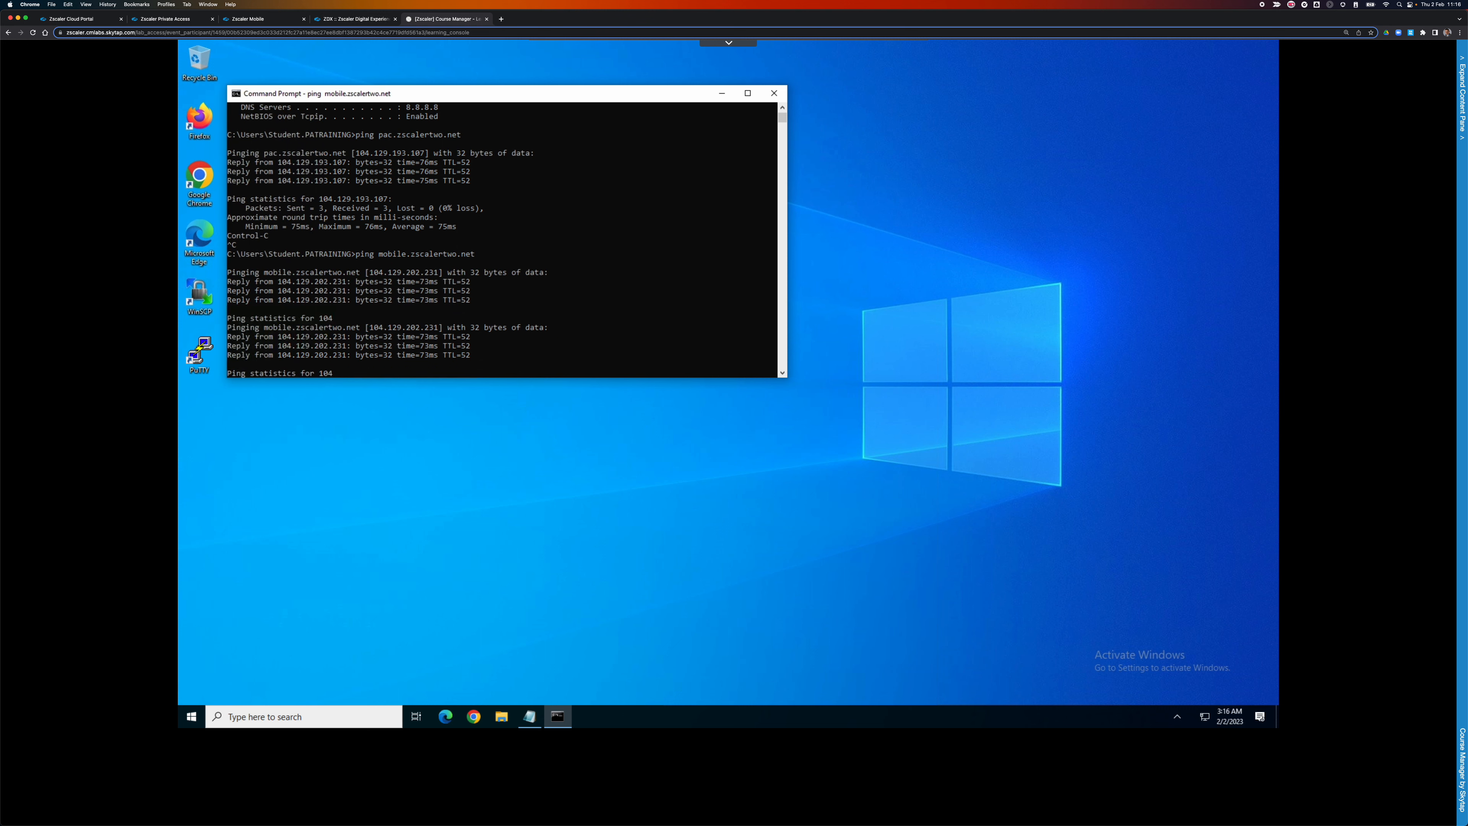
key(ctrl+c)
text(ping l)
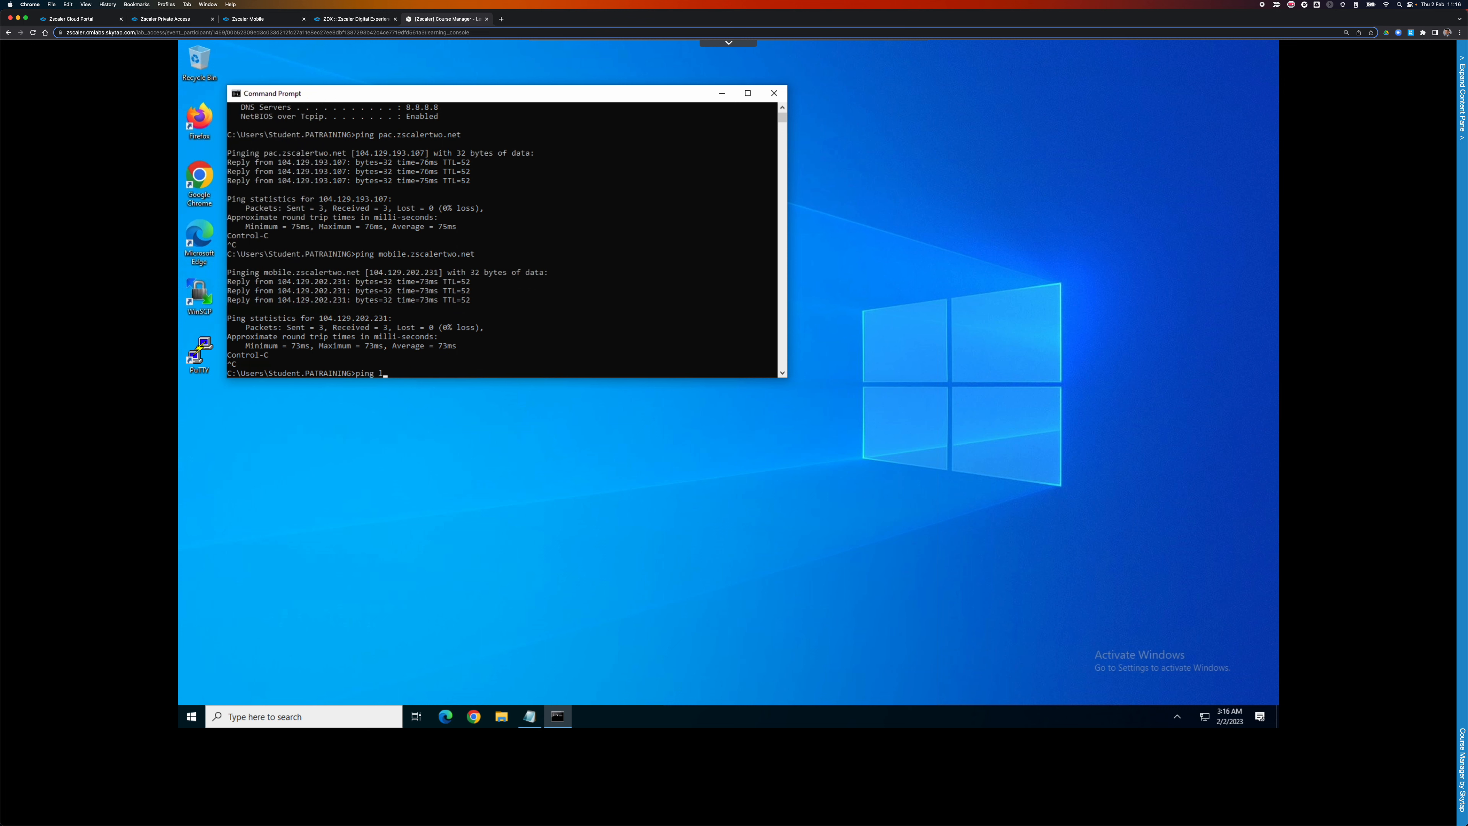
text(ogin.zscalertwo.net)
key(Return)
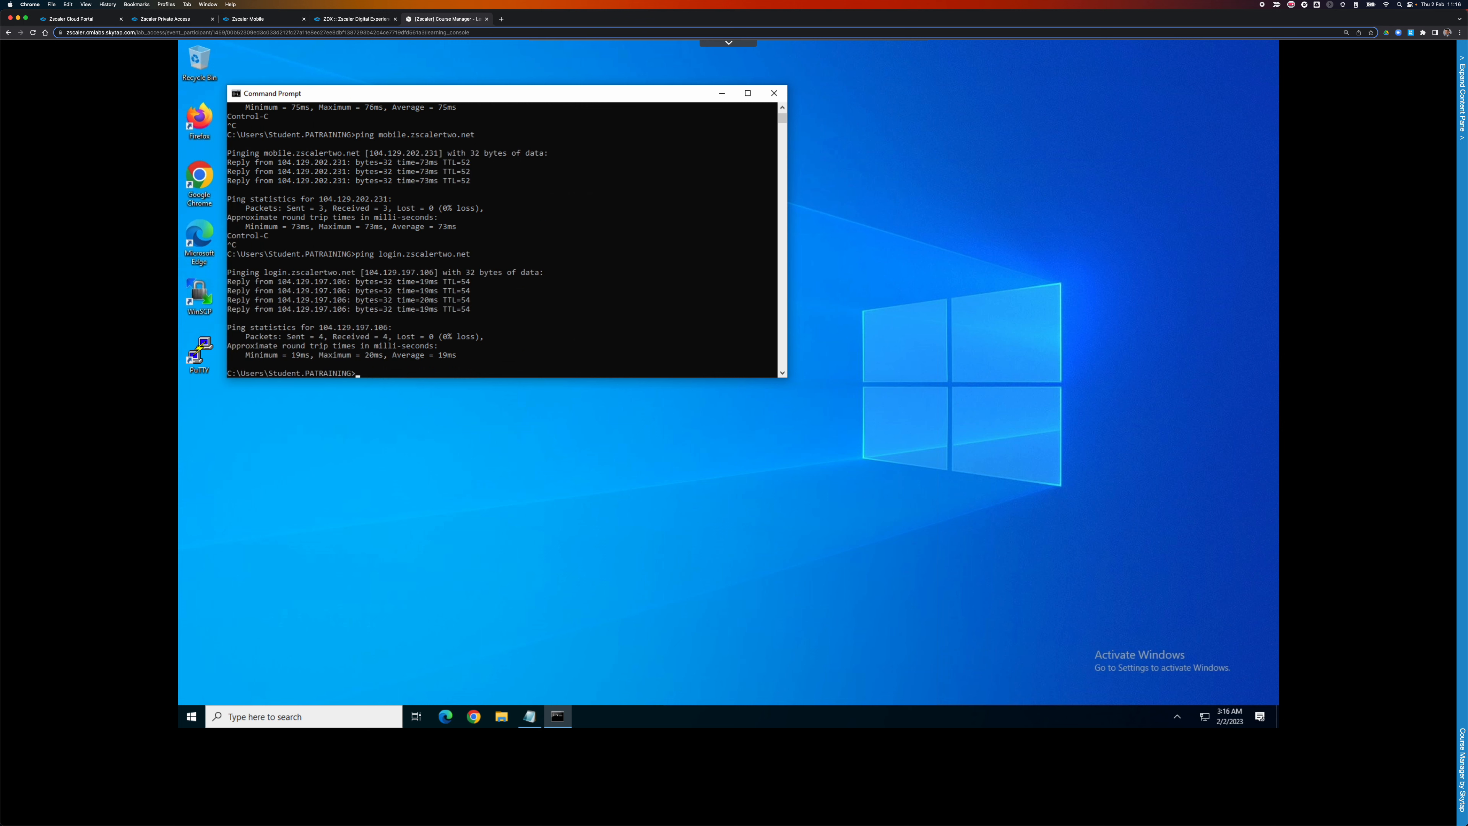
key(Return)
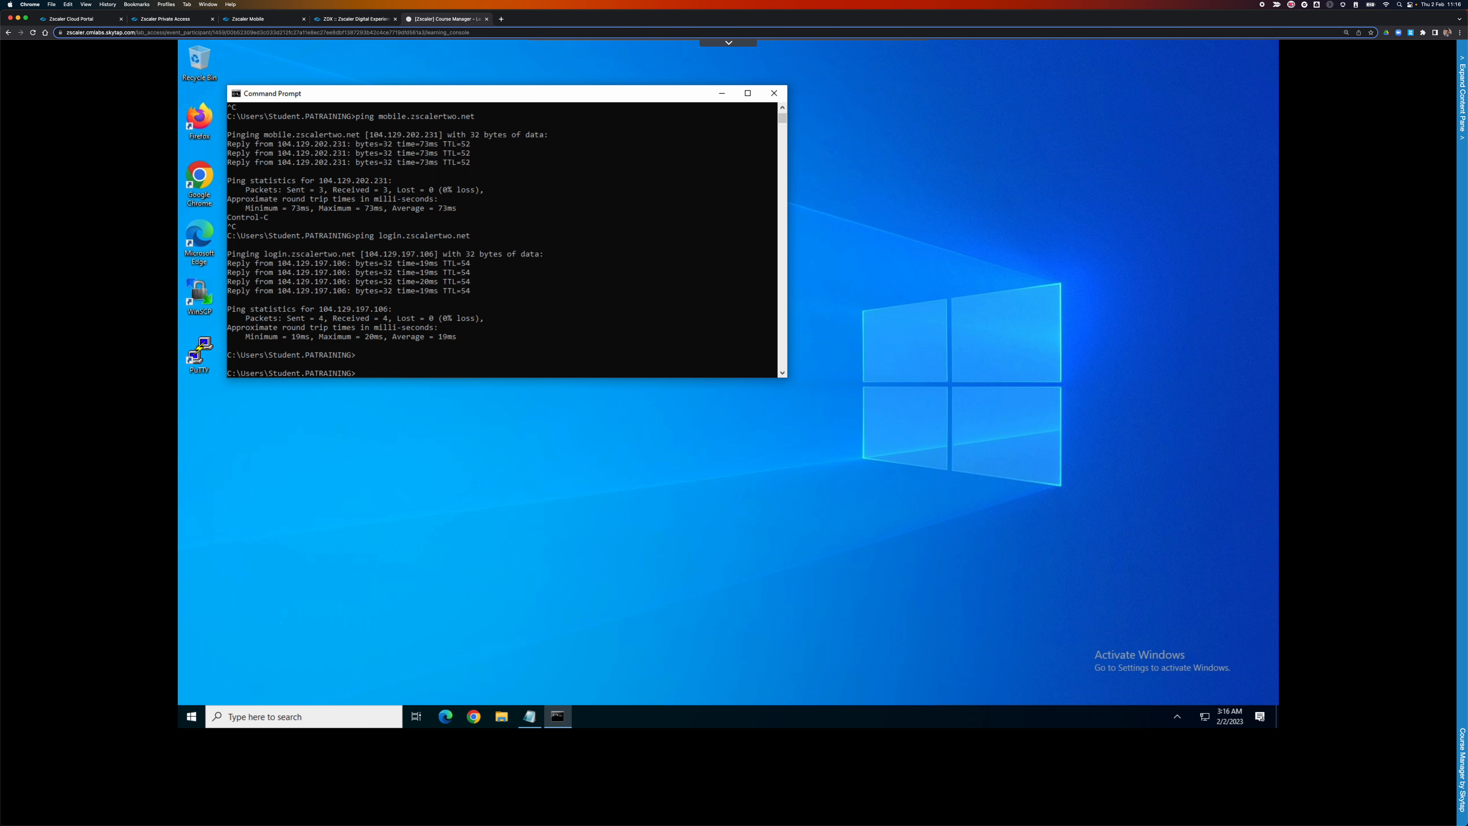
Ping samlsp.private.zscaler.com, getting four replies from 165.225.1.244, then bring up the URL notes.
text(ping)
text(samlsp.private.zscaler.com)
key(Return)
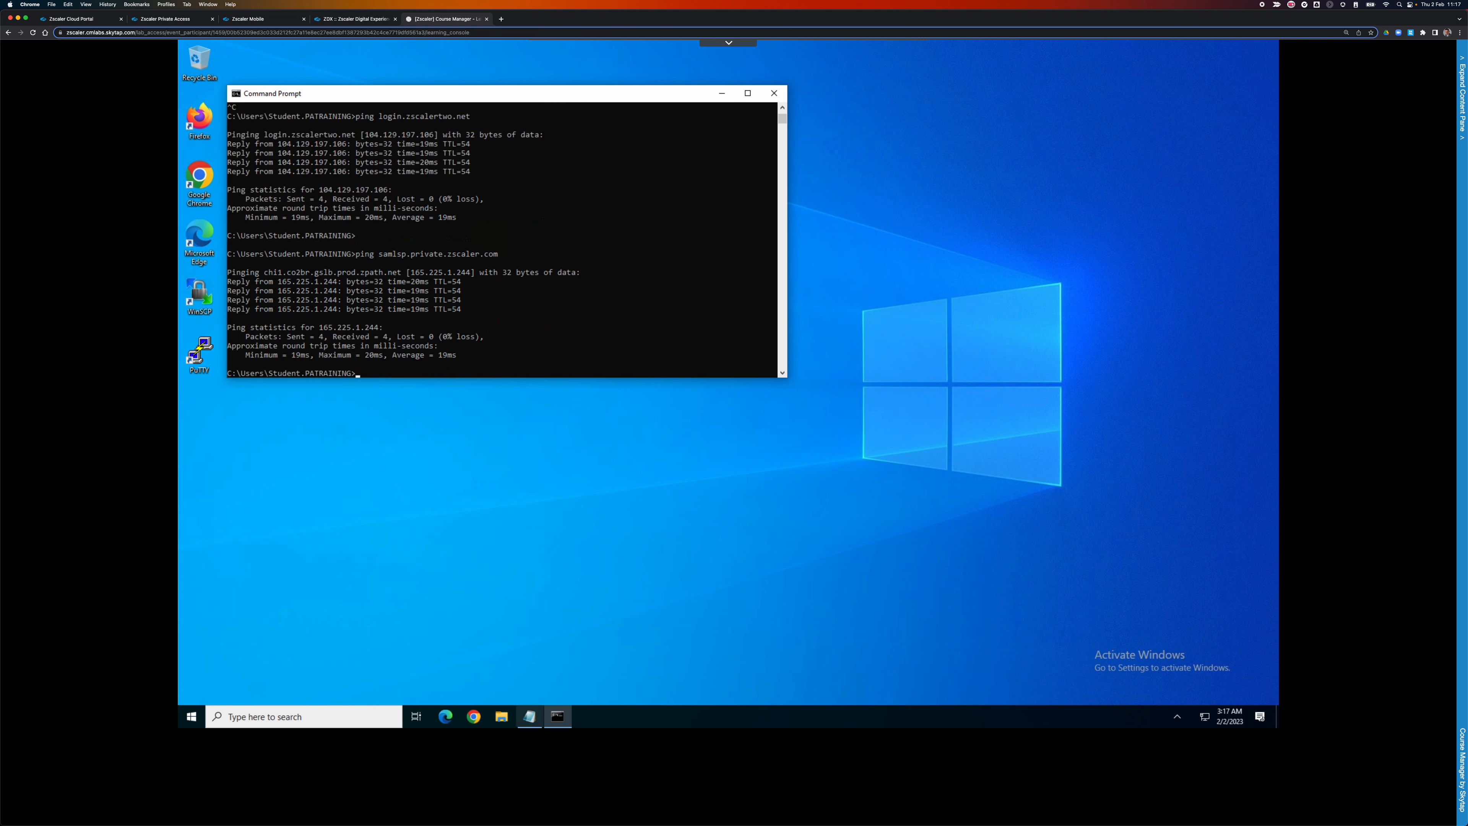
mouse_move(531, 721)
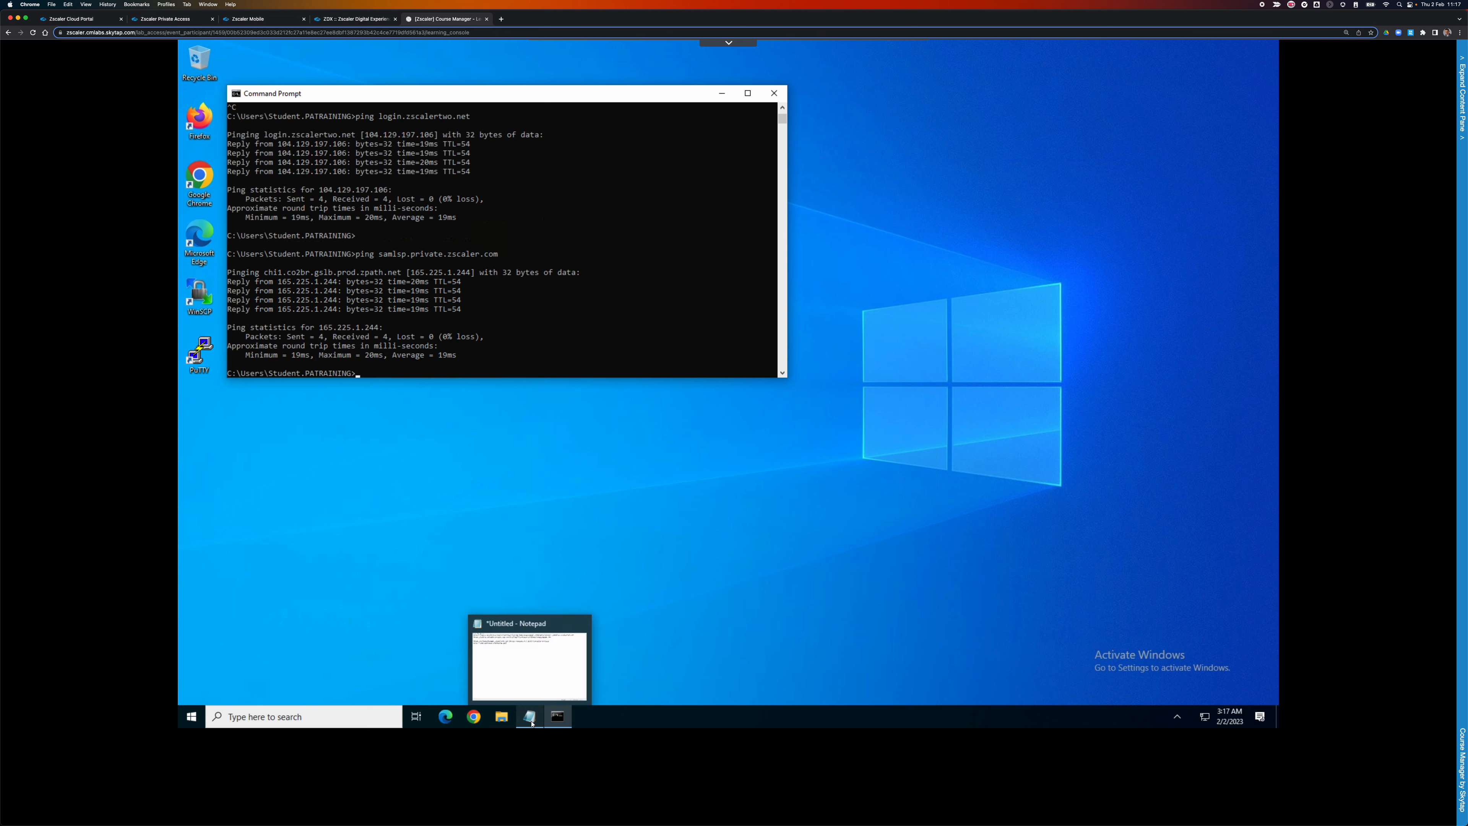
click(540, 715)
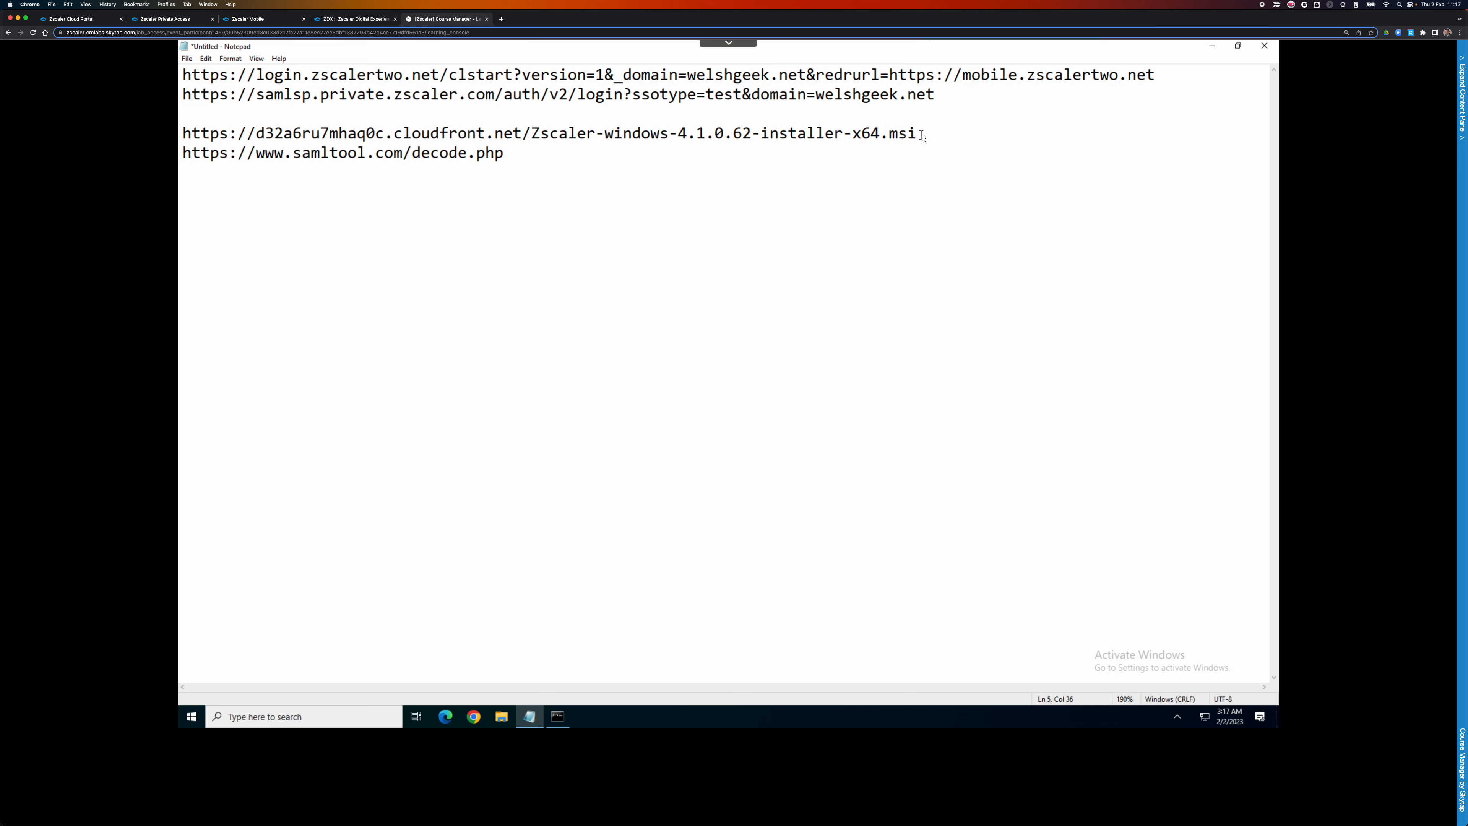
Copy the Zscaler-windows-4.1.0.62-installer-x64.msi URL from the notes and switch to a new Chrome window.
triple_click(448, 154)
drag(260, 137, 181, 132)
right_click(204, 135)
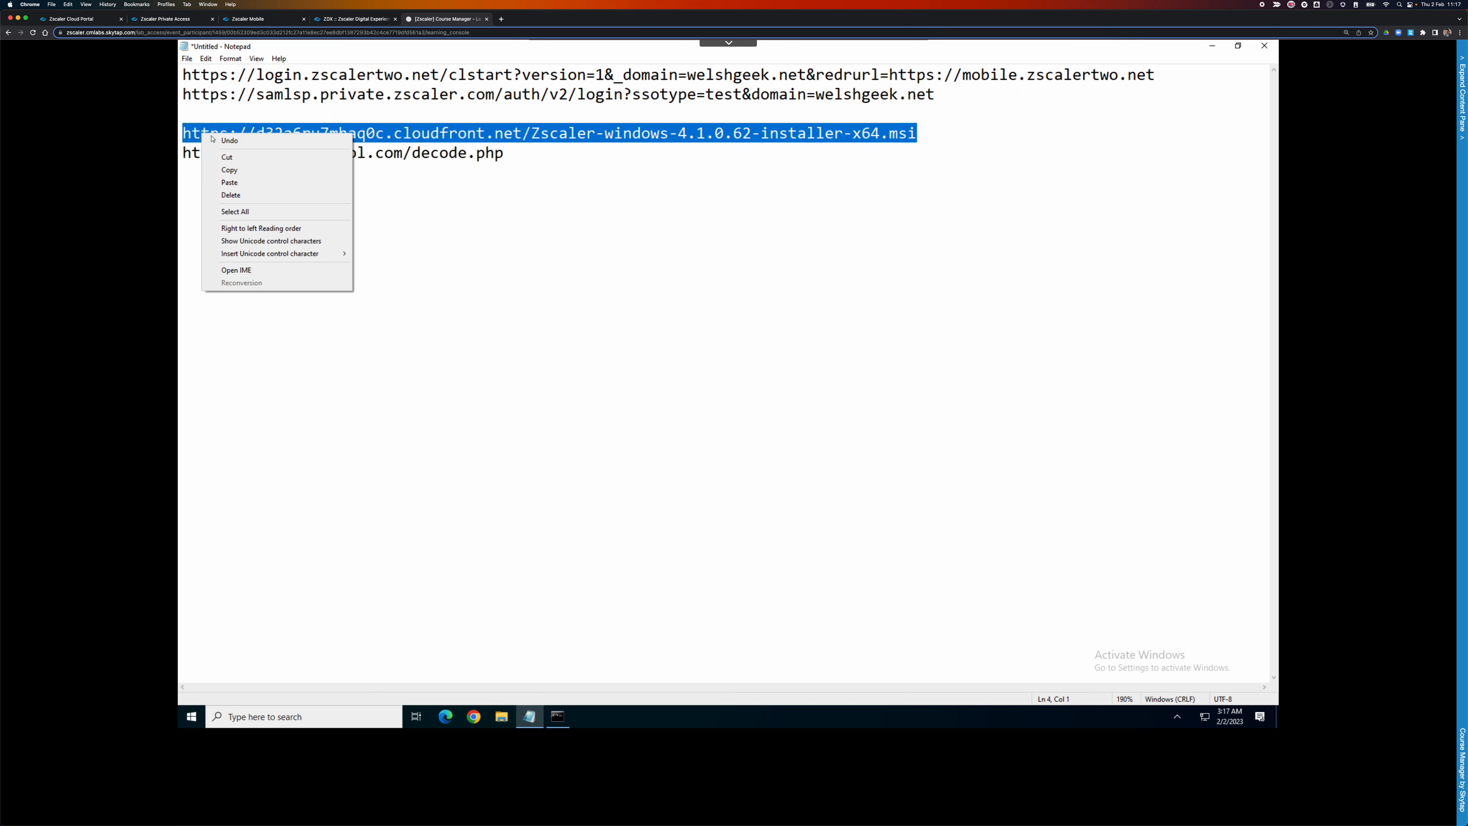
click(230, 170)
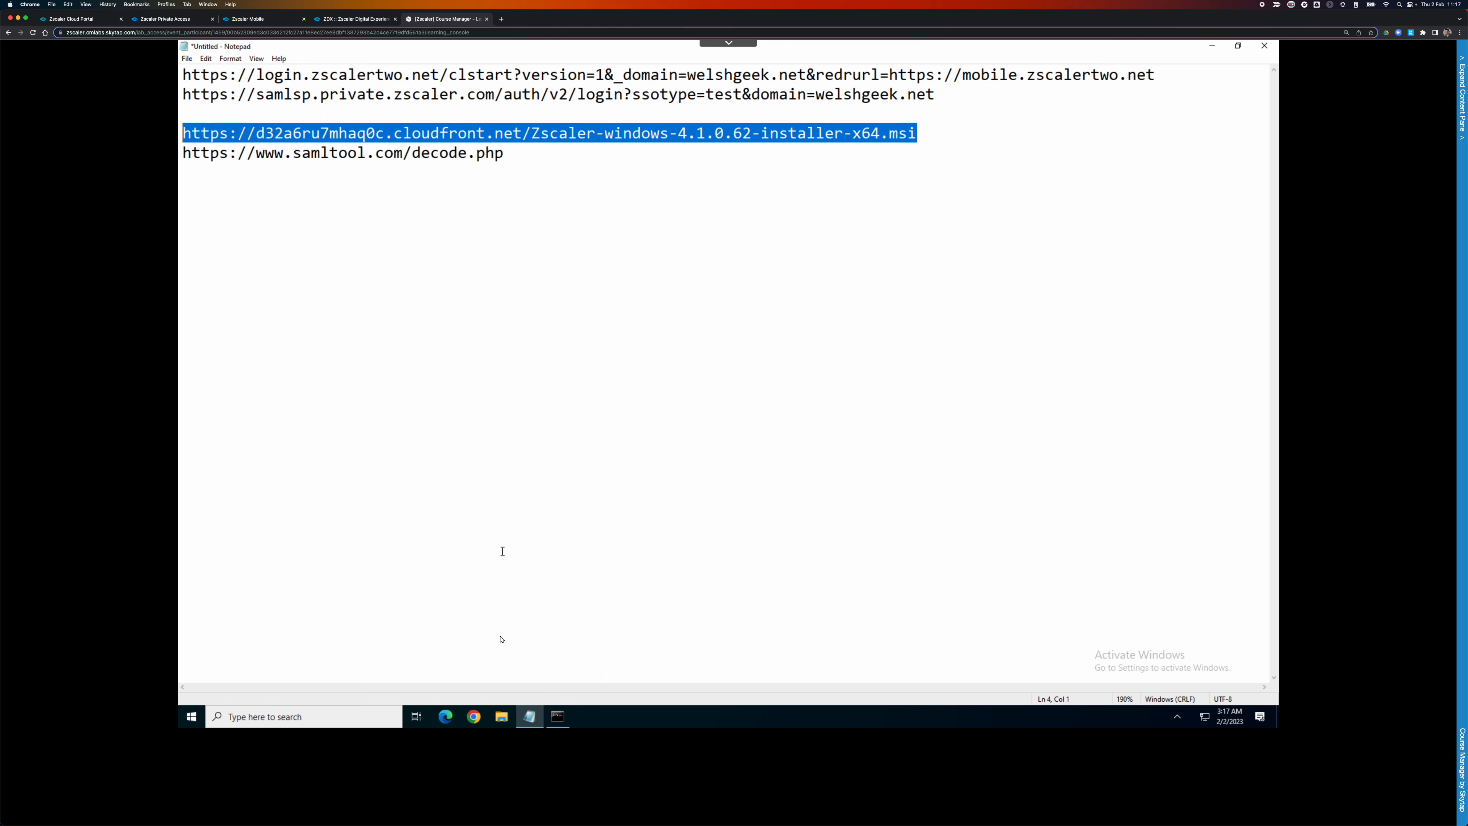
click(473, 716)
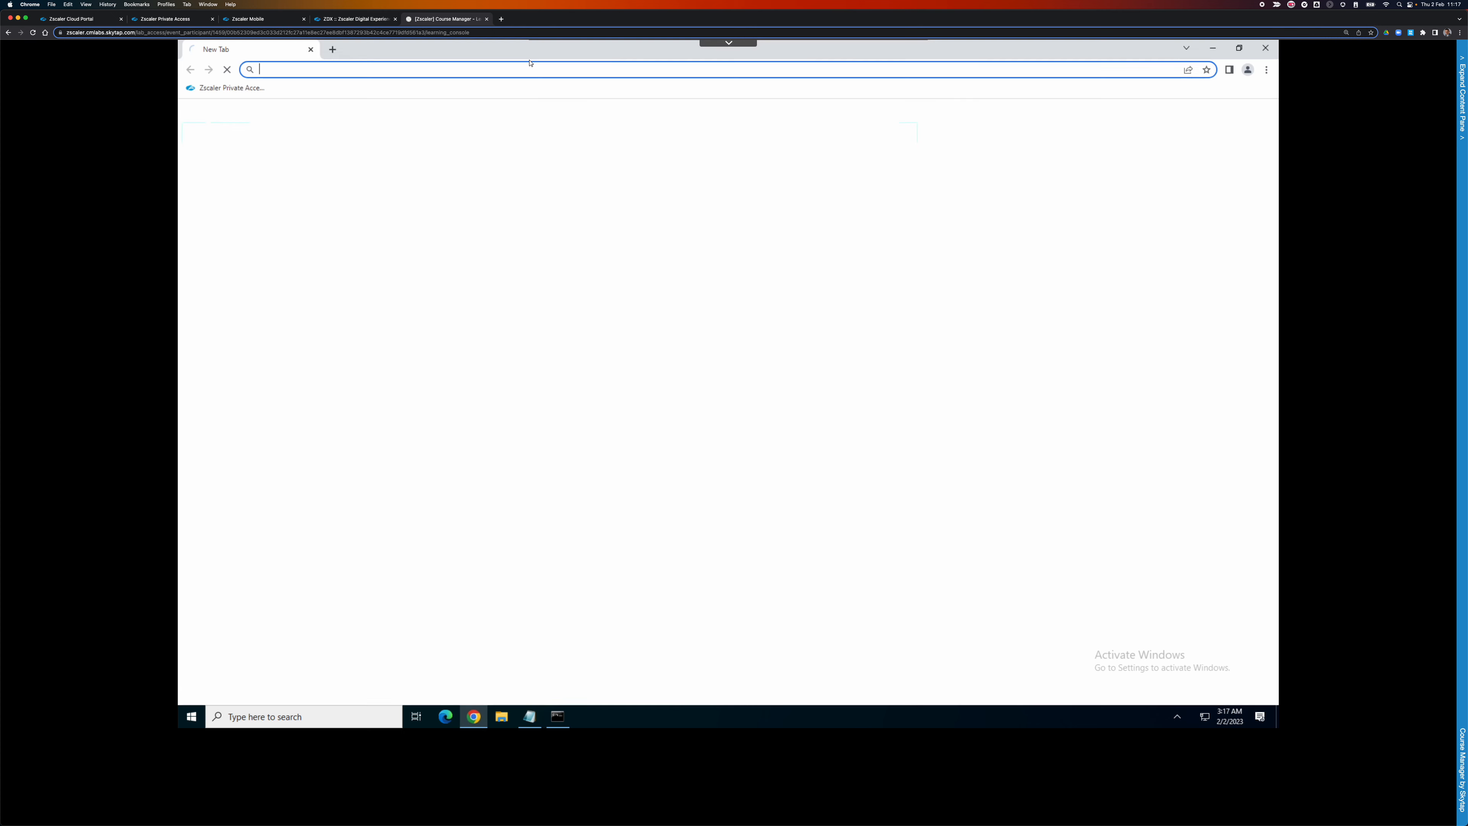
Download Zscaler-windows-4.1.0.62-installer-x64.msi from the pasted URL and launch the installer.
click(495, 73)
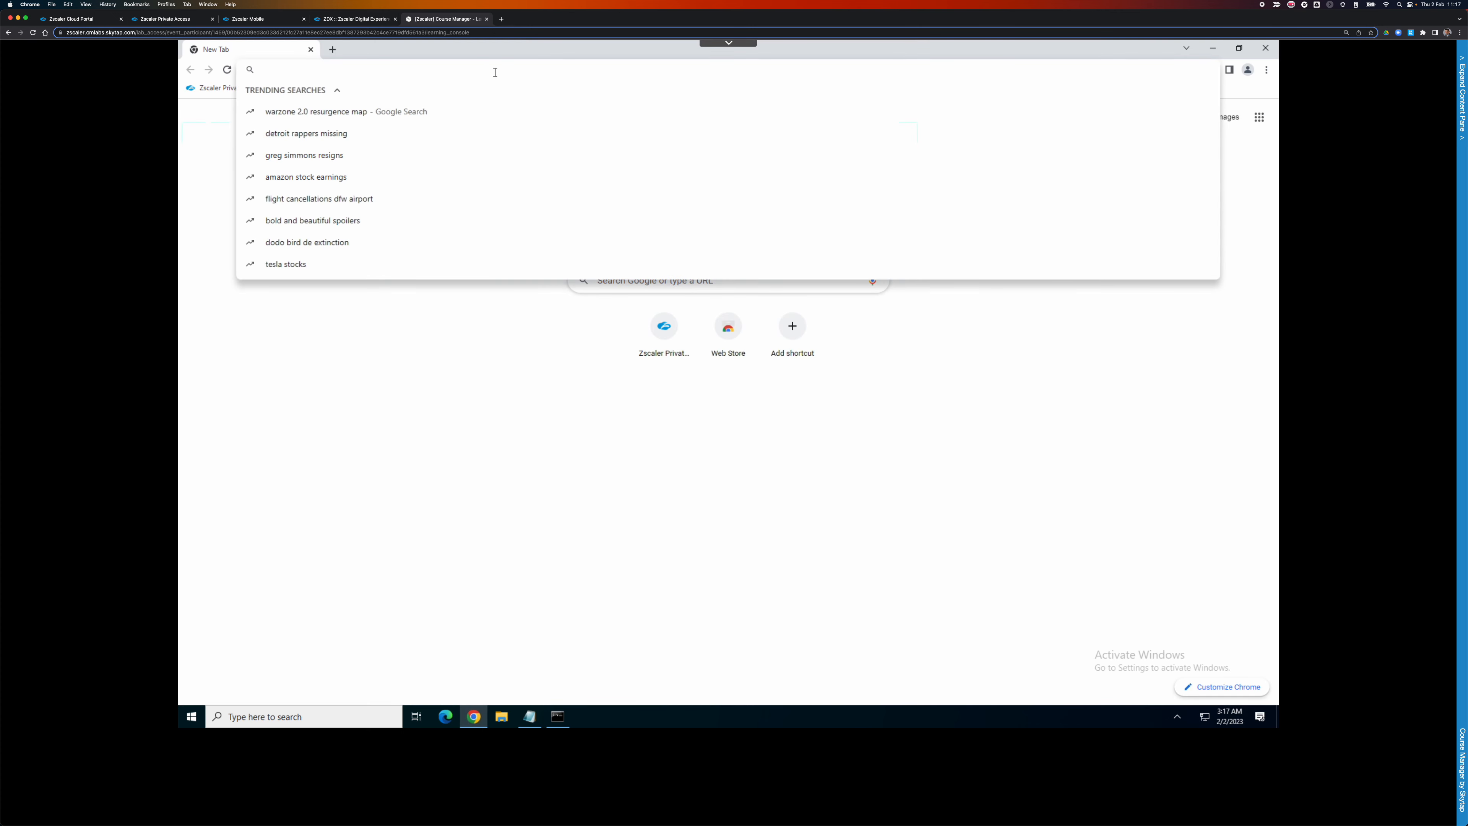
key(ctrl+v)
key(Return)
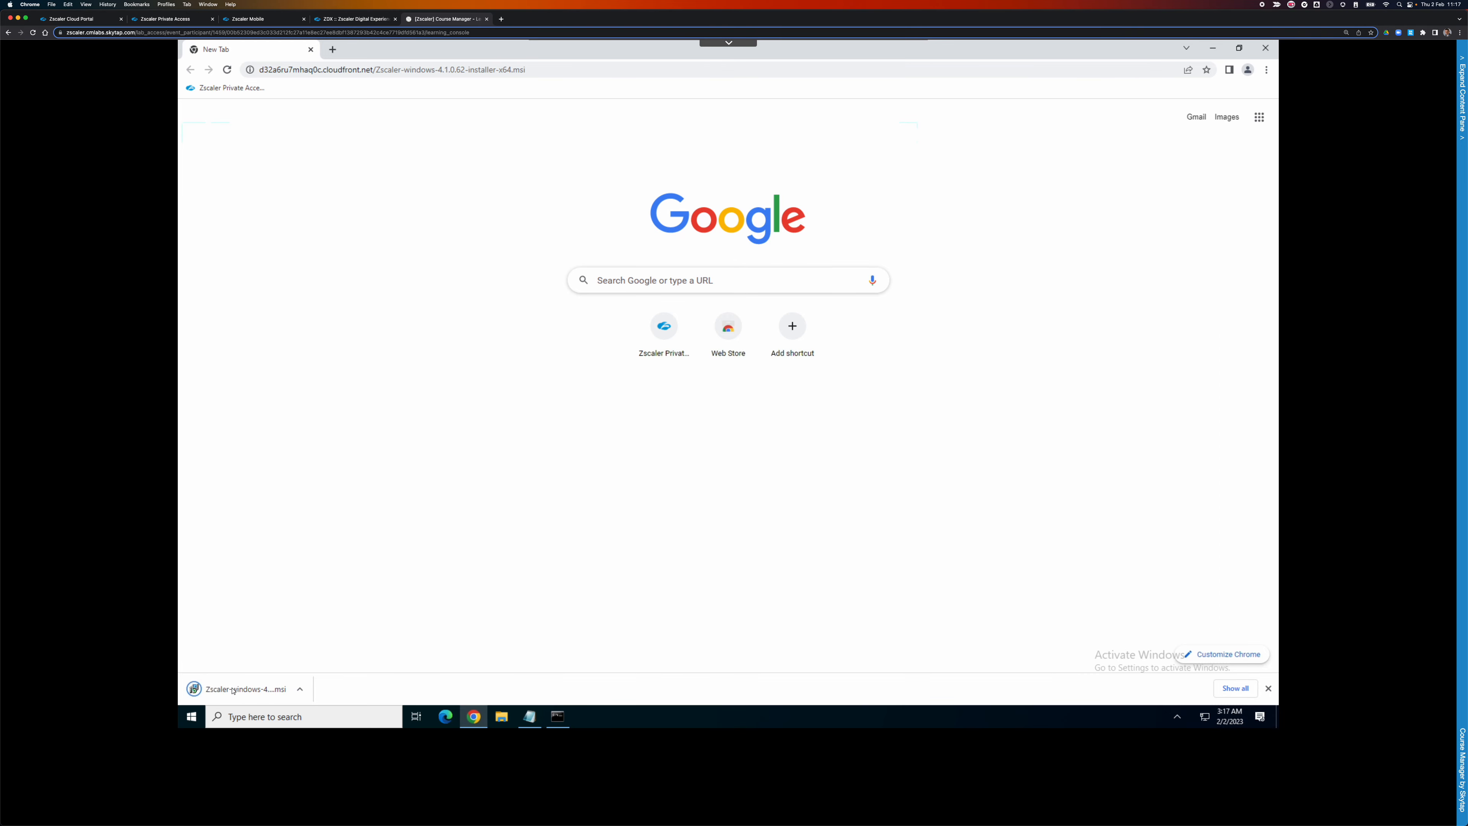
click(237, 691)
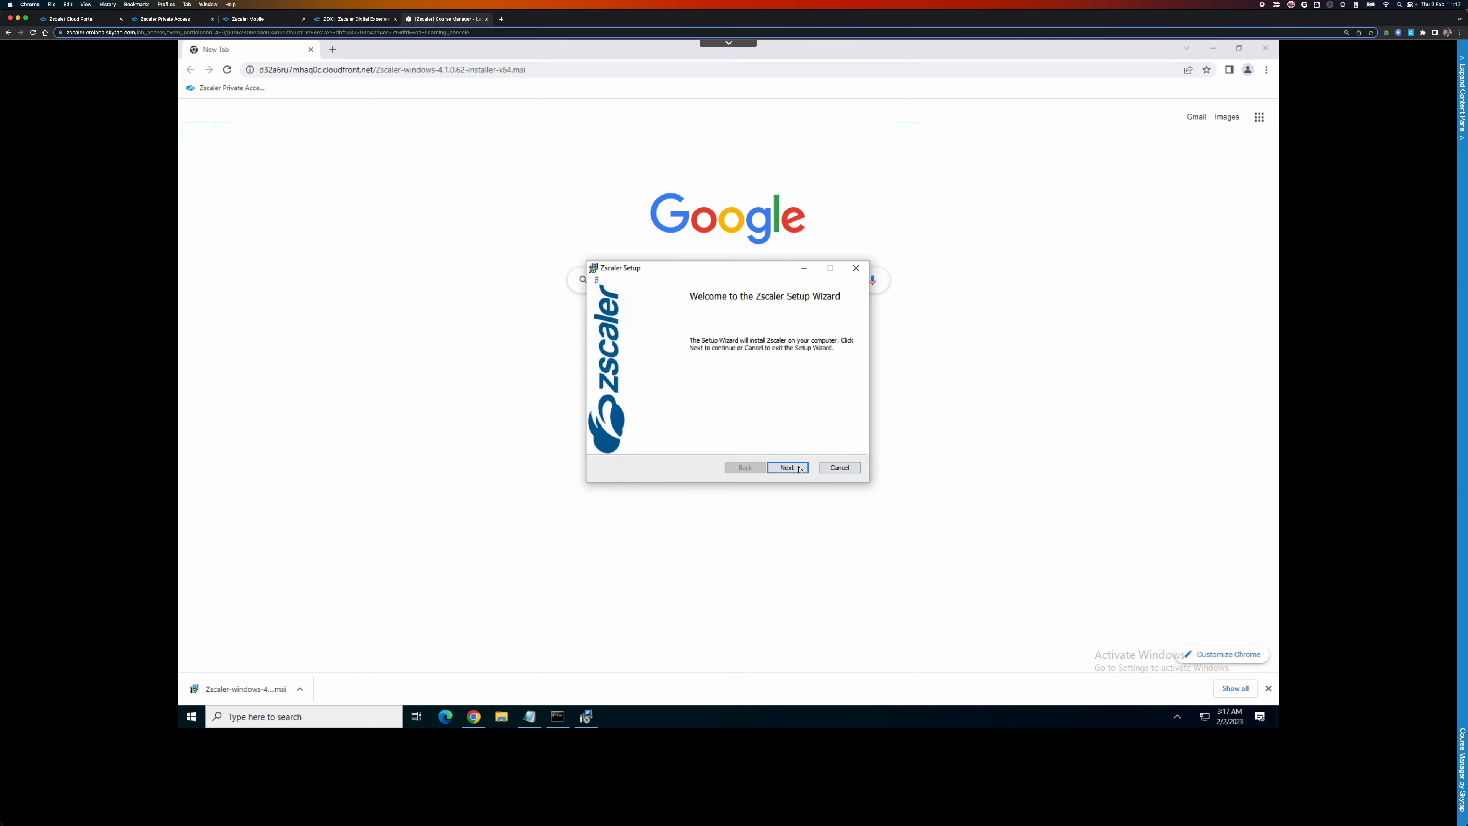
Go through setup accepting the licence and default features, and start the installation.
click(799, 468)
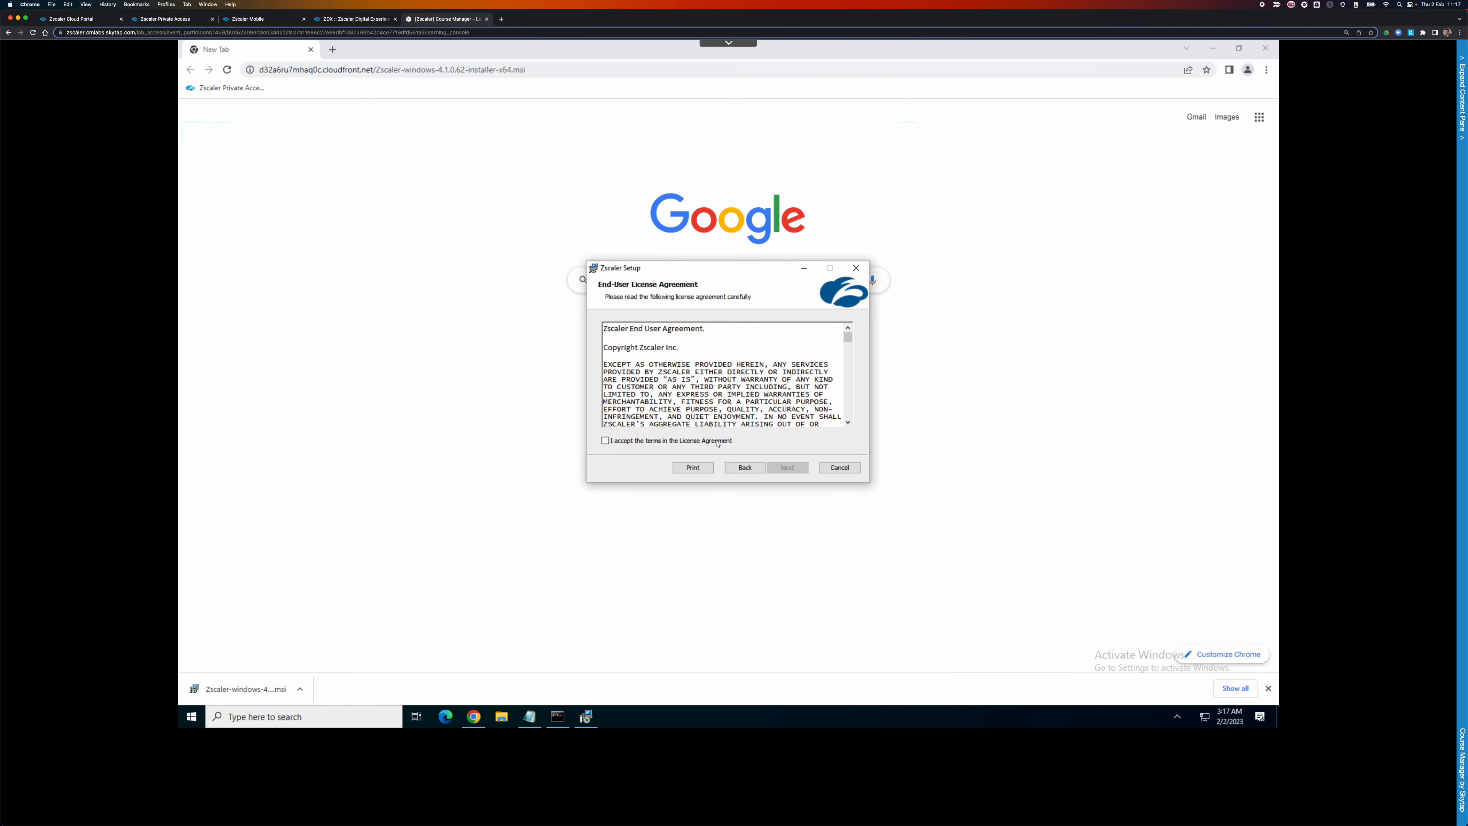
click(606, 440)
click(792, 468)
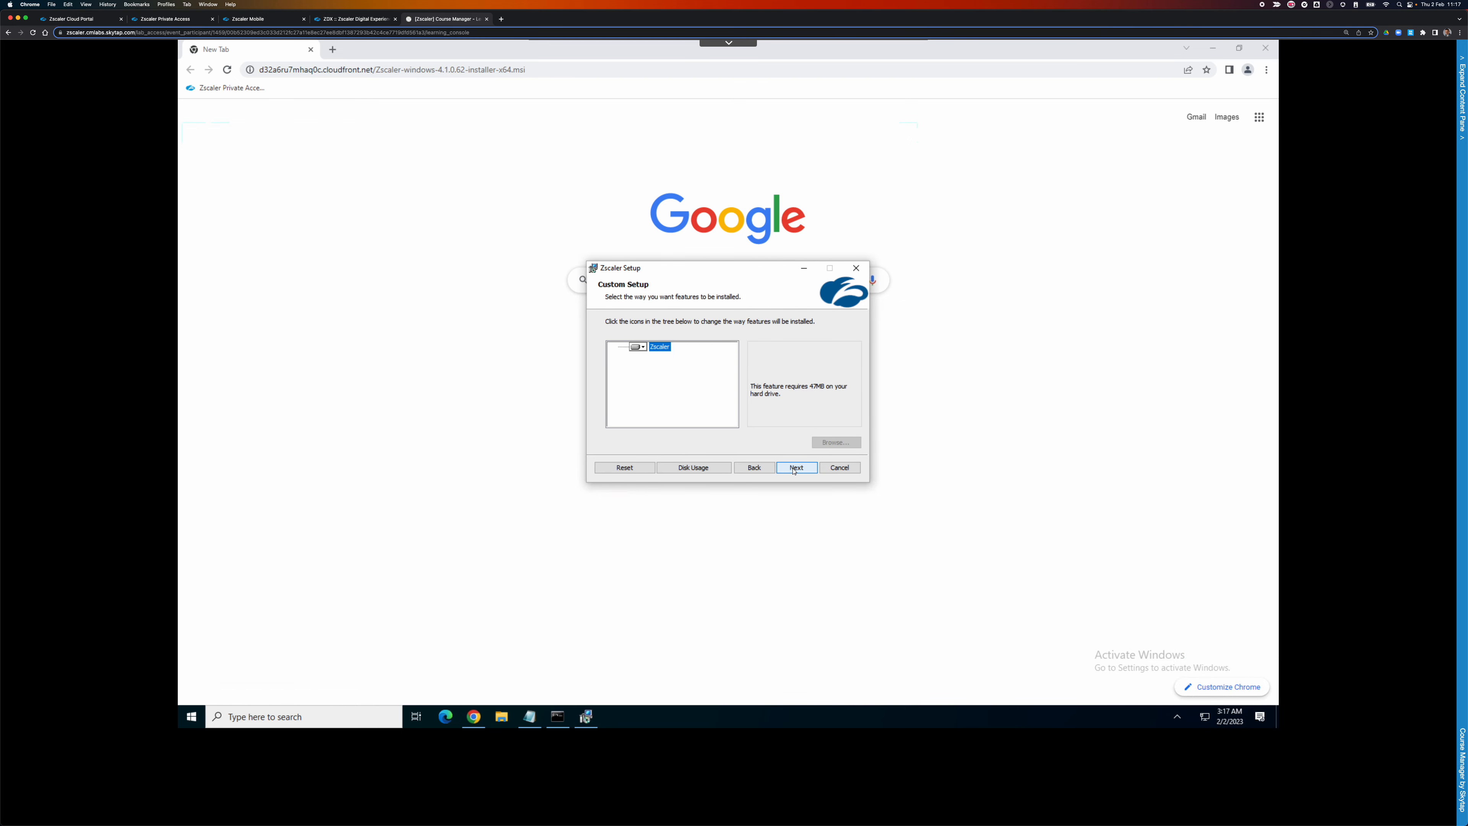
click(794, 469)
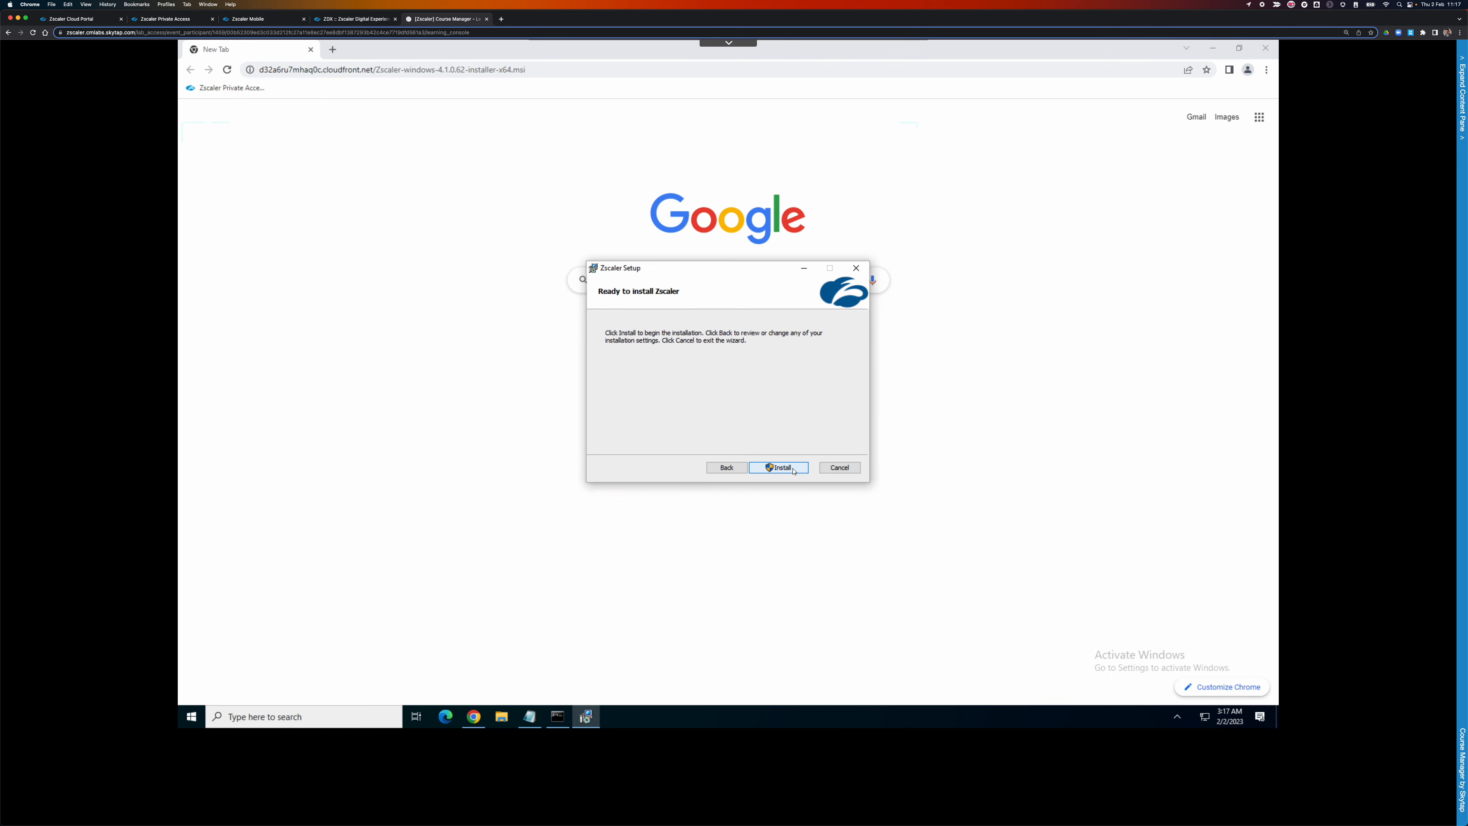
click(794, 469)
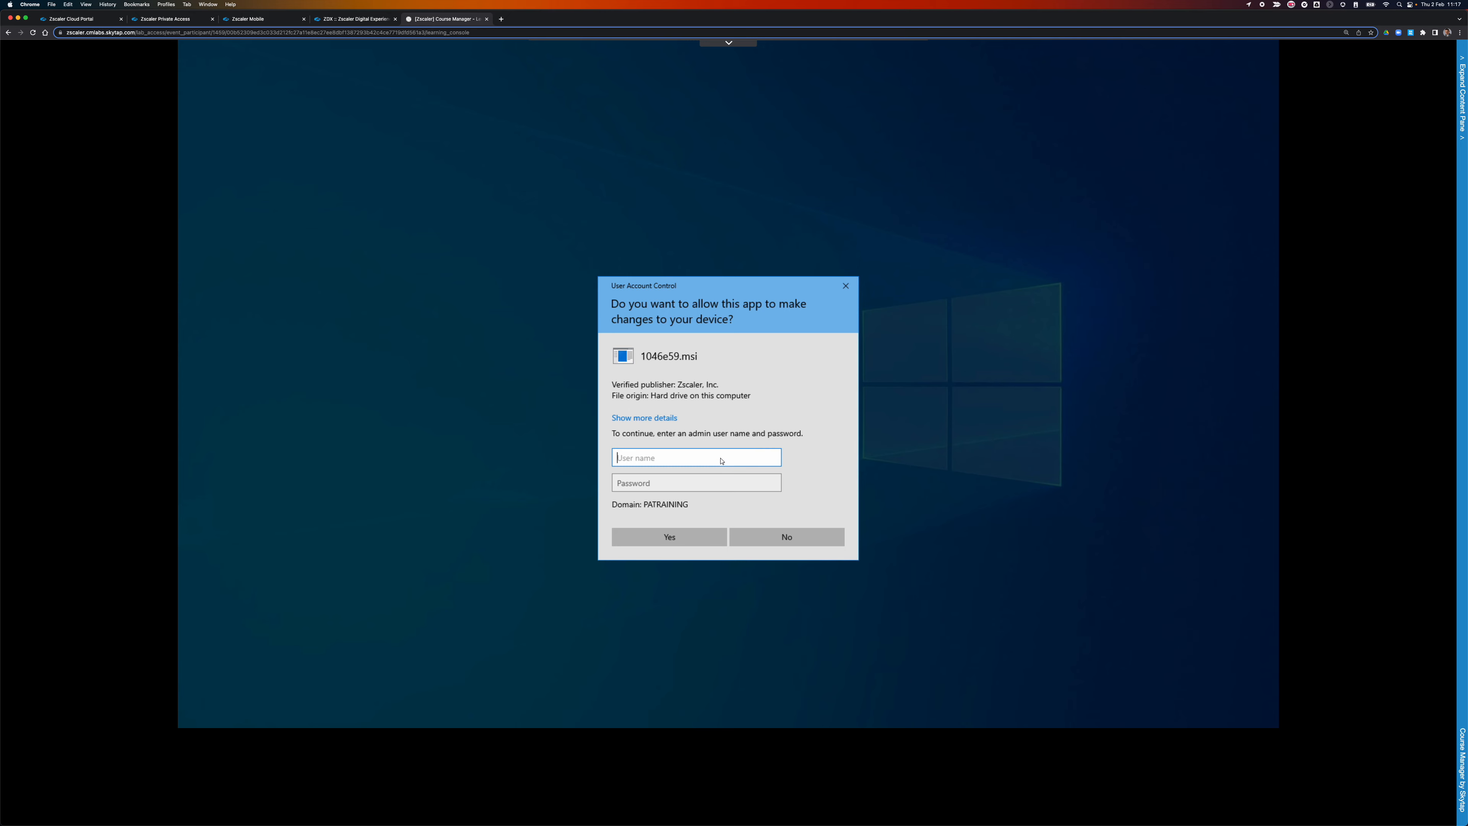
Approve the install with the administrator username and password, then finish the wizard.
text(administrator)
key(Tab)
text(••••••••••)
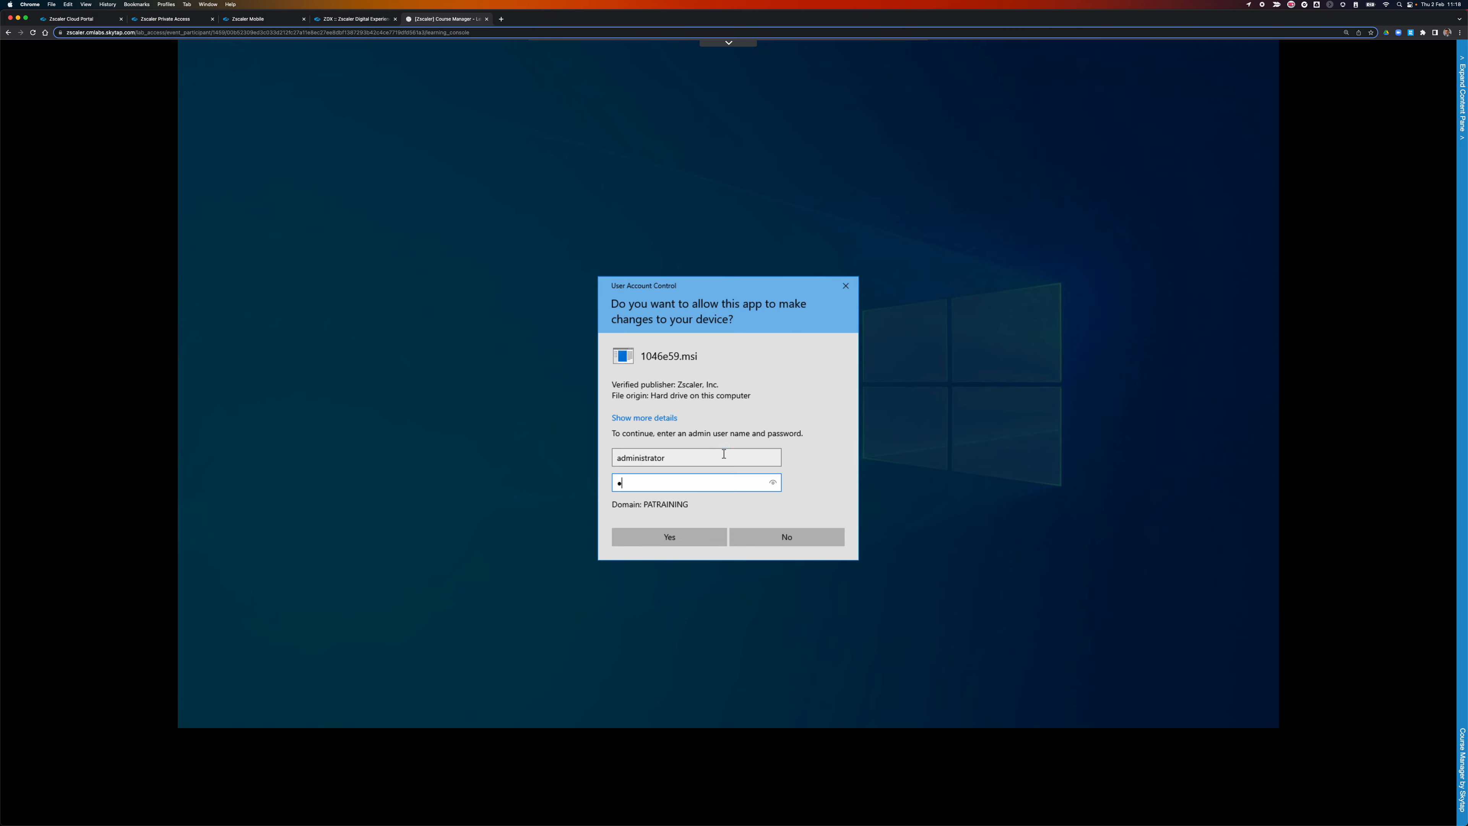
key(Return)
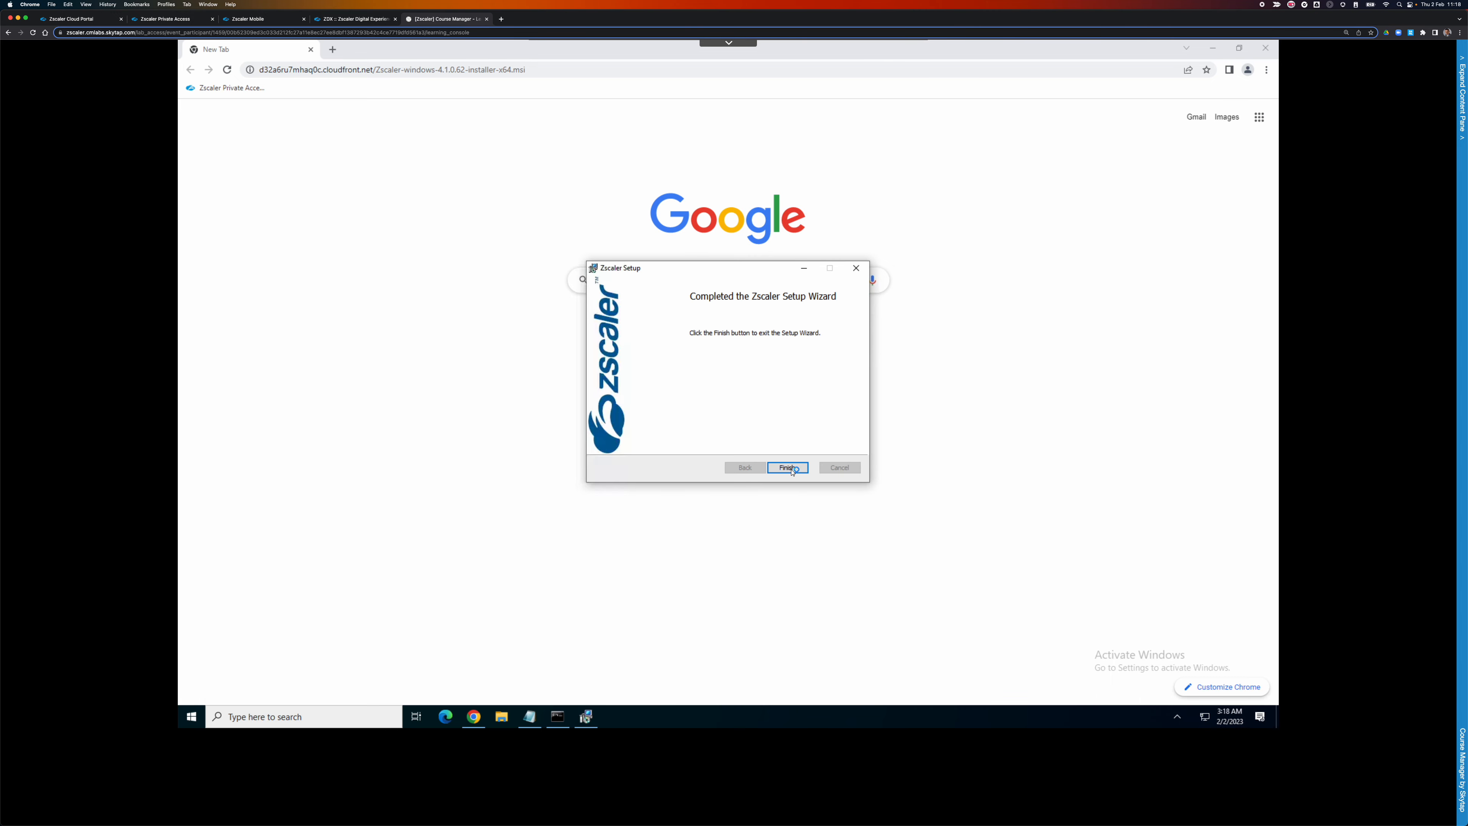
click(791, 468)
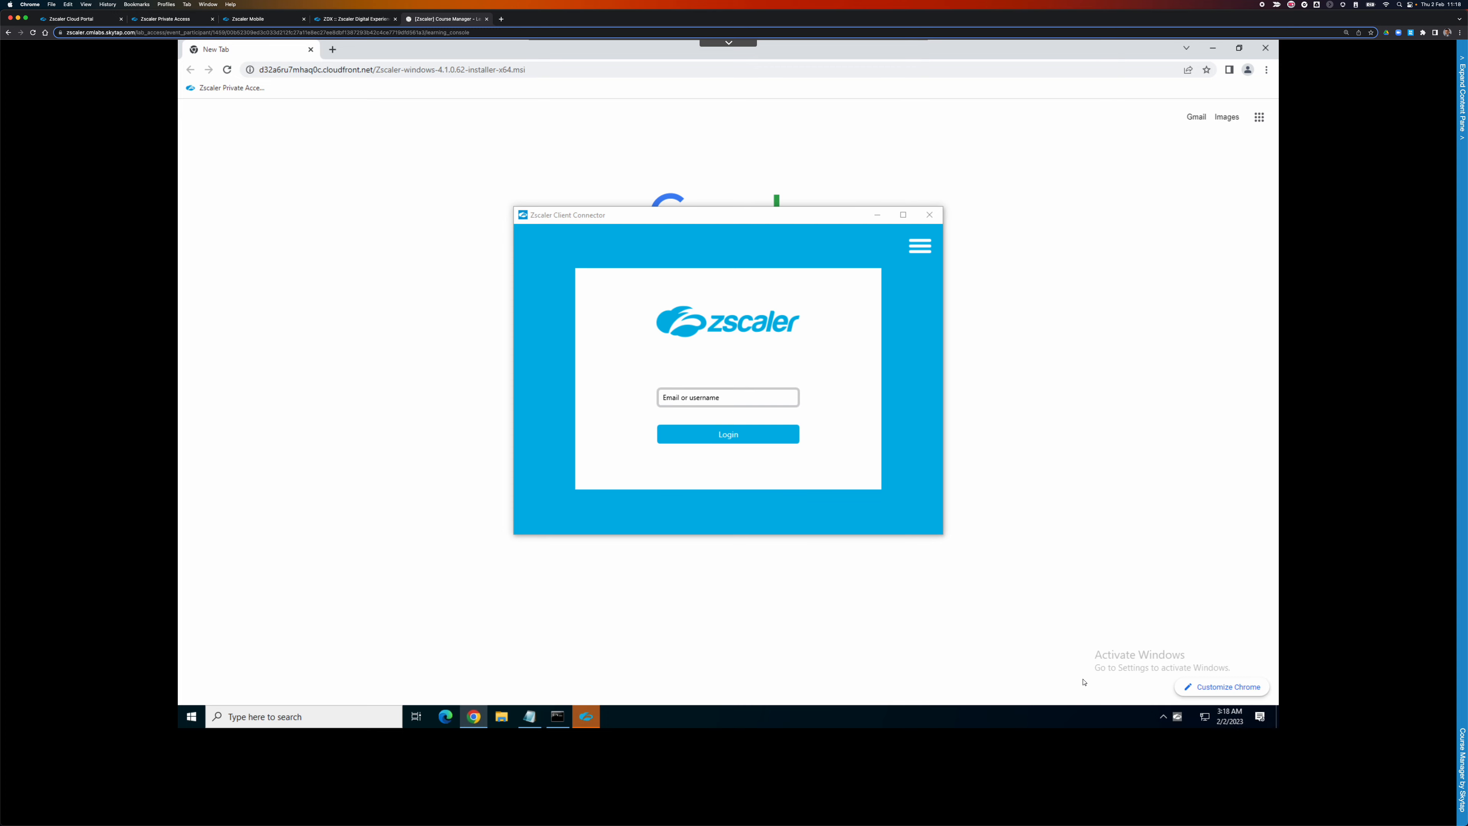
Enter the user's email, attempt login, and dismiss the user-not-subscribed error.
click(763, 399)
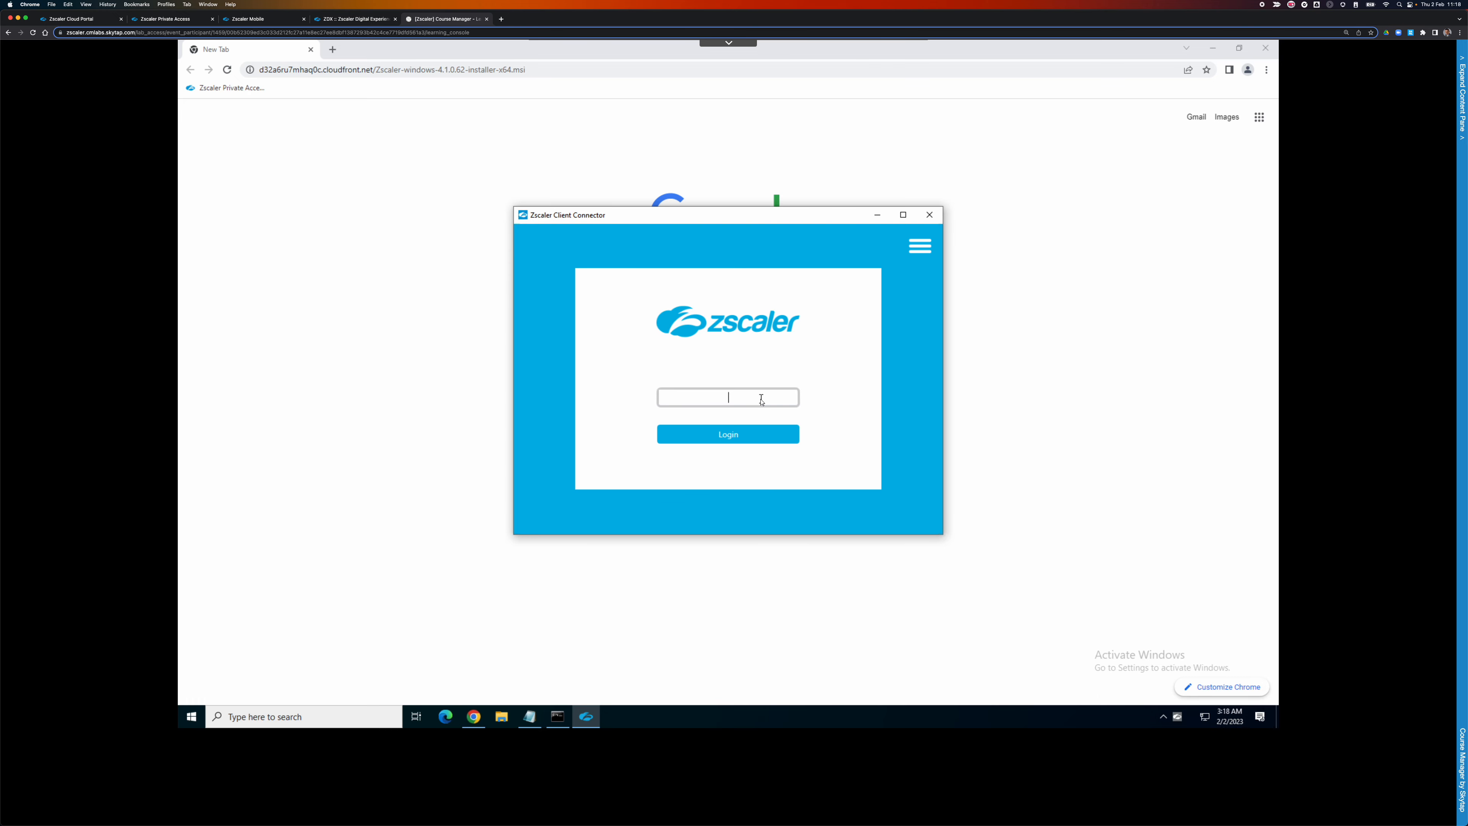
click(752, 433)
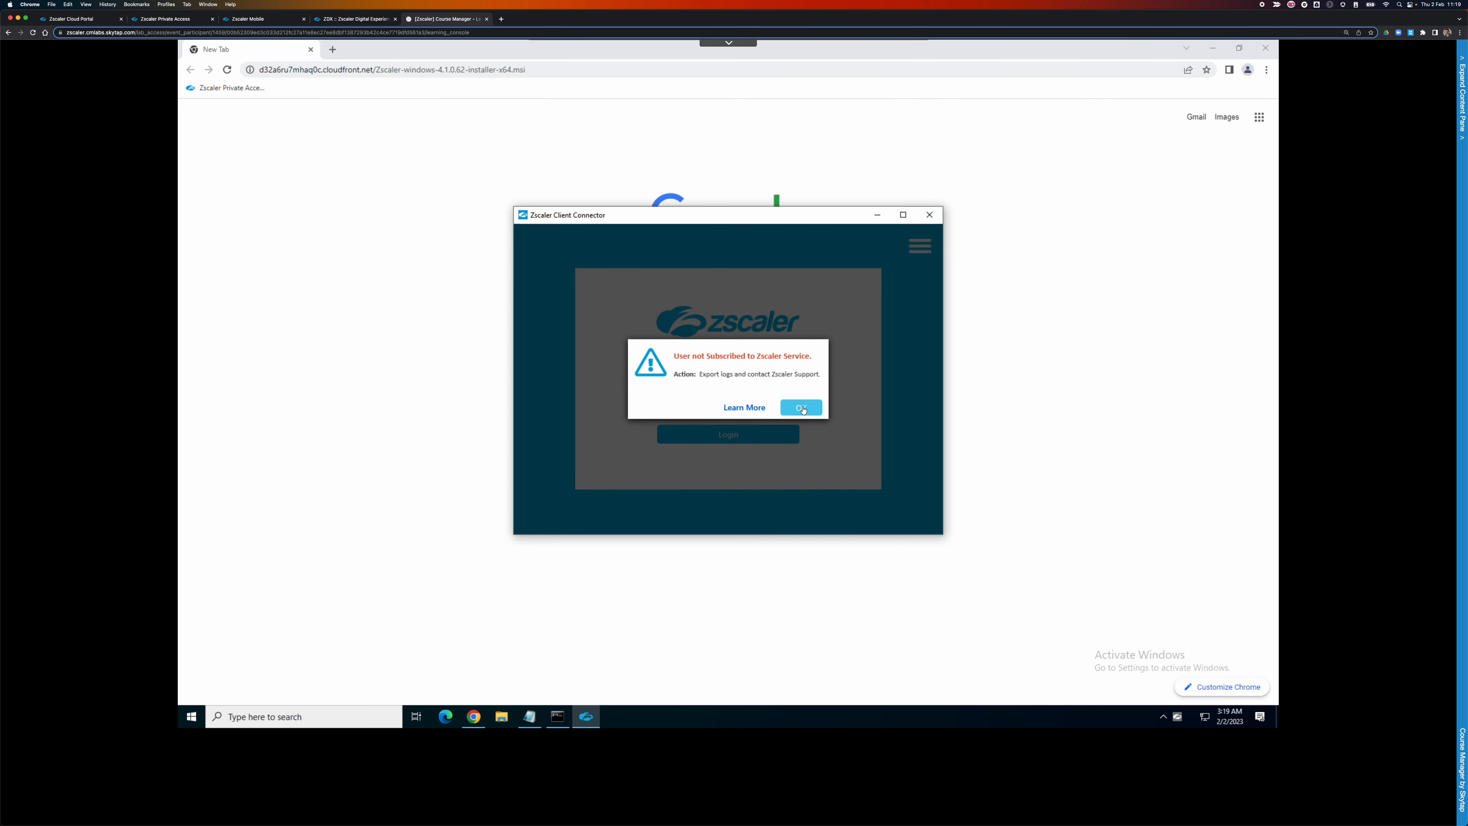
click(781, 408)
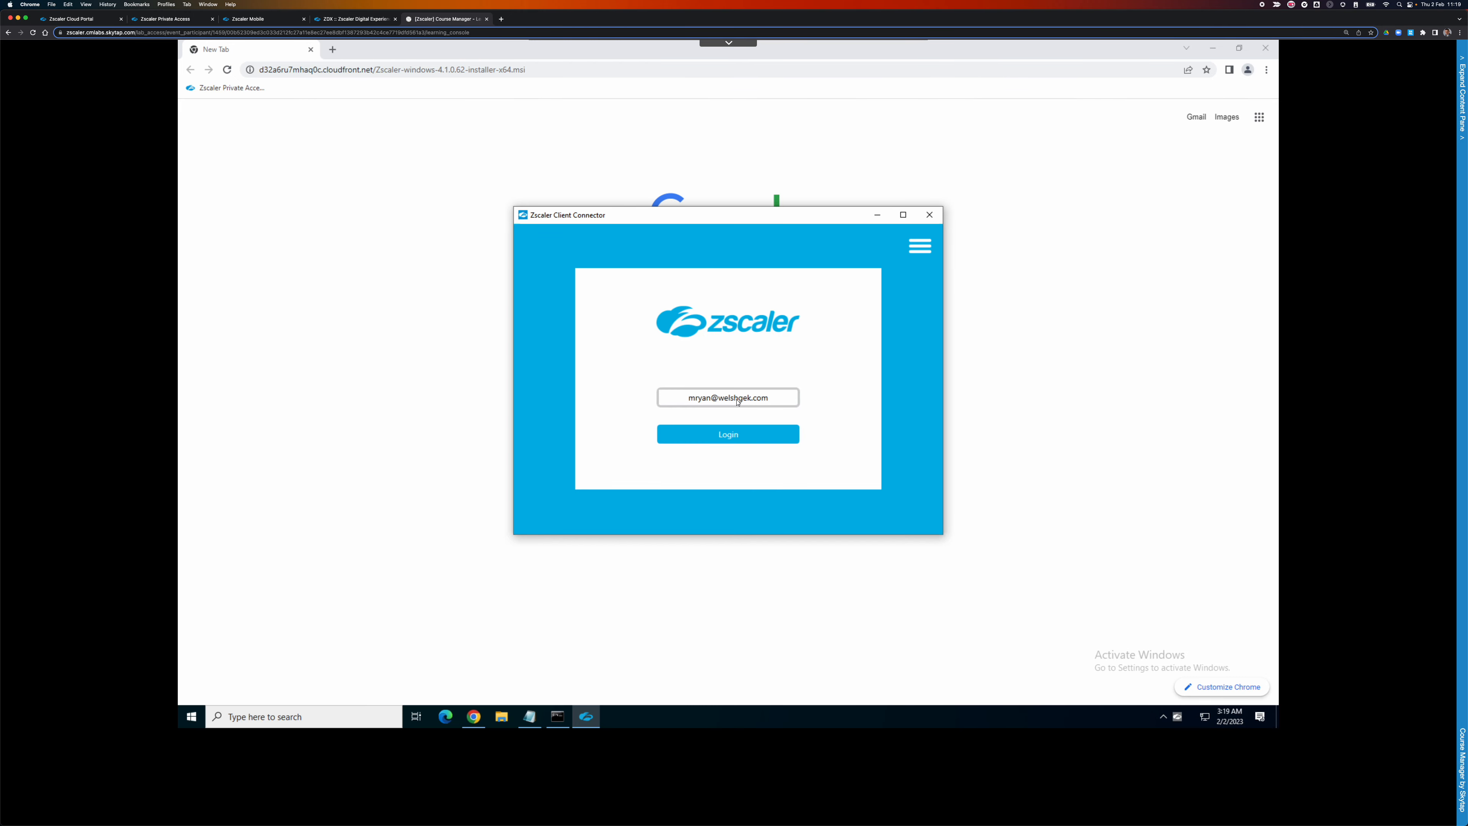
Fix the typo in the email domain, retry login, and return to the Zscaler login.
click(746, 398)
text(e)
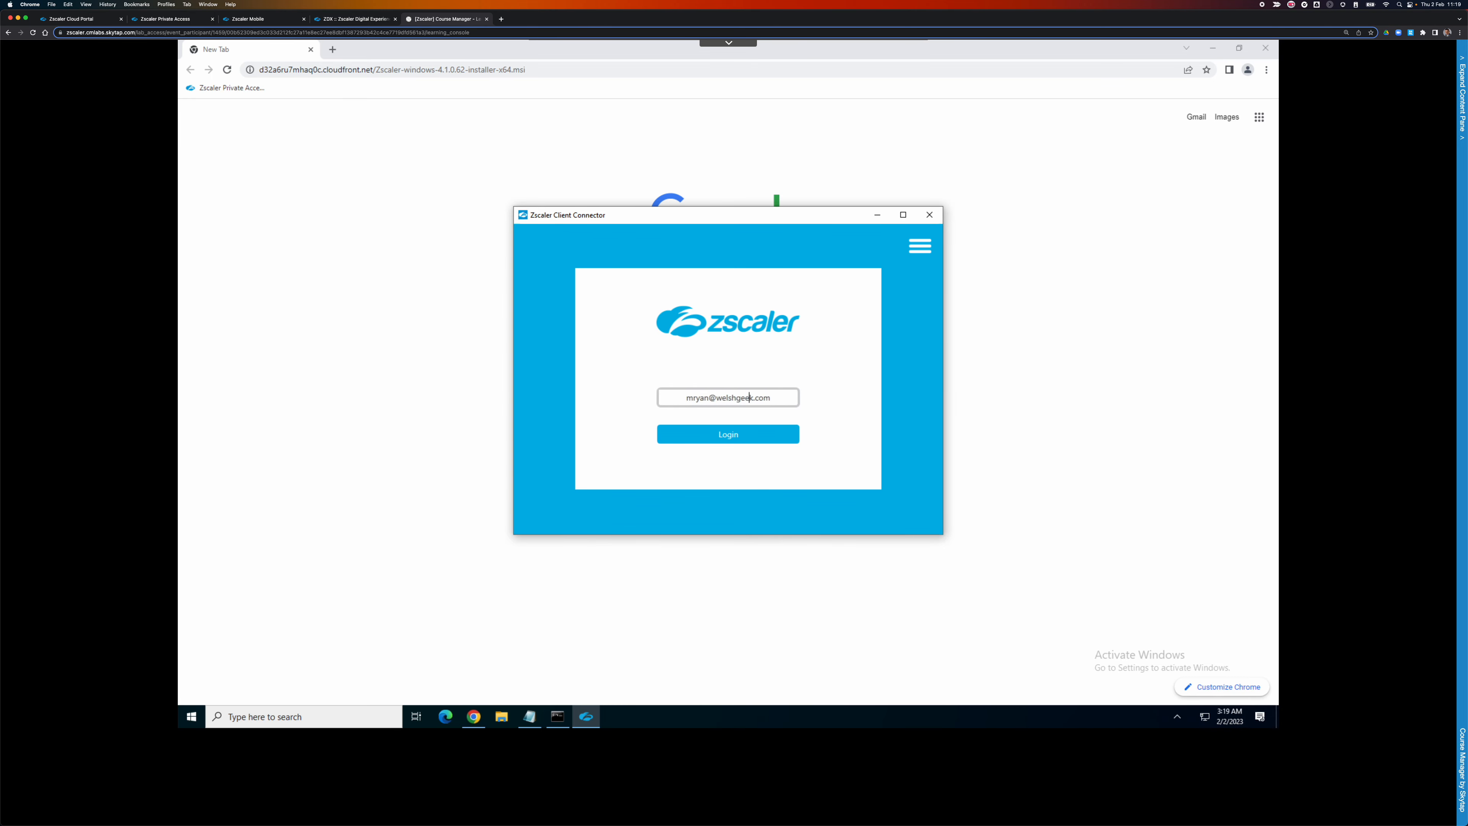
click(741, 437)
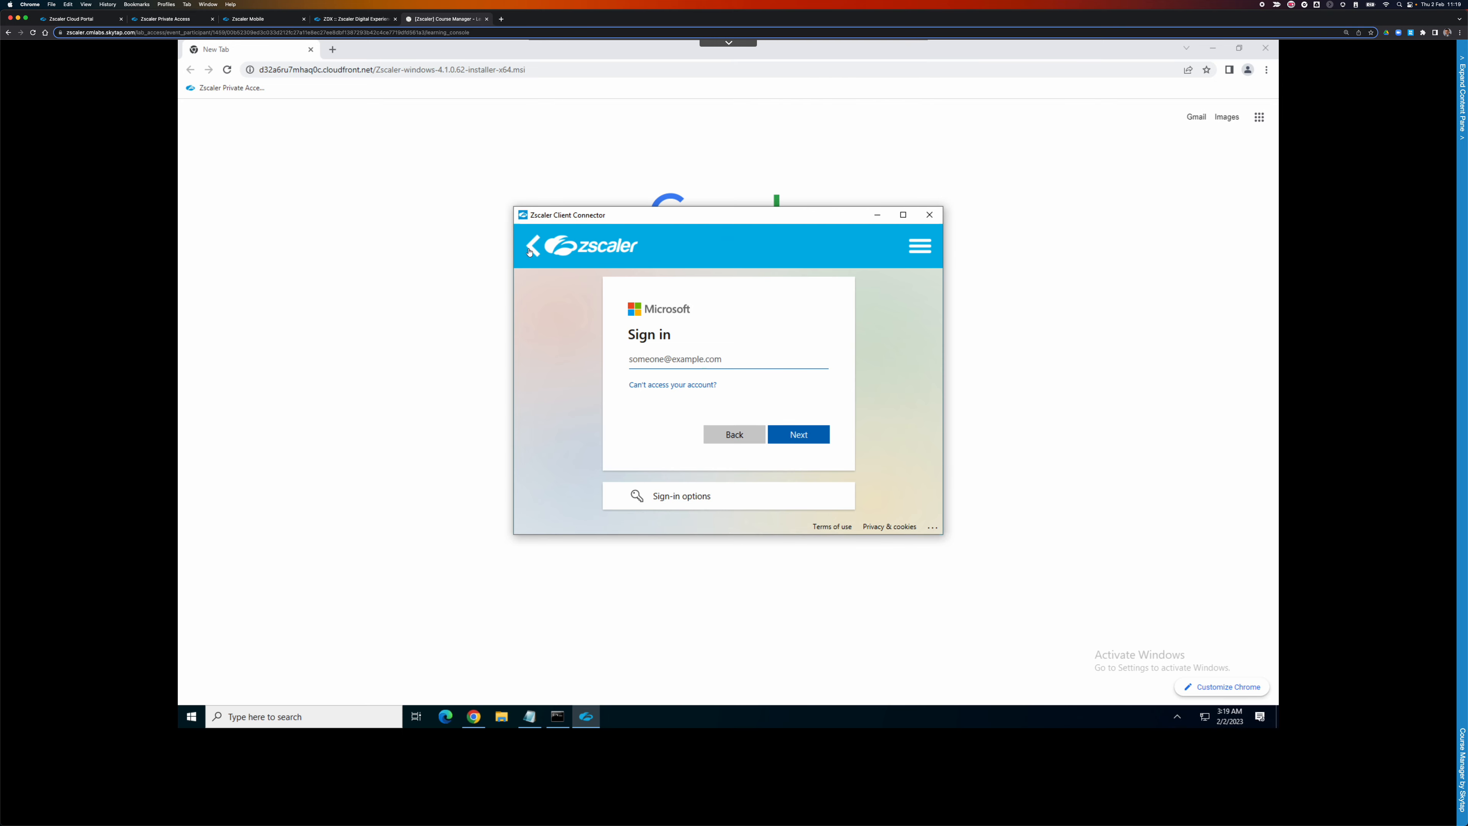
click(529, 252)
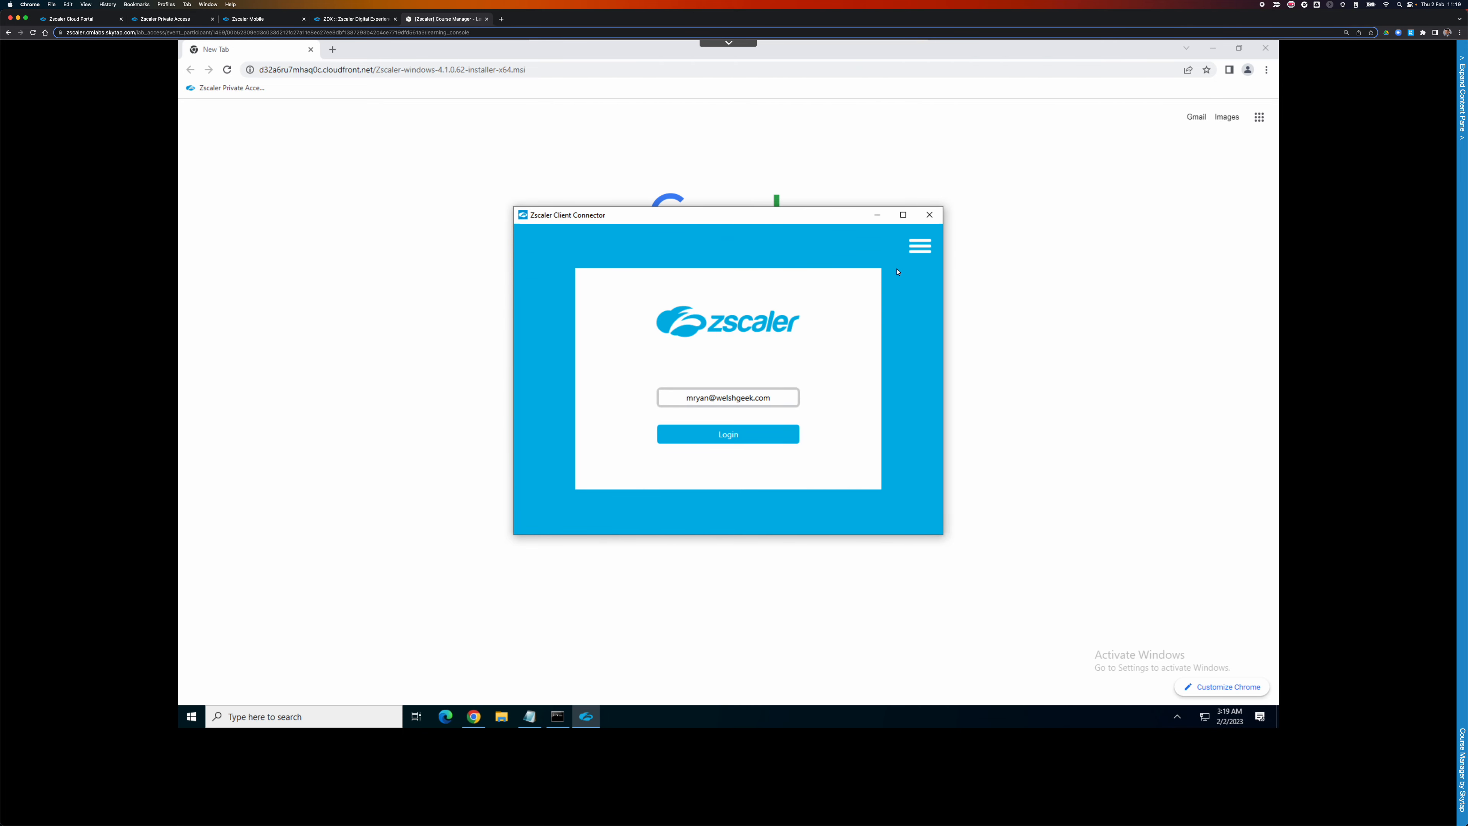
Set the Zscaler cloud name to zspreview.net and save it.
click(920, 247)
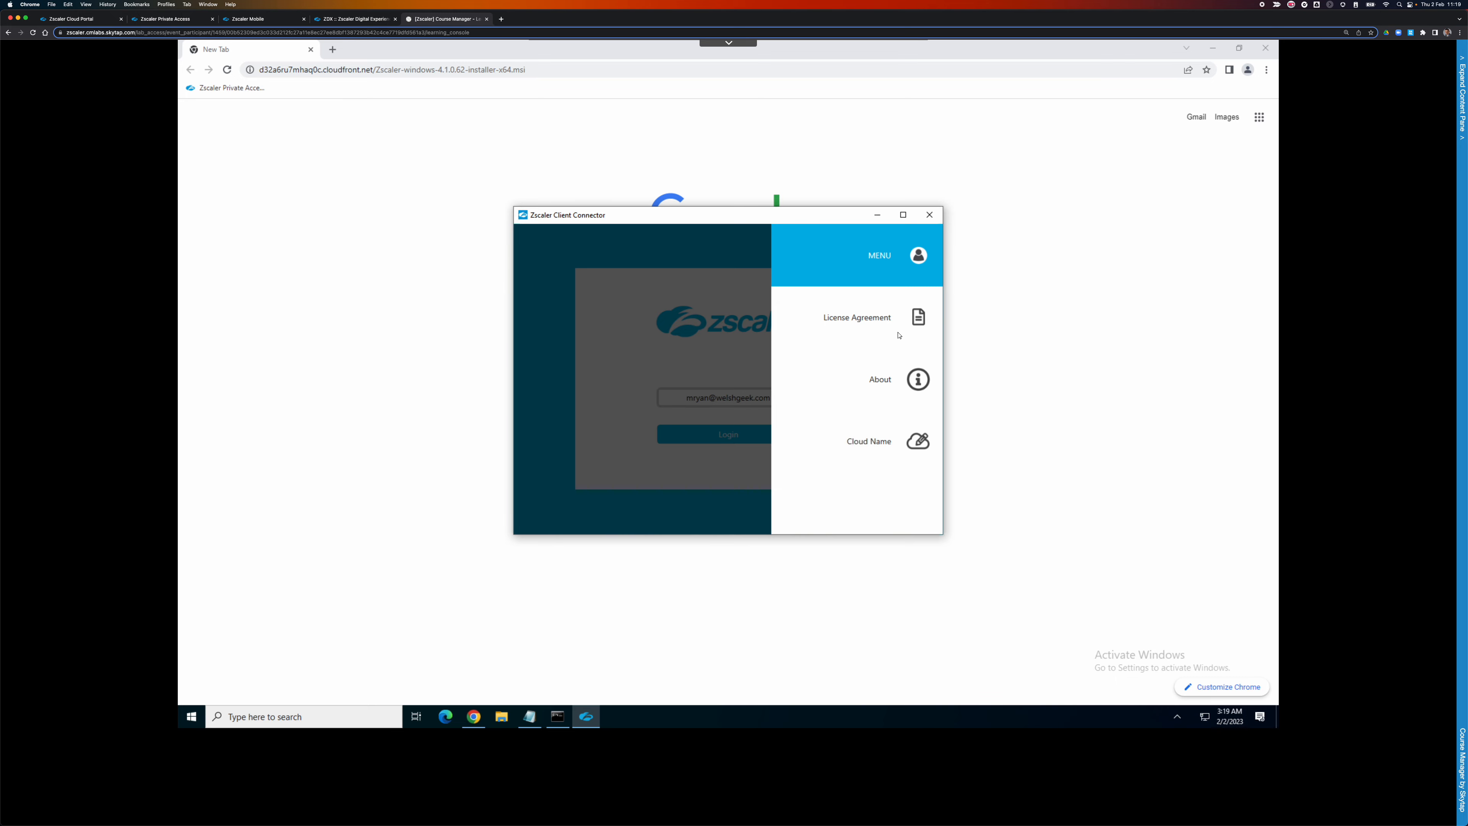
click(905, 423)
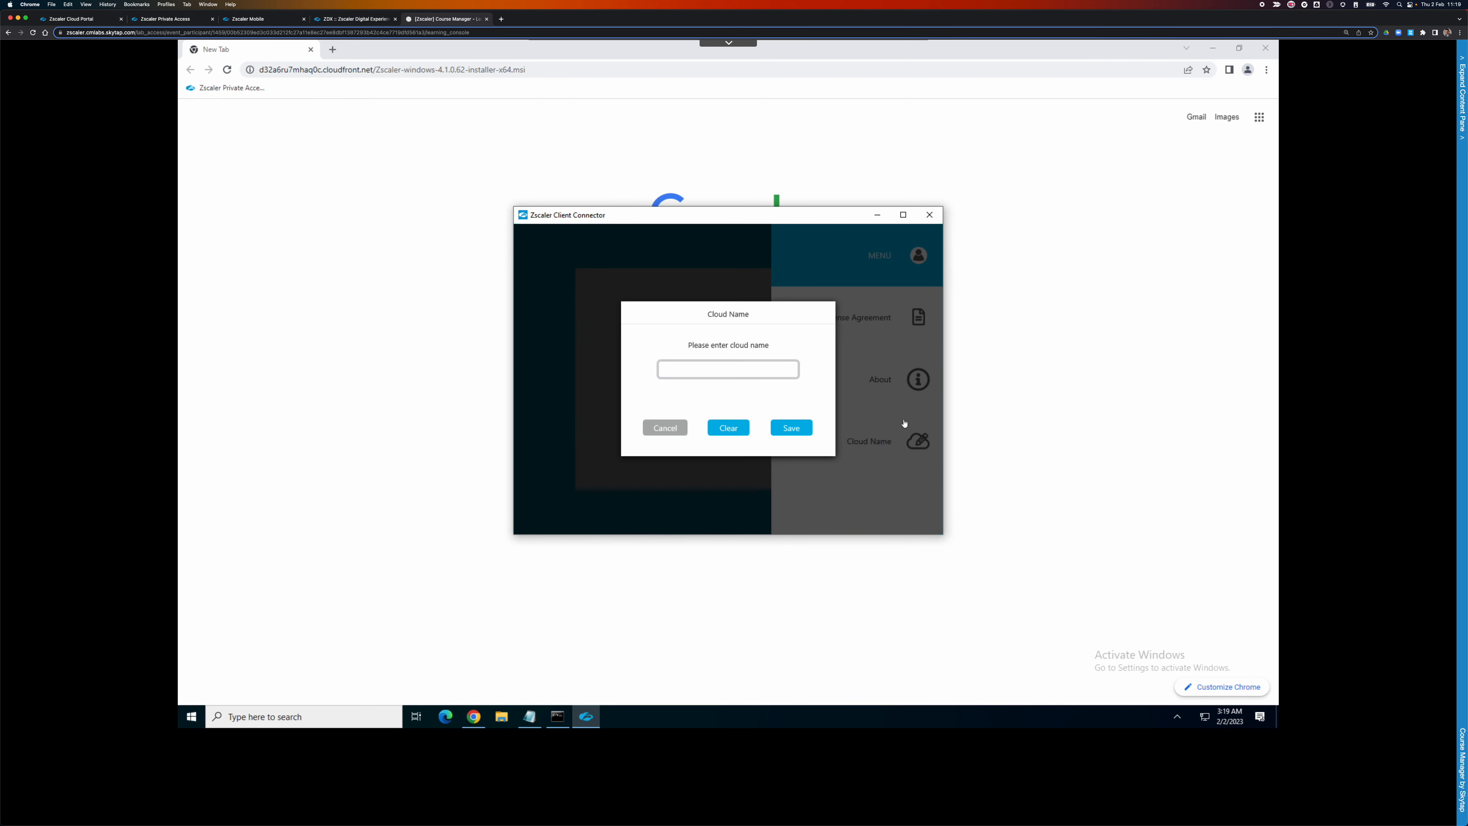
click(793, 372)
text(dxpr)
text(eview.com)
text(z)
key(BackSpace)
key(BackSpace)
text(s)
key(BackSpace)
key(BackSpace)
key(BackSpace)
text(net)
click(790, 427)
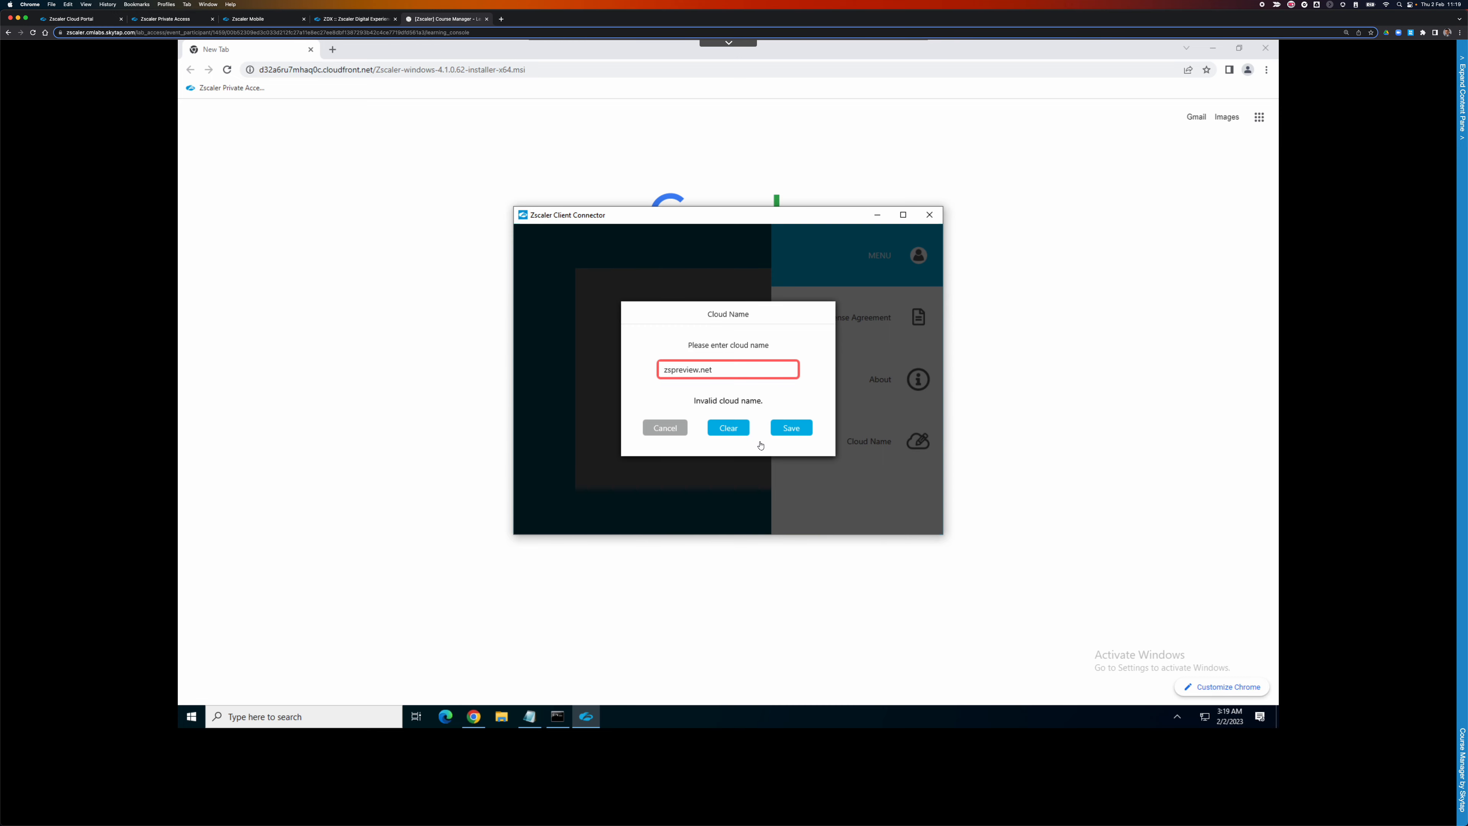
Change the cloud name to zscalerbeta, save it, and confirm.
click(731, 370)
drag(699, 371, 667, 373)
text(zscalerbeta)
click(807, 432)
click(723, 370)
click(790, 427)
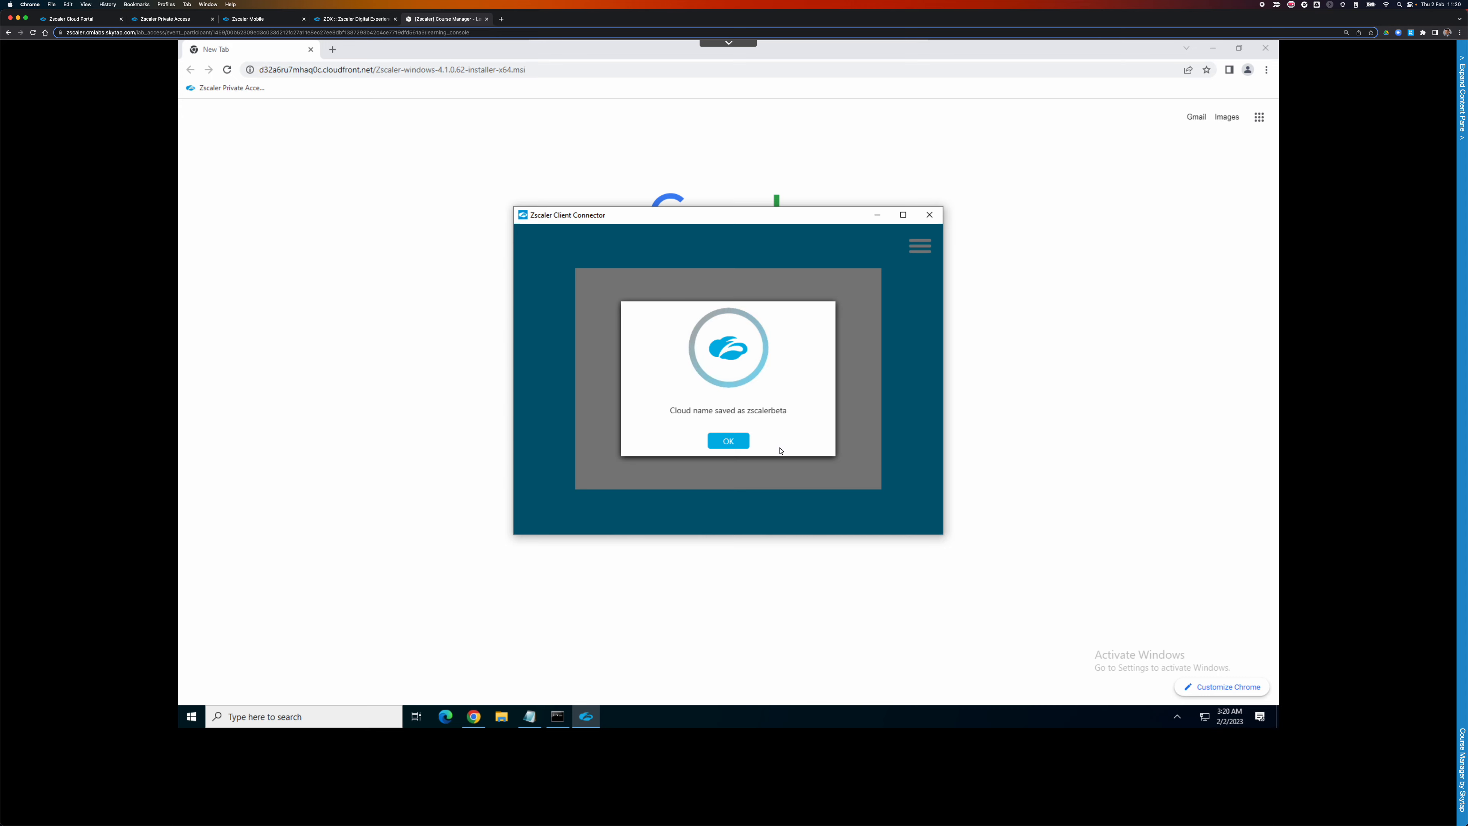
click(728, 444)
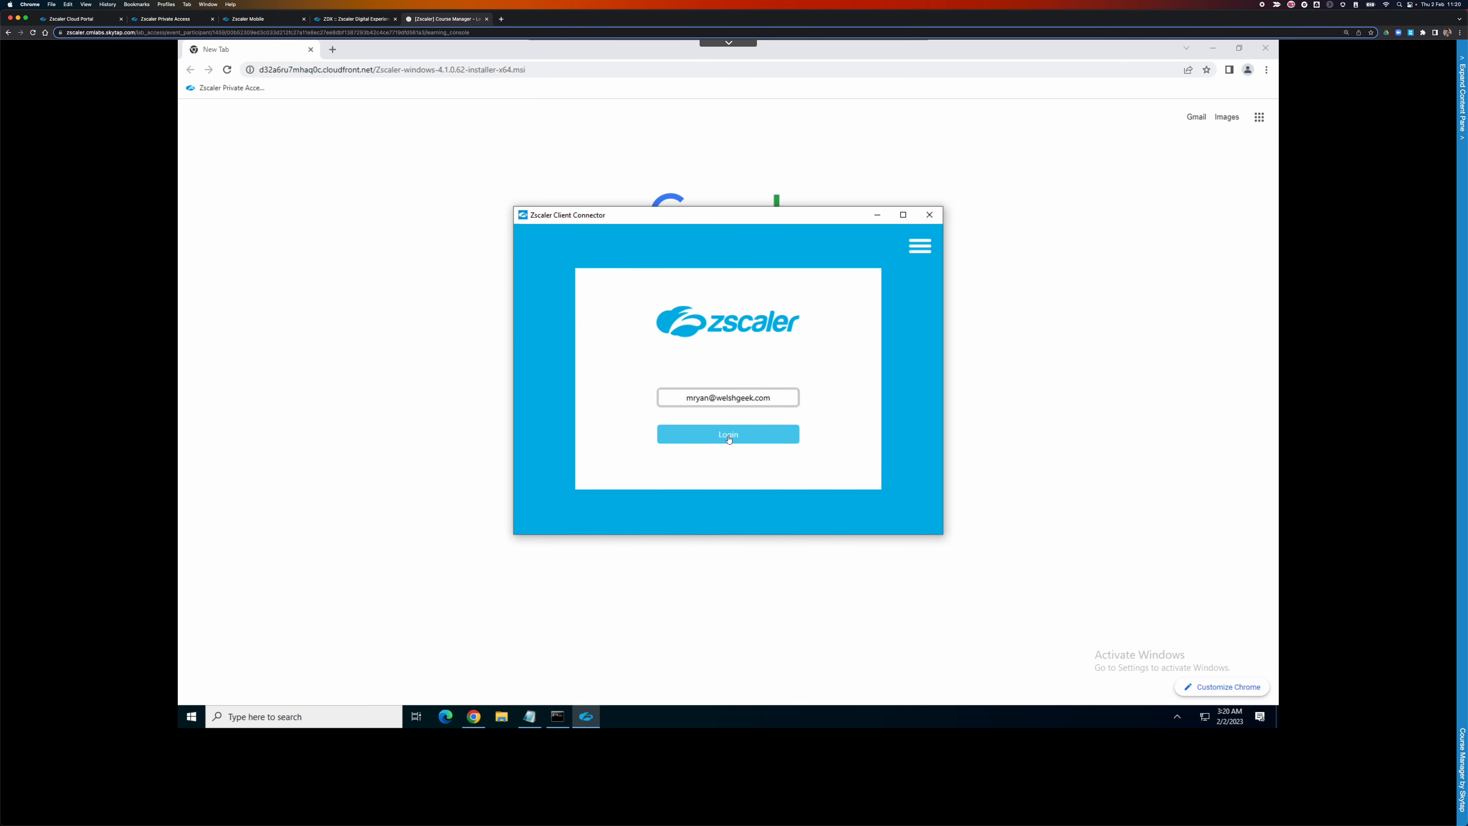
After a not-subscribed error, change the email ending from .com to .net and retry login.
click(728, 435)
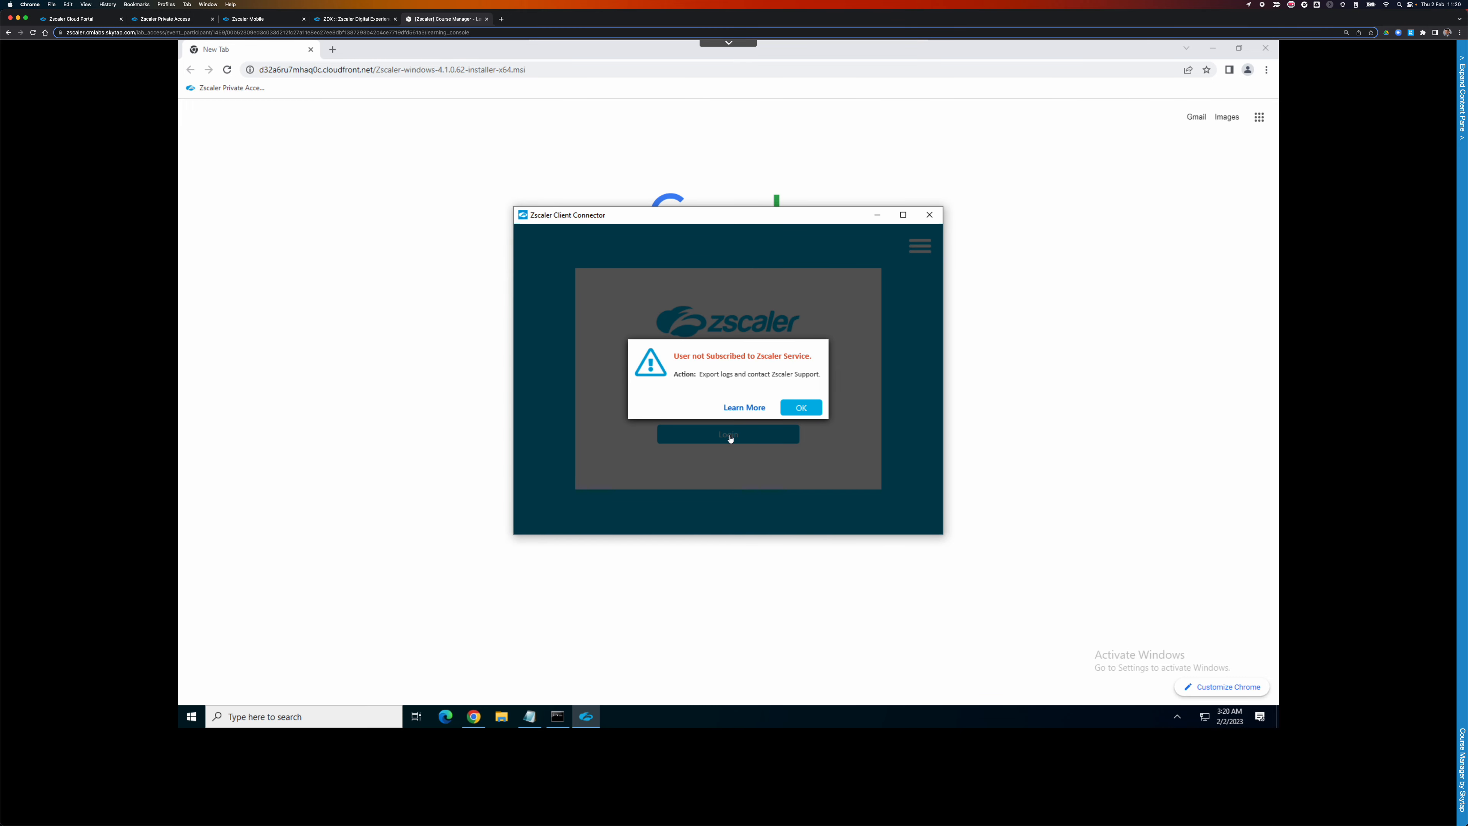
click(800, 409)
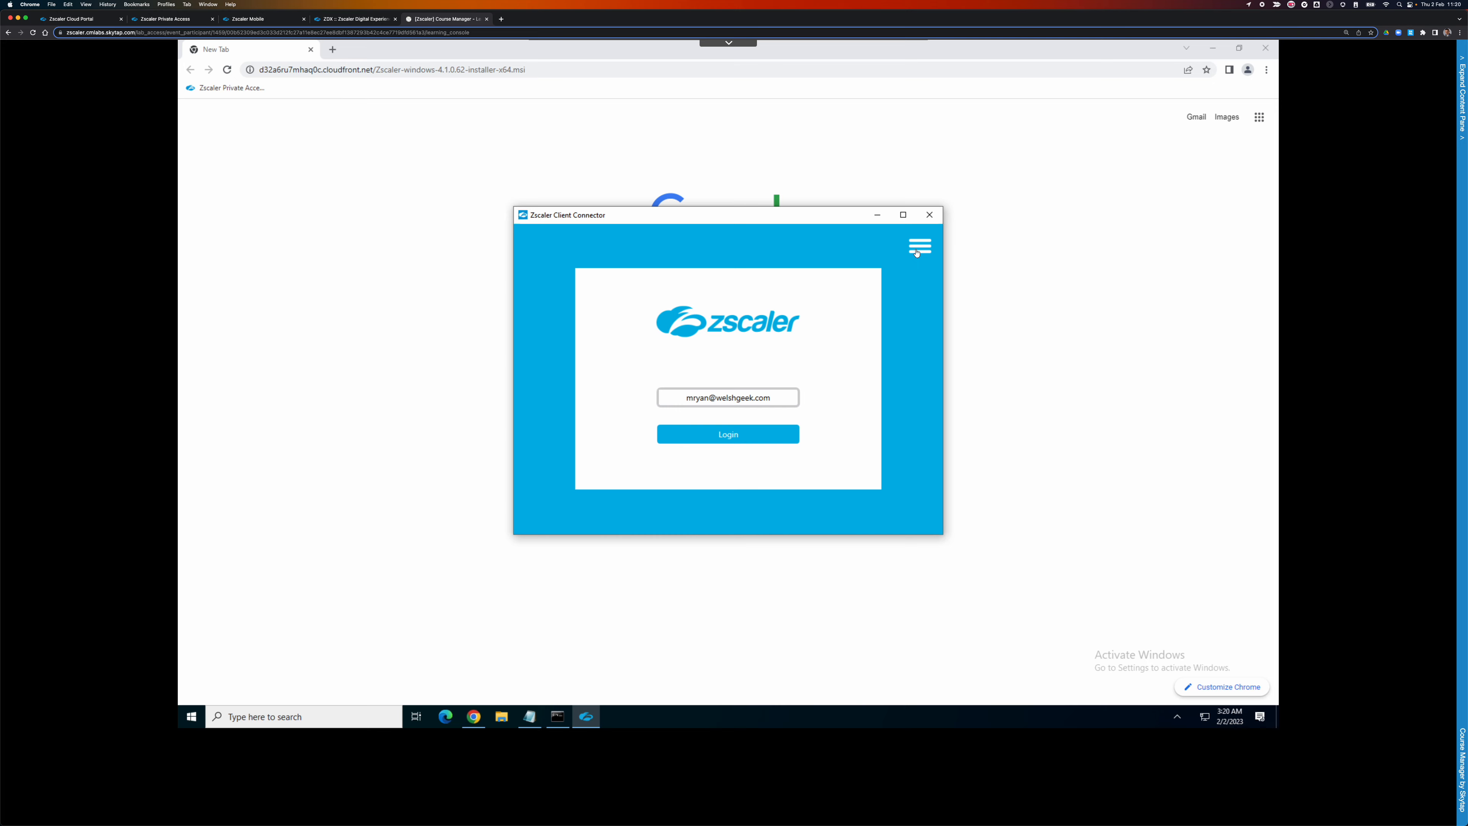
drag(754, 398, 828, 406)
text(.net)
click(762, 436)
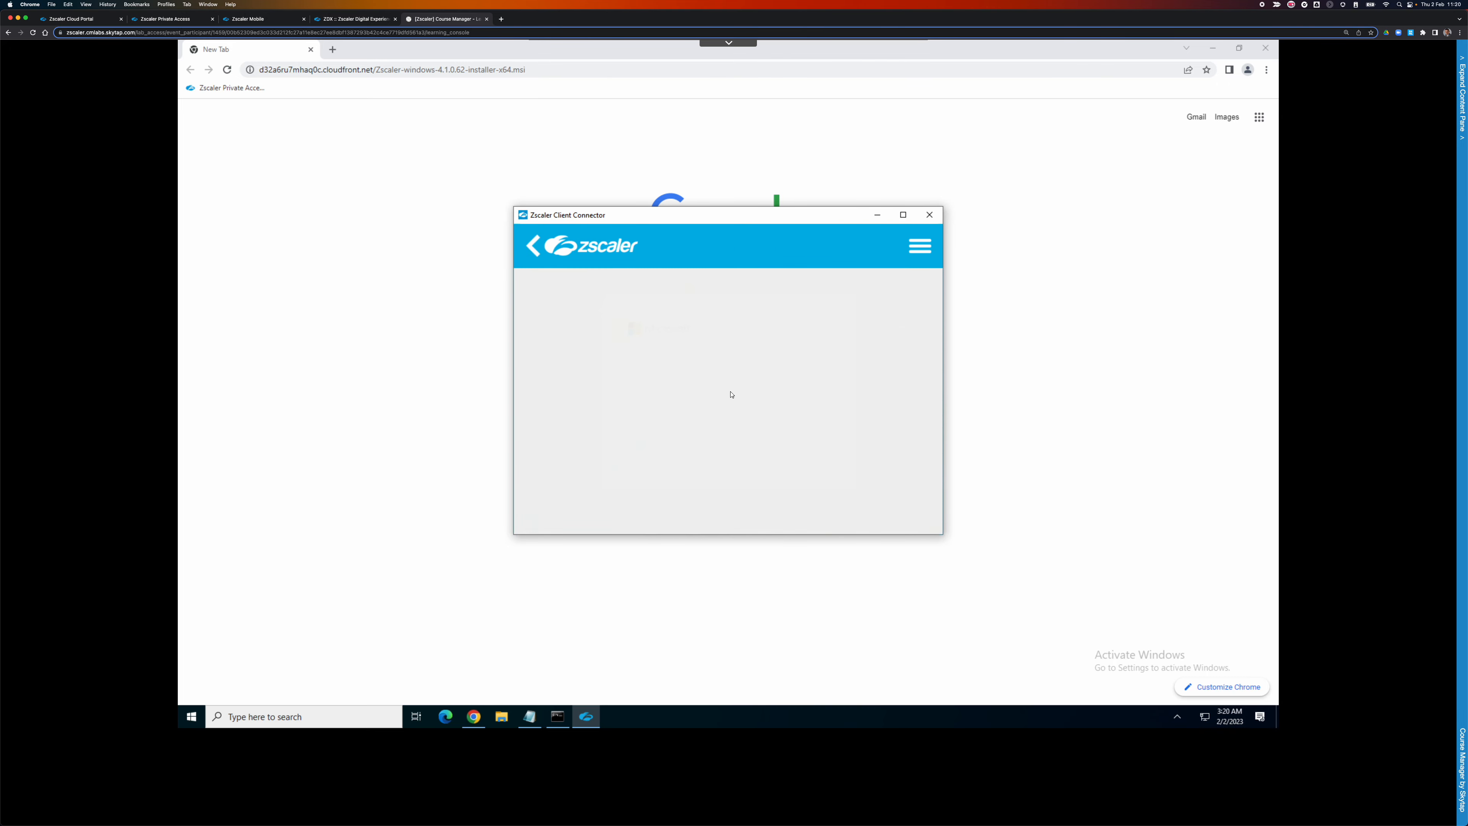
click(533, 248)
Clear the saved zscalerbeta cloud name and acknowledge the reset.
click(919, 246)
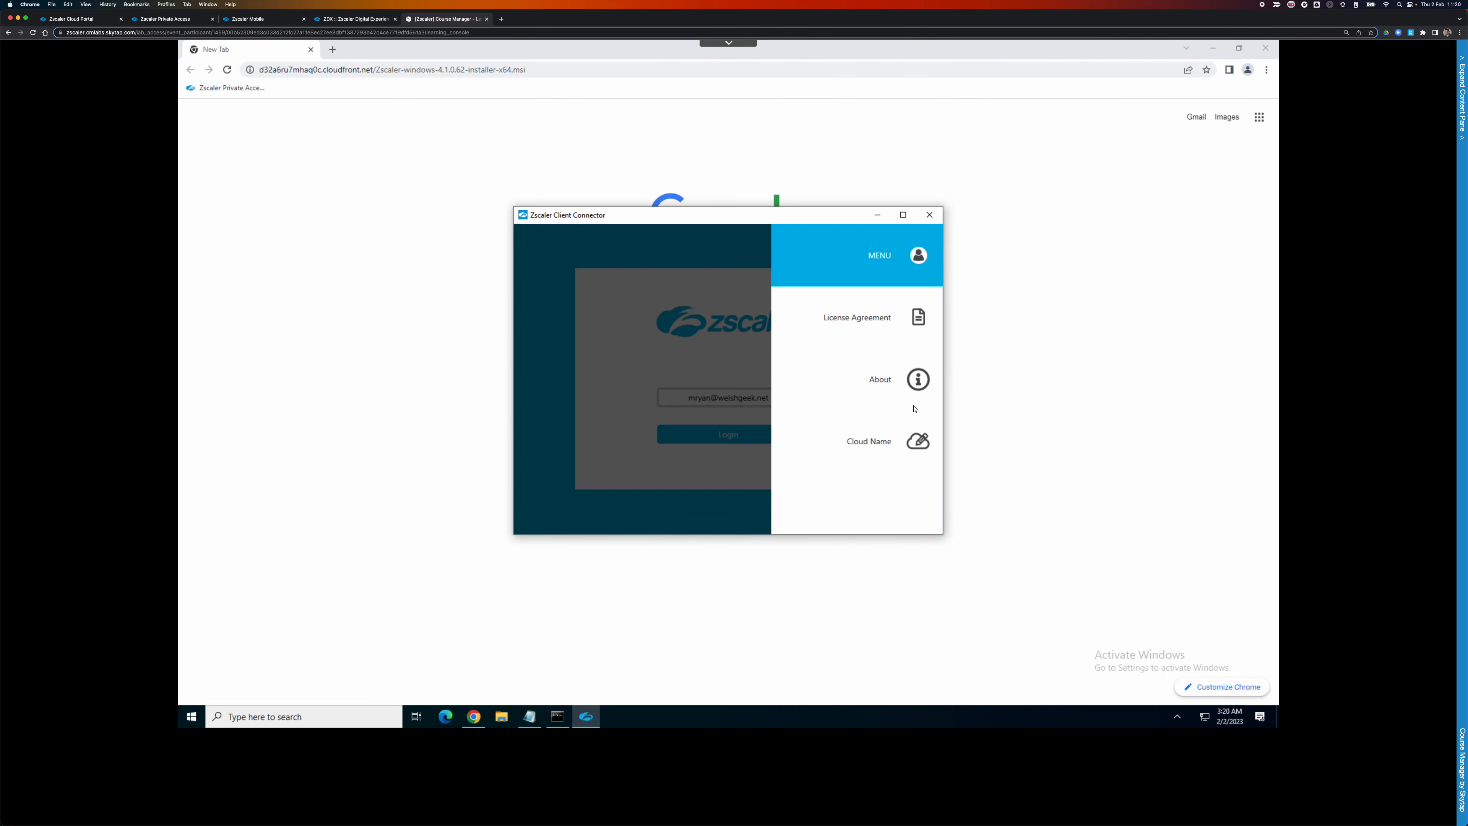
click(914, 449)
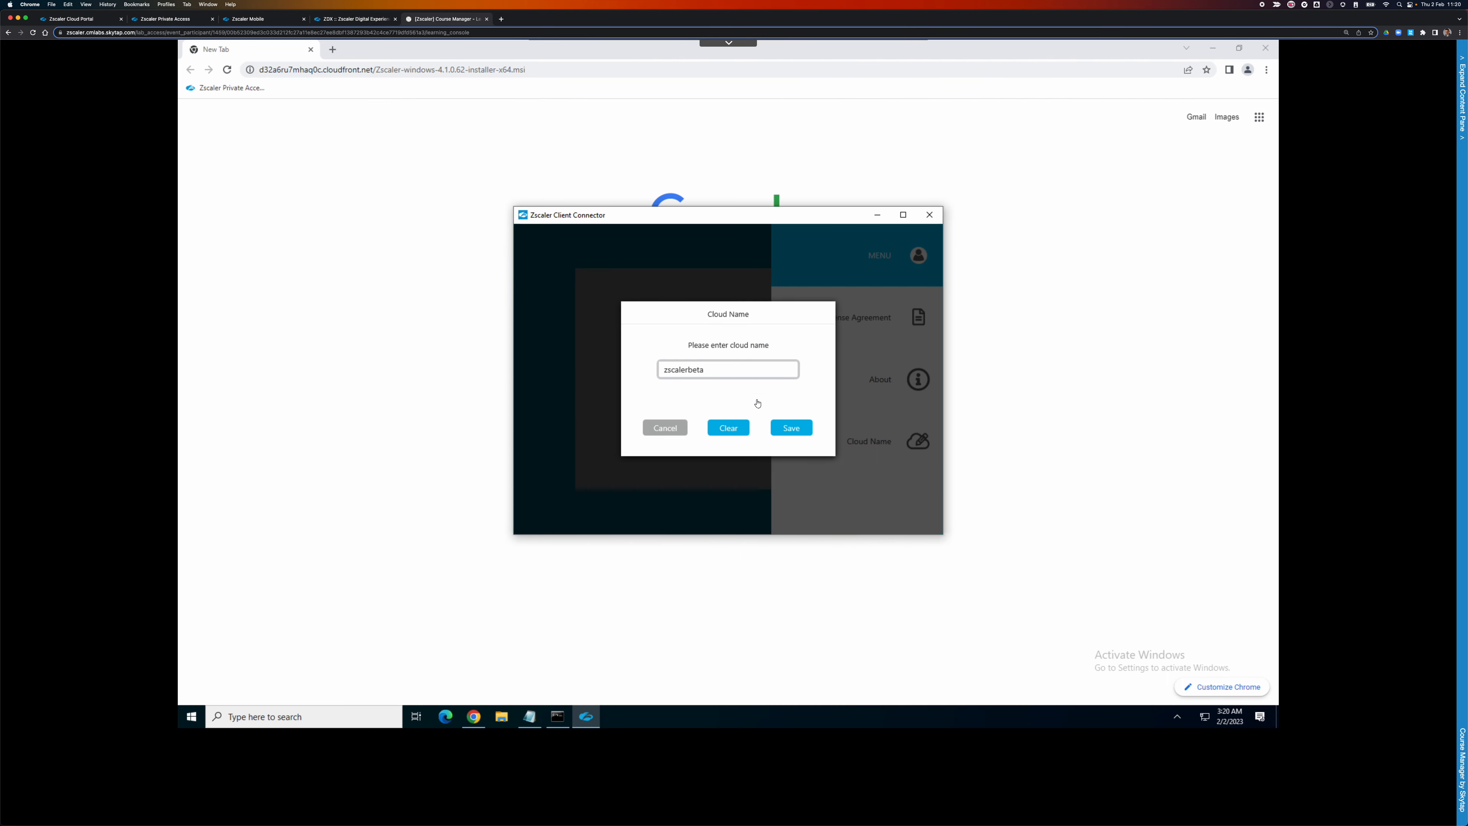
drag(736, 374, 604, 371)
click(722, 433)
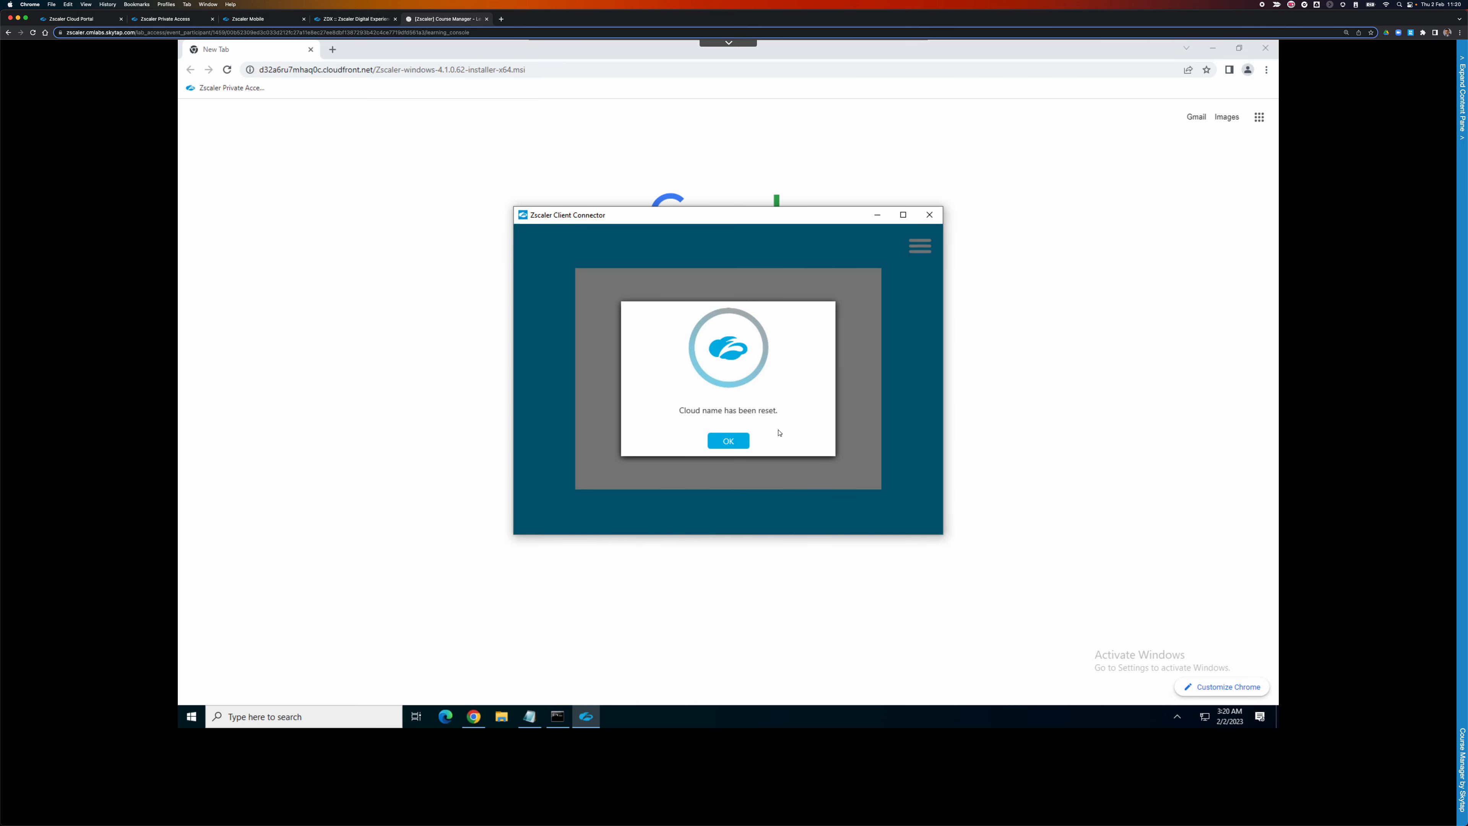
click(737, 441)
Choose Zscalertwo from the cloud list at login, go back, and bring up the URL notes.
click(736, 441)
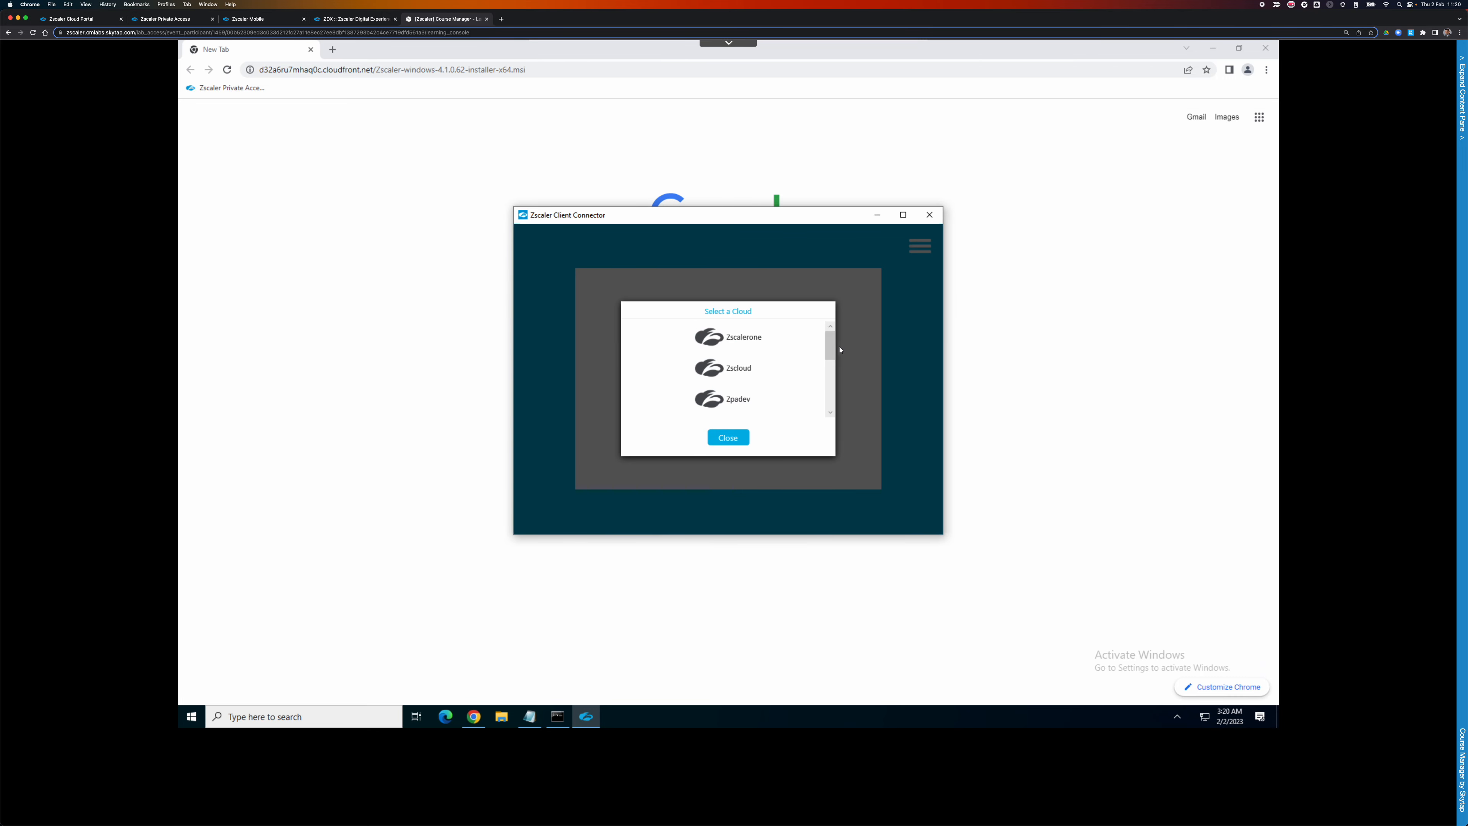
drag(829, 353, 828, 417)
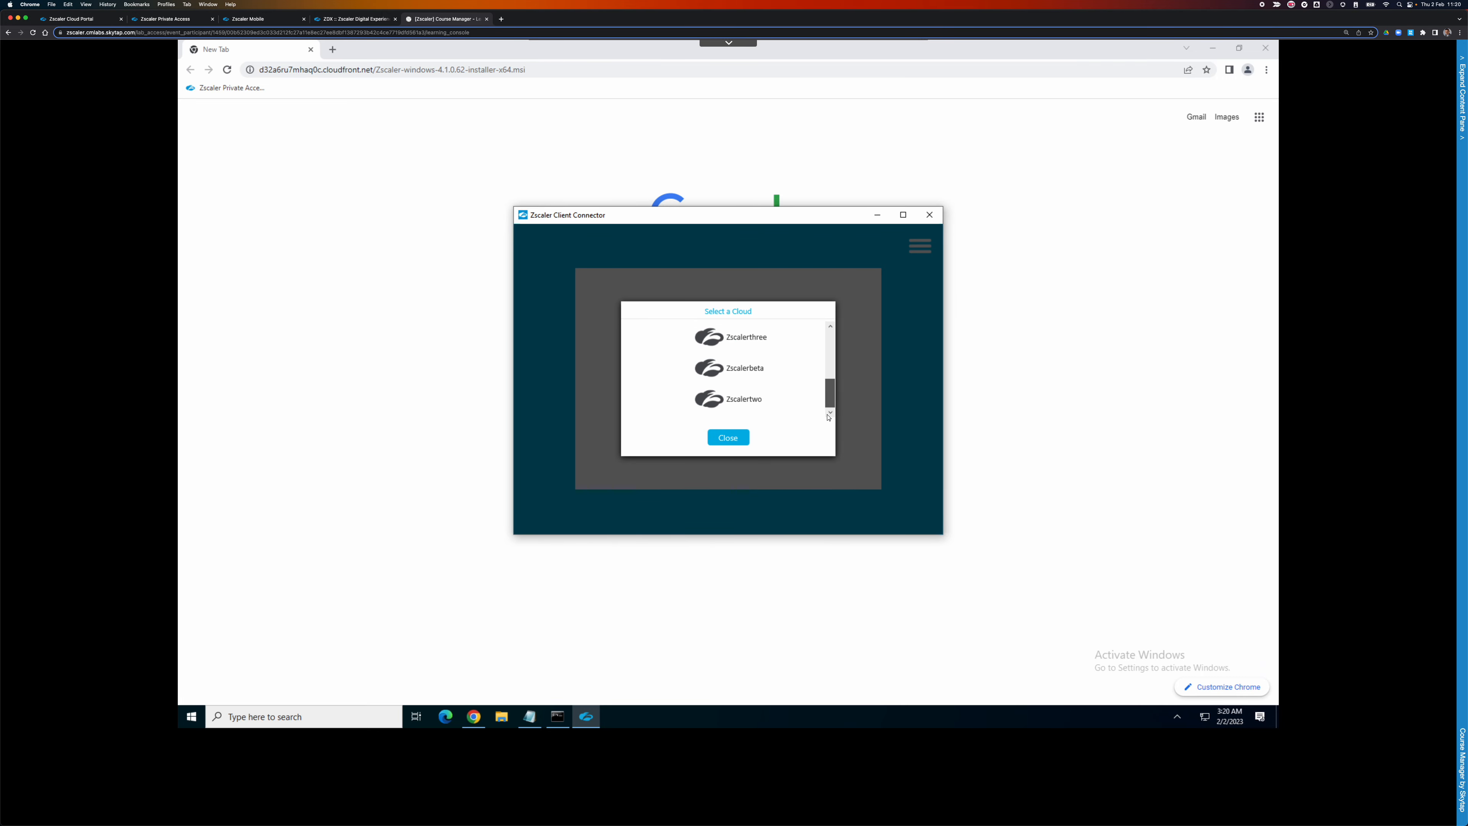
click(745, 399)
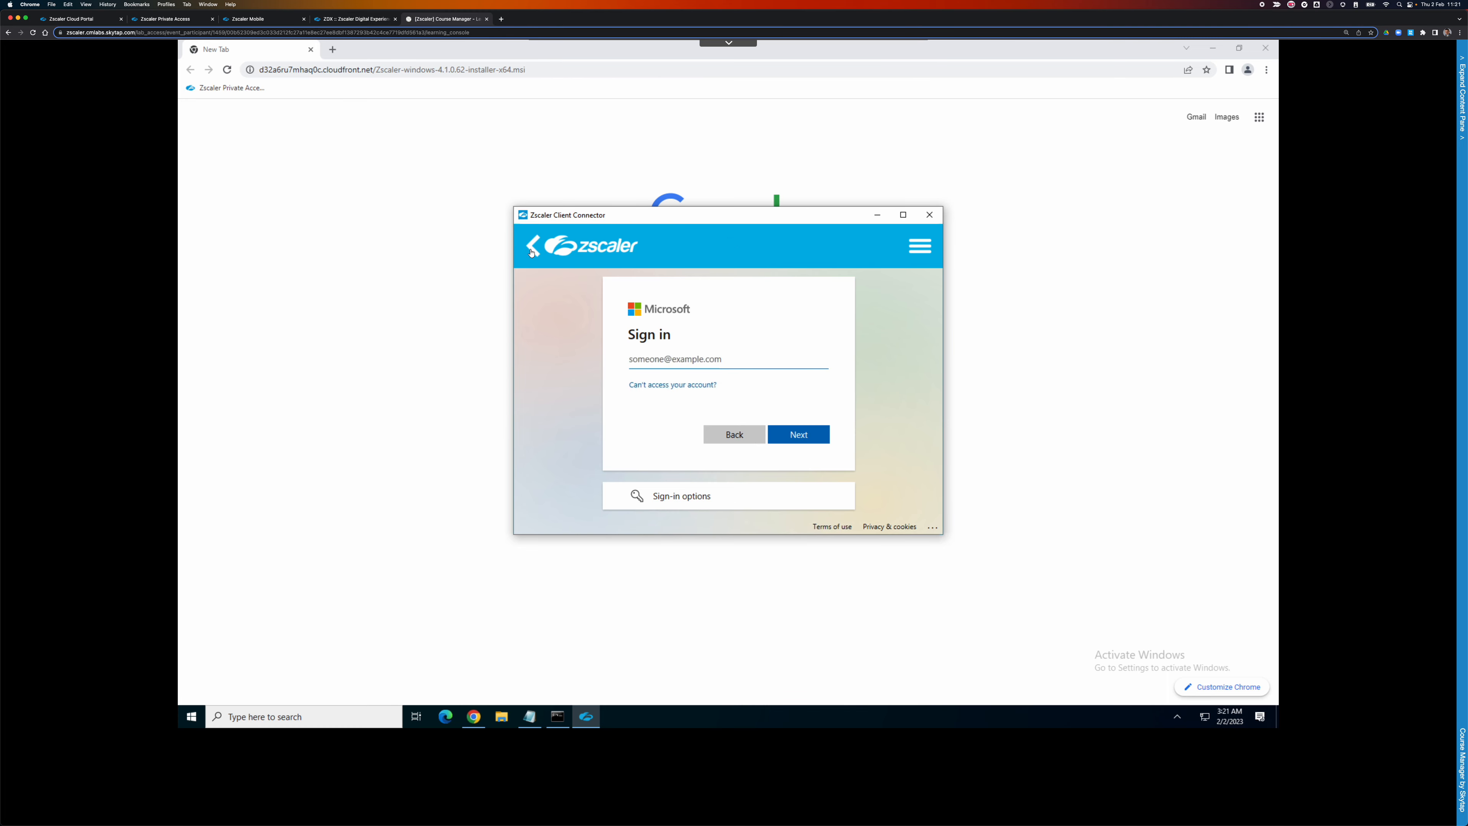
click(625, 271)
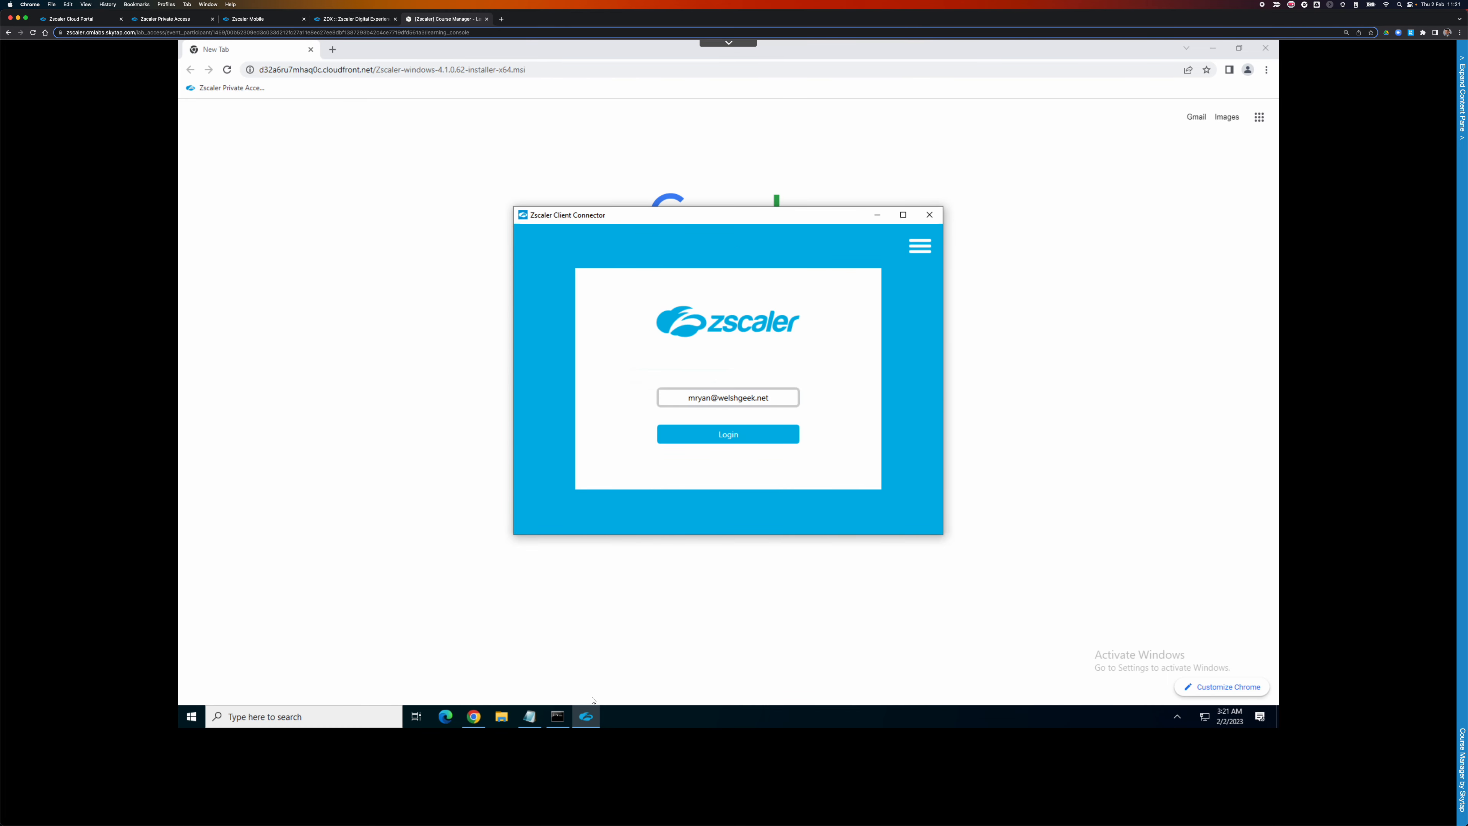
click(530, 722)
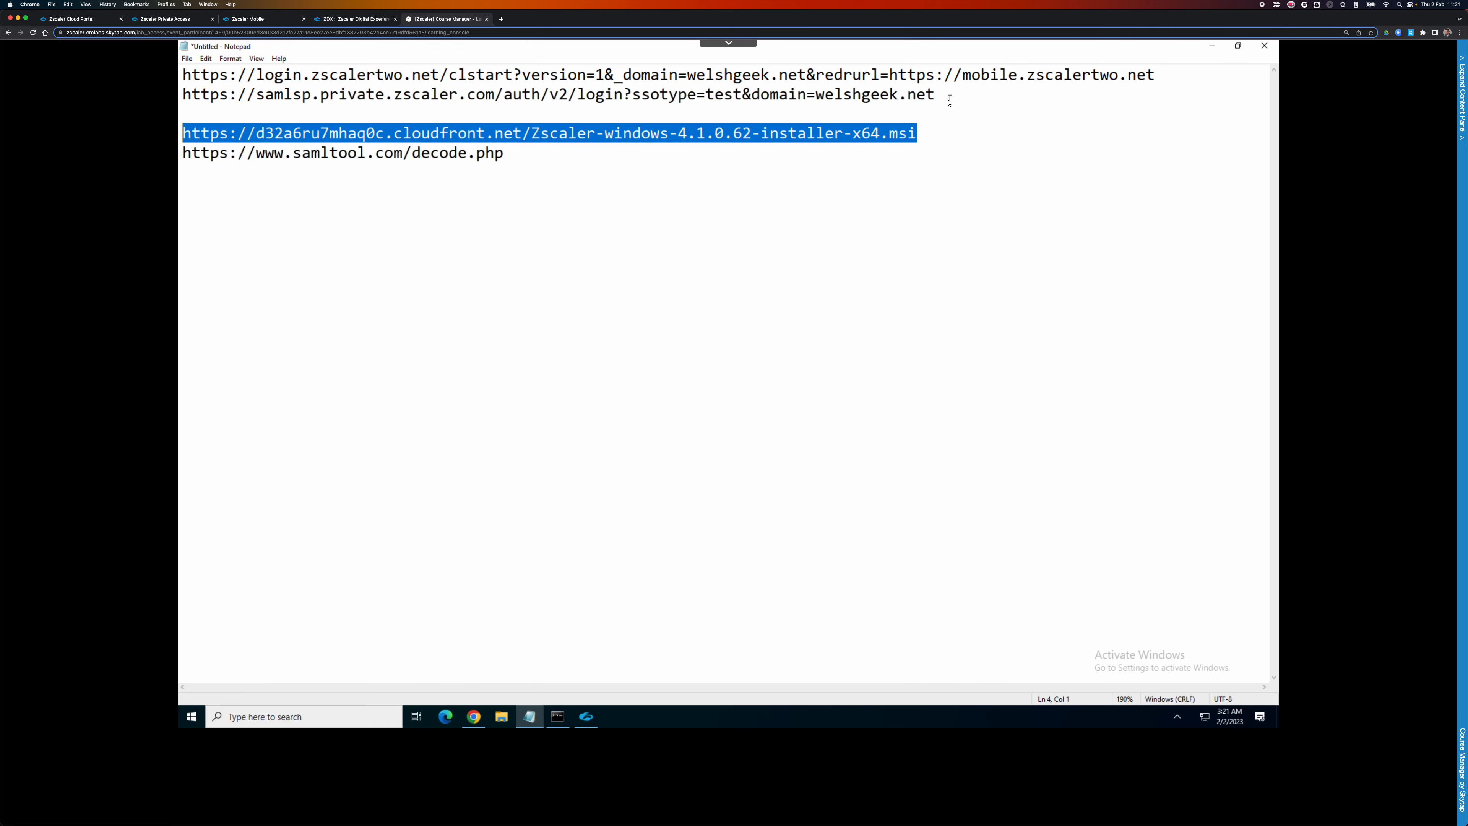
Copy the login.zscalertwo.net clstart URL from line 1 of the notes and return to Chrome.
drag(1155, 75, 180, 79)
right_click(200, 76)
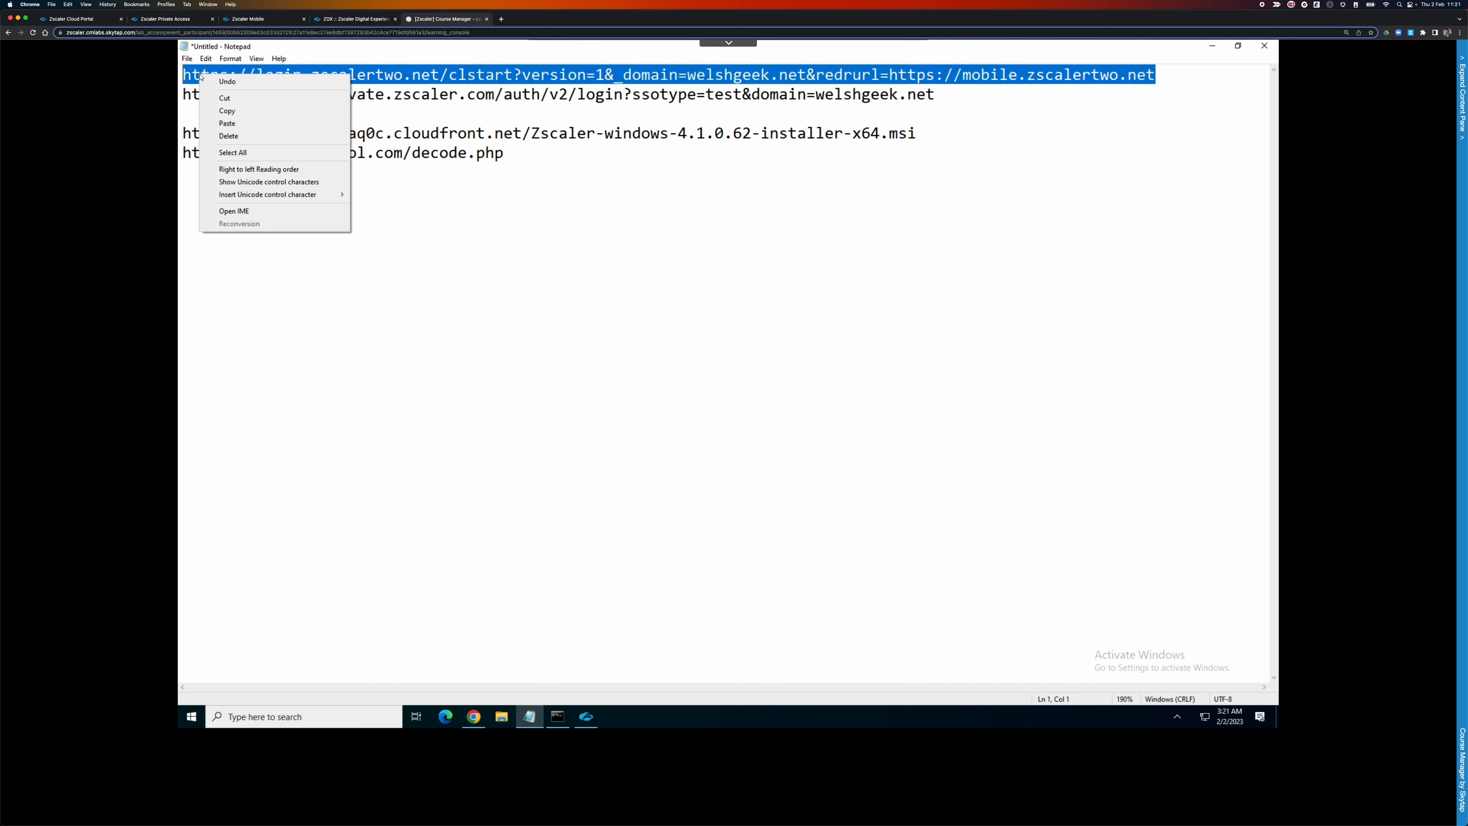
click(237, 110)
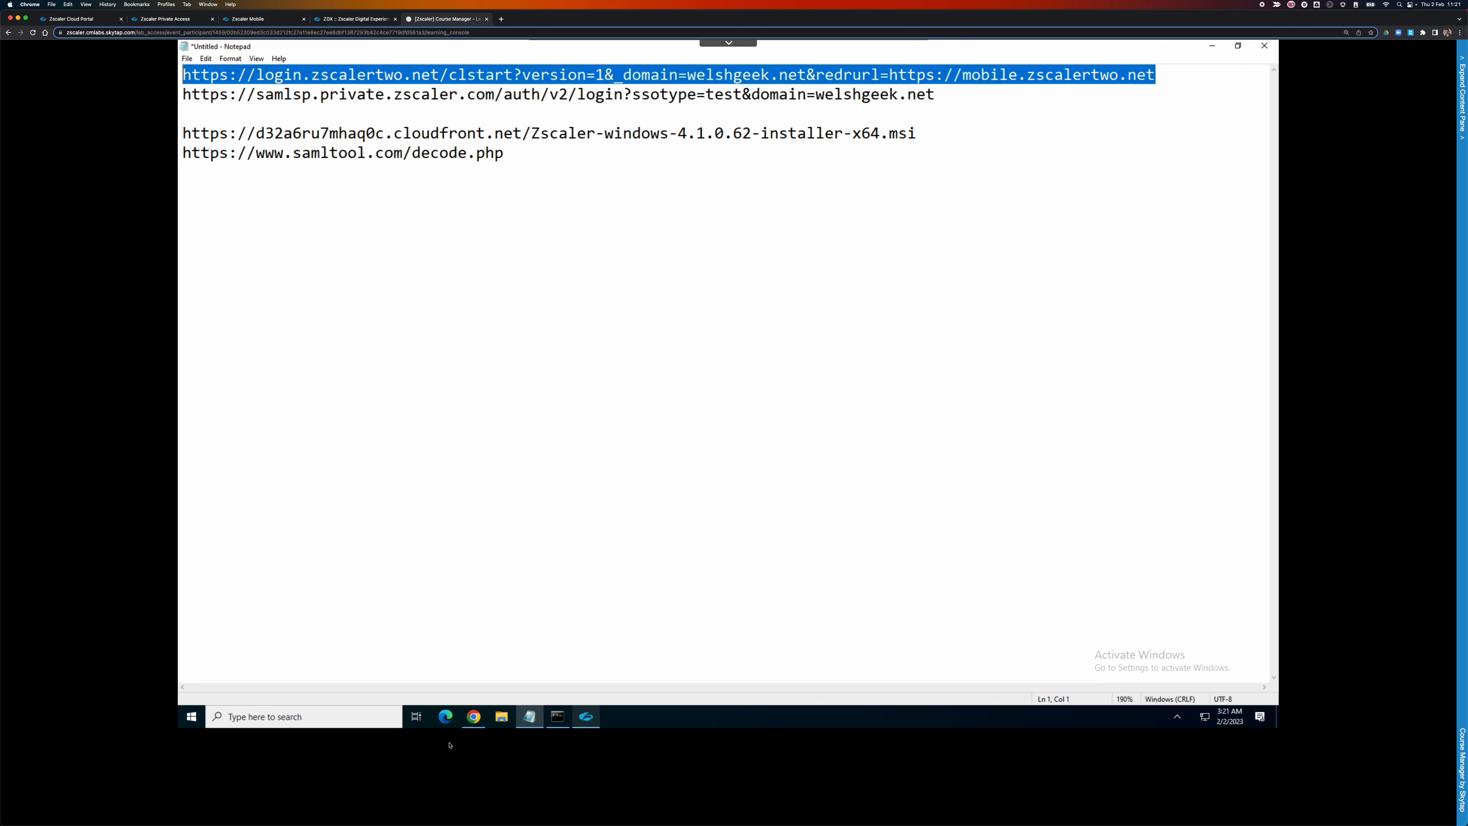
click(475, 722)
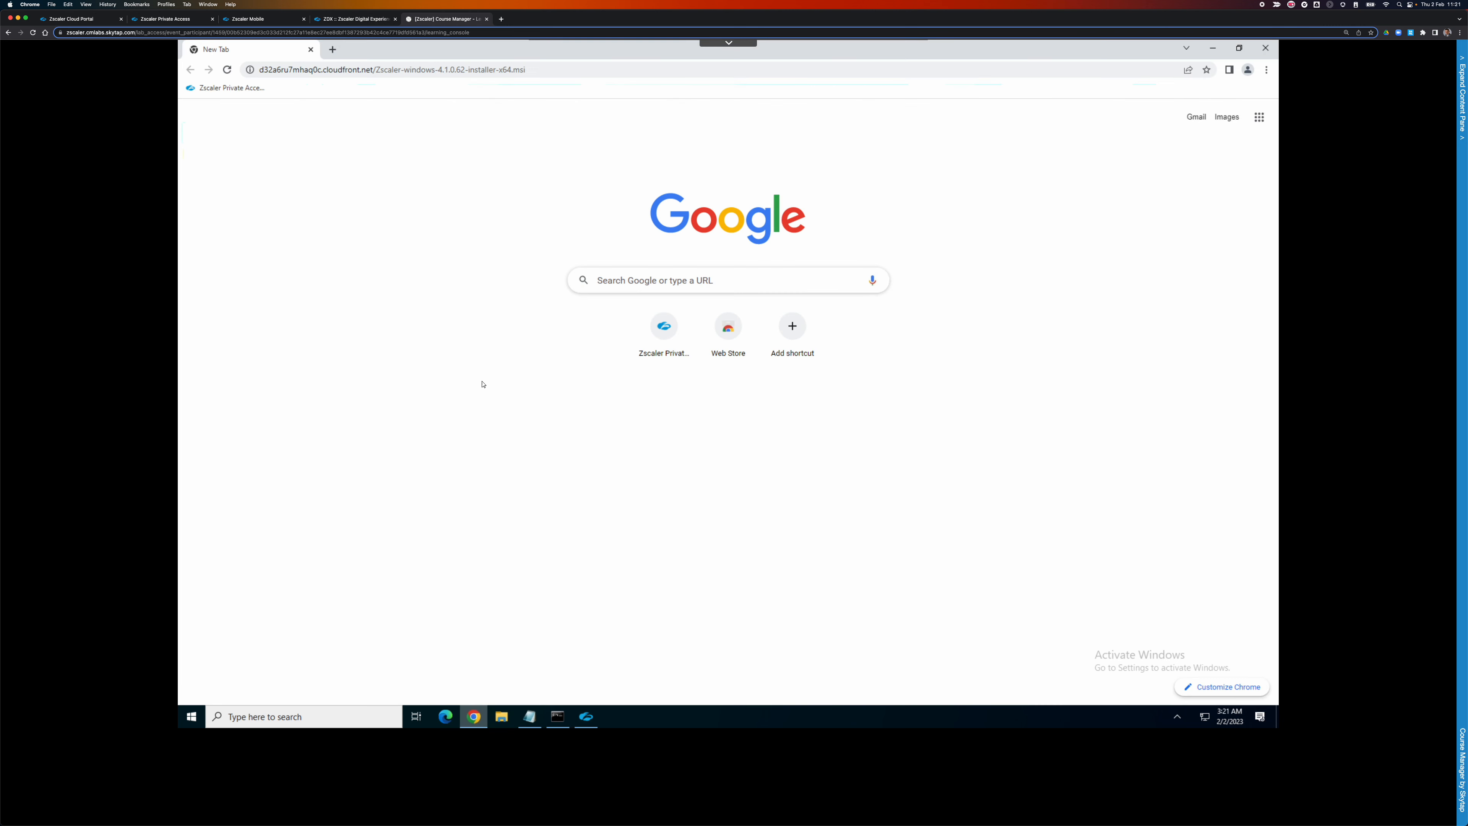
Paste the login clstart URL into Chrome's address bar without loading it, and open DevTools Network panel.
click(540, 69)
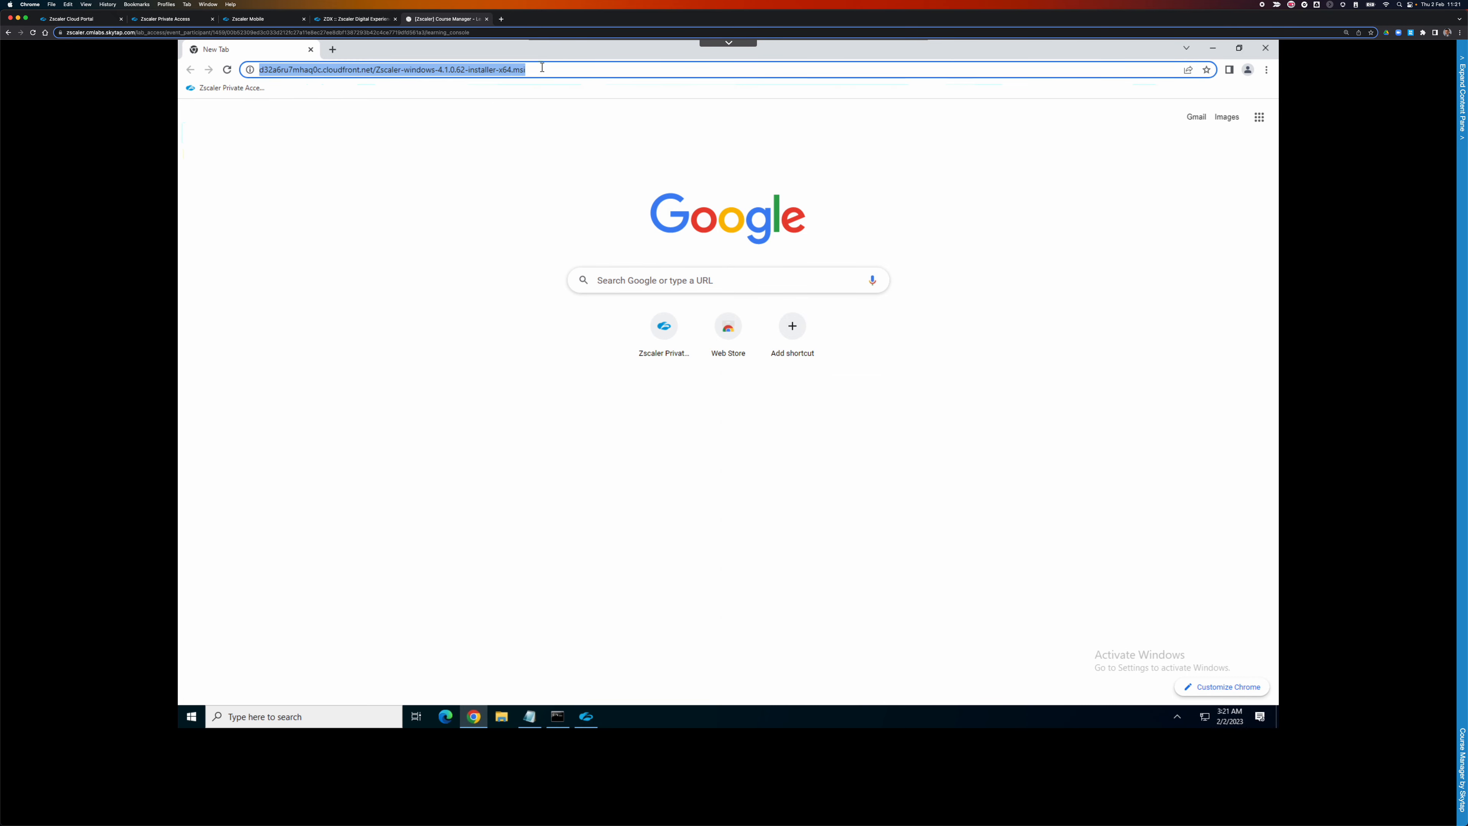
key(ctrl+v)
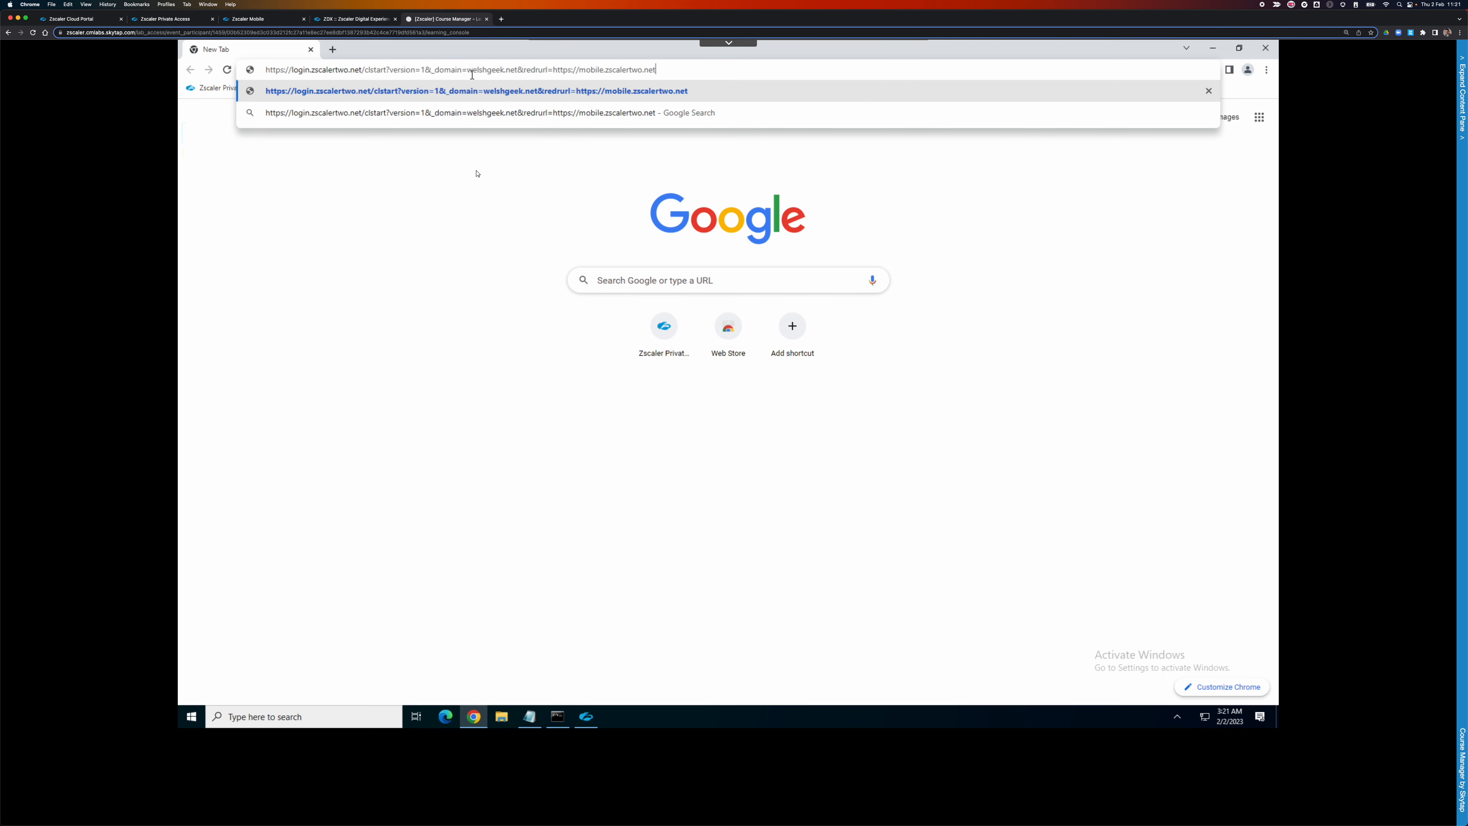
click(690, 199)
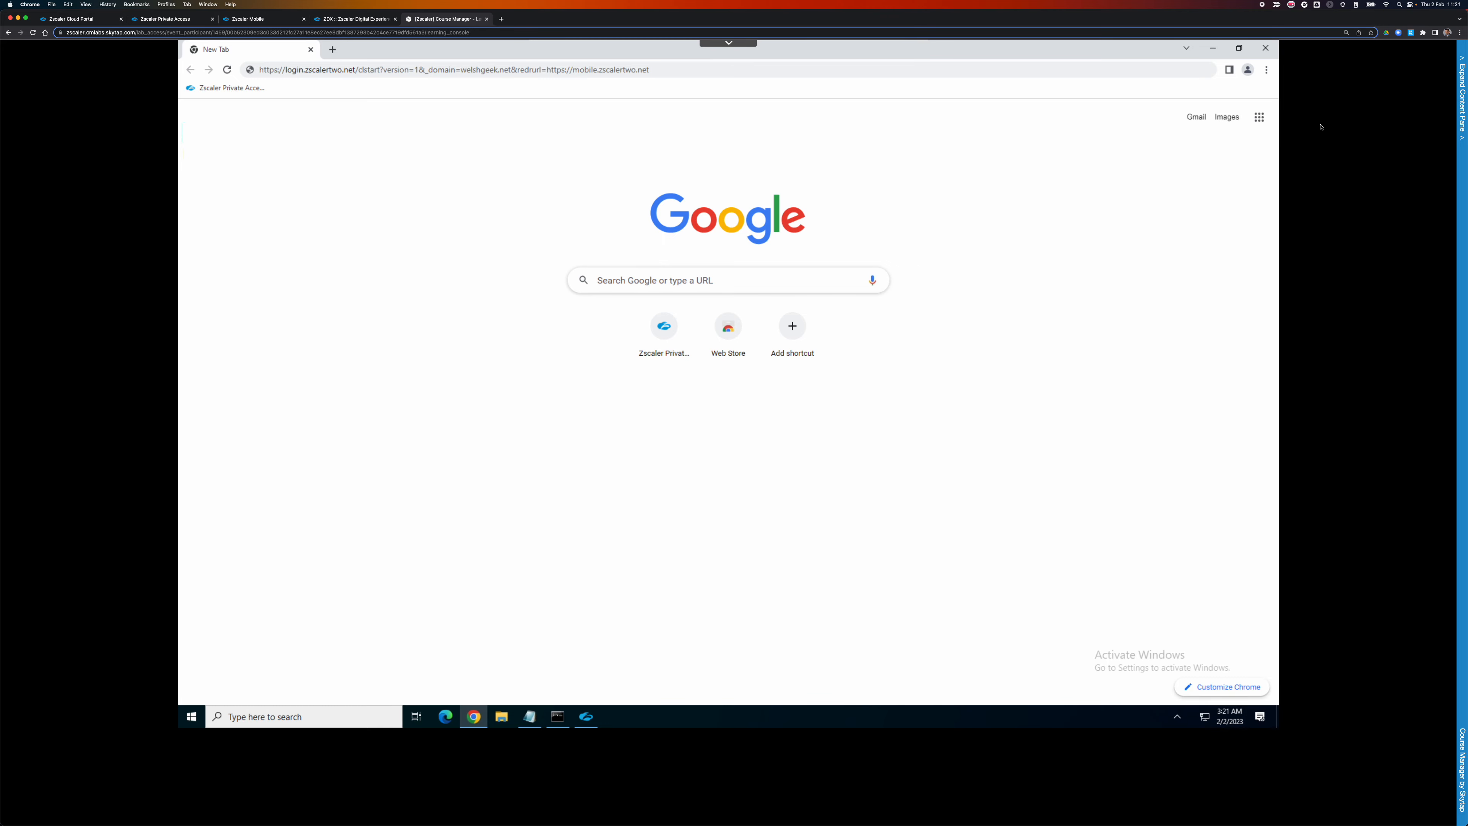
key(ctrl+shift+i)
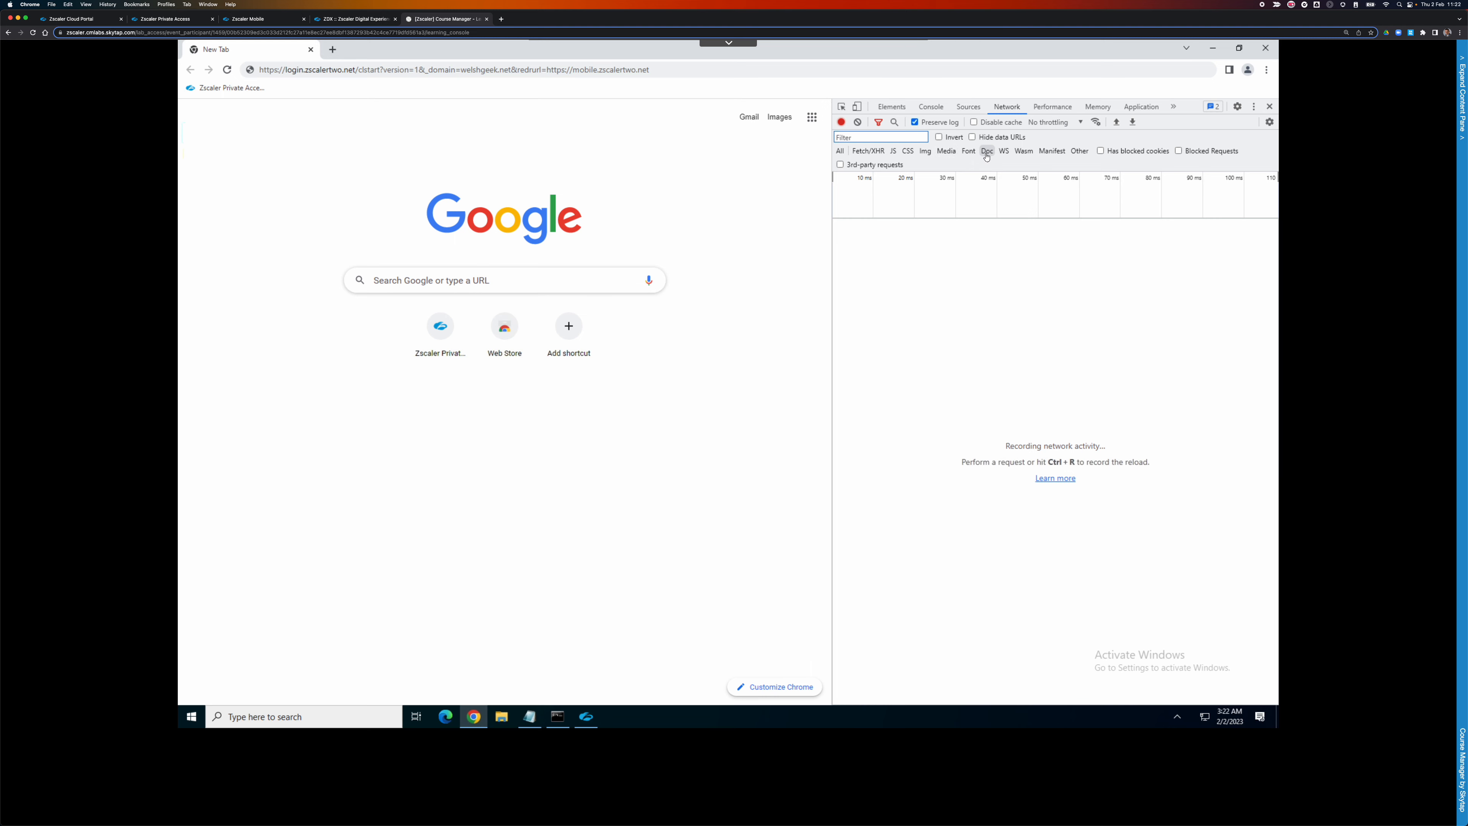
Reload the login URL to record its requests and inspect the saml2 request's payload.
click(654, 70)
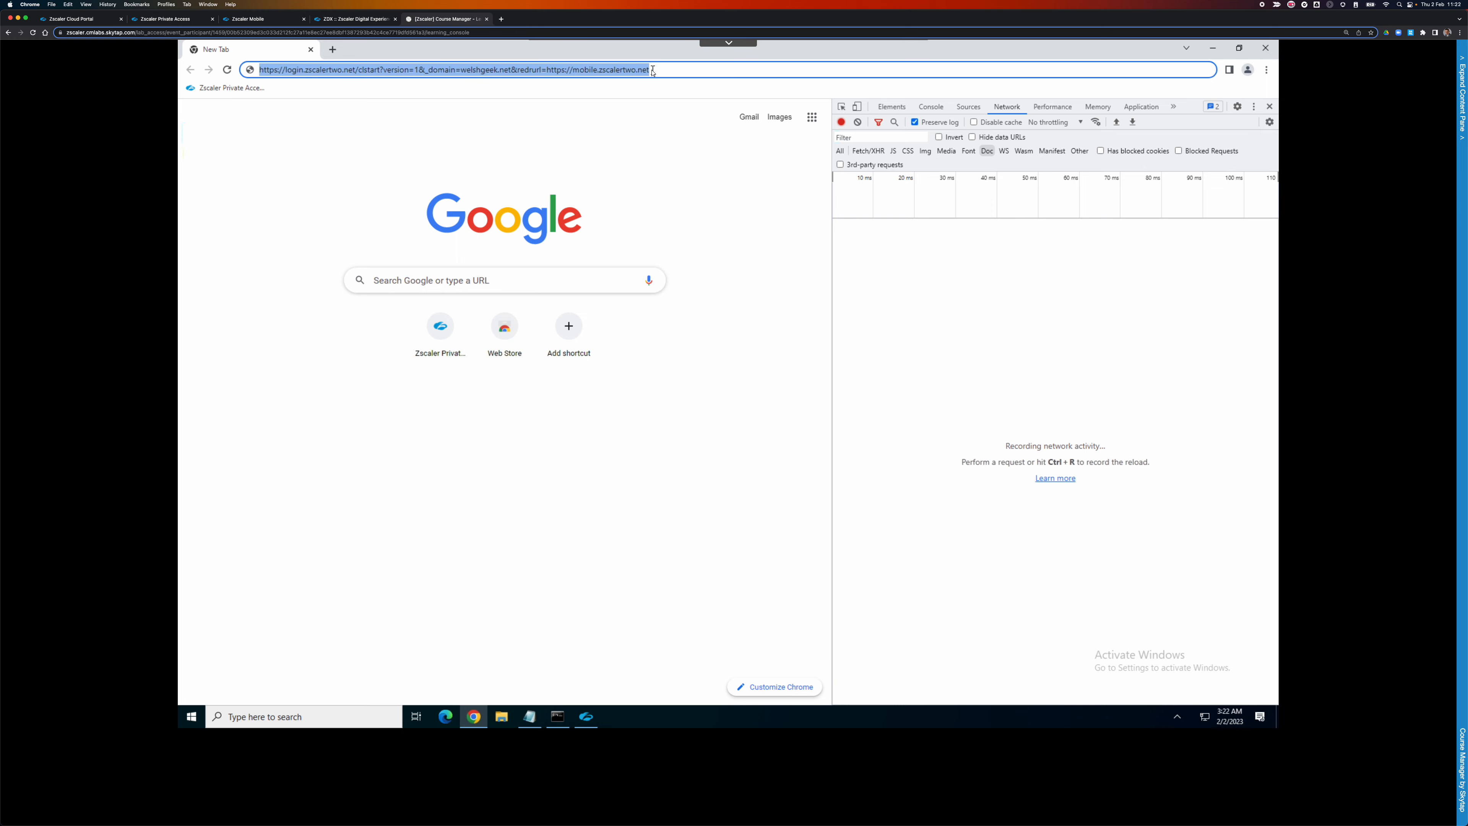
key(Return)
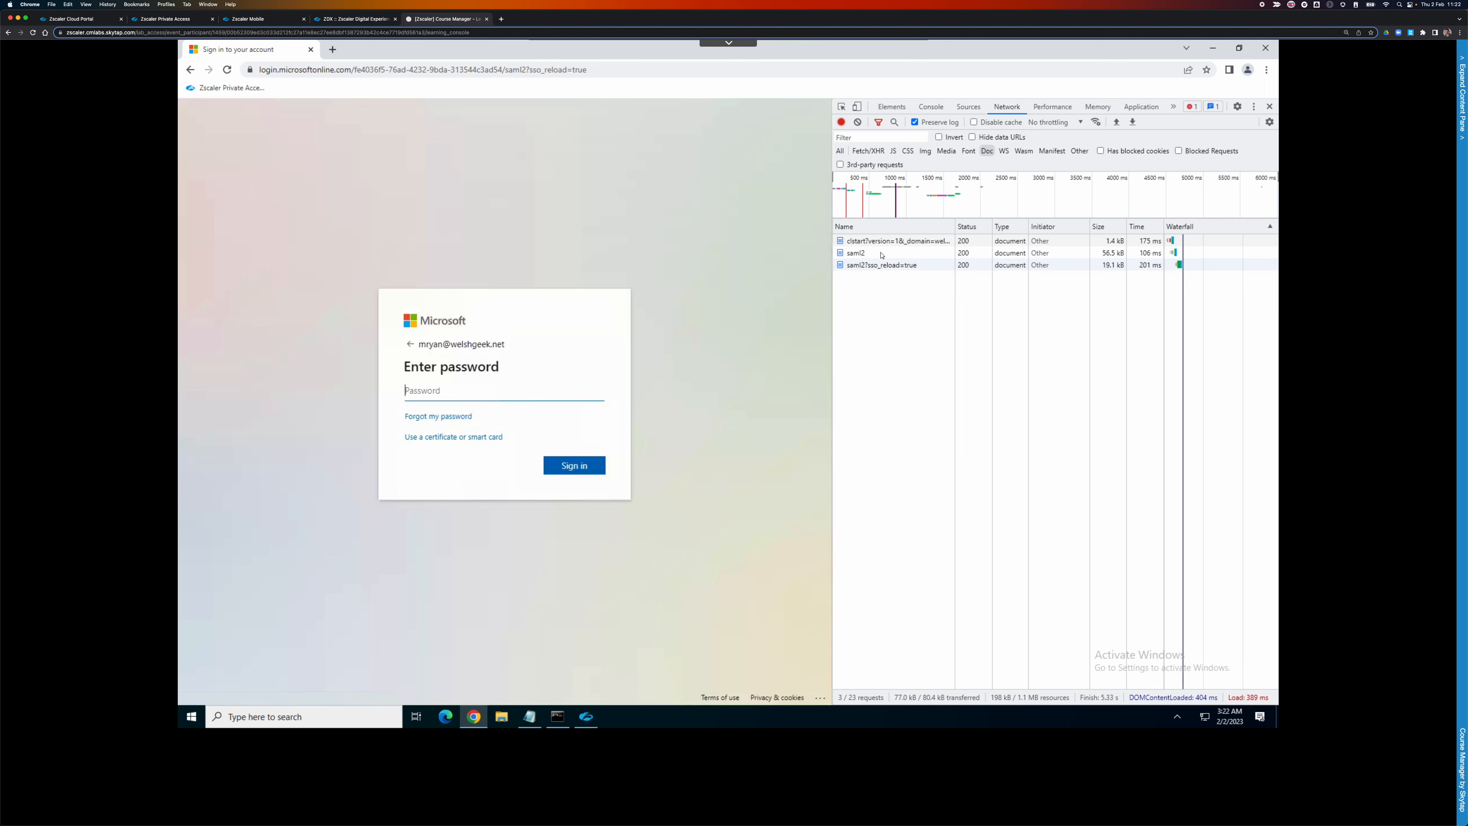
click(858, 266)
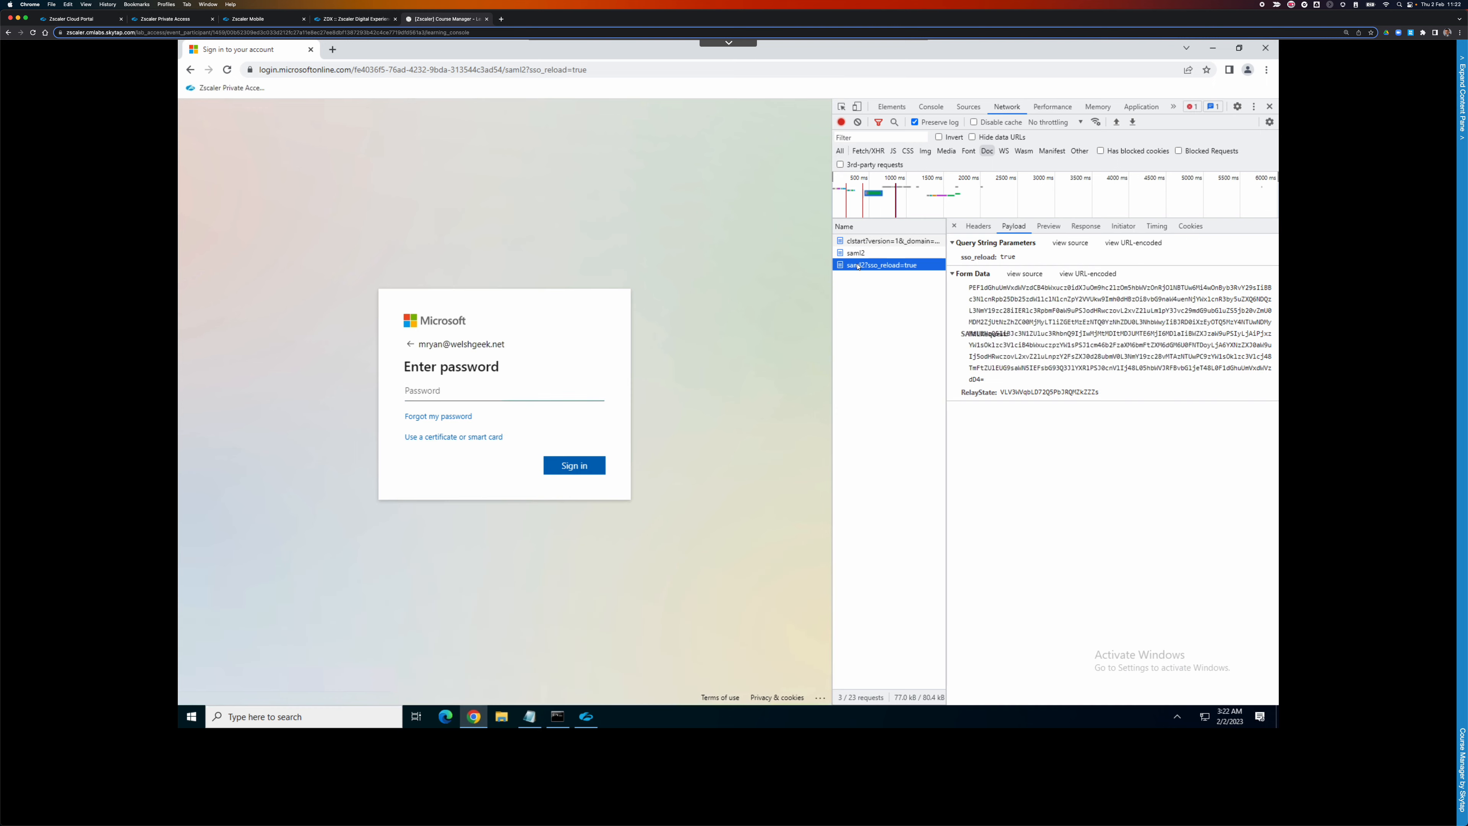
Show the clstart request's headers and place the cursor in the Microsoft password field.
click(978, 225)
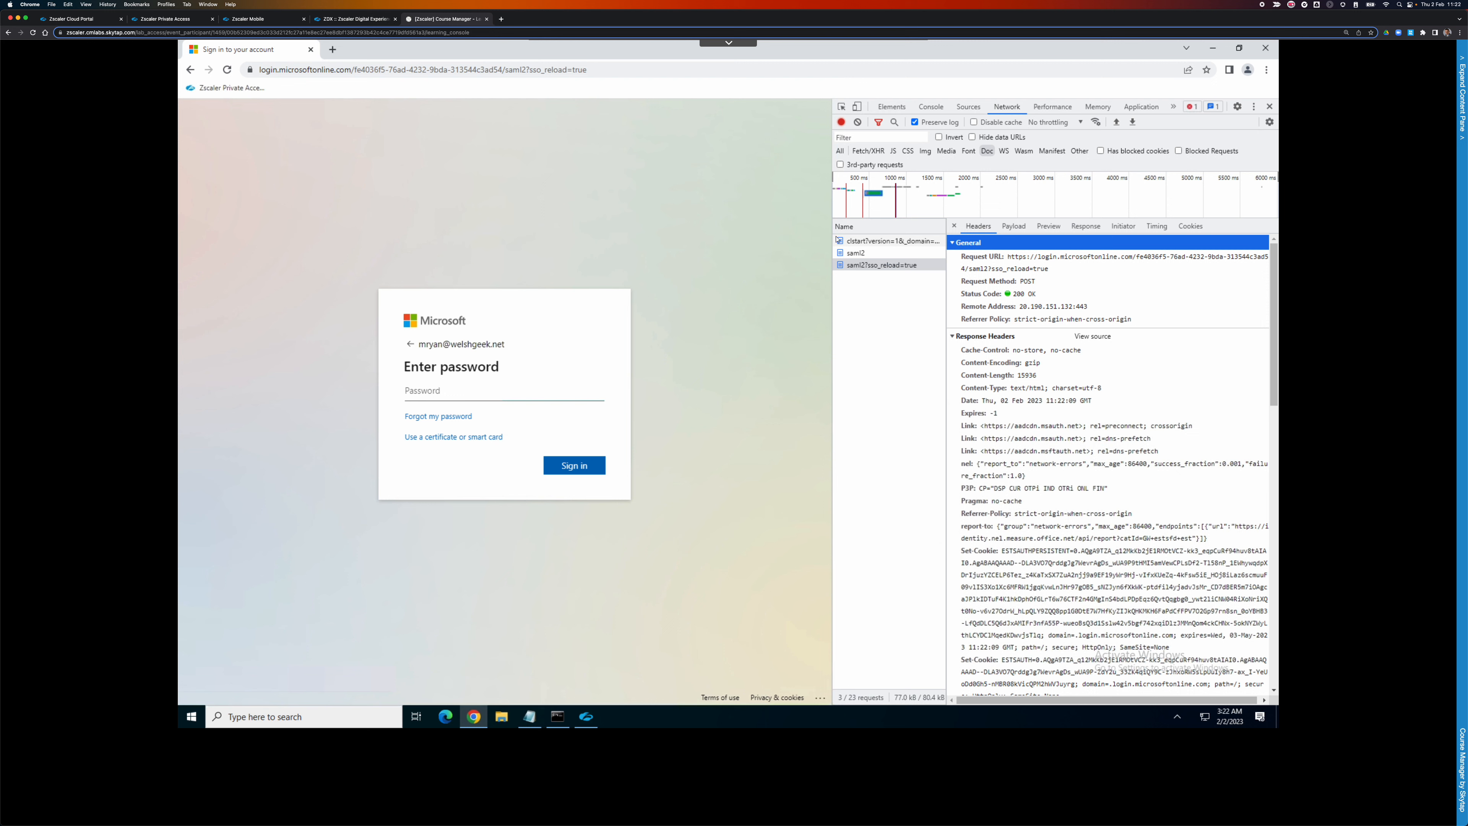
click(888, 242)
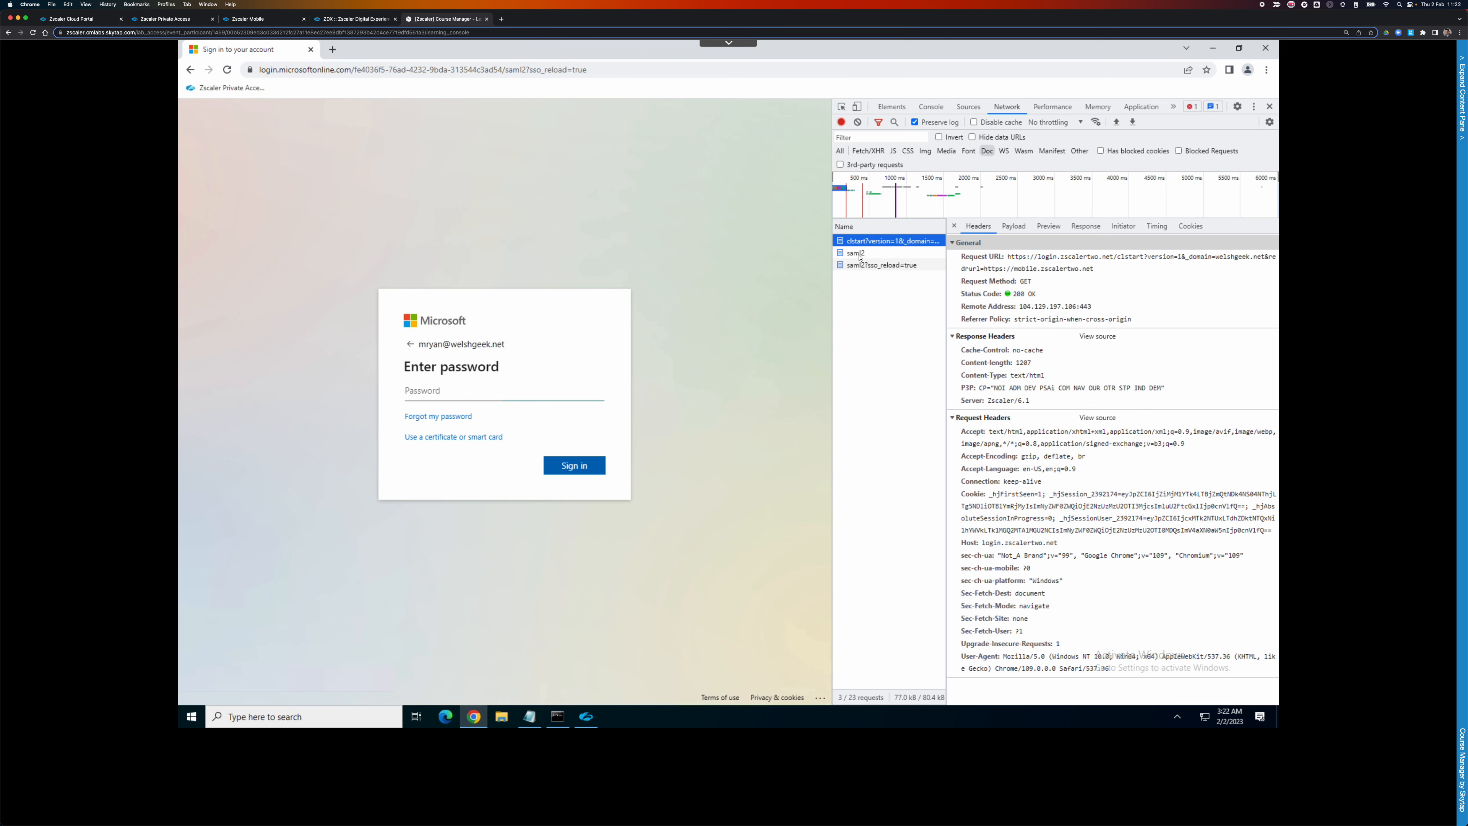
click(447, 393)
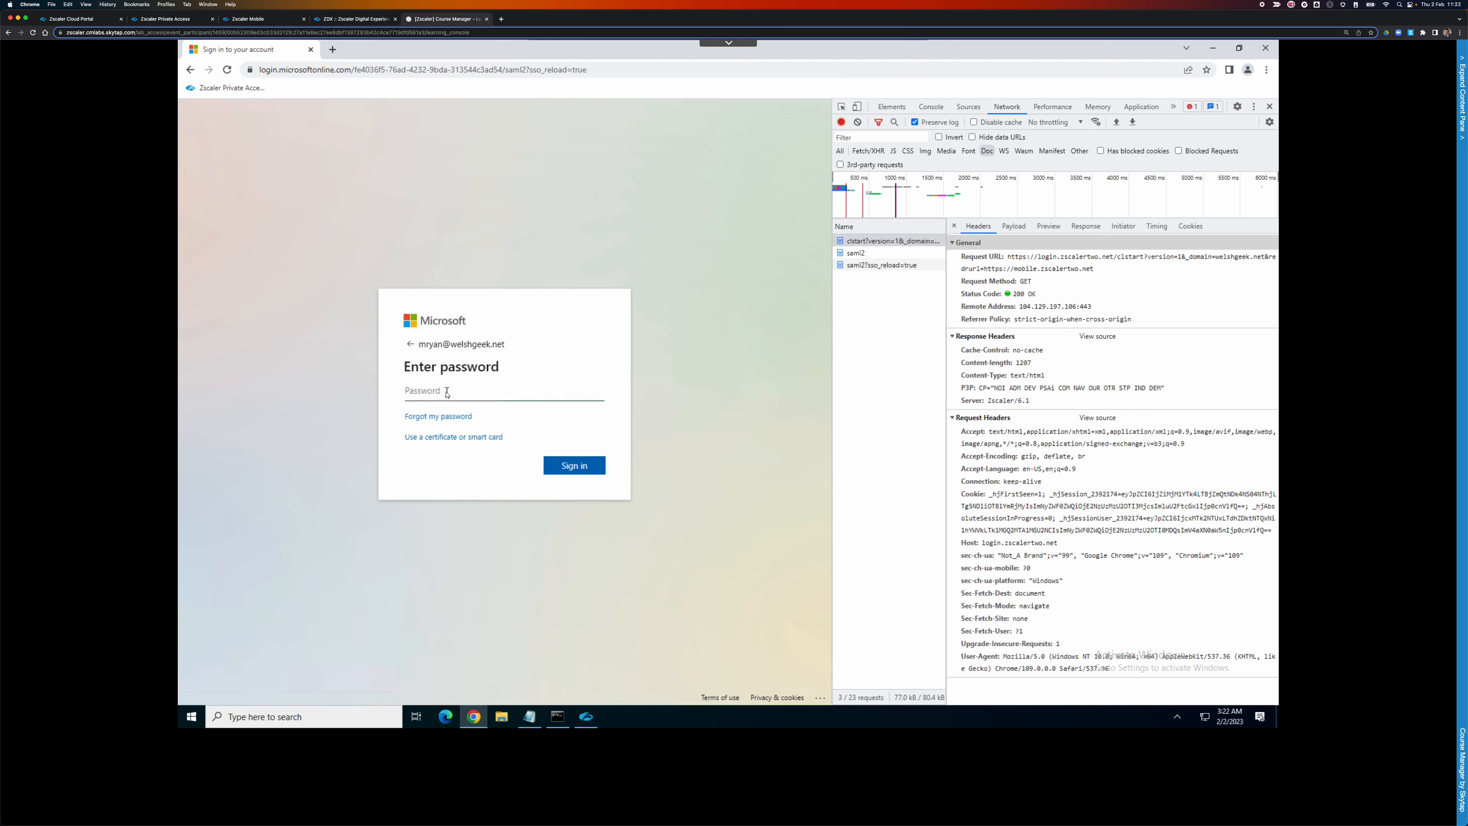
Enter the account password to sign in and dismiss the save-password offer.
text(•••••••)
key(Return)
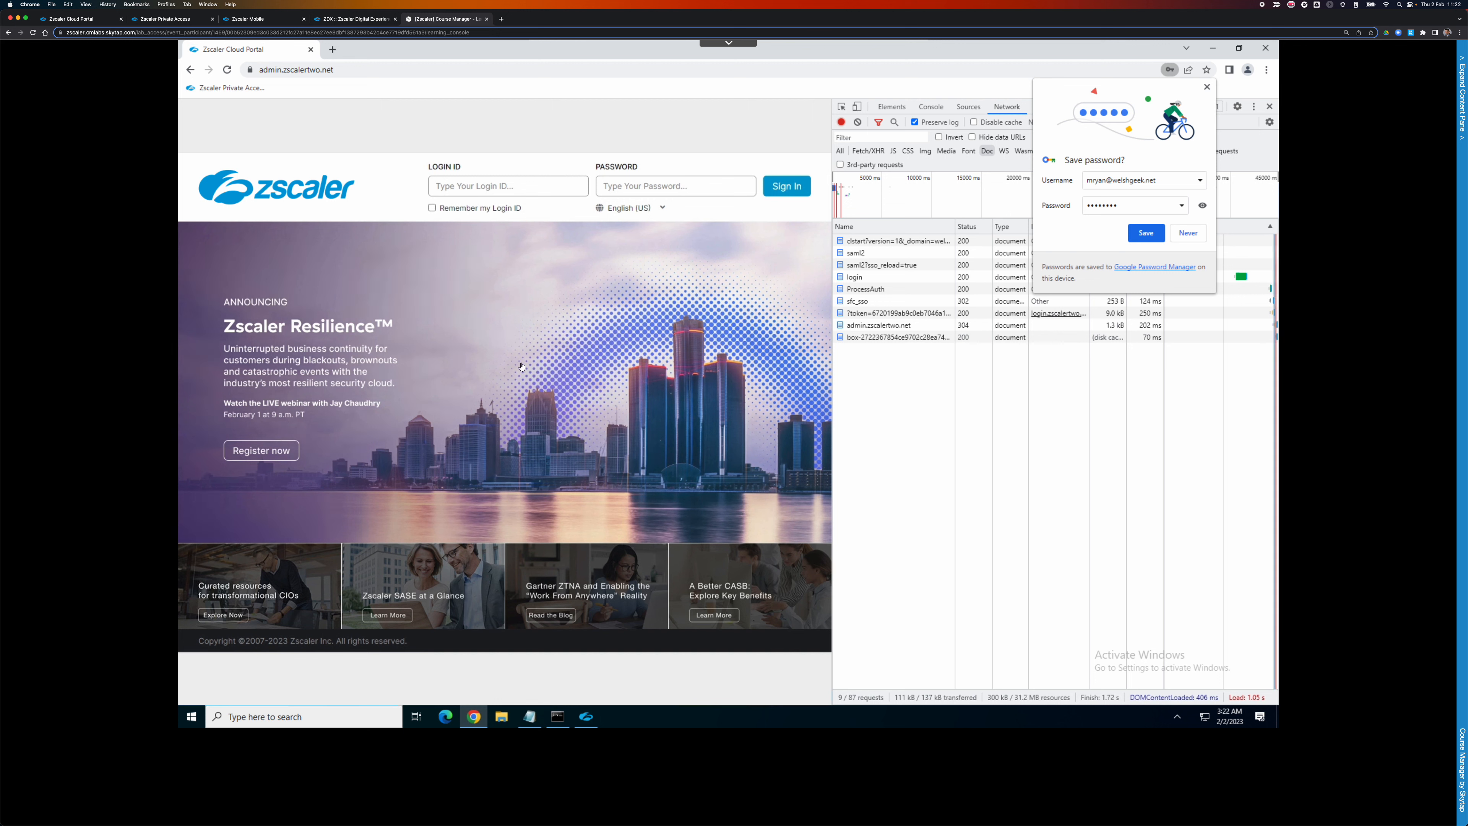
click(1207, 88)
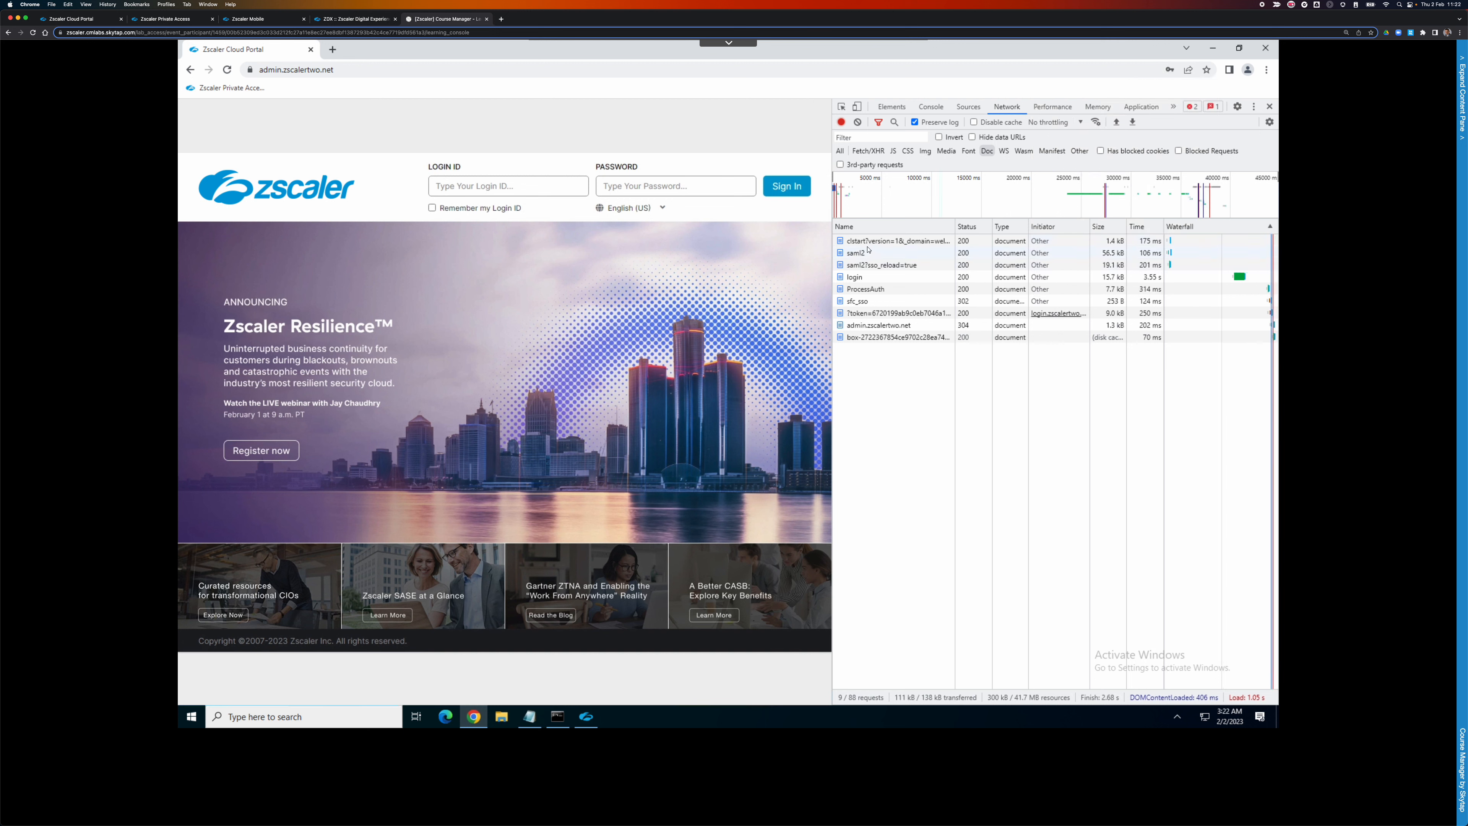
Inspect the clstart, saml2 and sfc_sso requests' headers and form data.
click(887, 243)
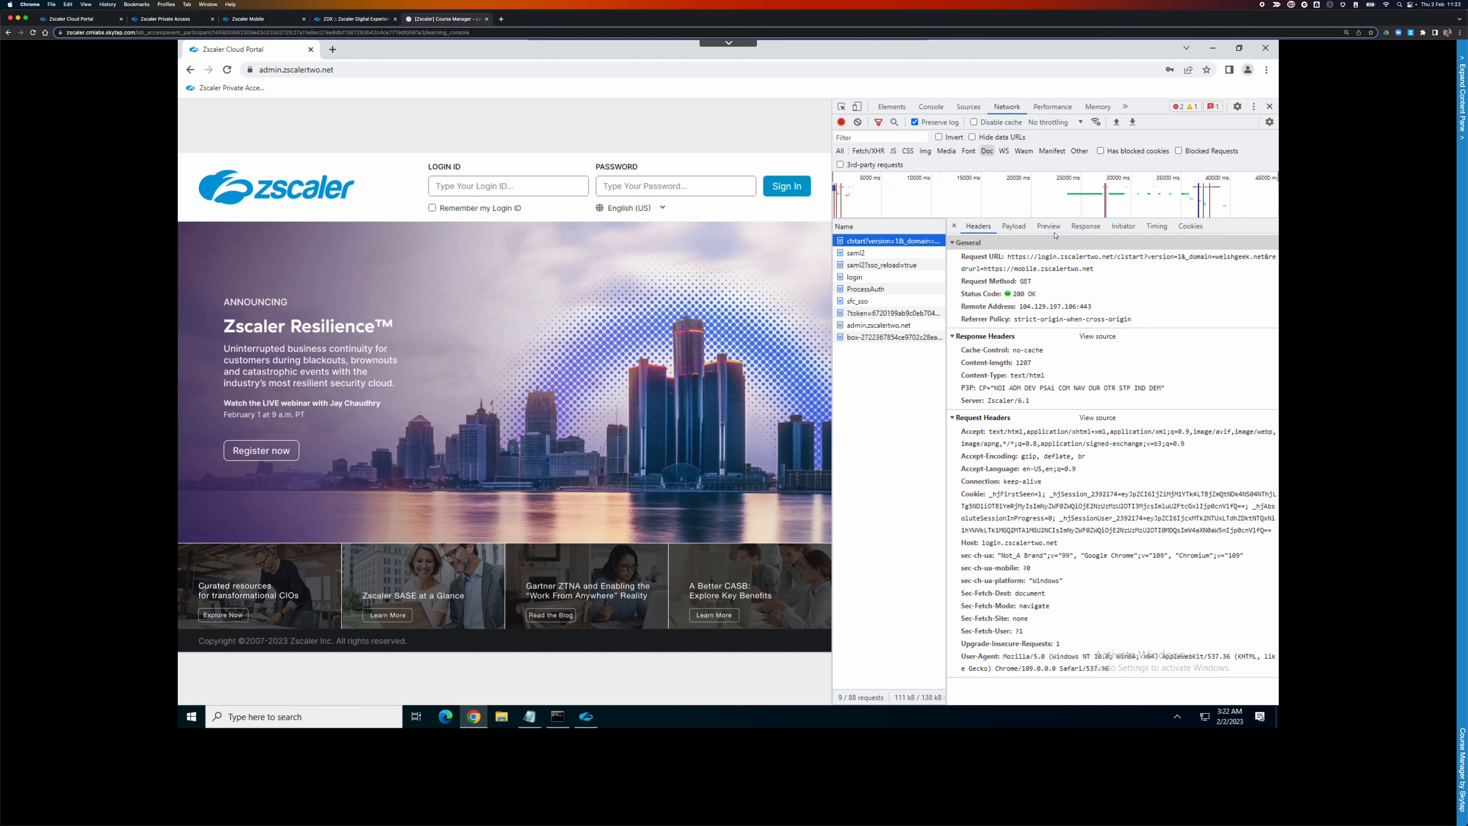
click(885, 253)
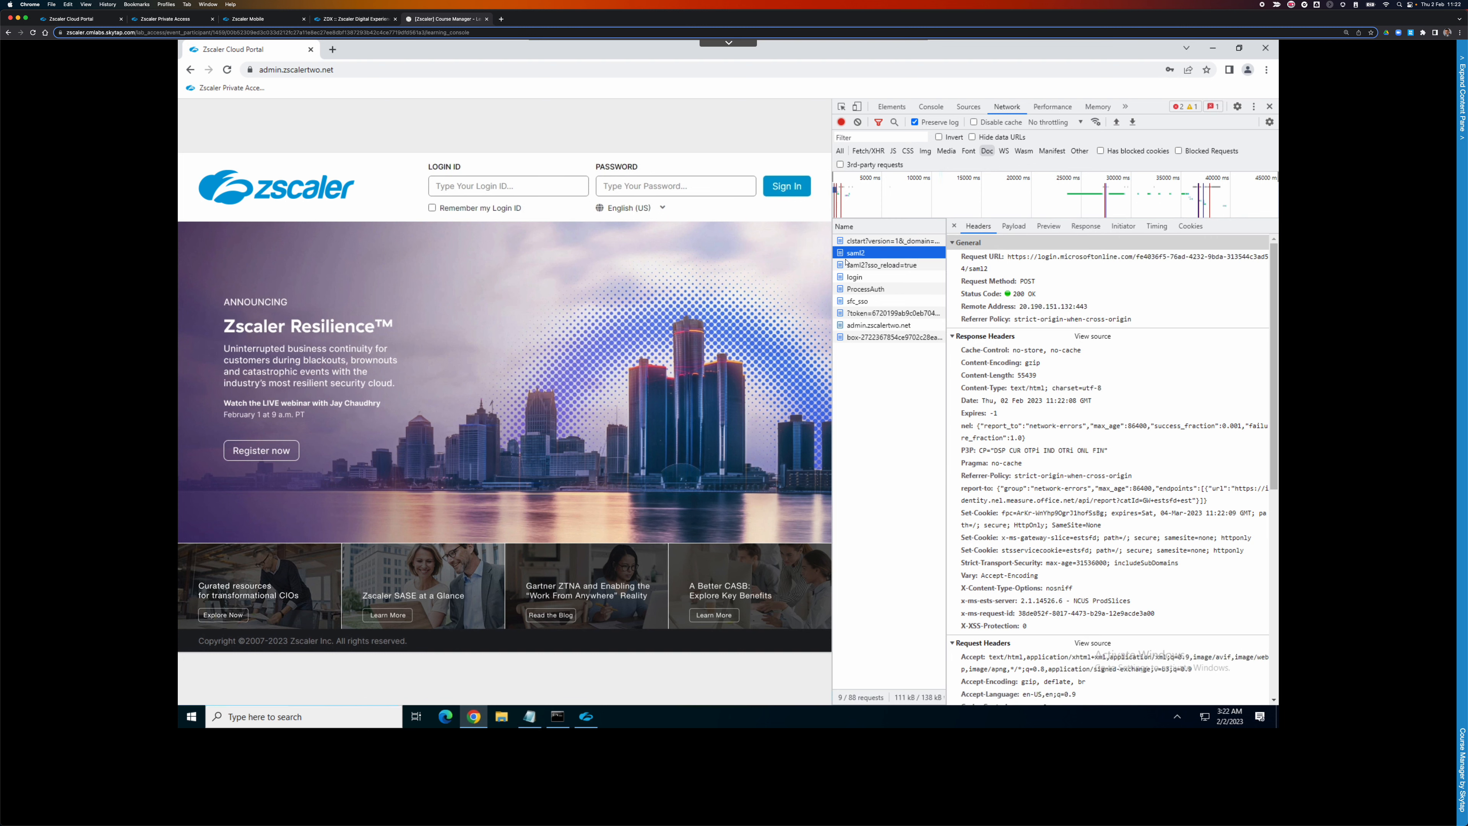
click(1014, 226)
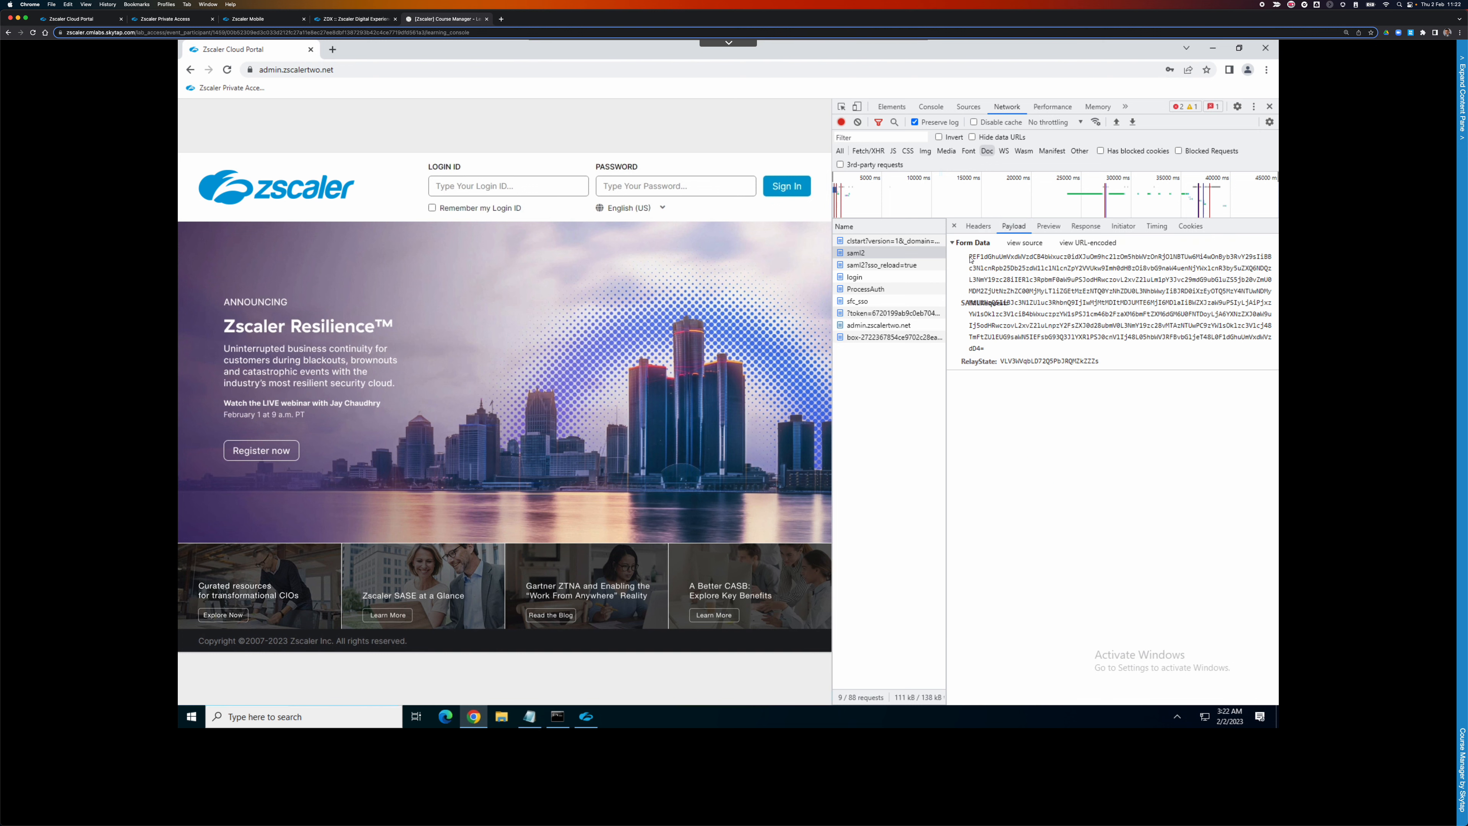
triple_click(998, 283)
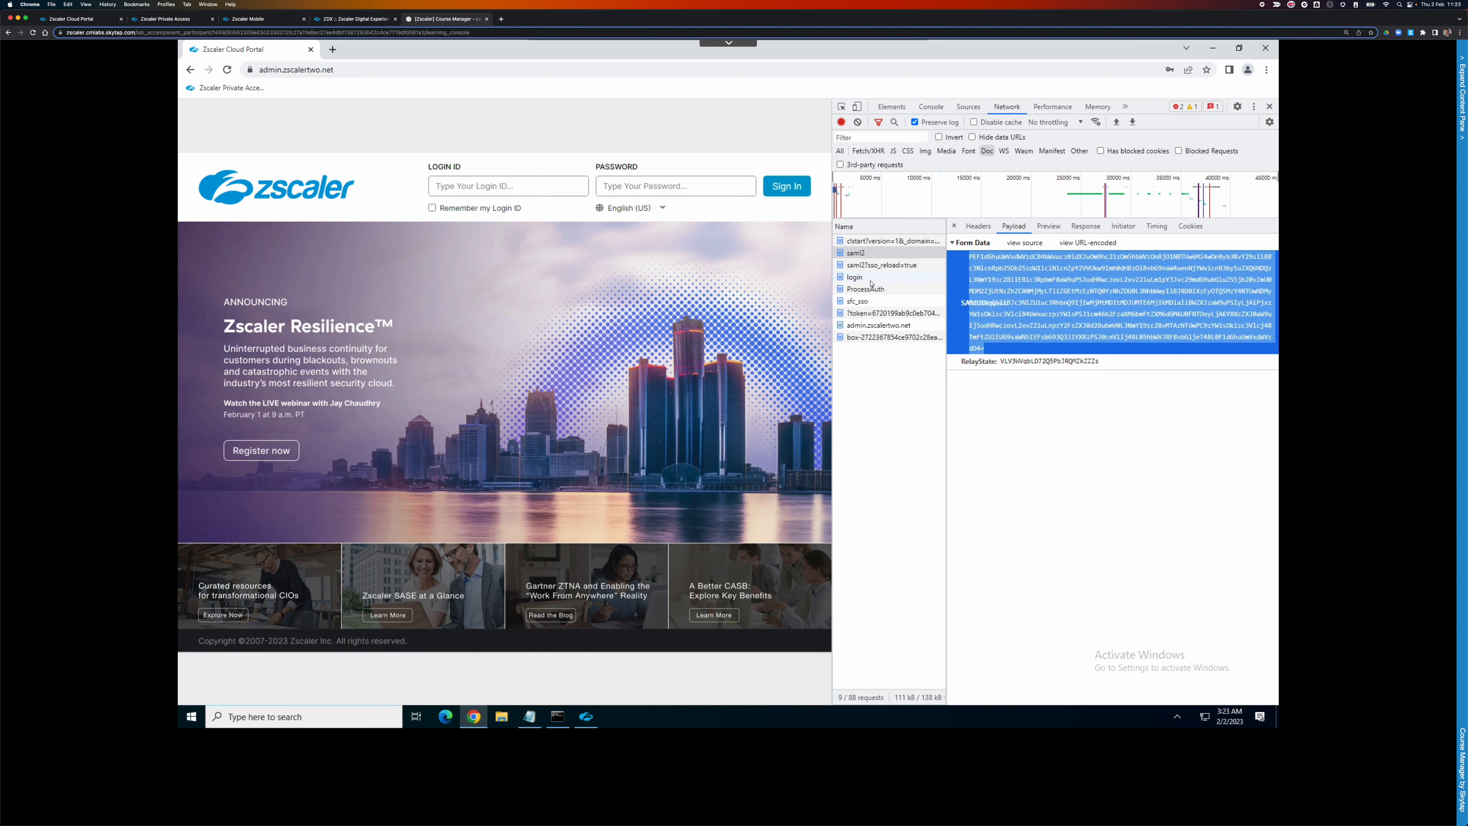
click(875, 265)
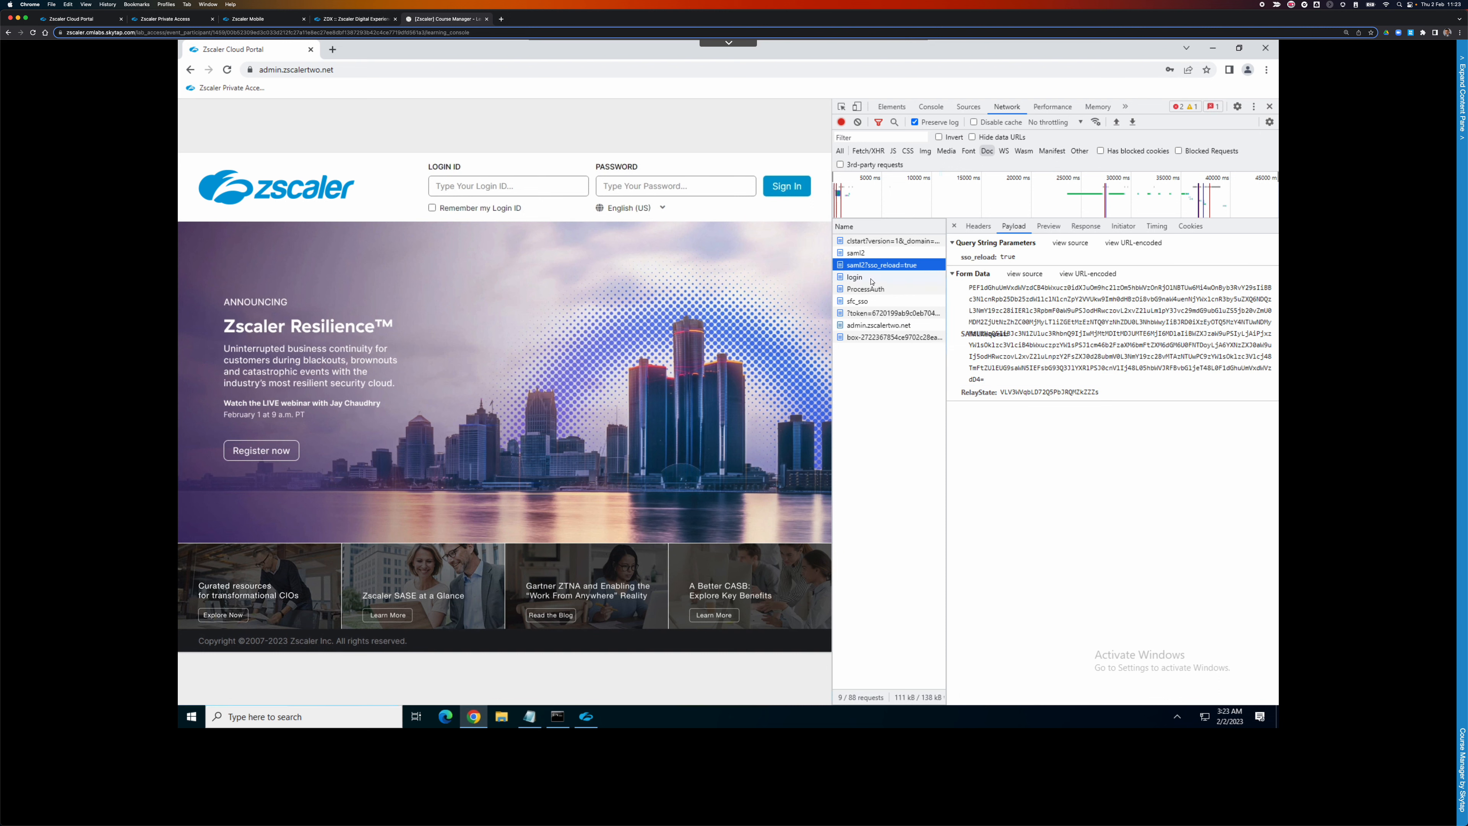
key(Down)
click(887, 302)
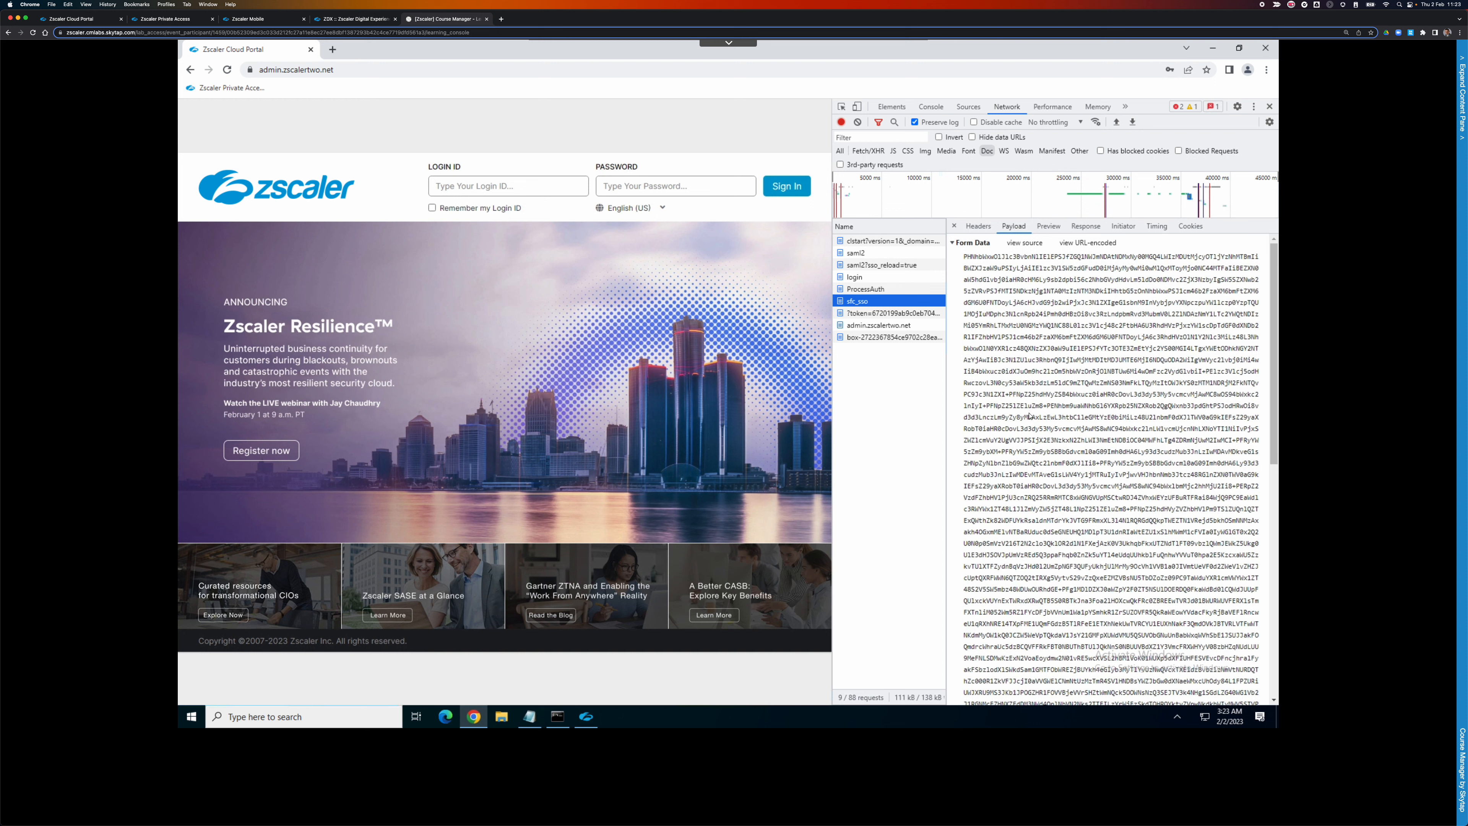
scroll(1030, 415, down, 15)
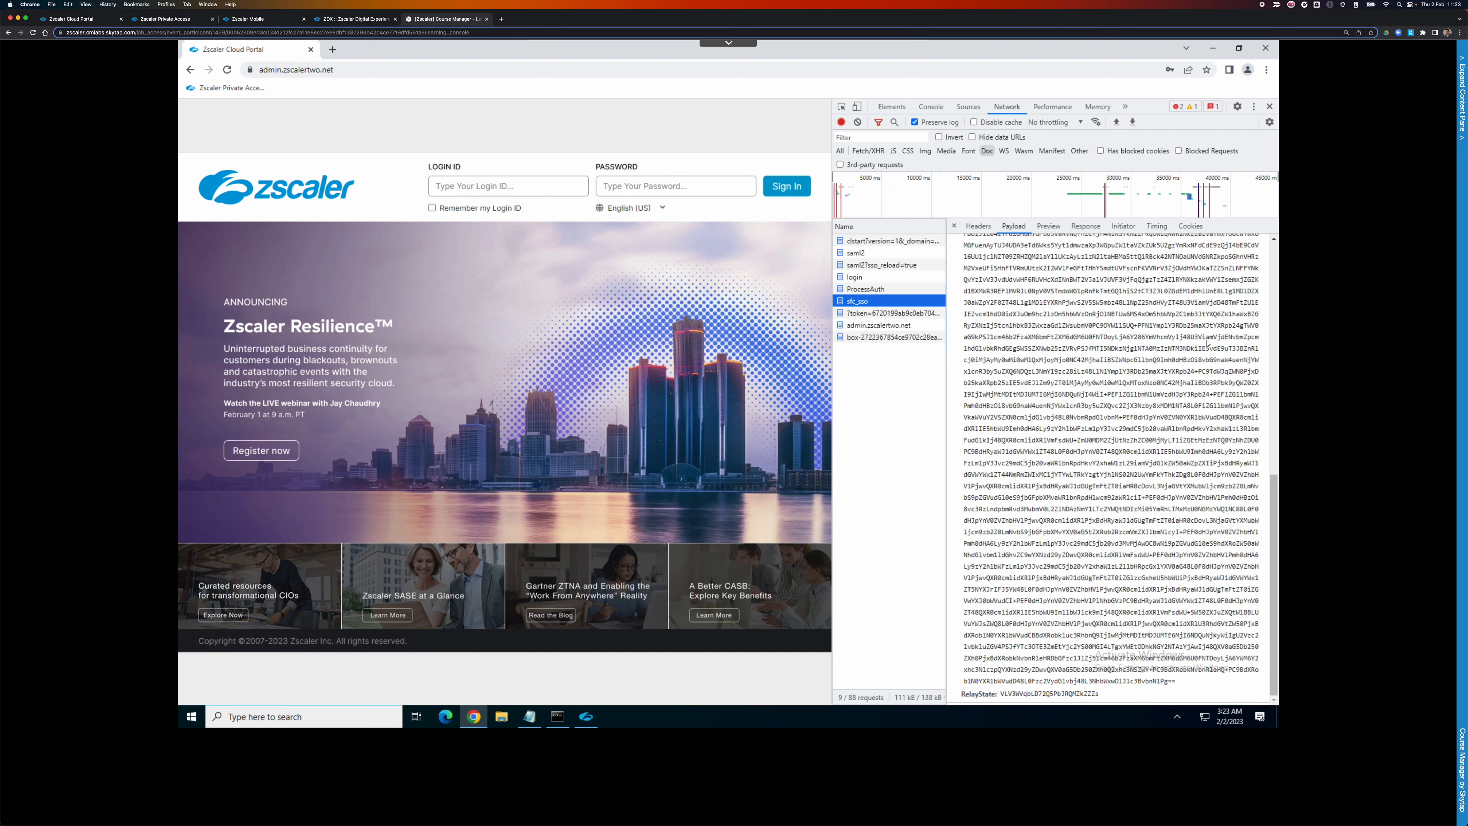
click(1273, 281)
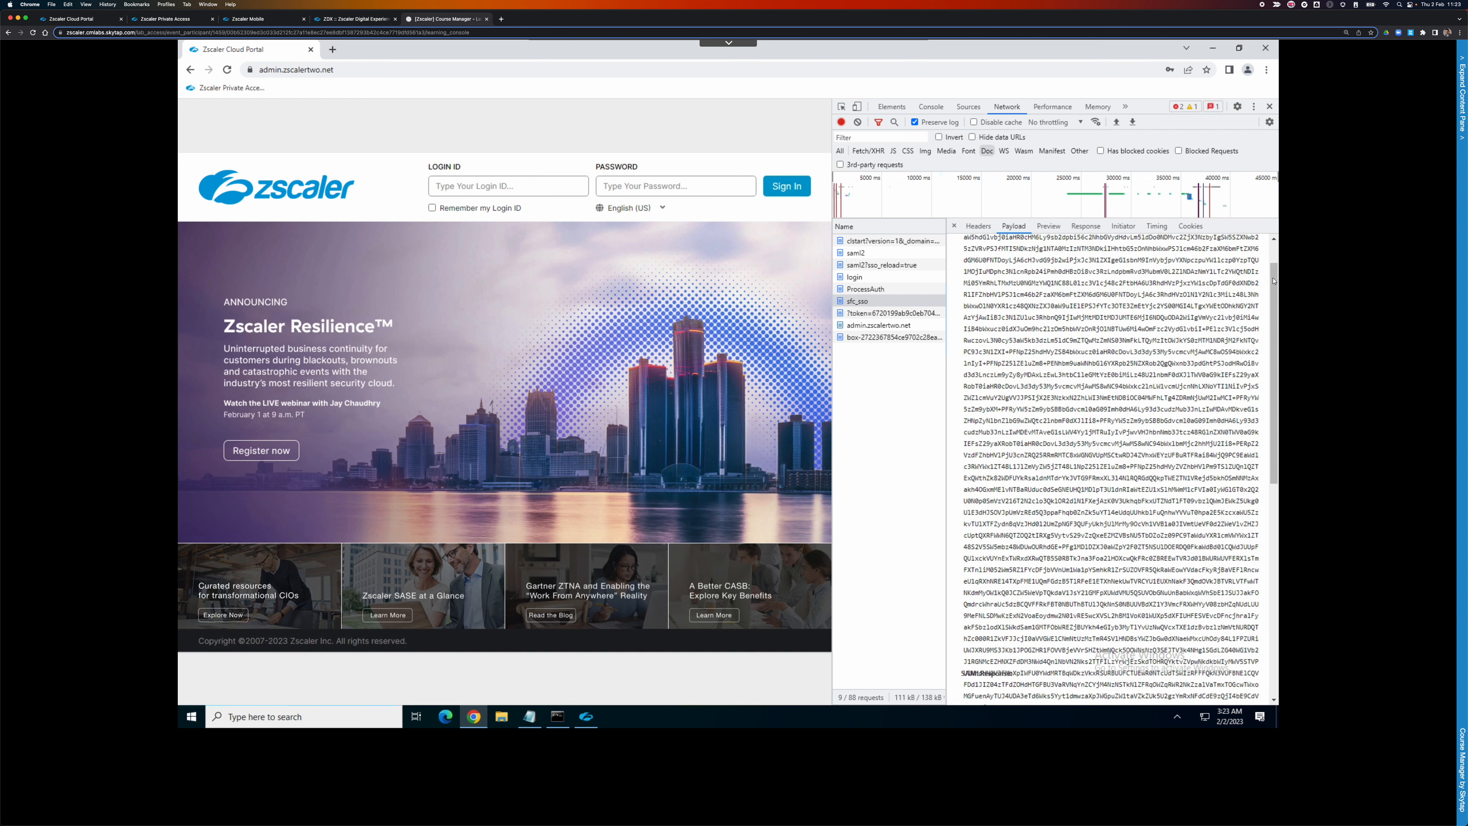
Copy the full SAMLRequest value from the saml2 request's form data.
click(877, 263)
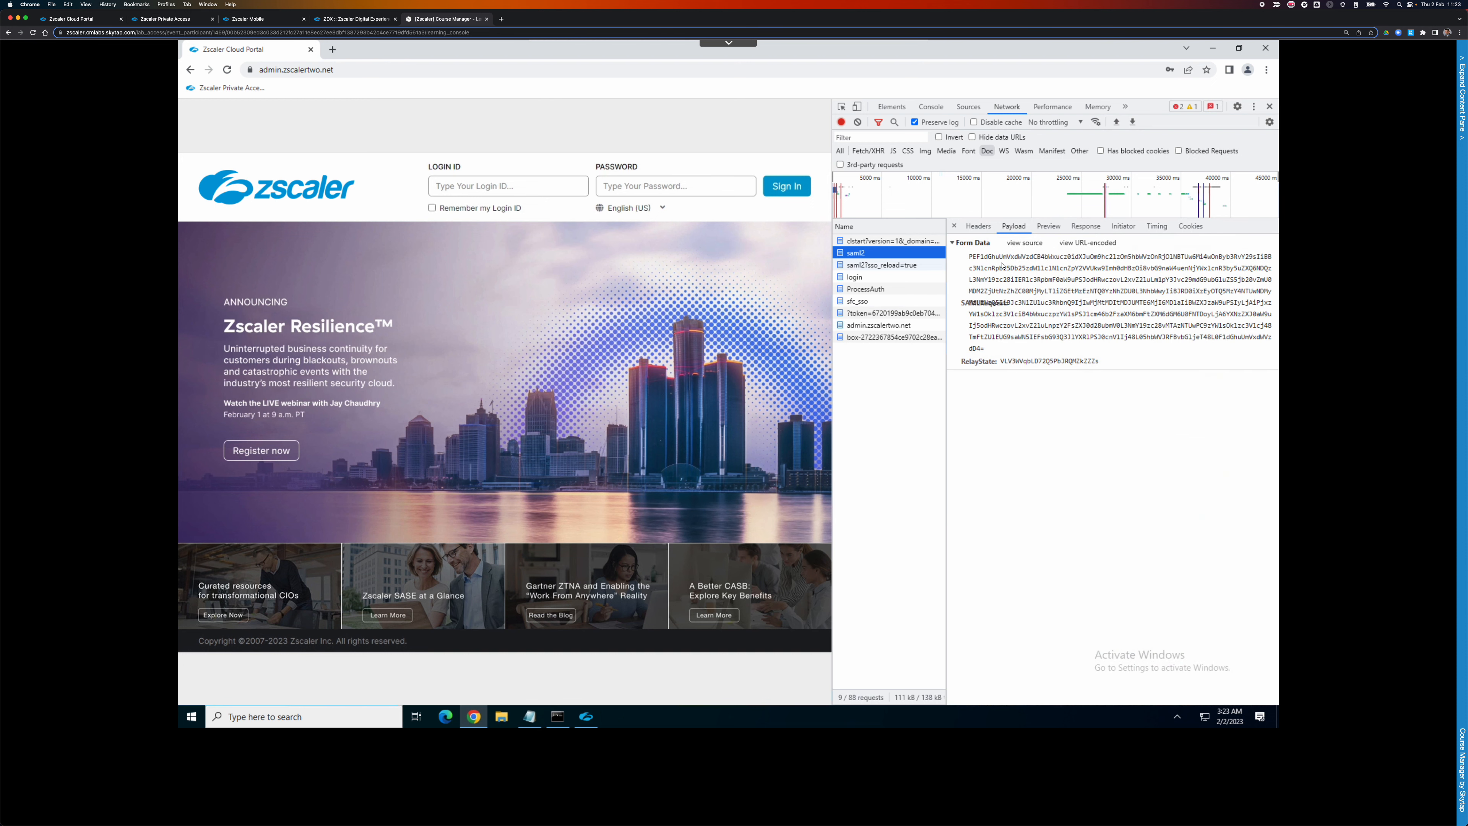
drag(972, 262, 985, 349)
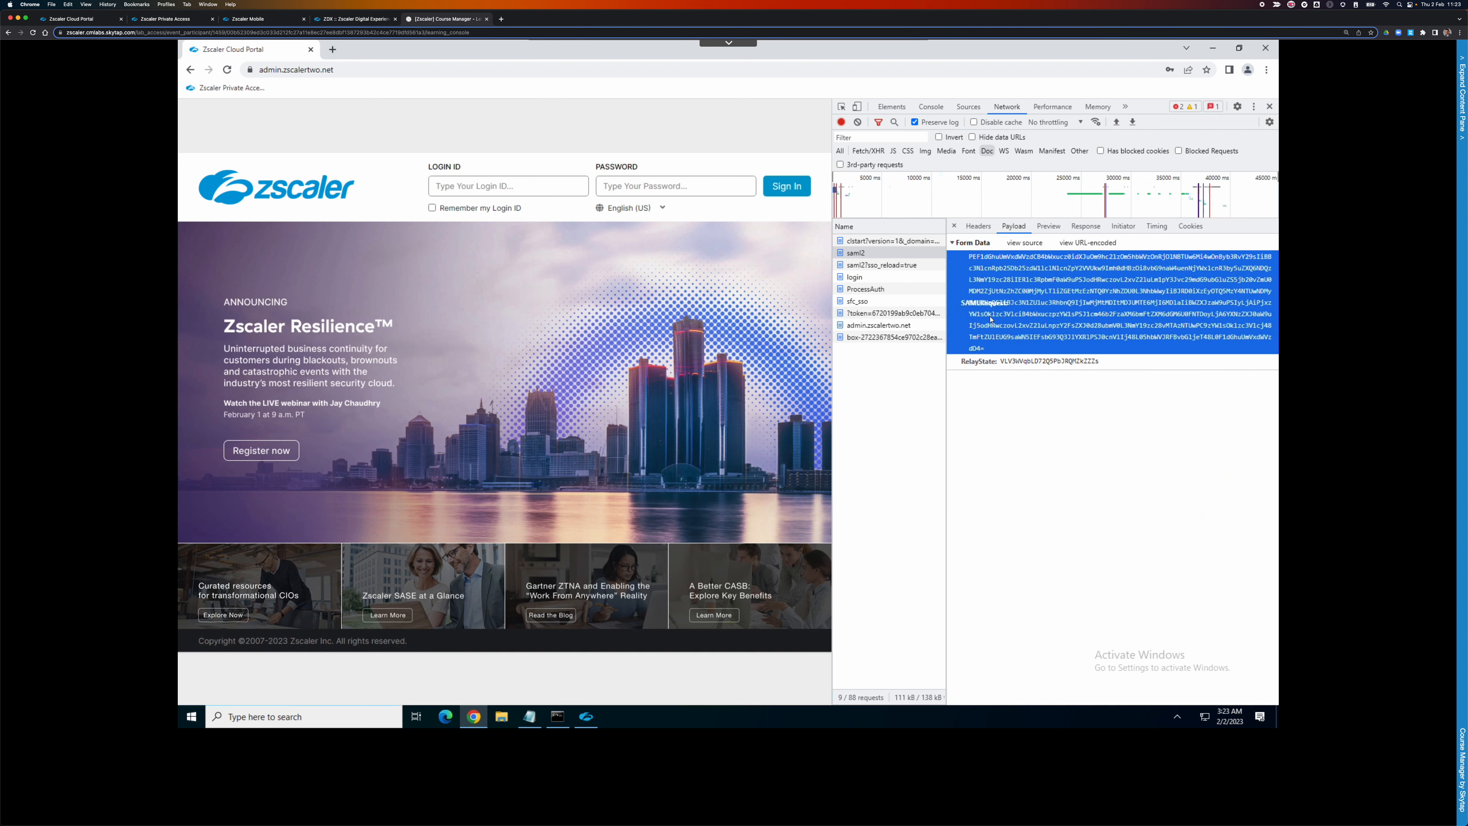
right_click(984, 336)
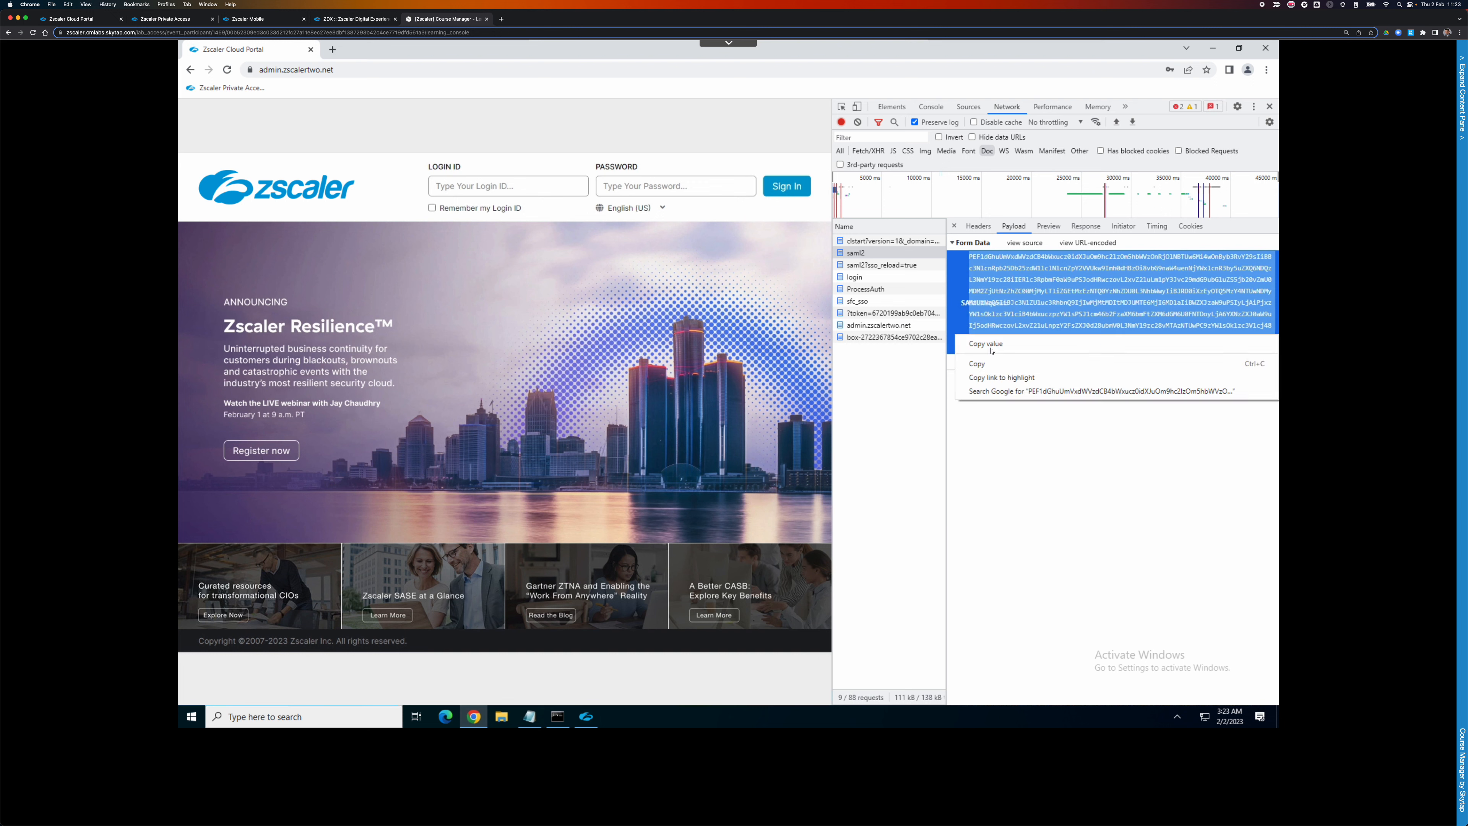
click(989, 345)
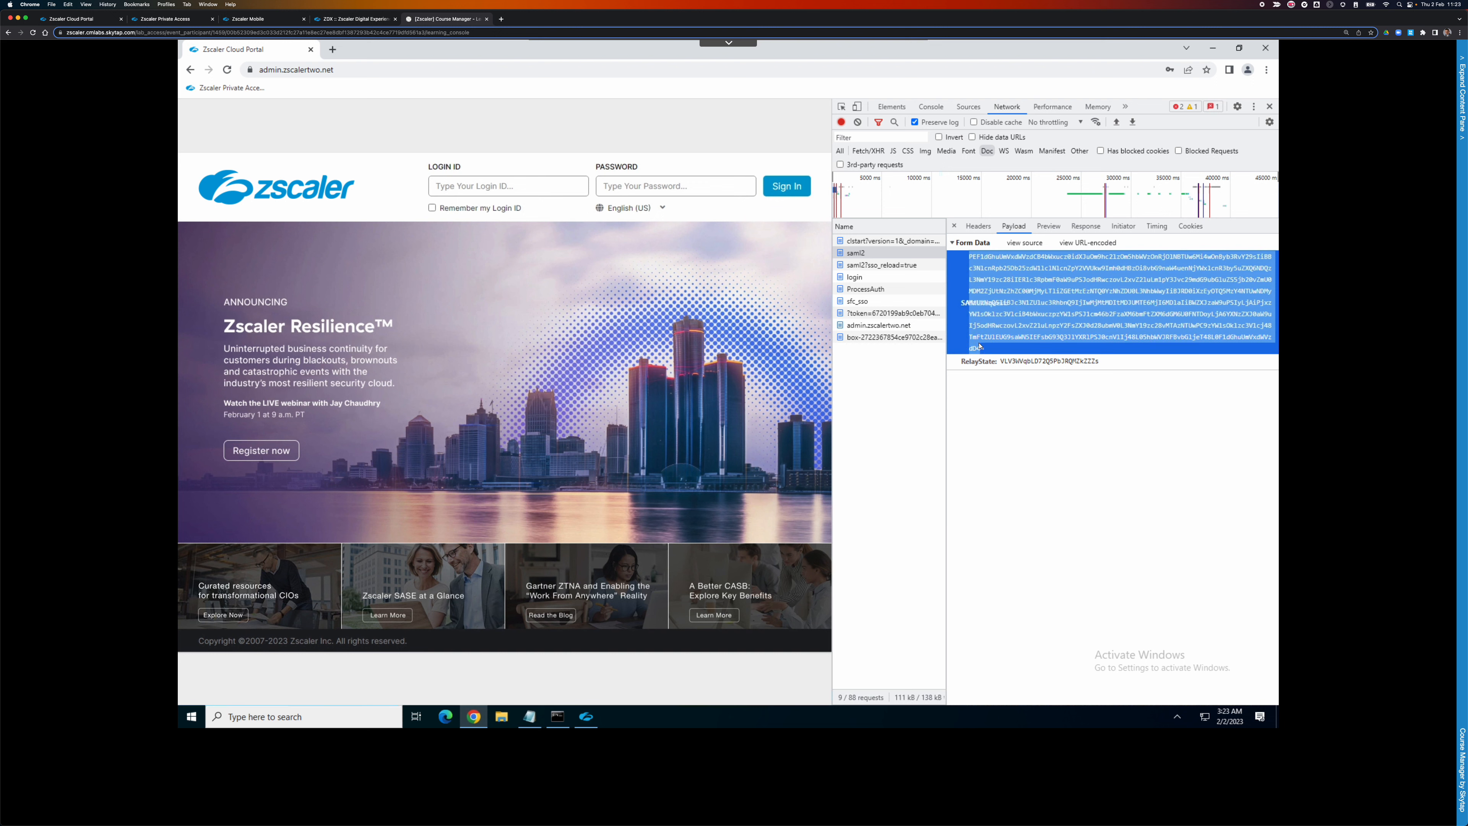
drag(985, 349, 972, 258)
right_click(974, 260)
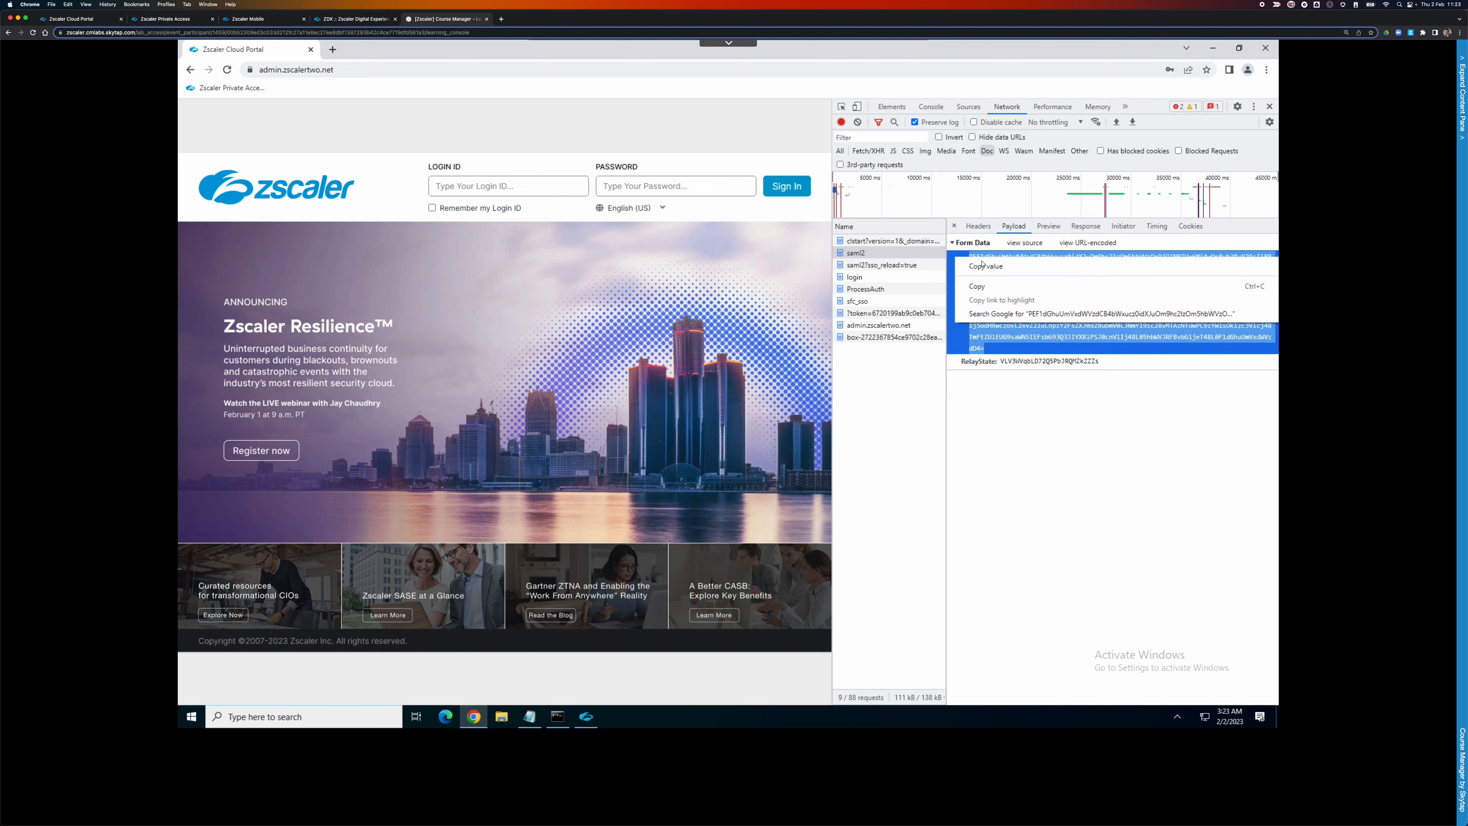
click(984, 287)
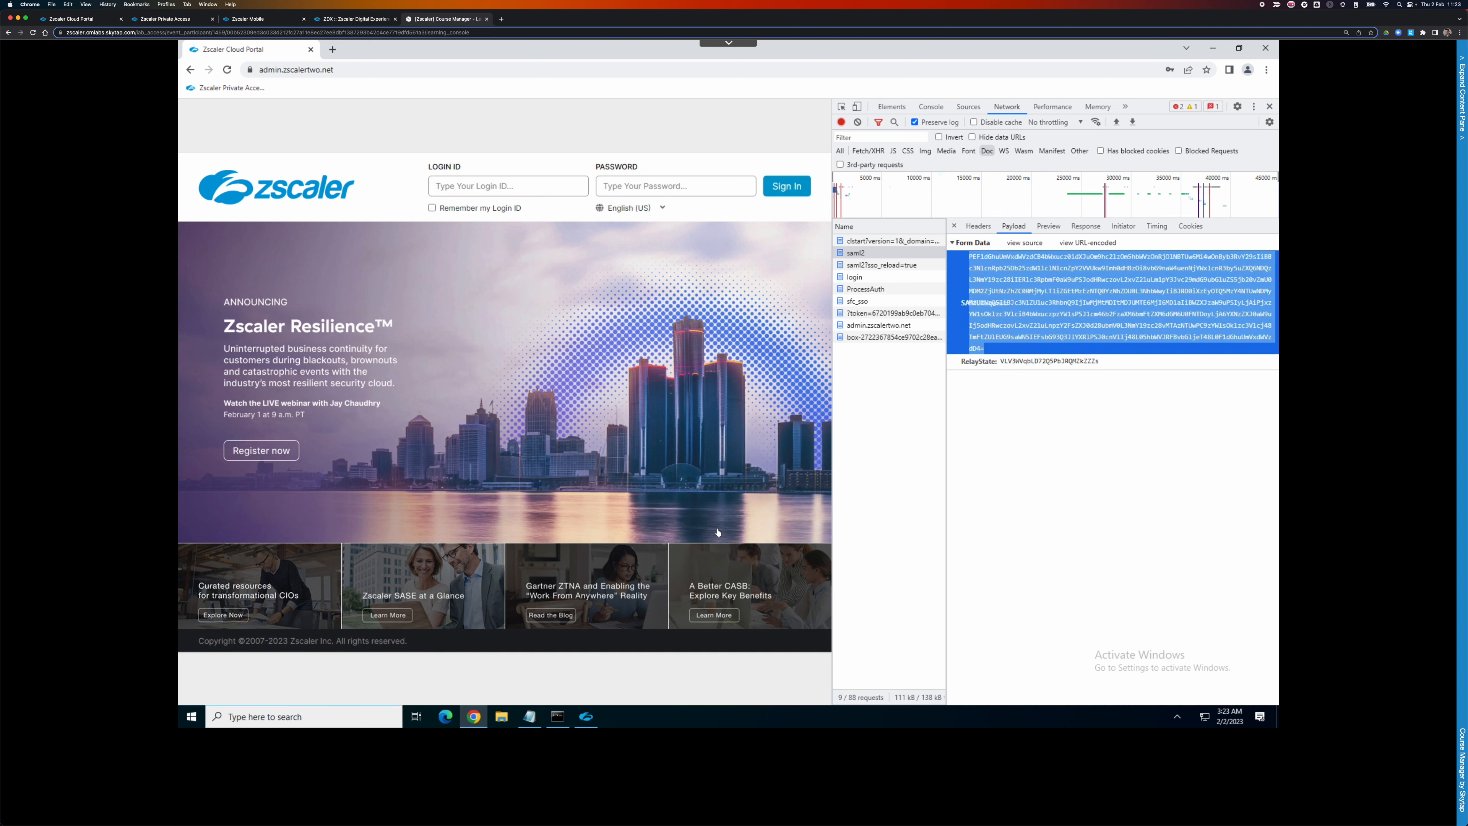
In a new tab, search Google for 'samltool' and open SAMLTool.com's online CODE/DECODE tools.
click(333, 50)
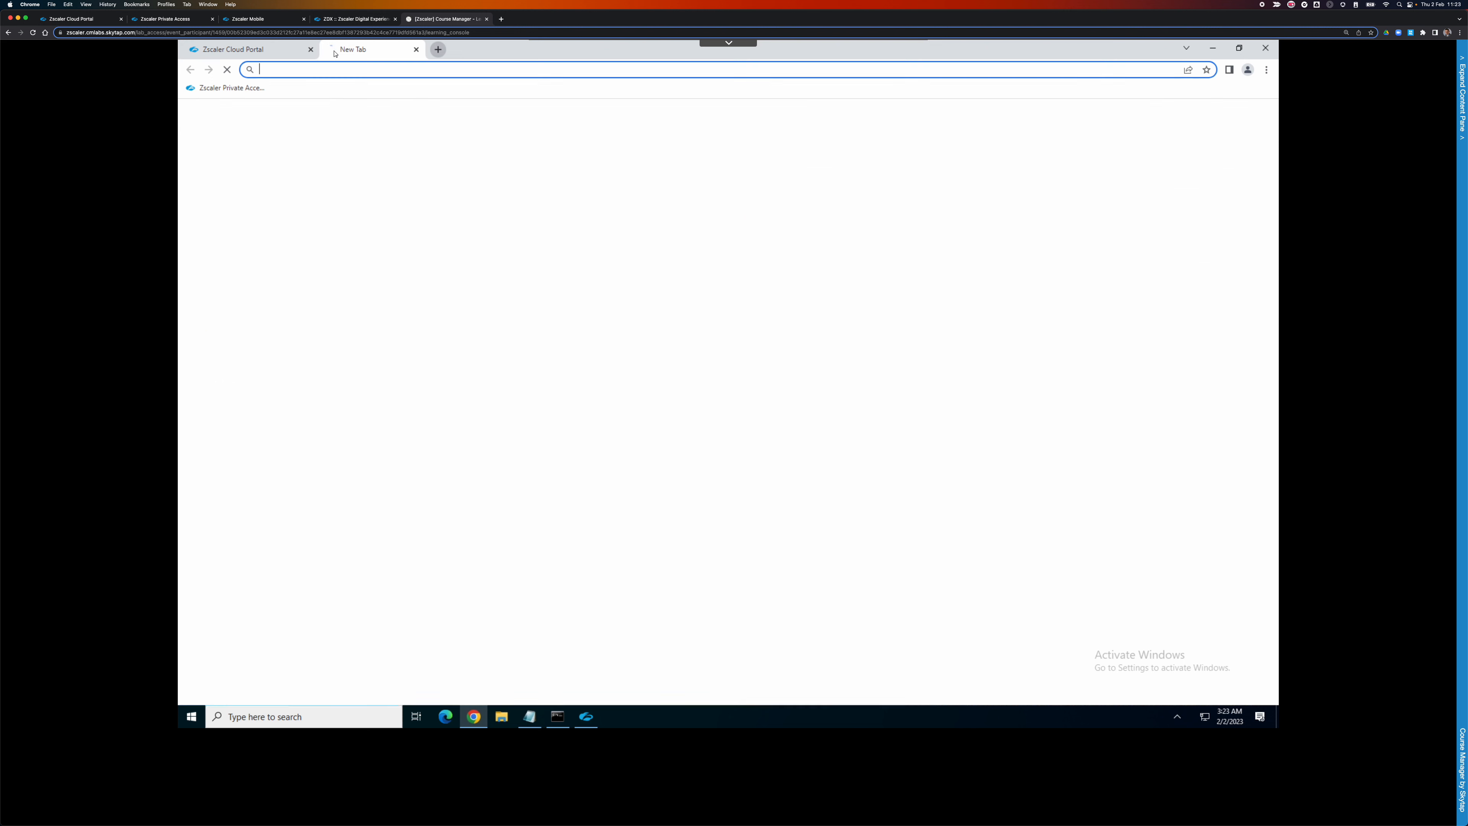
click(358, 70)
text(samltool)
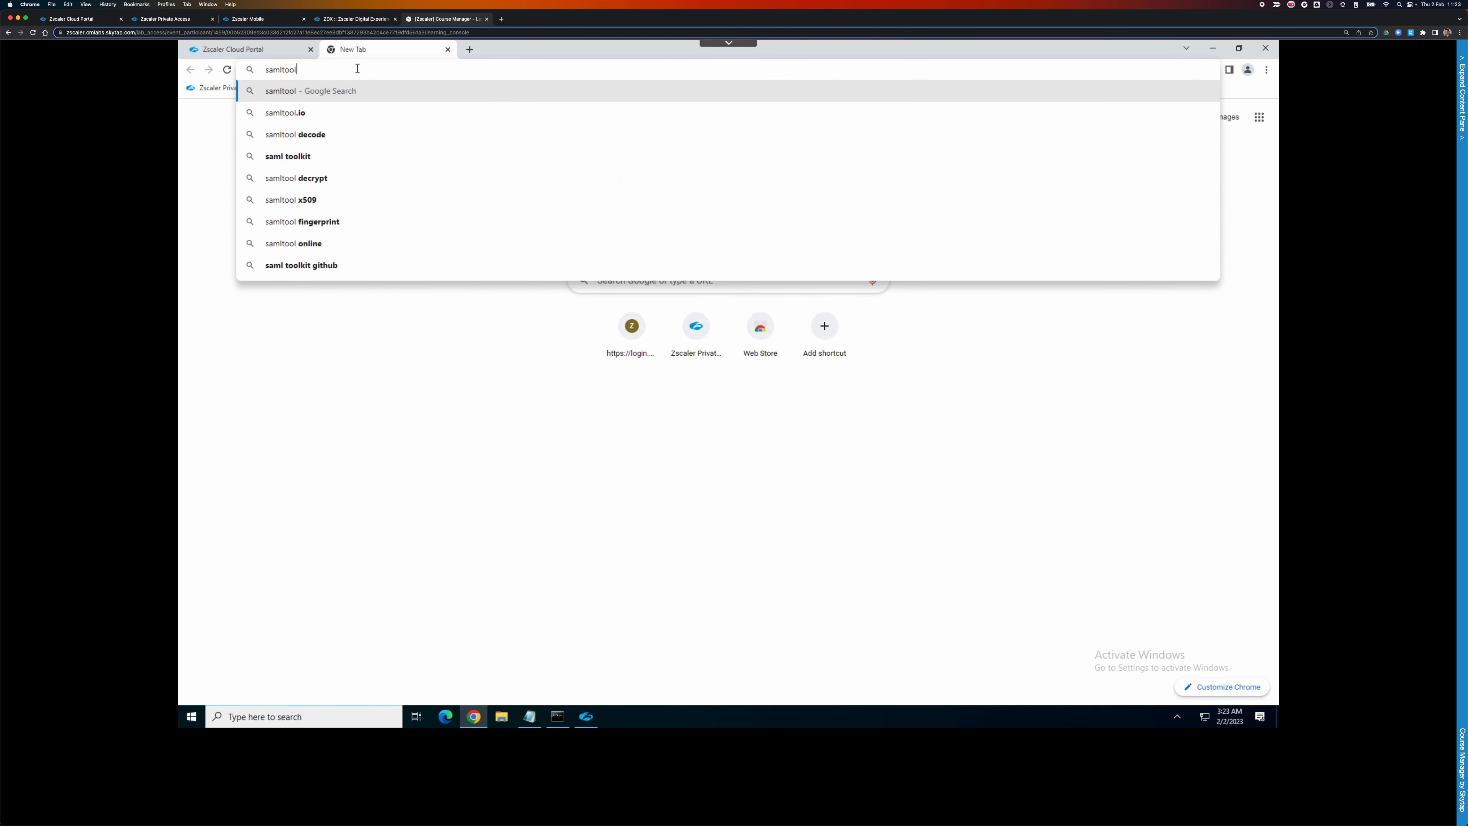
key(Return)
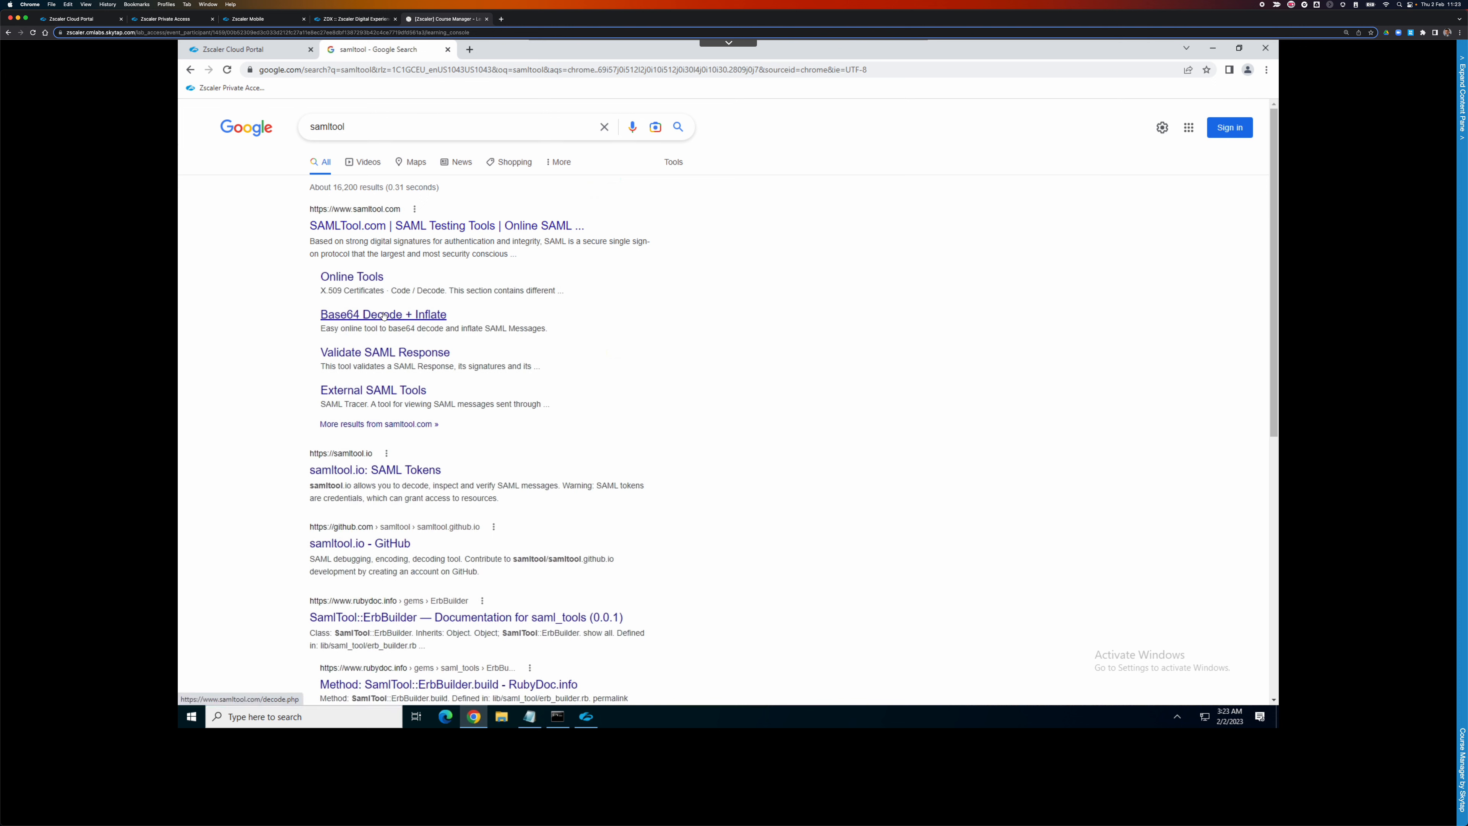
click(386, 227)
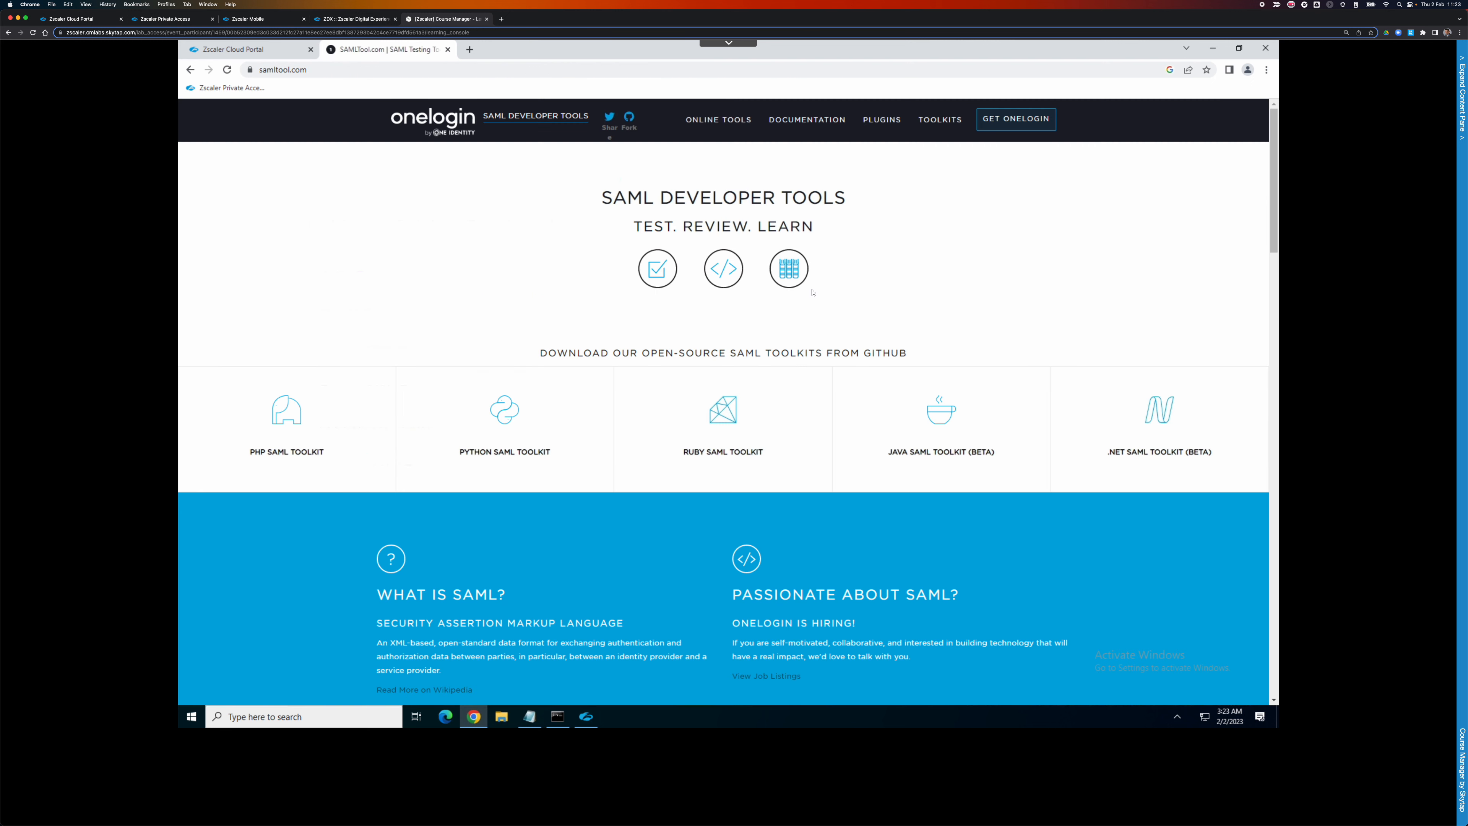
click(722, 123)
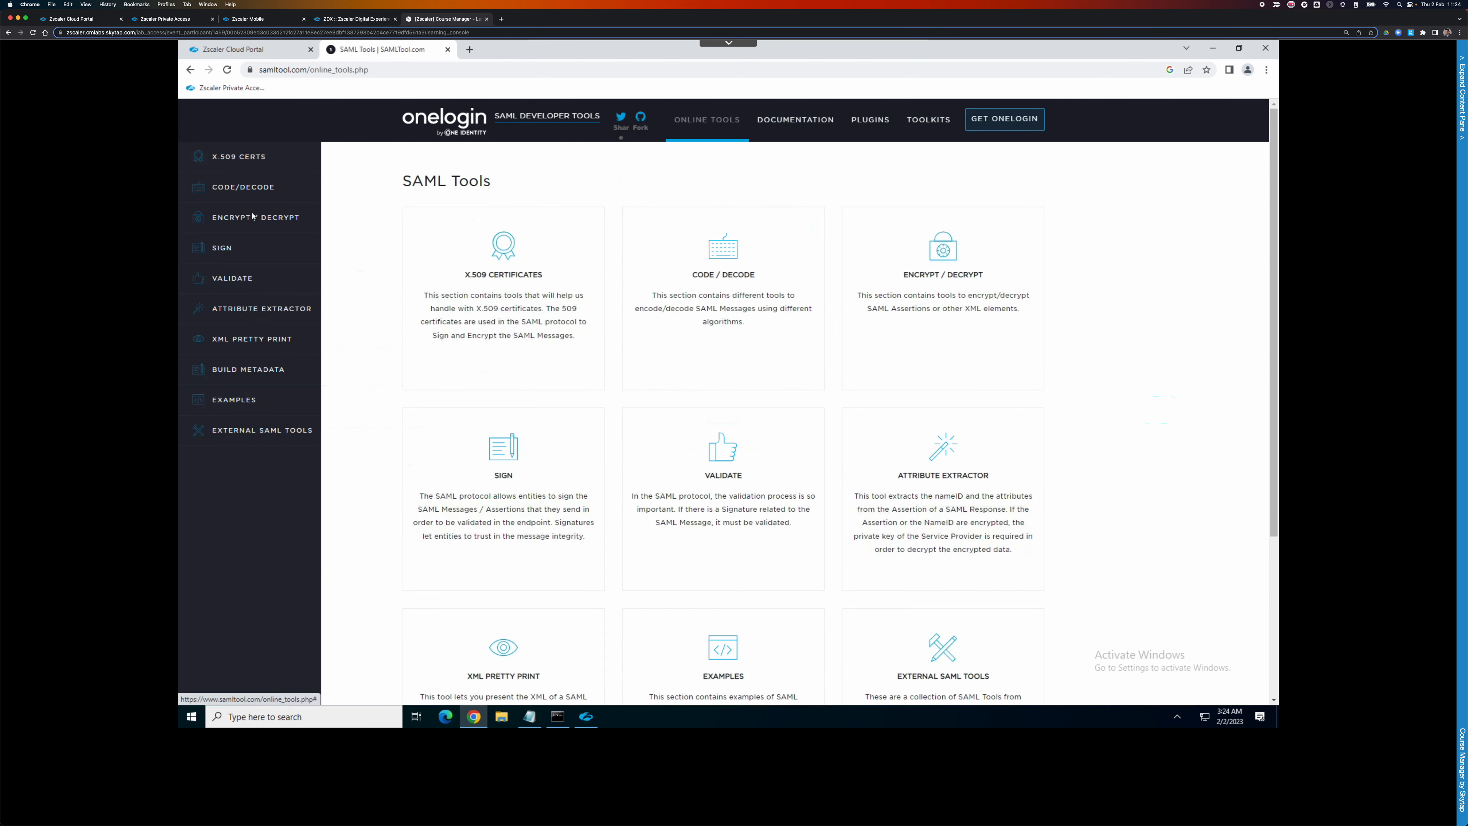
click(250, 191)
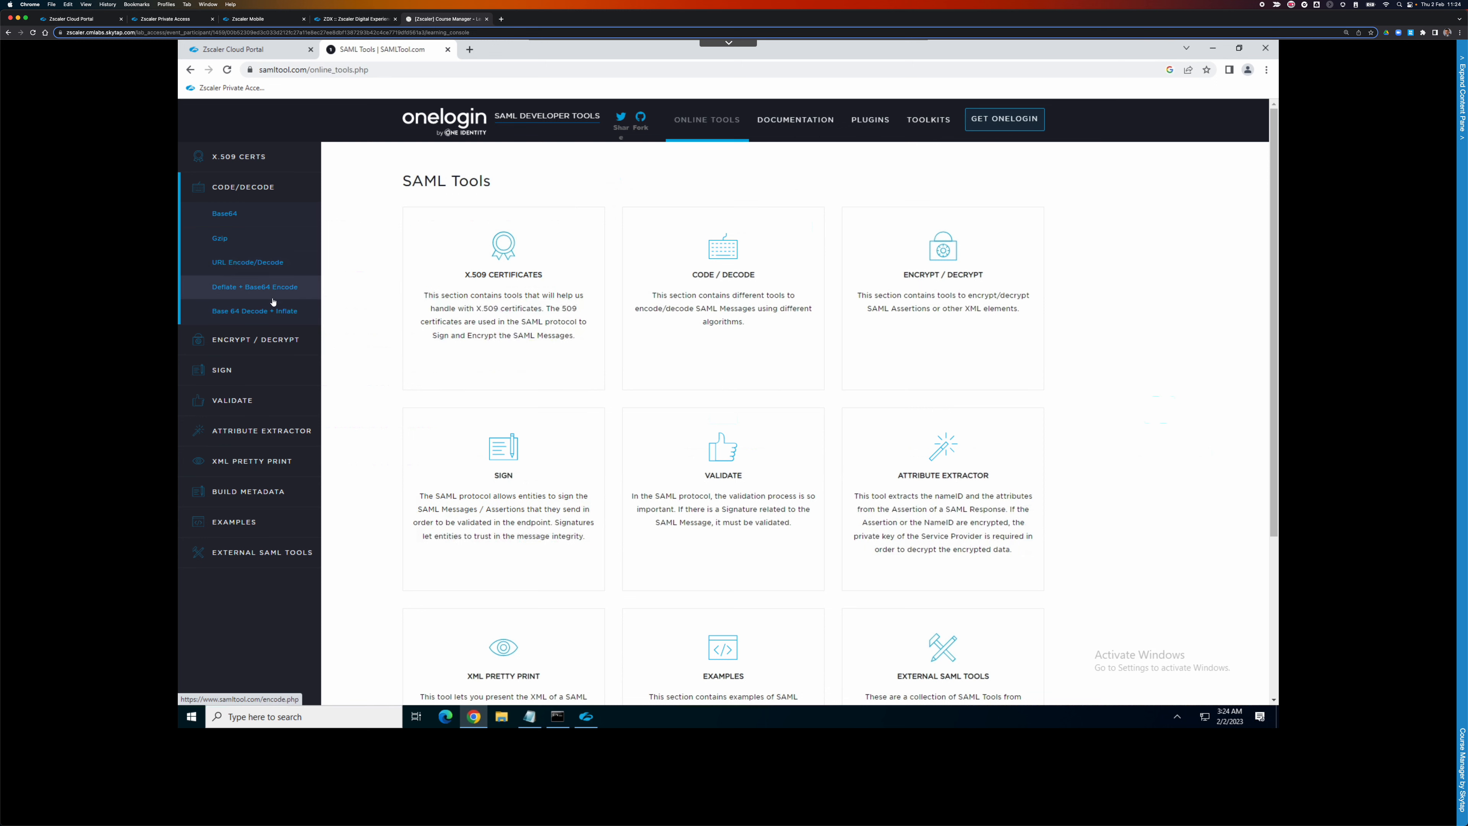
Paste the encoded SAML request into the Base 64 Decode + Inflate tool and decode it.
click(273, 312)
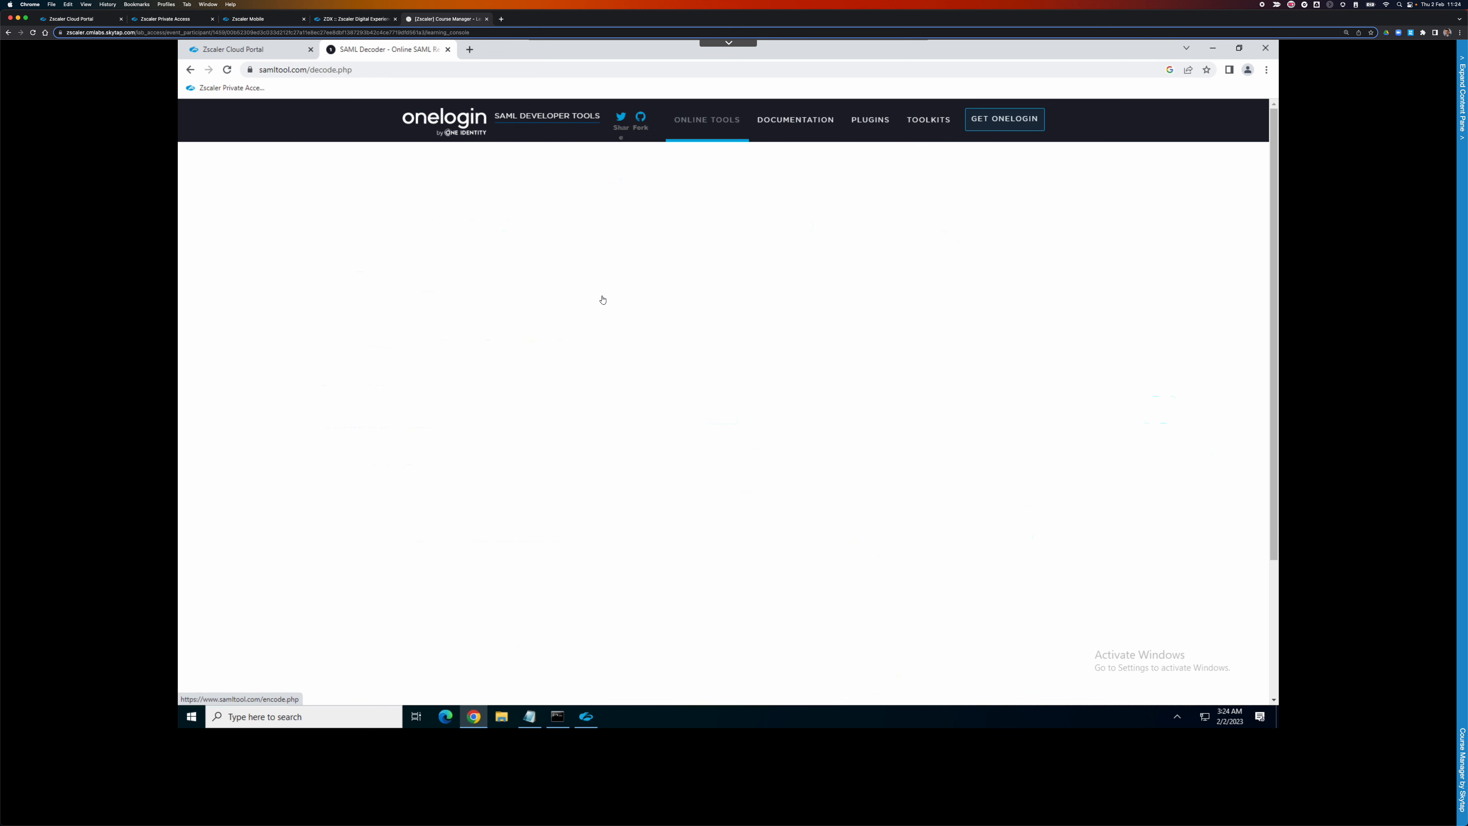
click(586, 327)
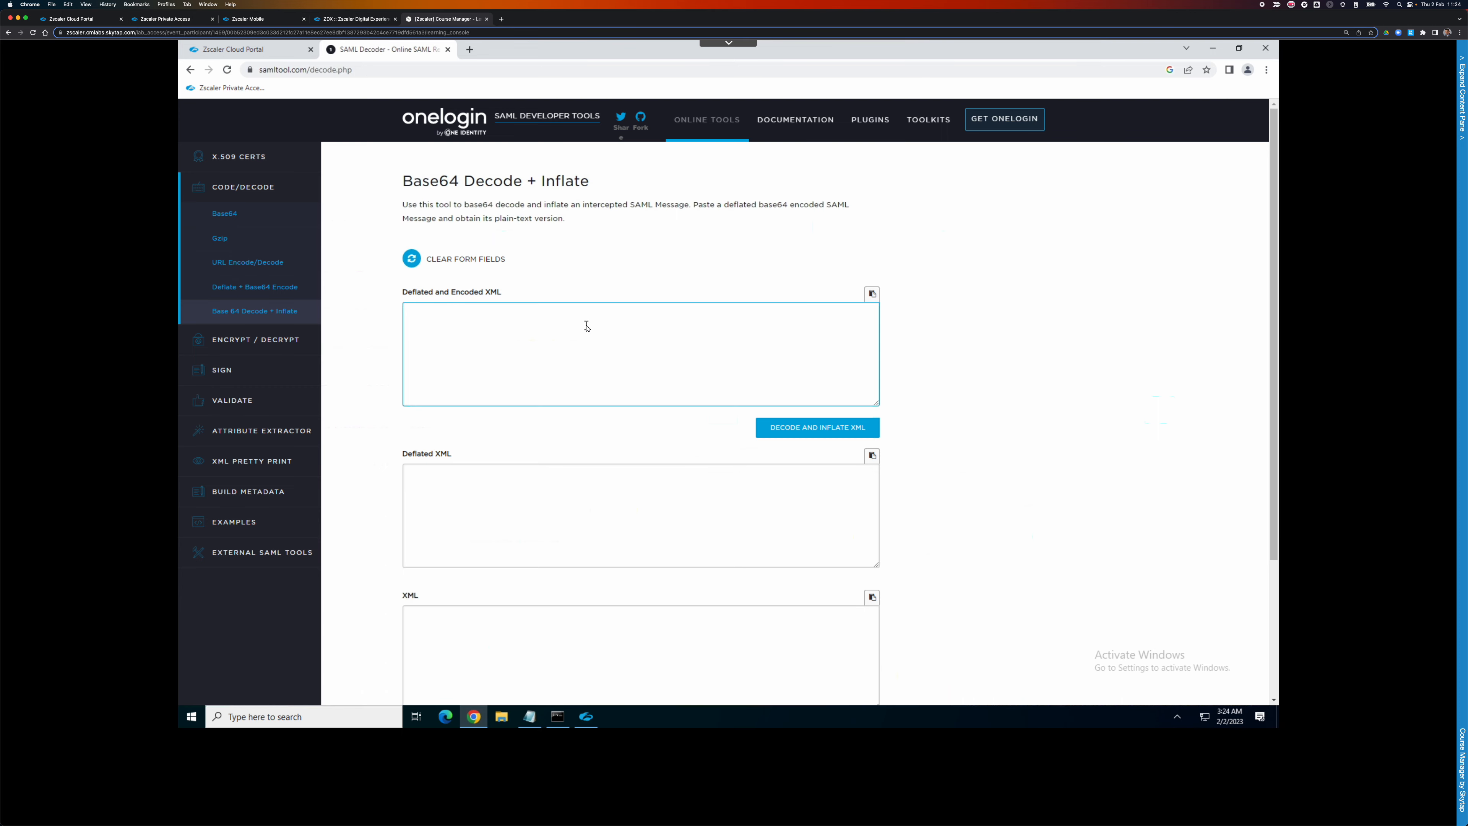
key(ctrl+v)
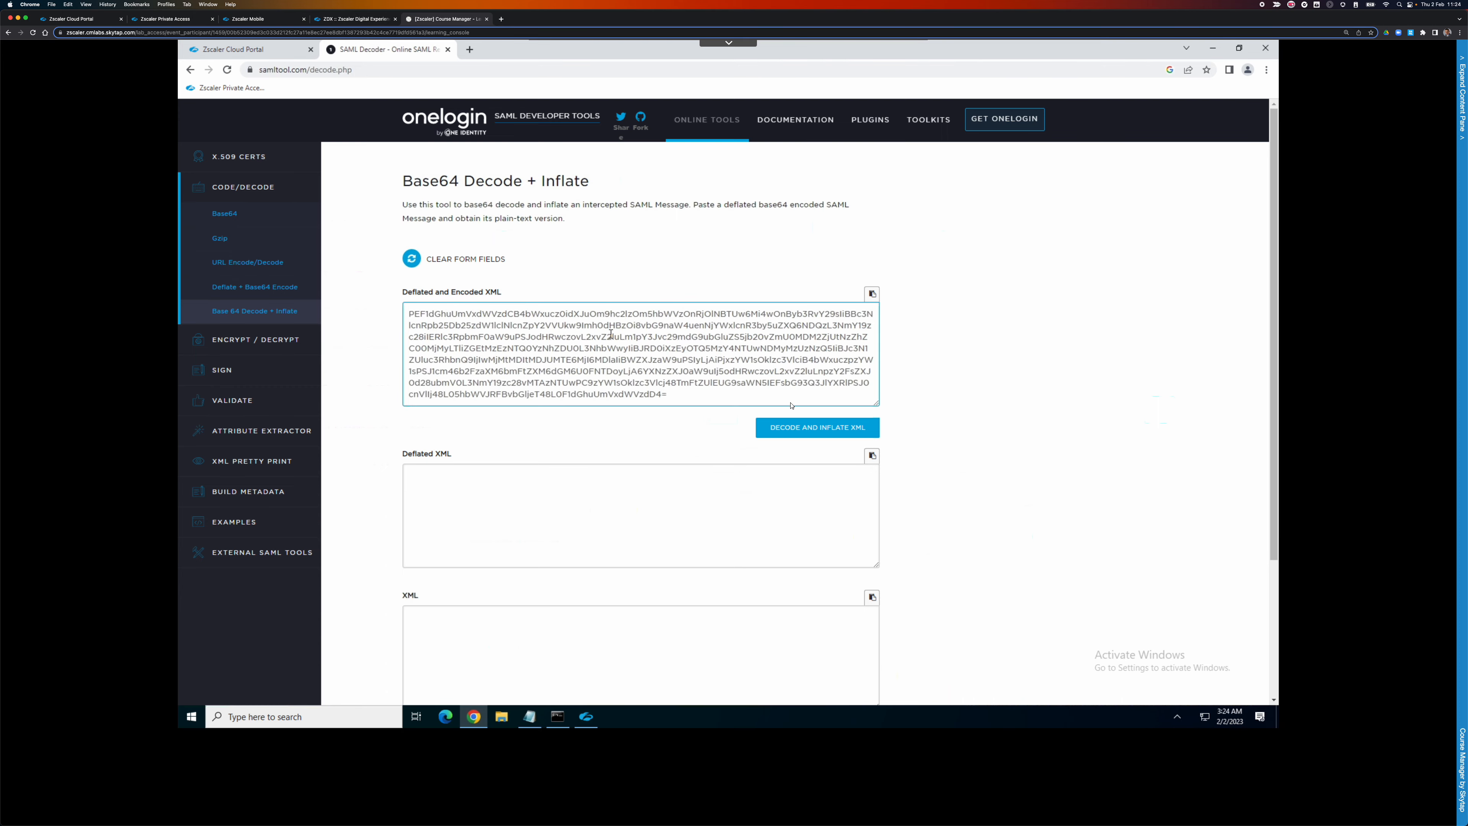
click(790, 426)
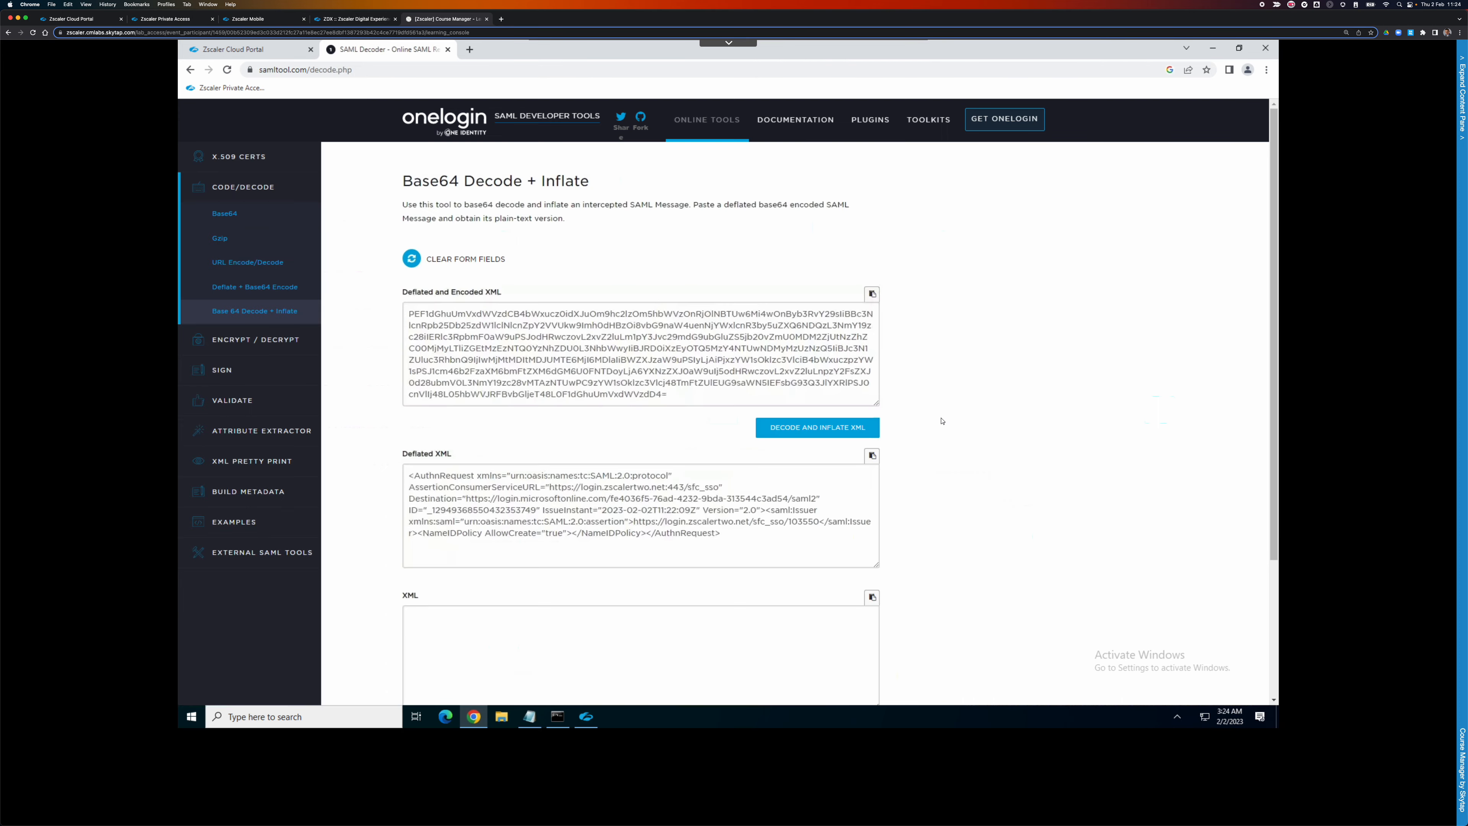
Highlight the zscalertwo AssertionConsumerServiceURL and Microsoft Destination URL, then return to the portal tab.
scroll(695, 543, down, 3)
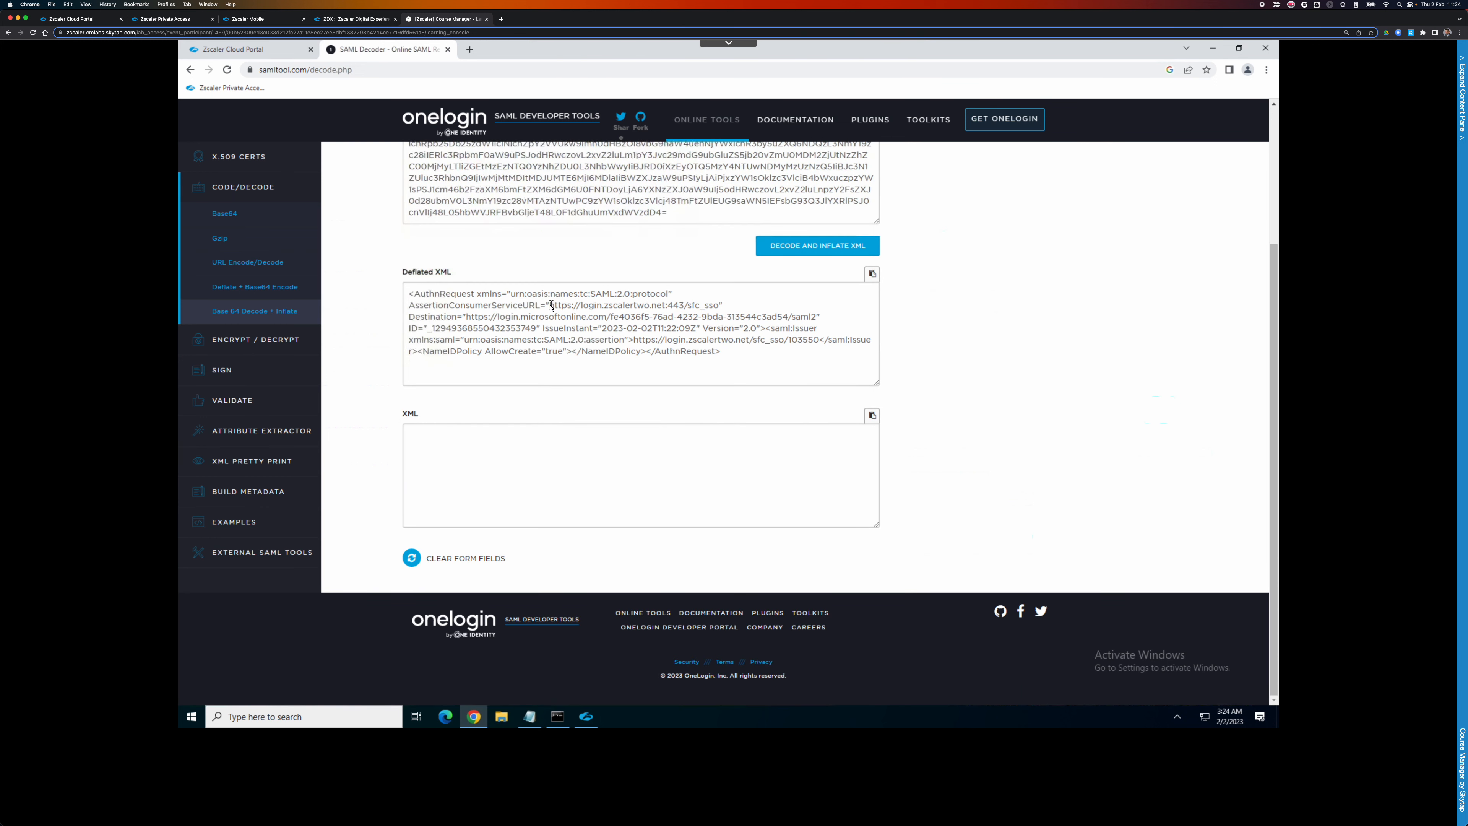
drag(554, 306, 716, 308)
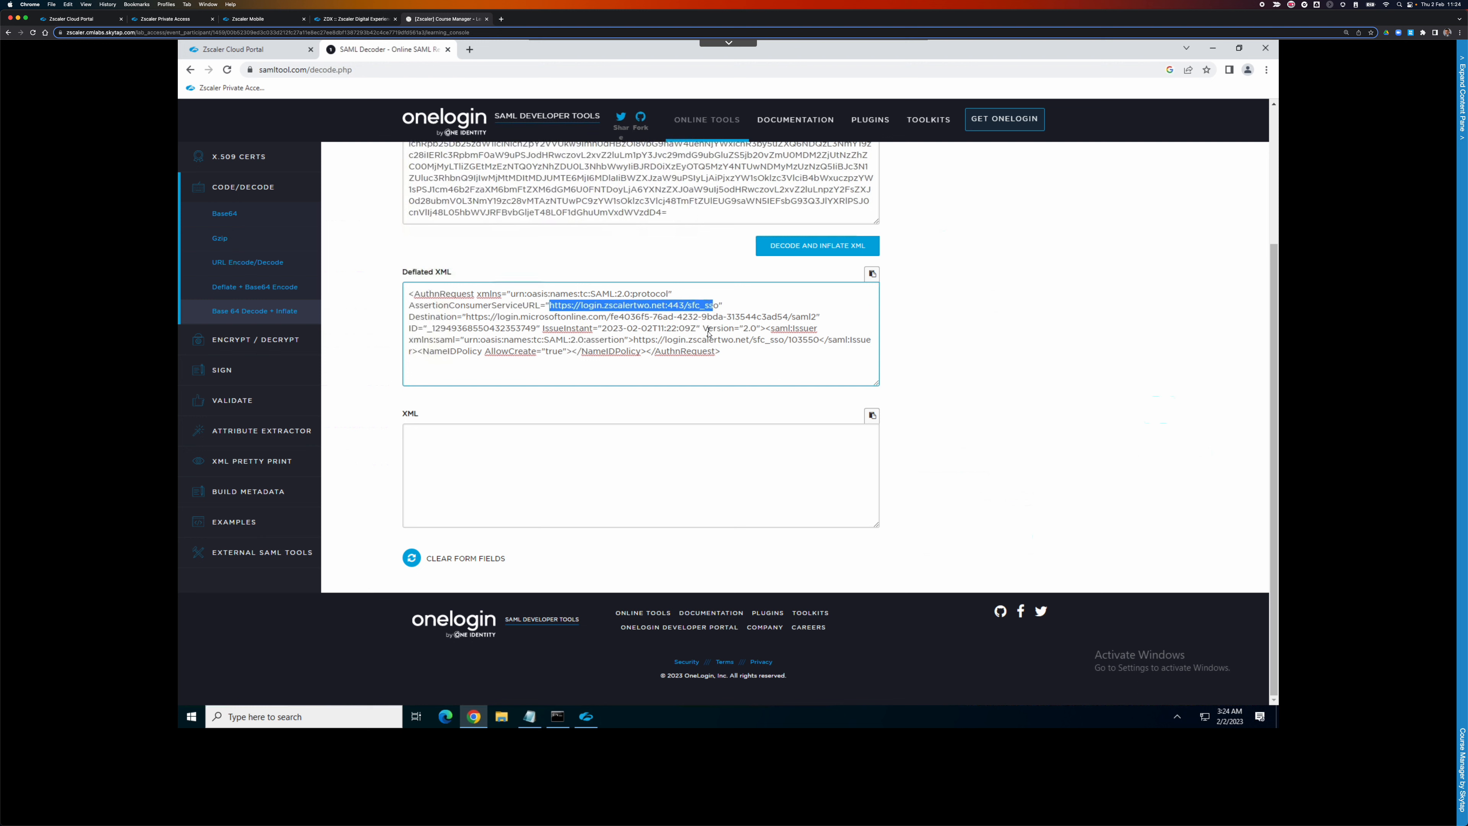
click(487, 320)
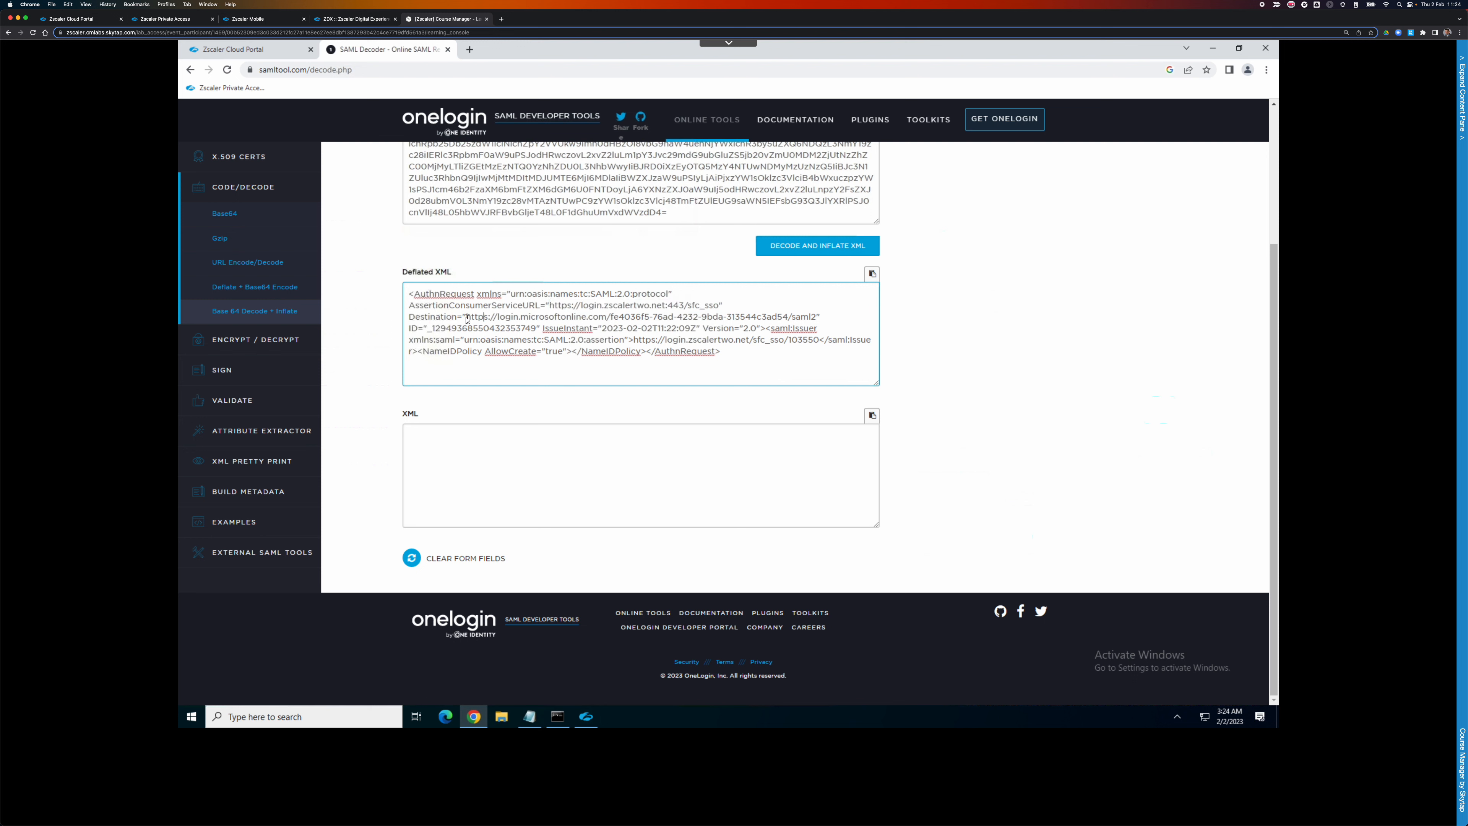
drag(466, 317, 819, 313)
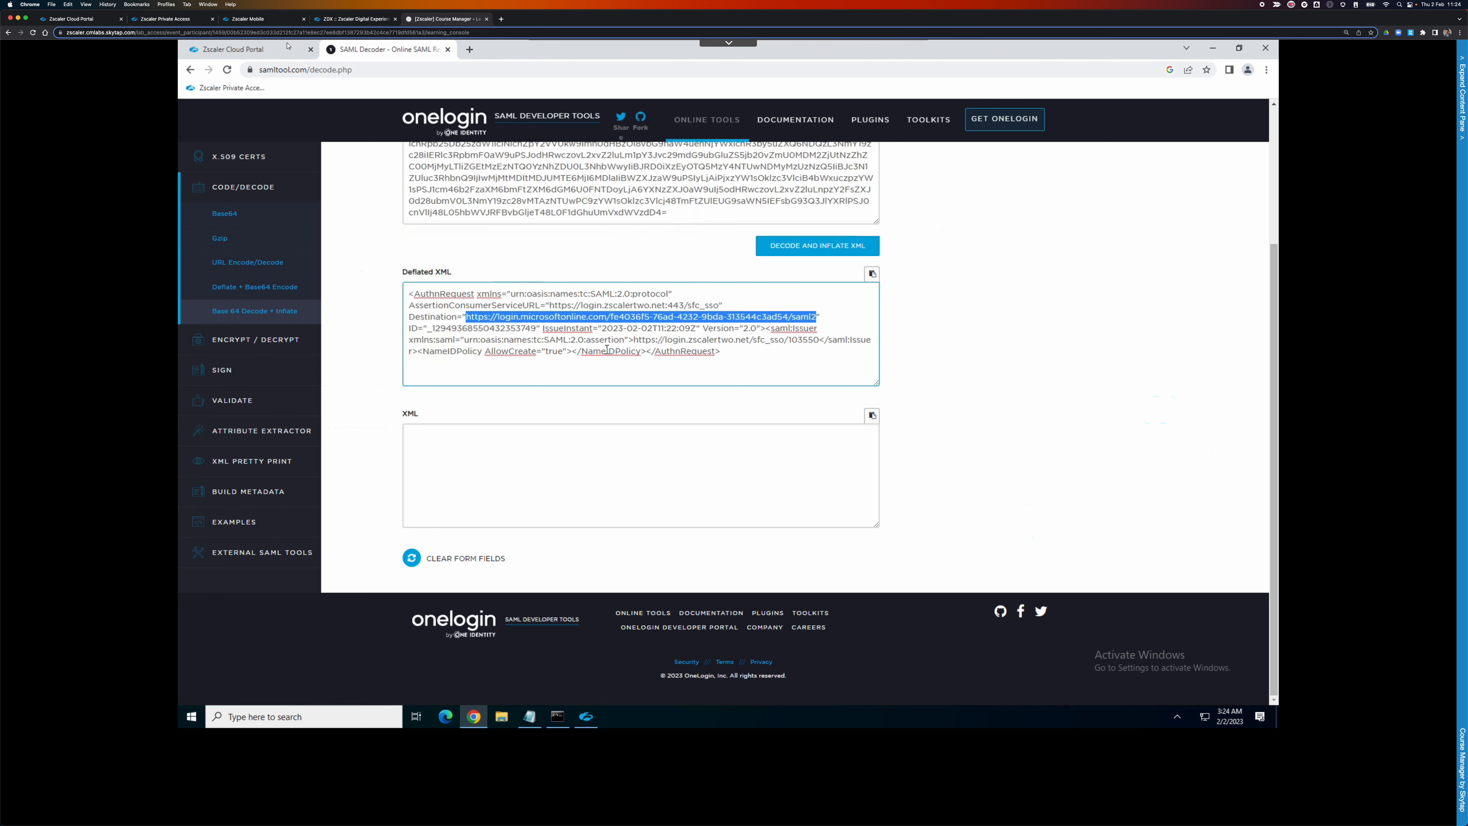
click(277, 54)
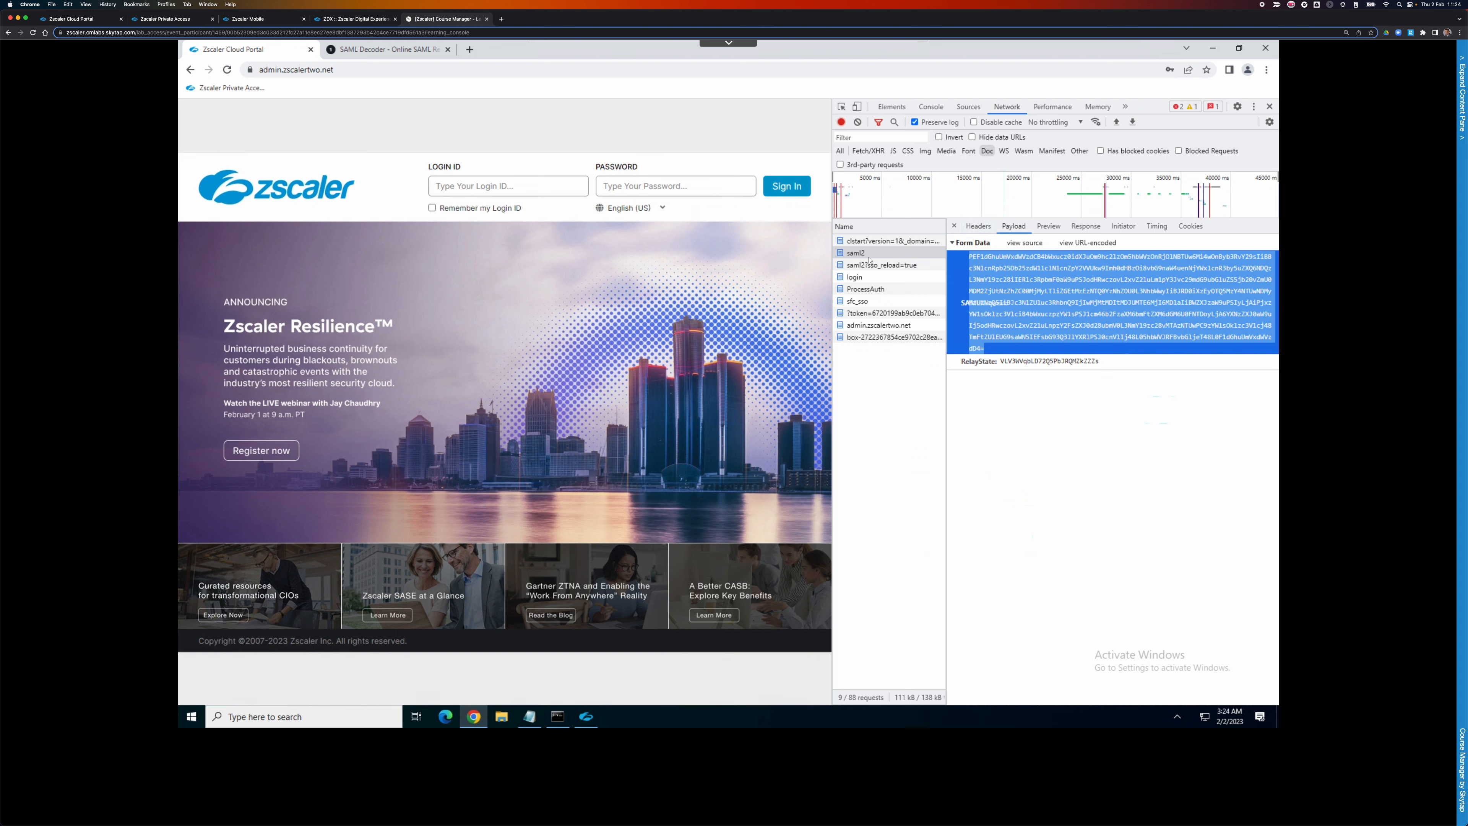
Copy the sfc_sso request's SAMLResponse form-data value and go back to the SAML decoder tab.
click(860, 300)
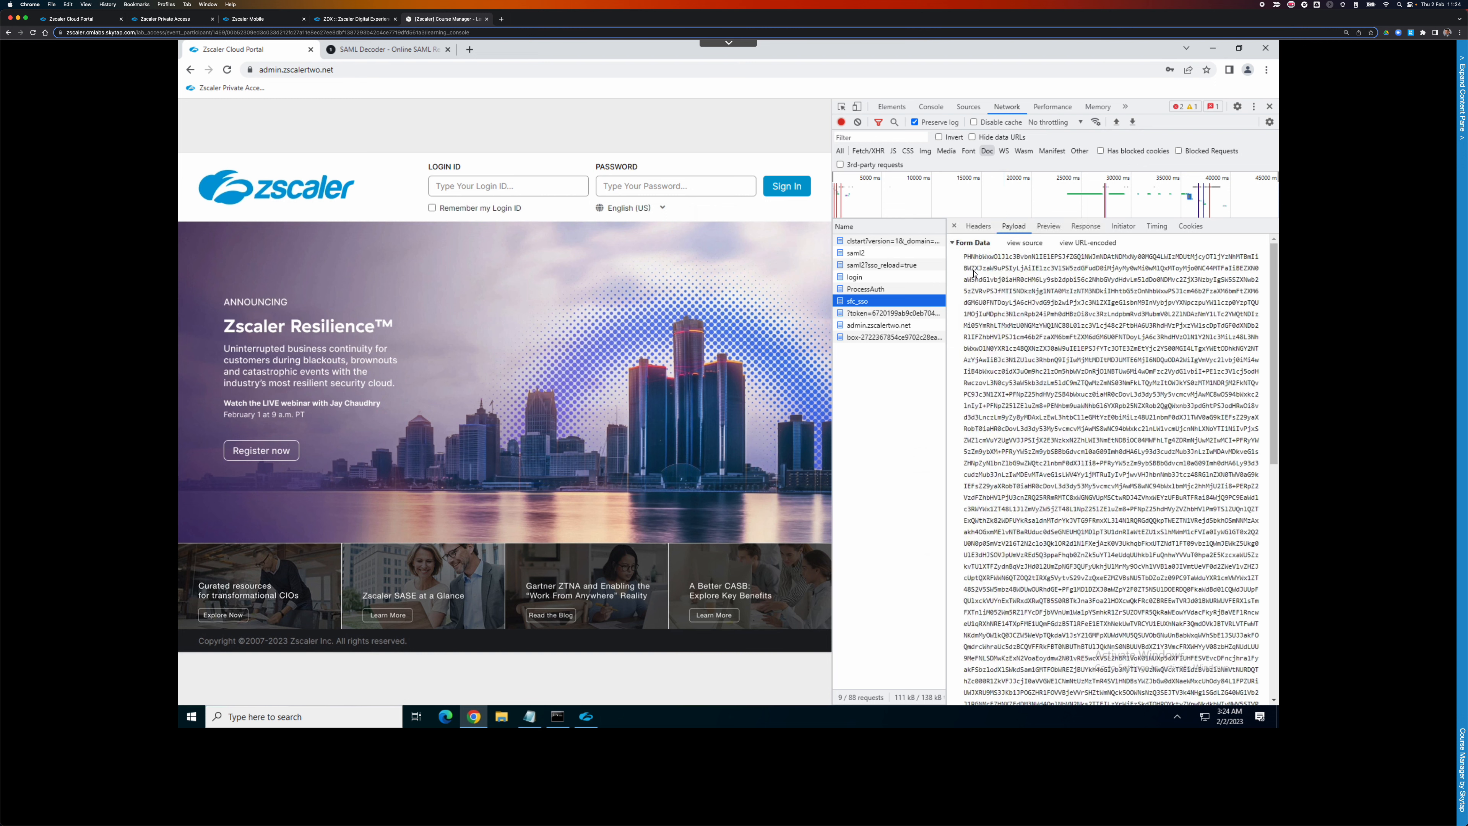
triple_click(974, 274)
scroll(975, 278, up, 1)
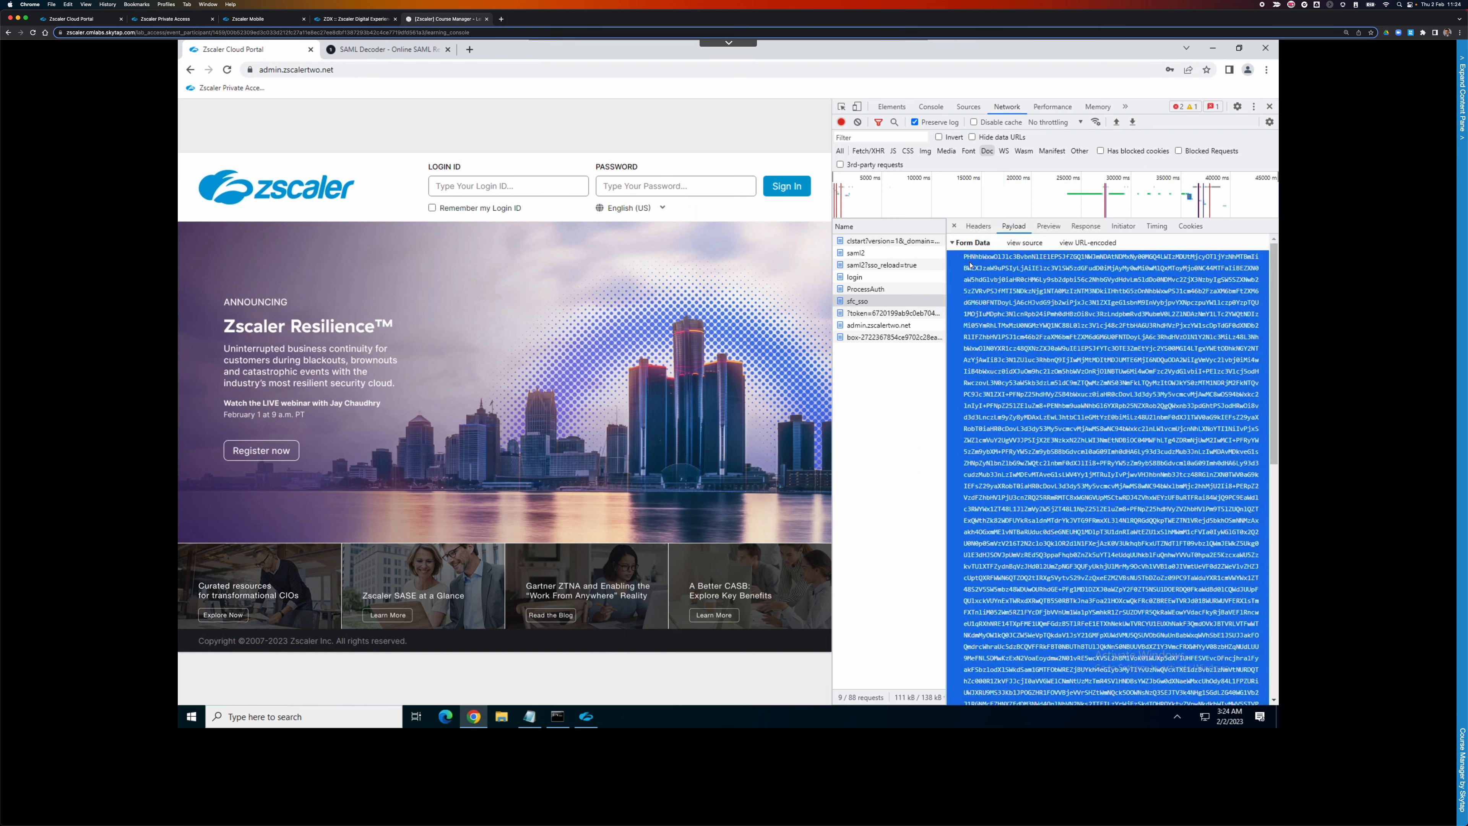
drag(974, 280, 978, 486)
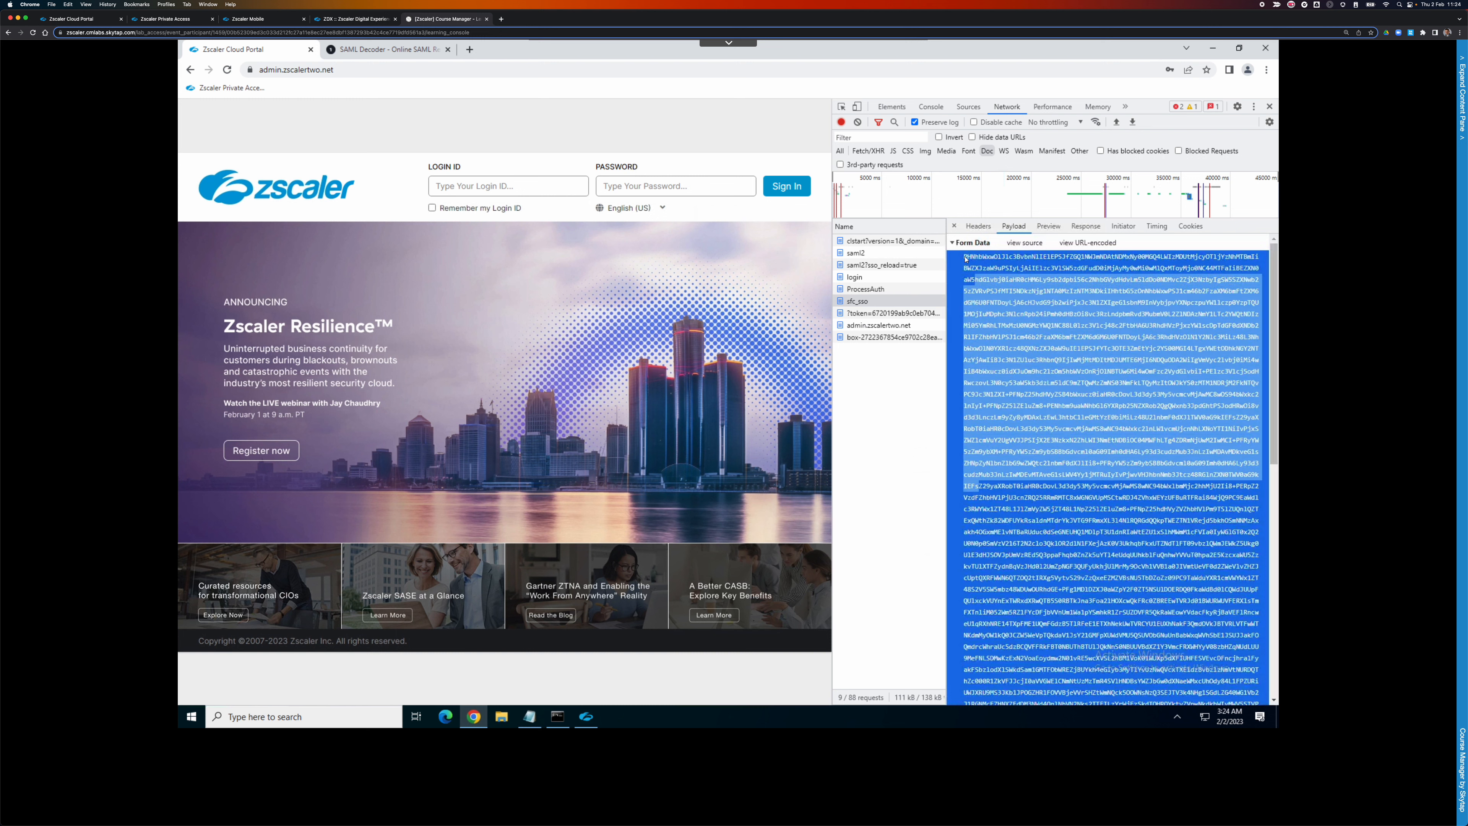
drag(966, 260, 1177, 682)
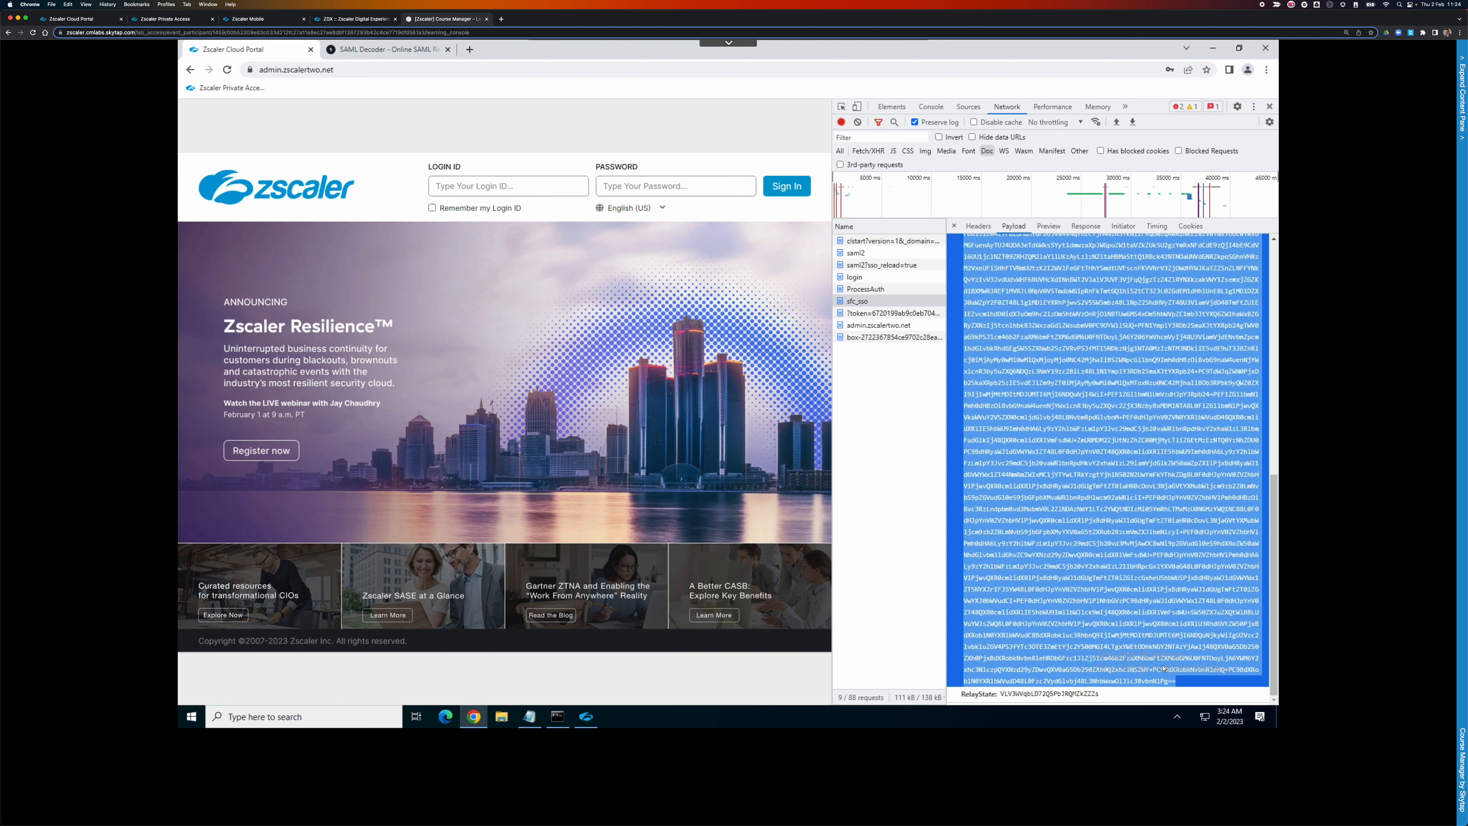
right_click(1163, 668)
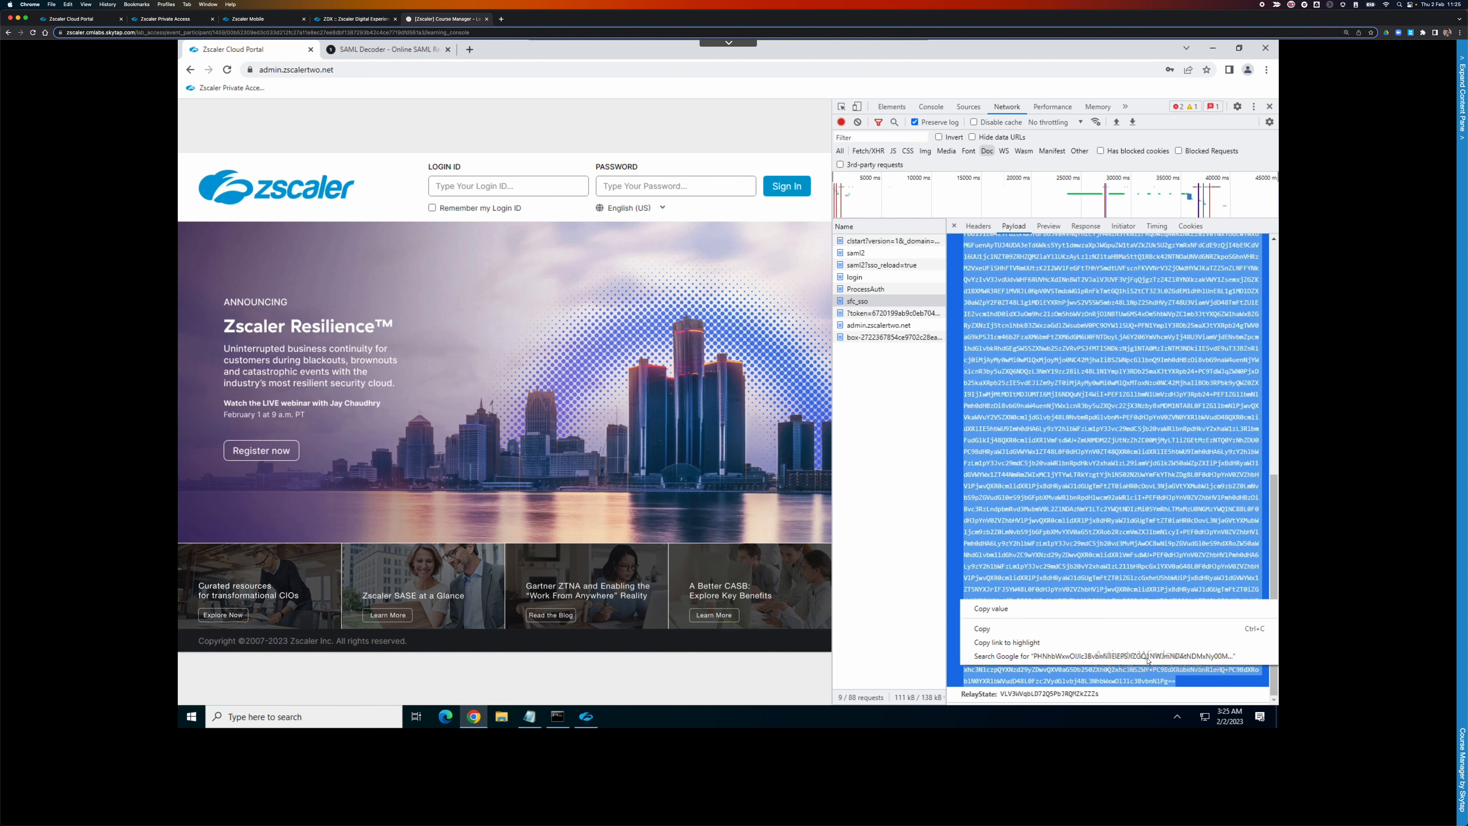
click(1001, 628)
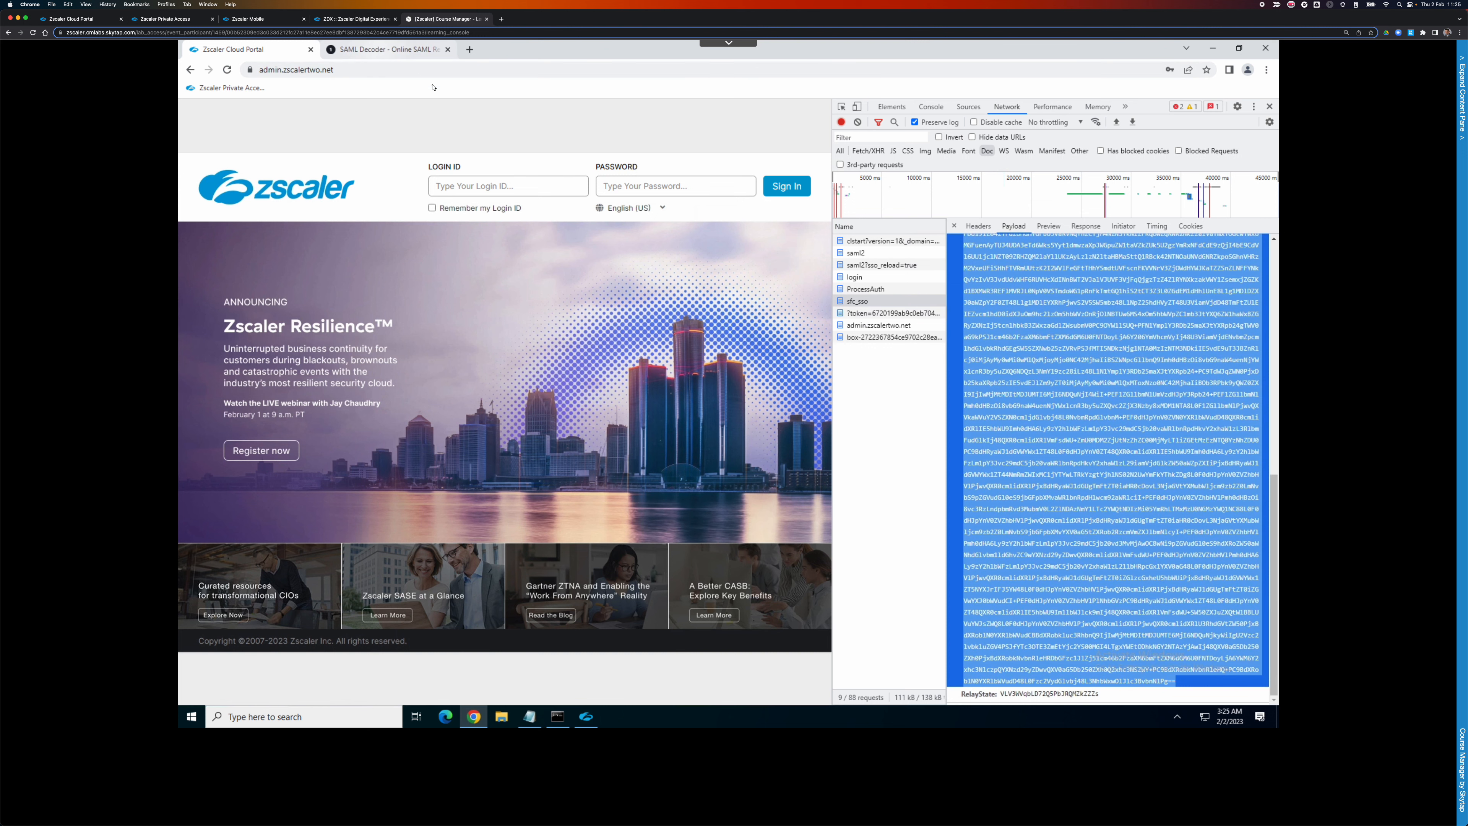
click(386, 49)
Replace the encoded box contents with the copied SAMLResponse and decode it.
click(533, 198)
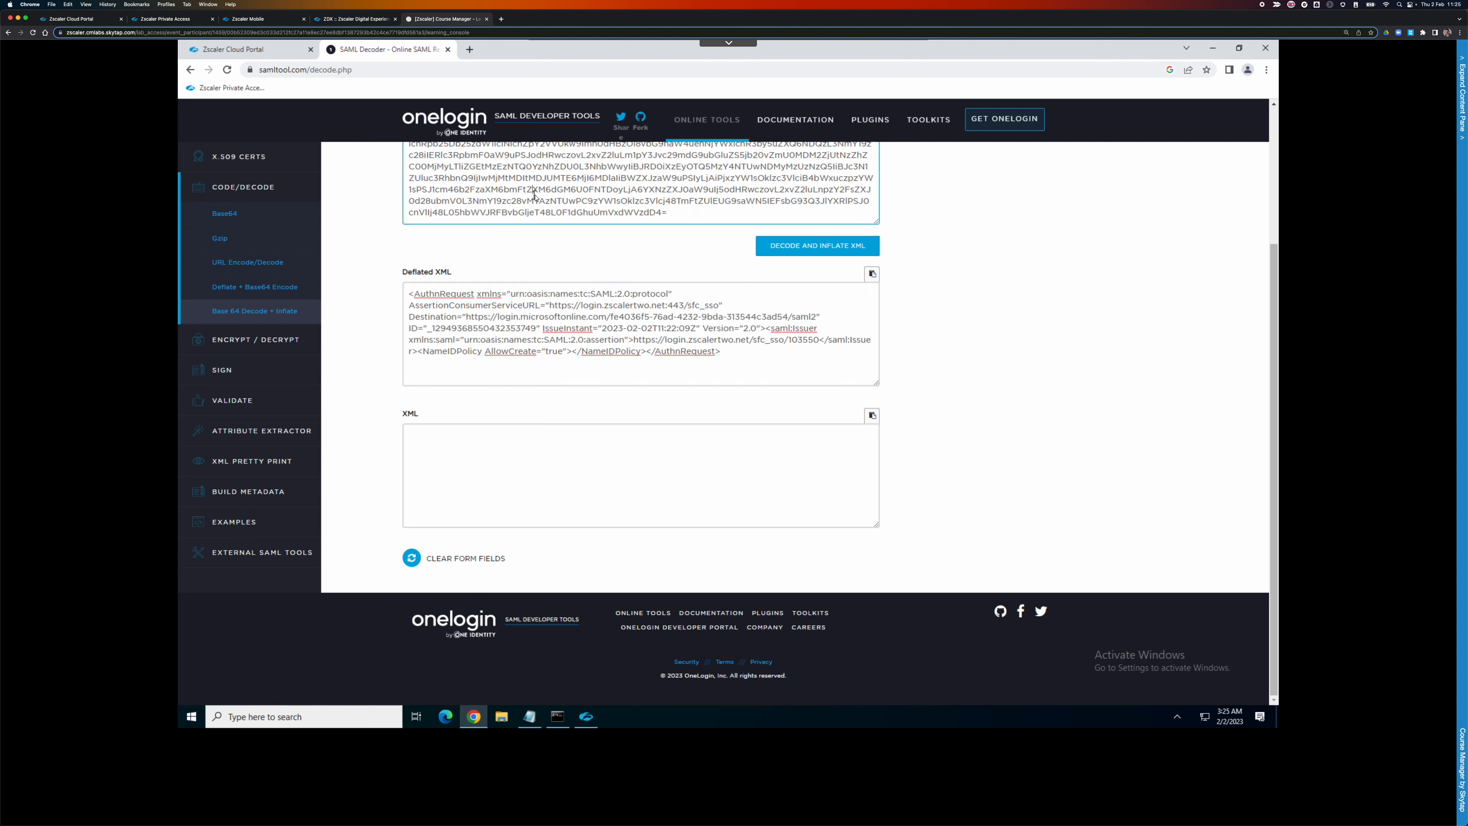
key(ctrl+a)
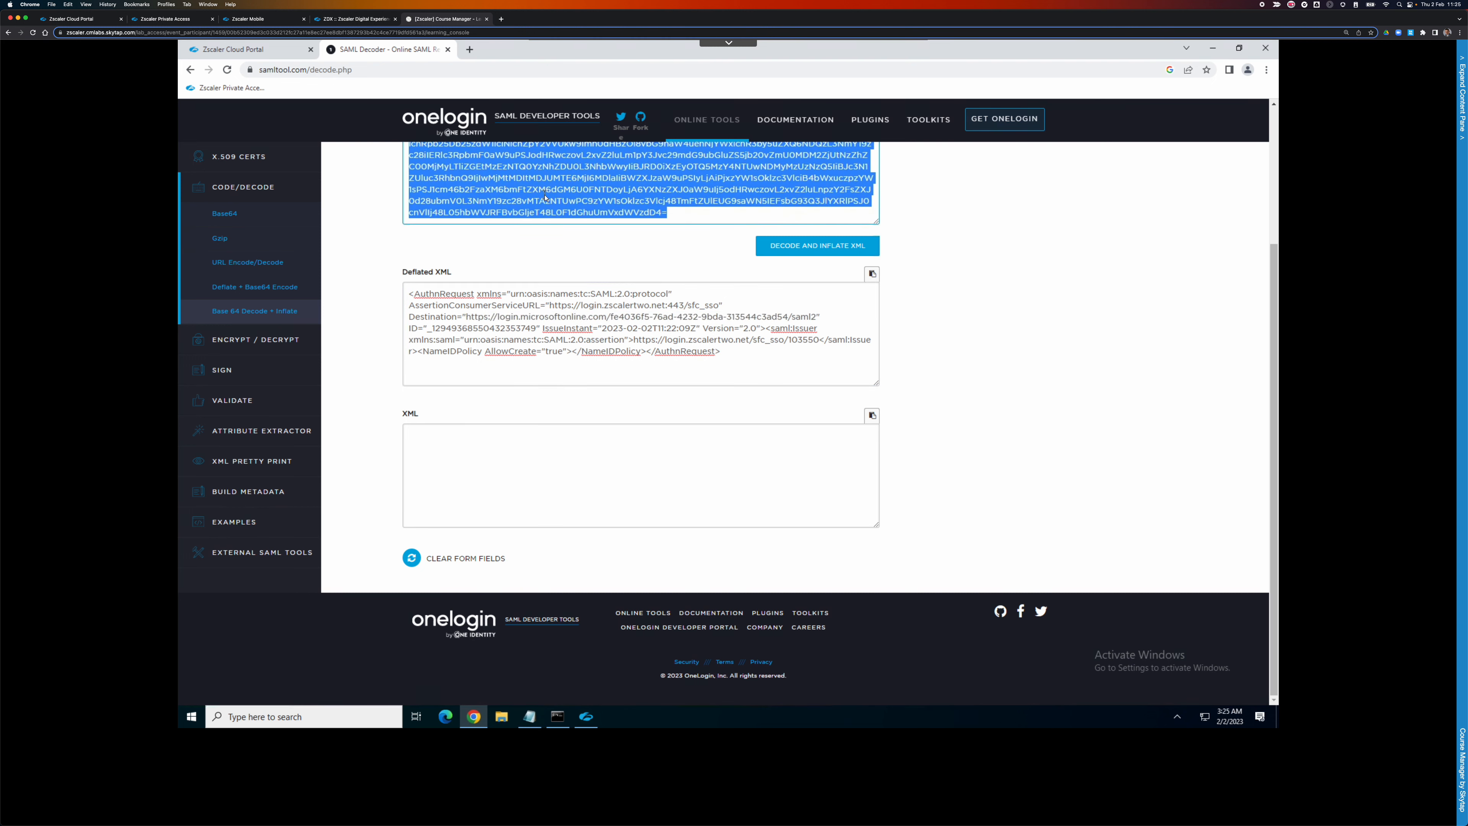
key(ctrl+v)
click(776, 250)
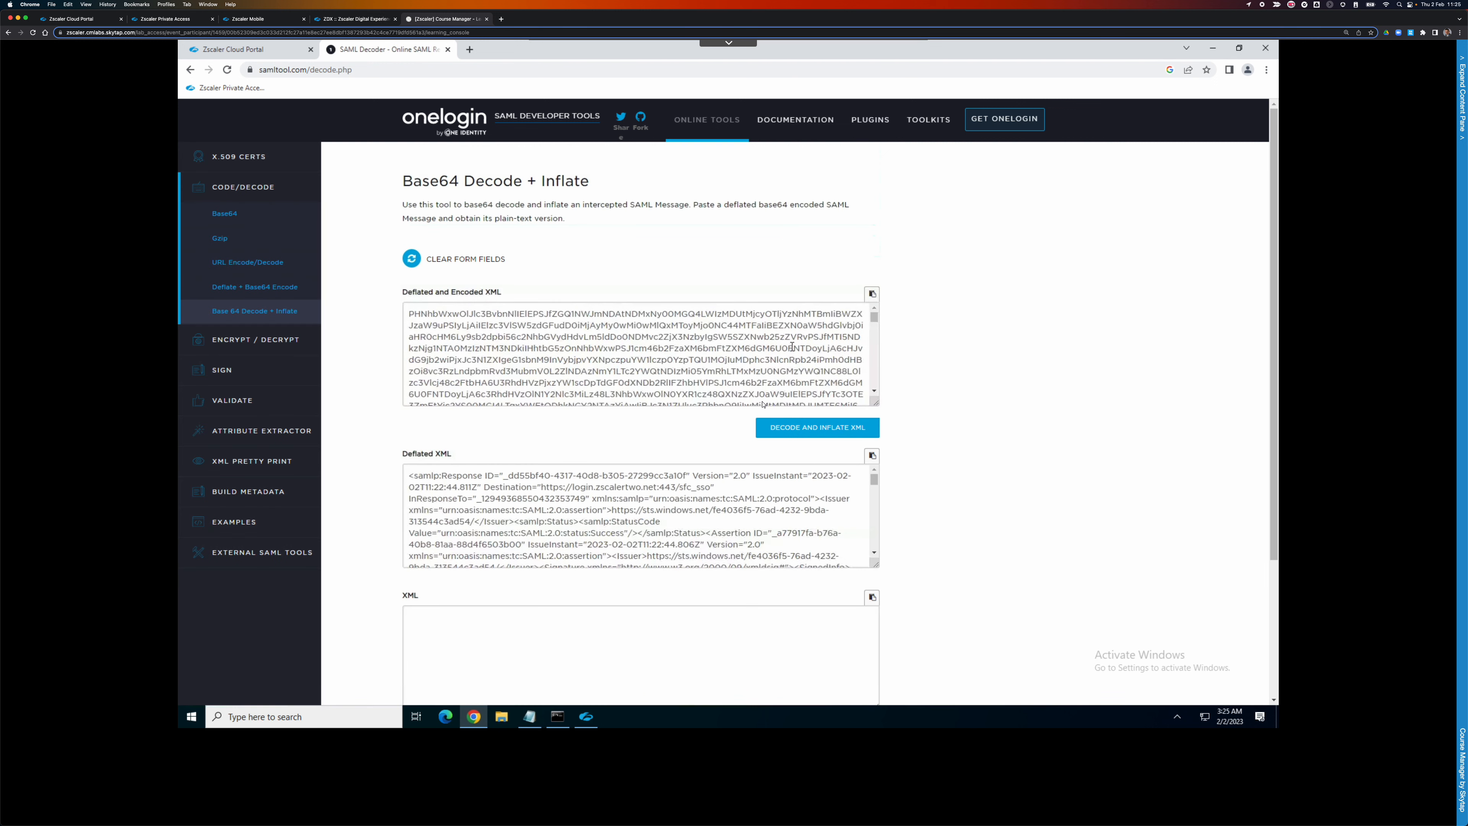
click(874, 481)
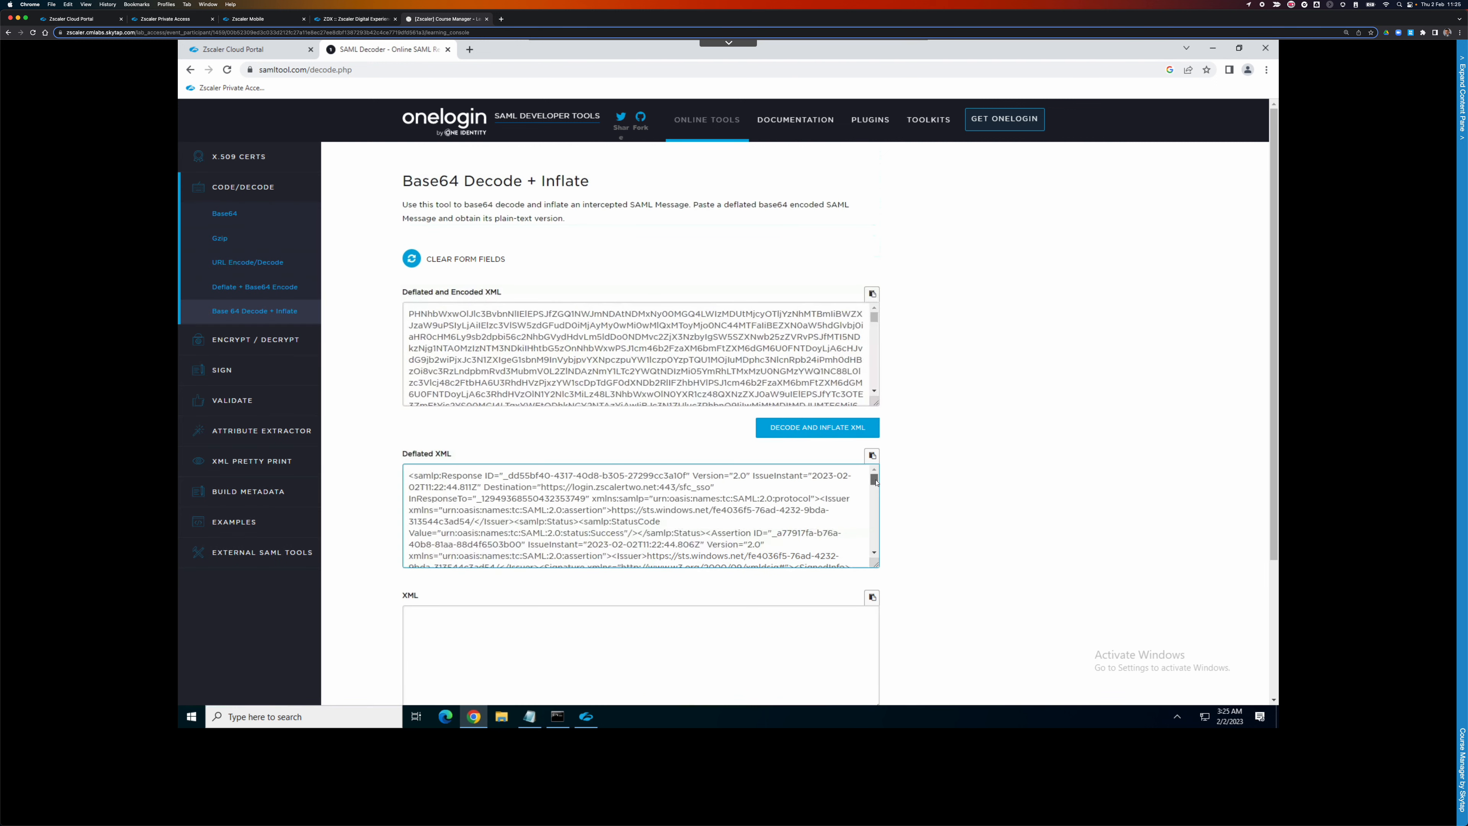
drag(875, 482, 875, 488)
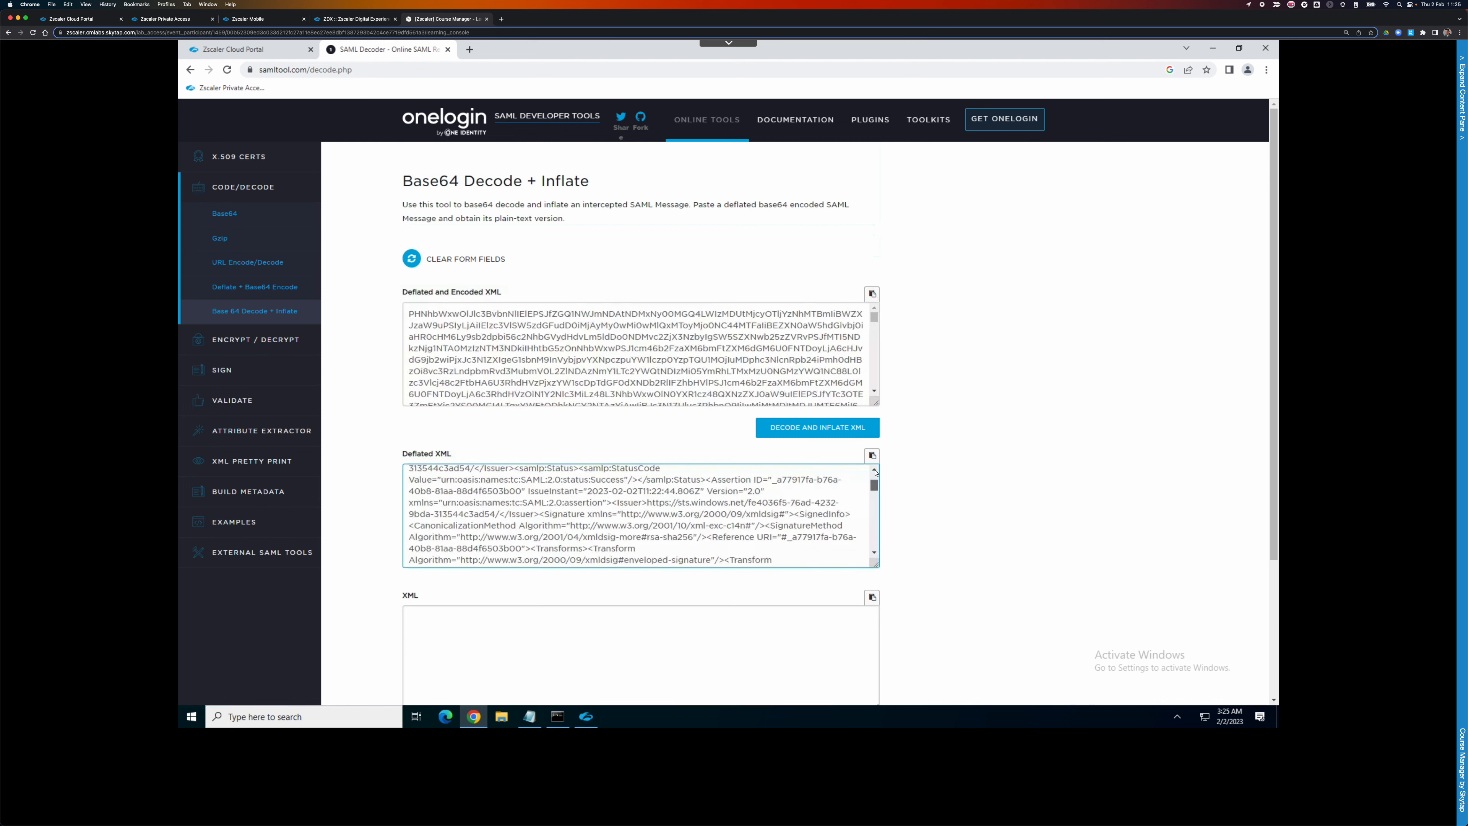
scroll(875, 472, up, 2)
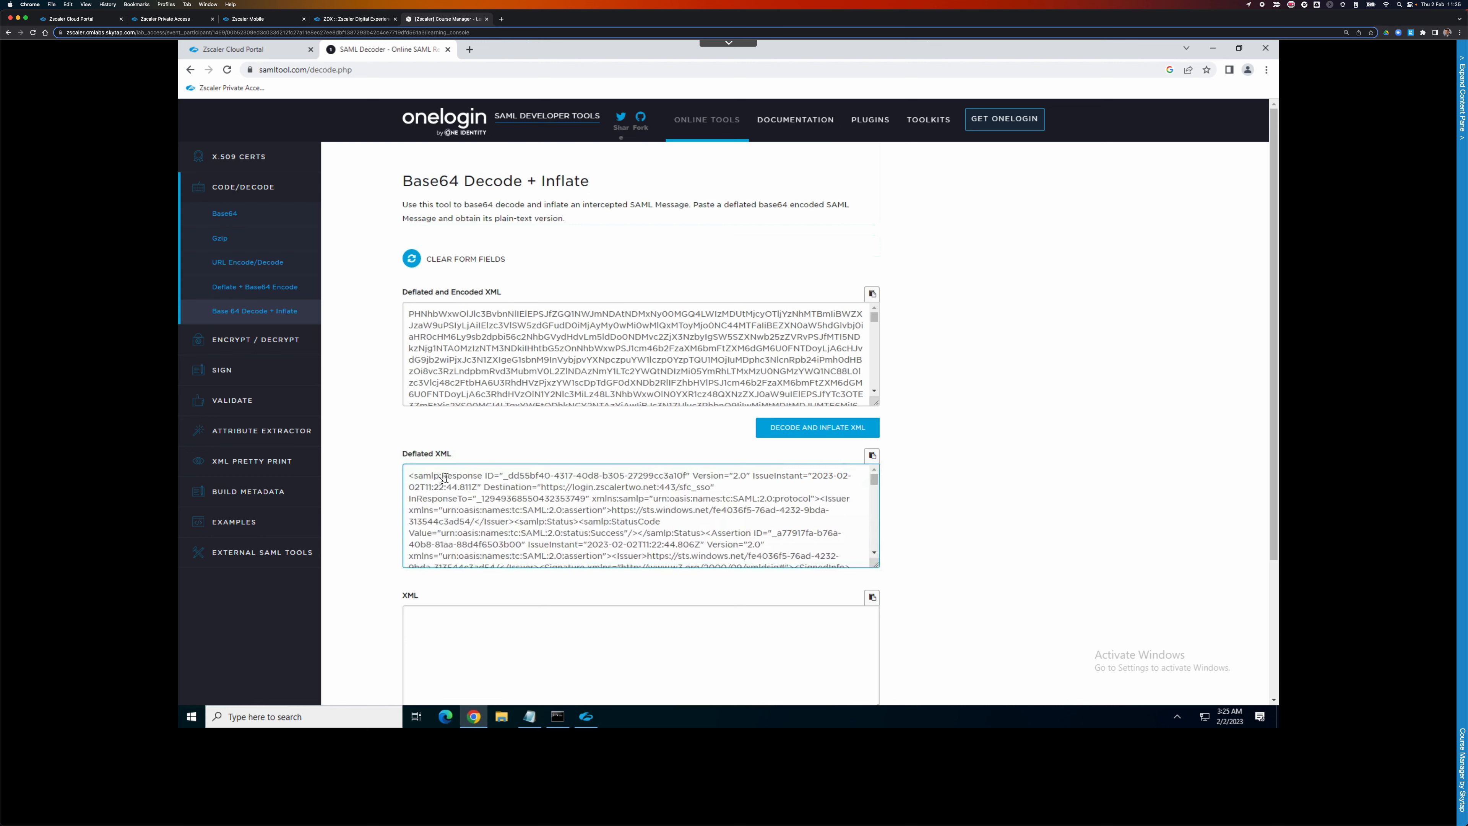
drag(440, 475, 709, 490)
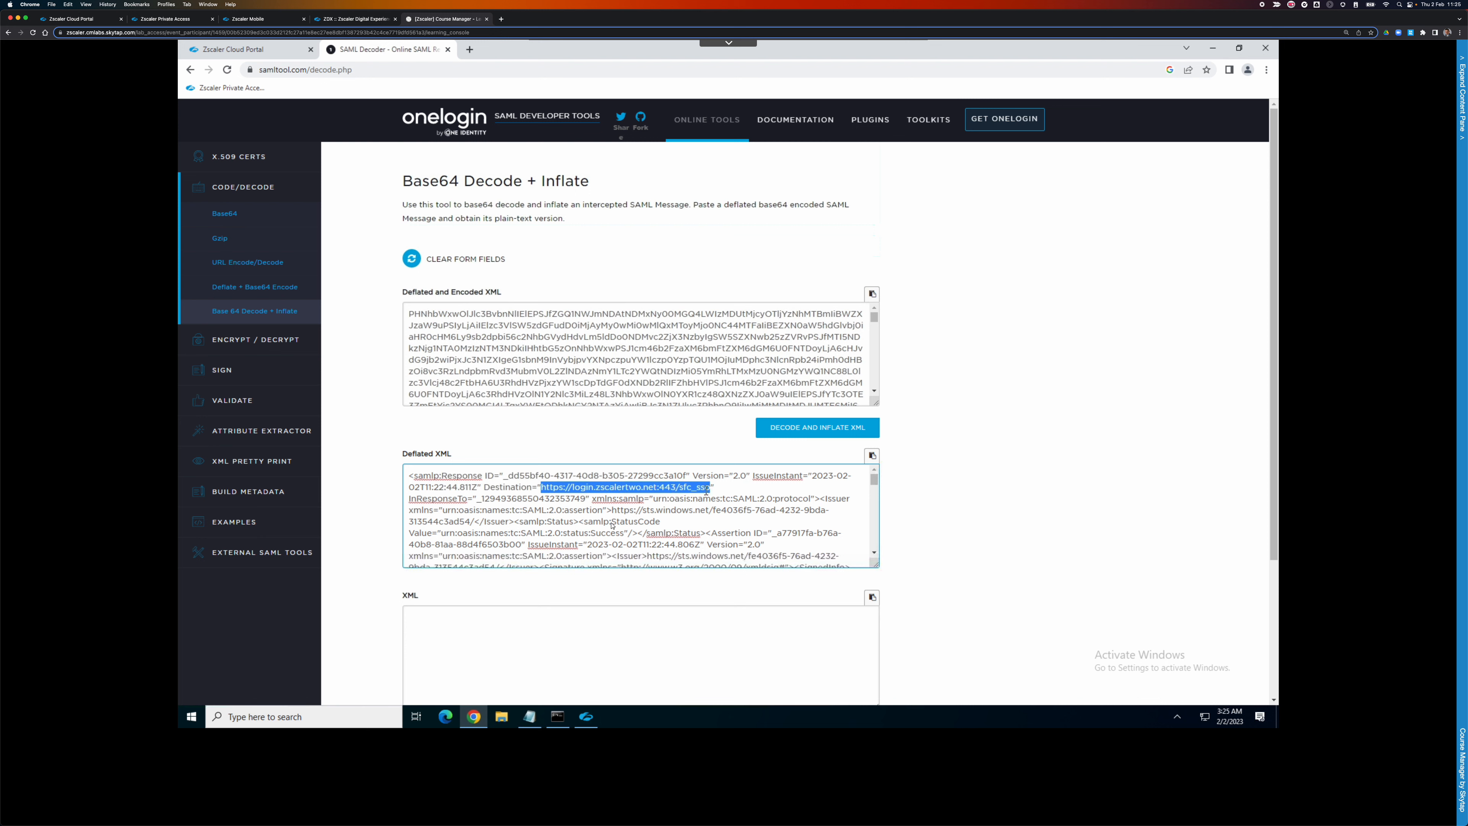
drag(606, 510, 646, 523)
scroll(645, 523, down, 5)
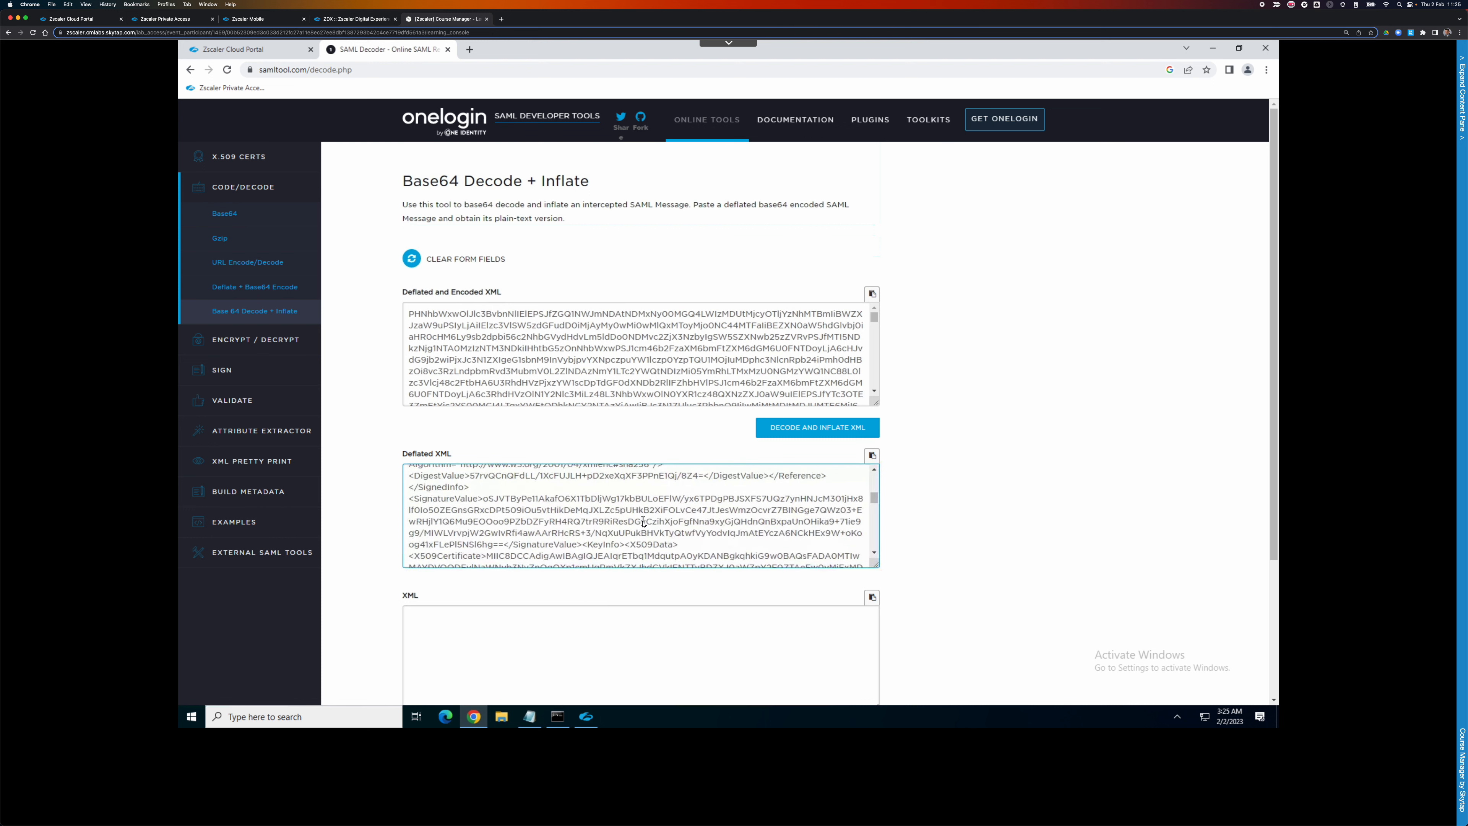
scroll(643, 523, up, 2)
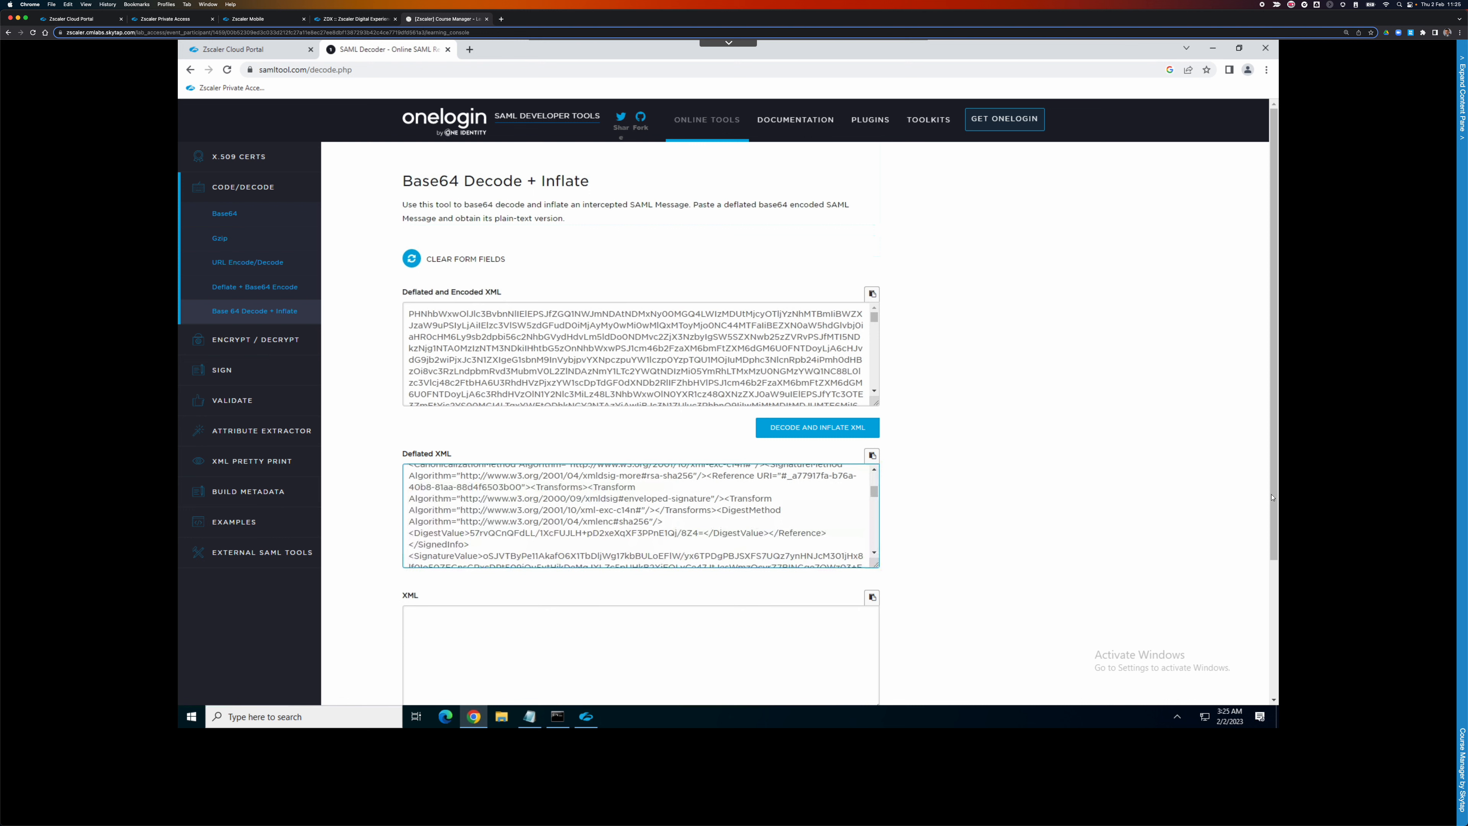
drag(1271, 508, 1269, 535)
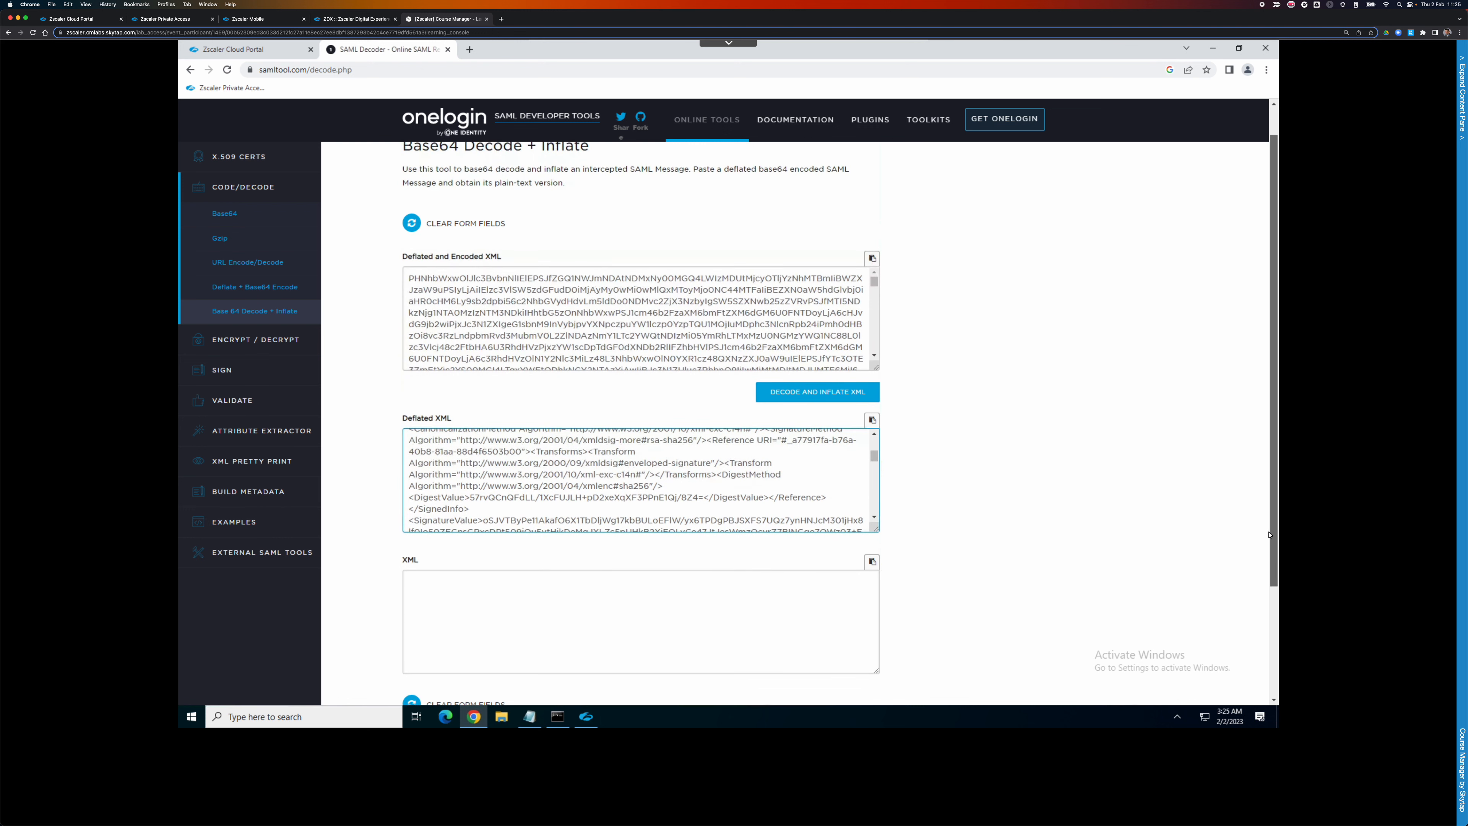
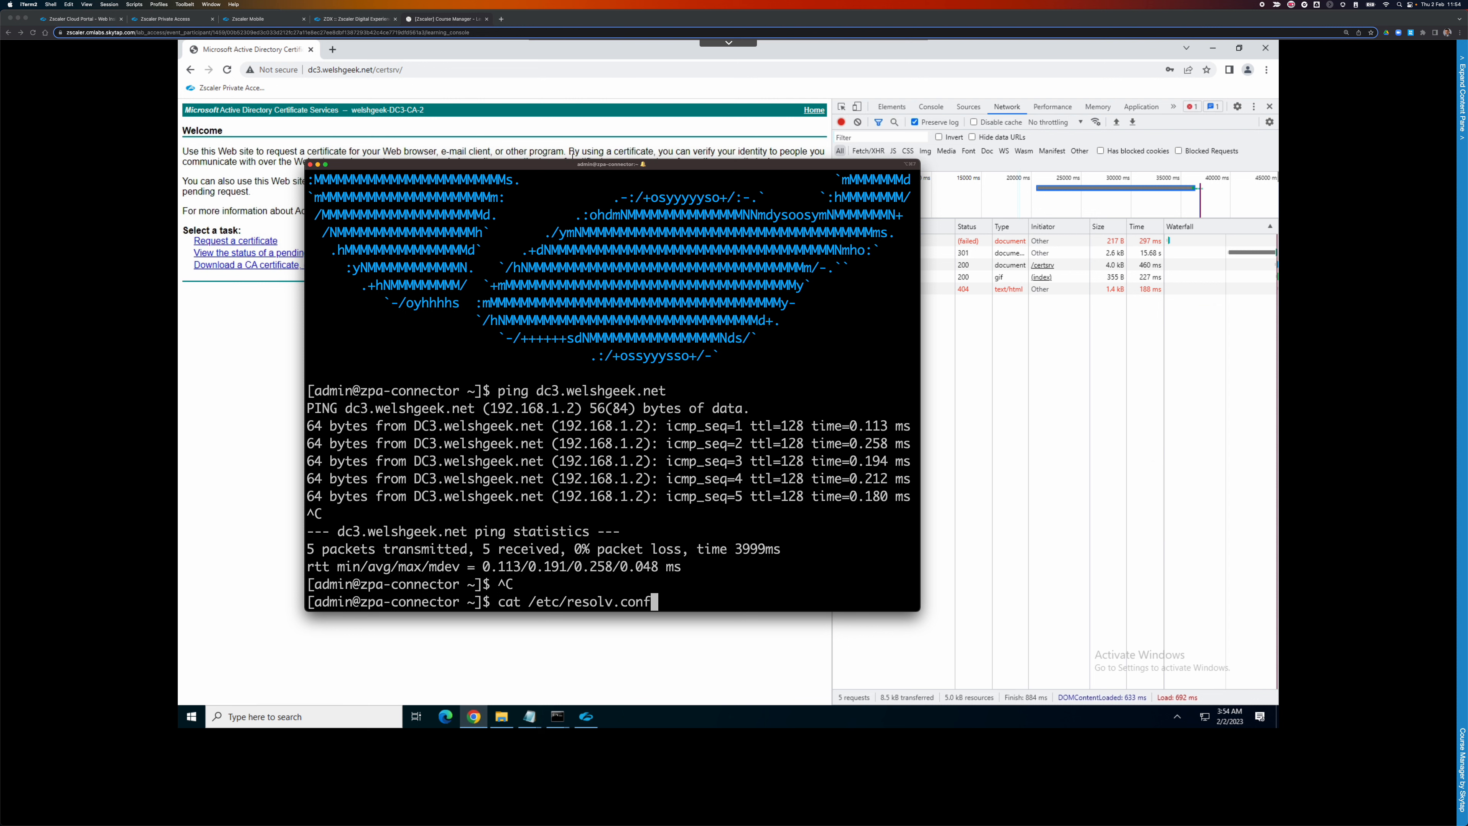
Show the connector's nameserver 192.168.1.2 in resolv.conf and run dig srv _ldap._tcp.welshgeek.net.
key(Return)
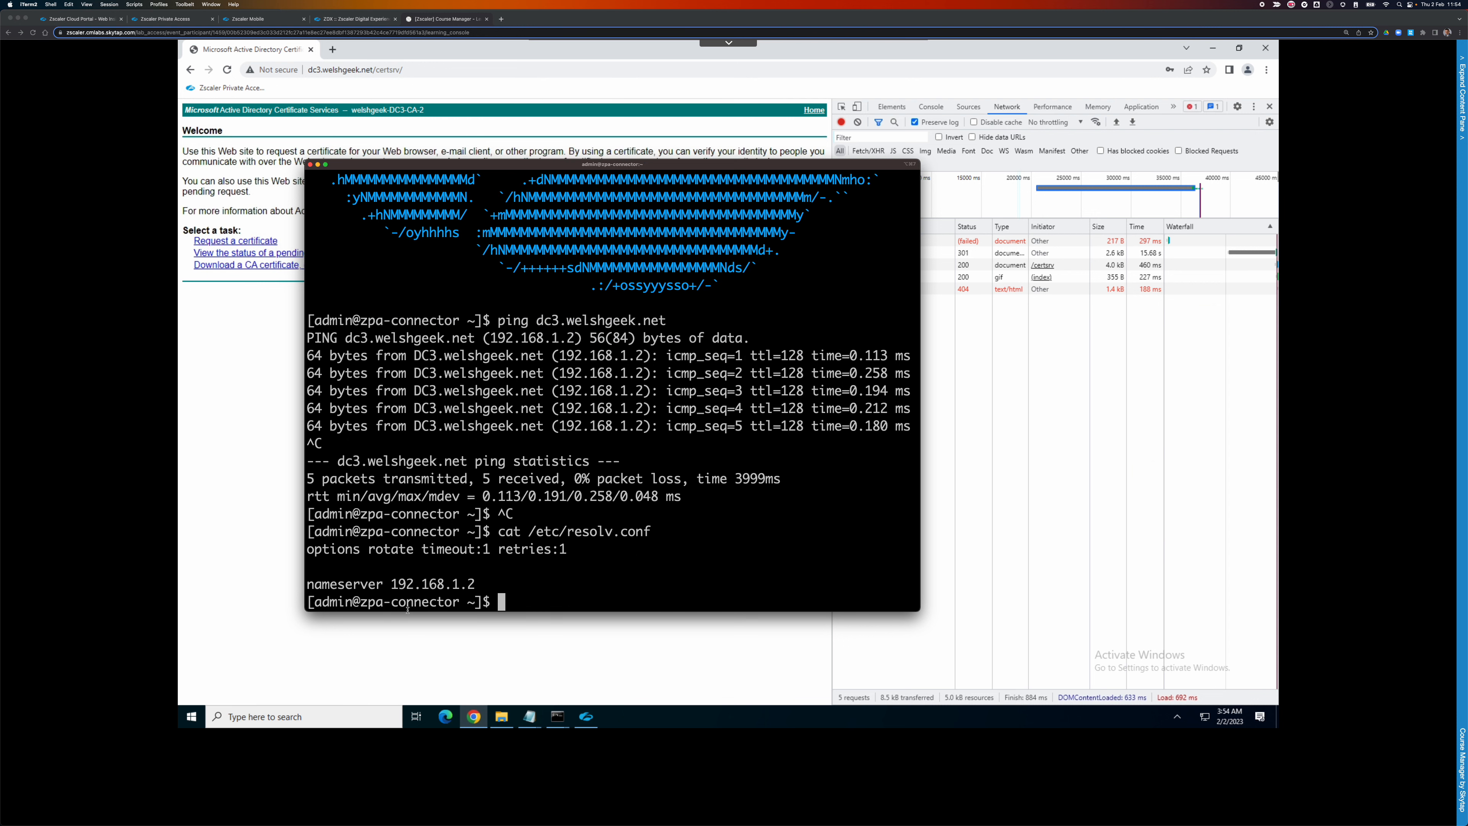
drag(468, 589, 298, 587)
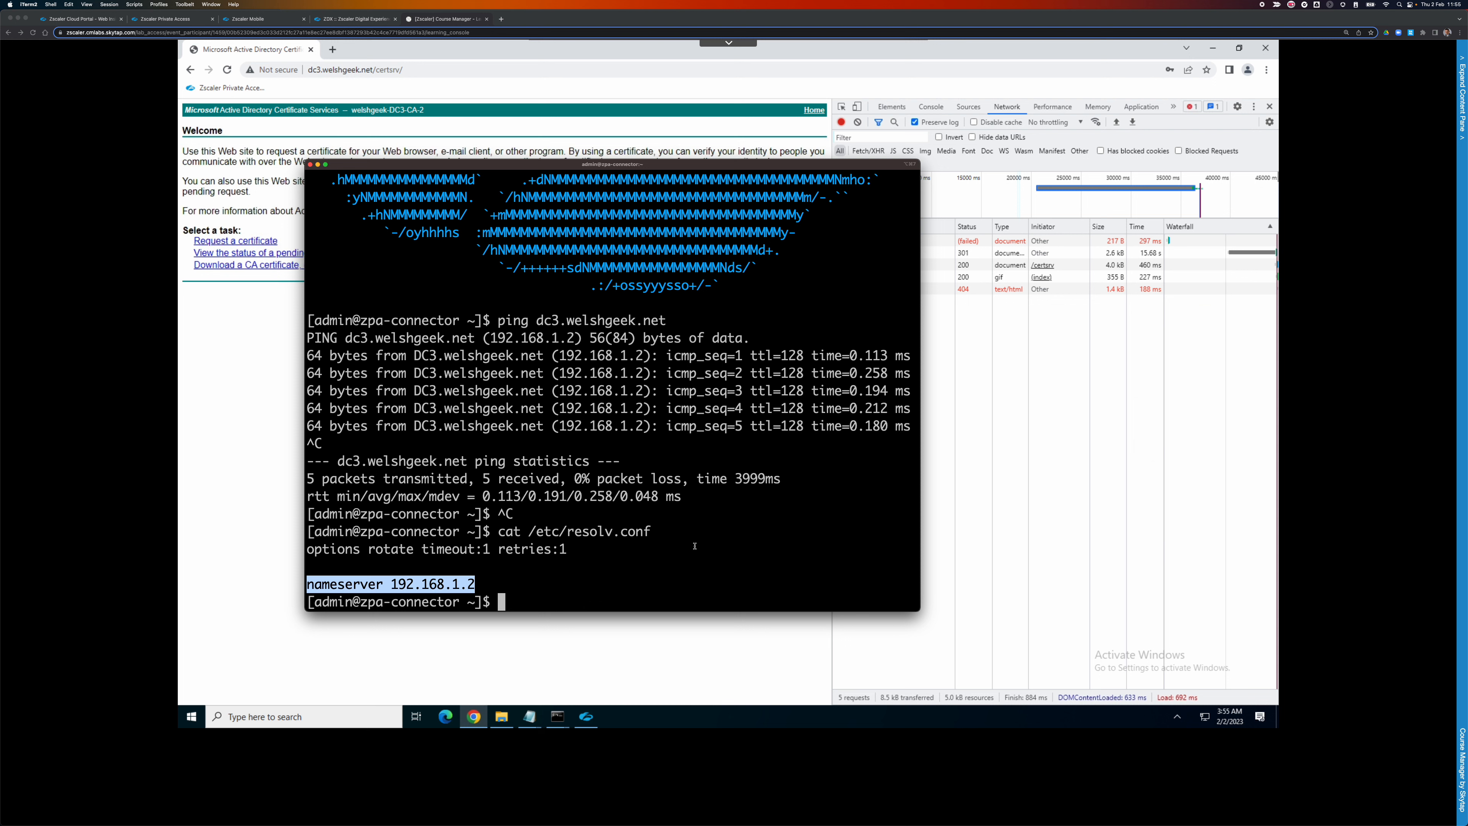
text(dig )
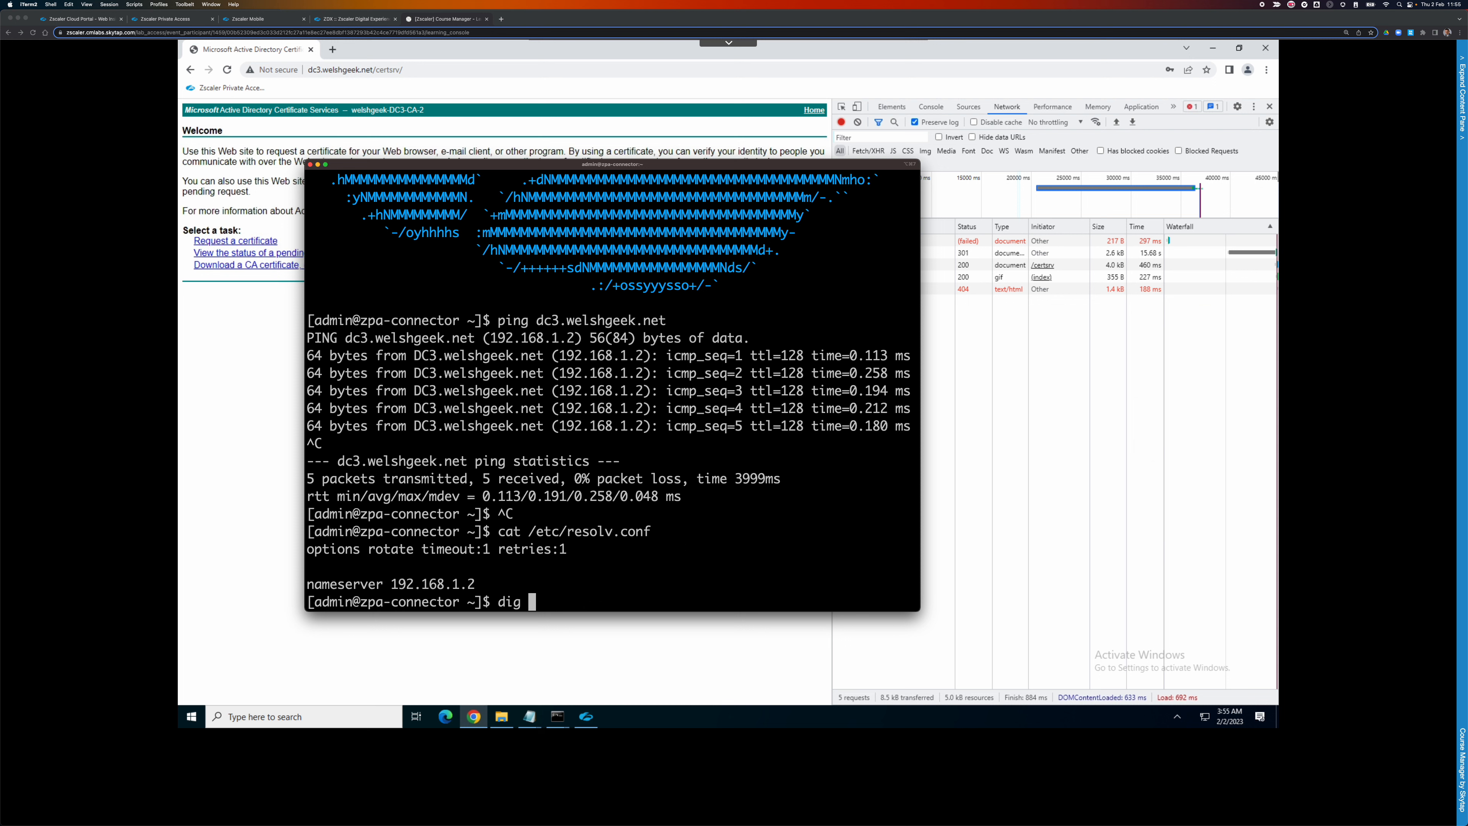
text(srv _ldap._d)
key(BackSpace)
text(tcp.welshgeek.net)
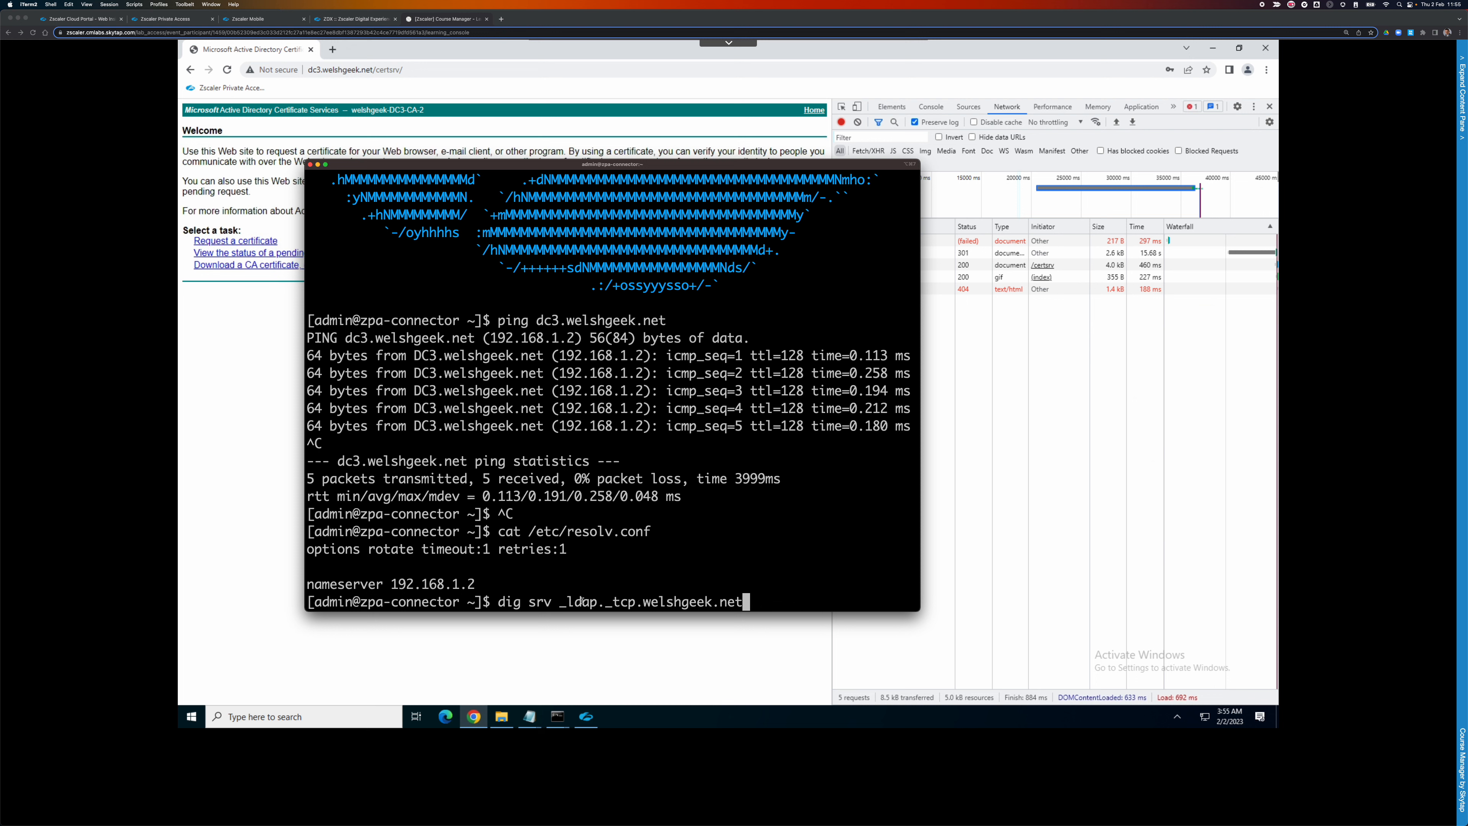
key(Return)
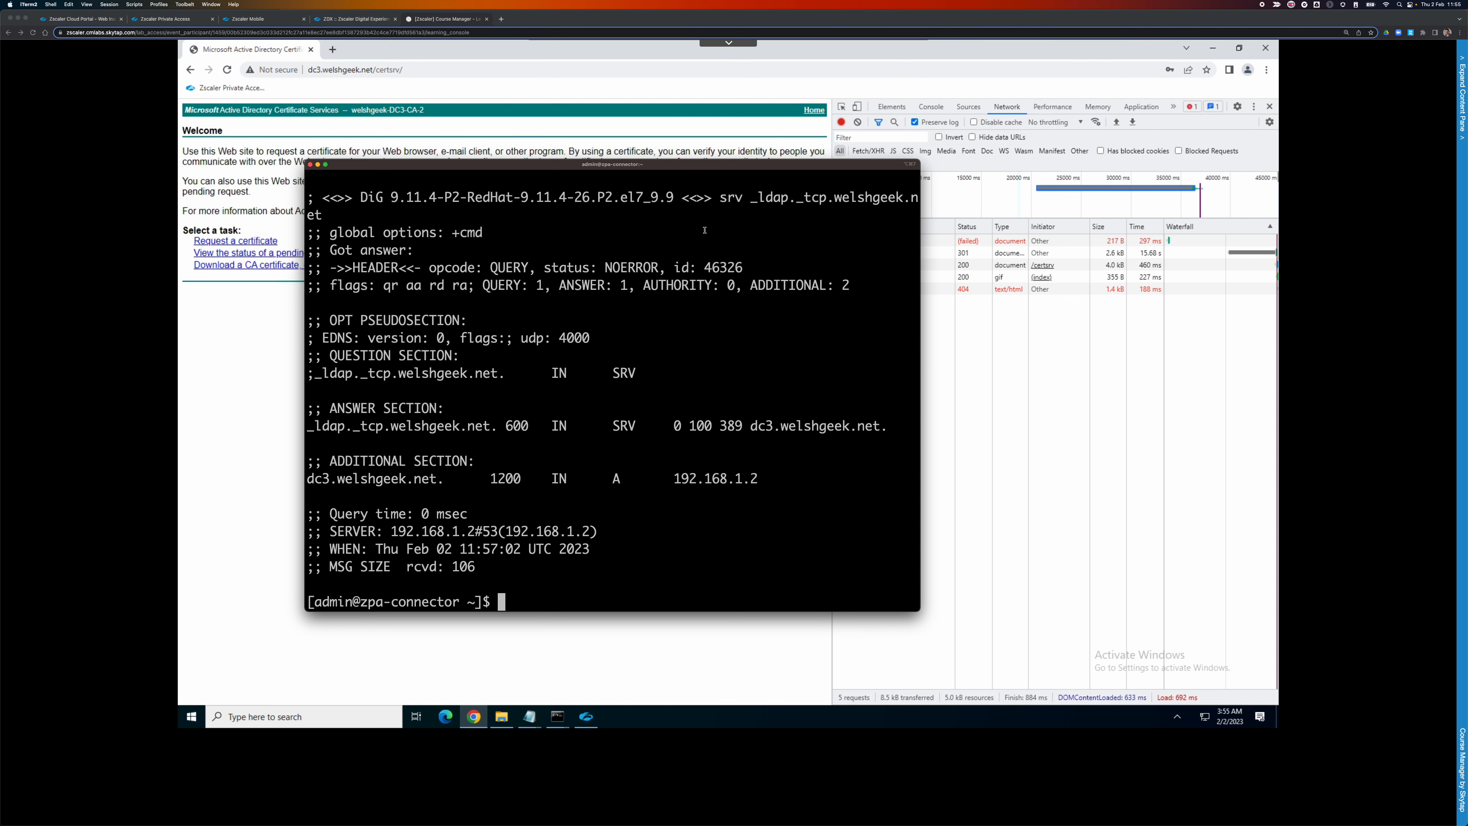
Highlight the SRV answer: dc3.welshgeek.net, port 389, weight 100, priority 0, address 192.168.1.2.
double_click(762, 428)
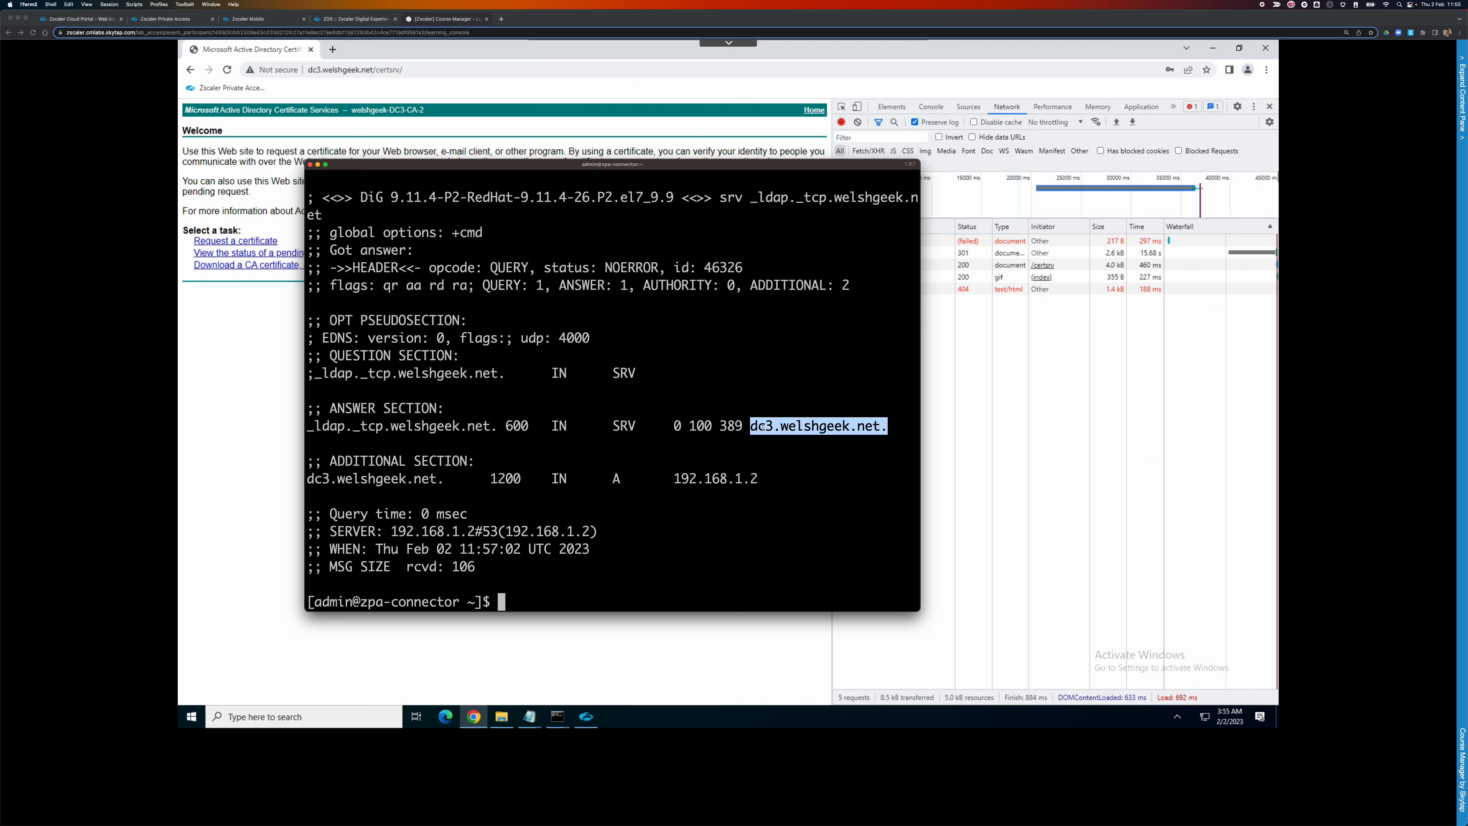
double_click(731, 425)
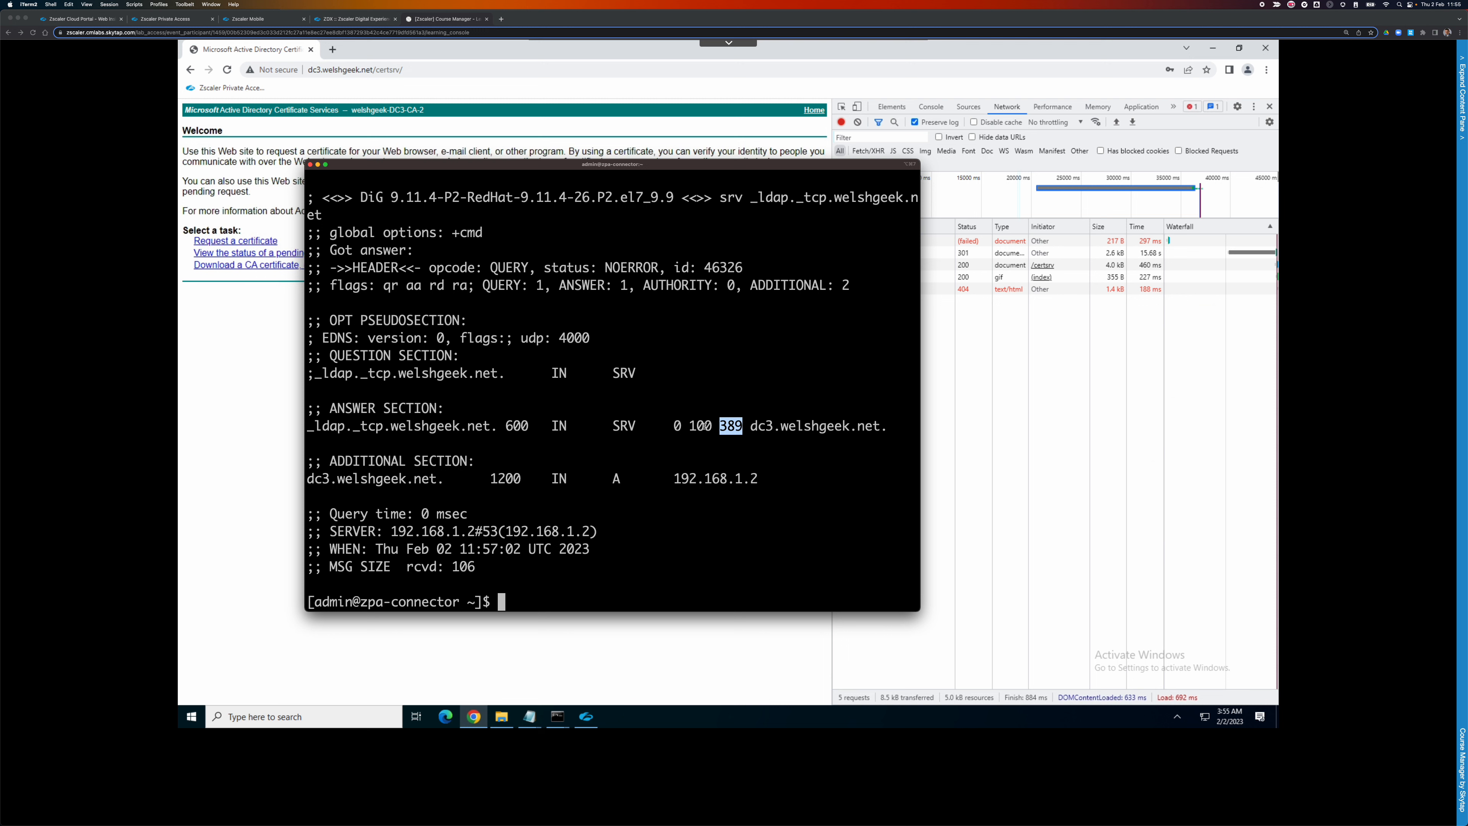
double_click(703, 425)
double_click(678, 426)
double_click(696, 427)
drag(759, 479, 668, 483)
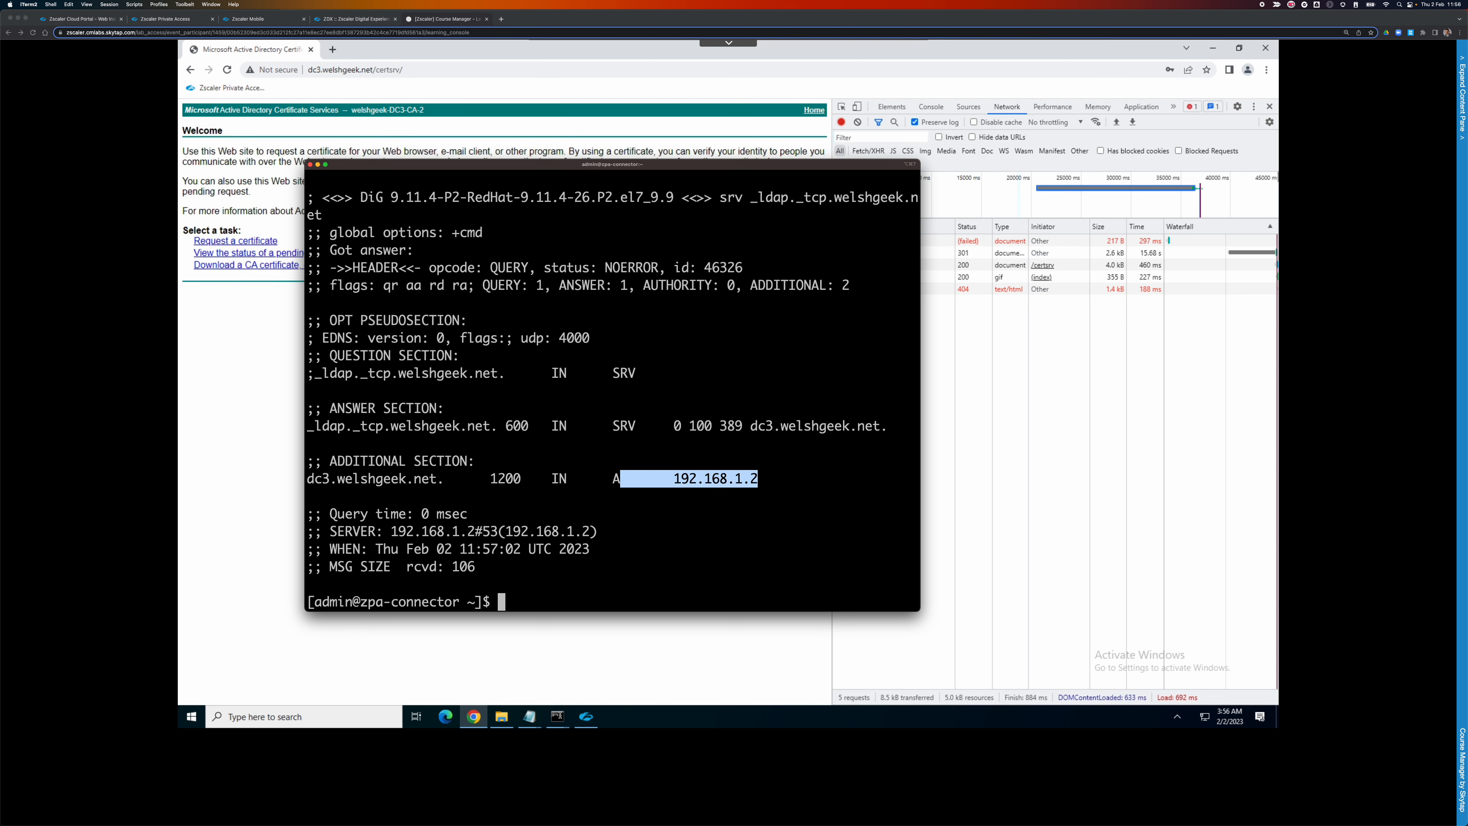
click(714, 665)
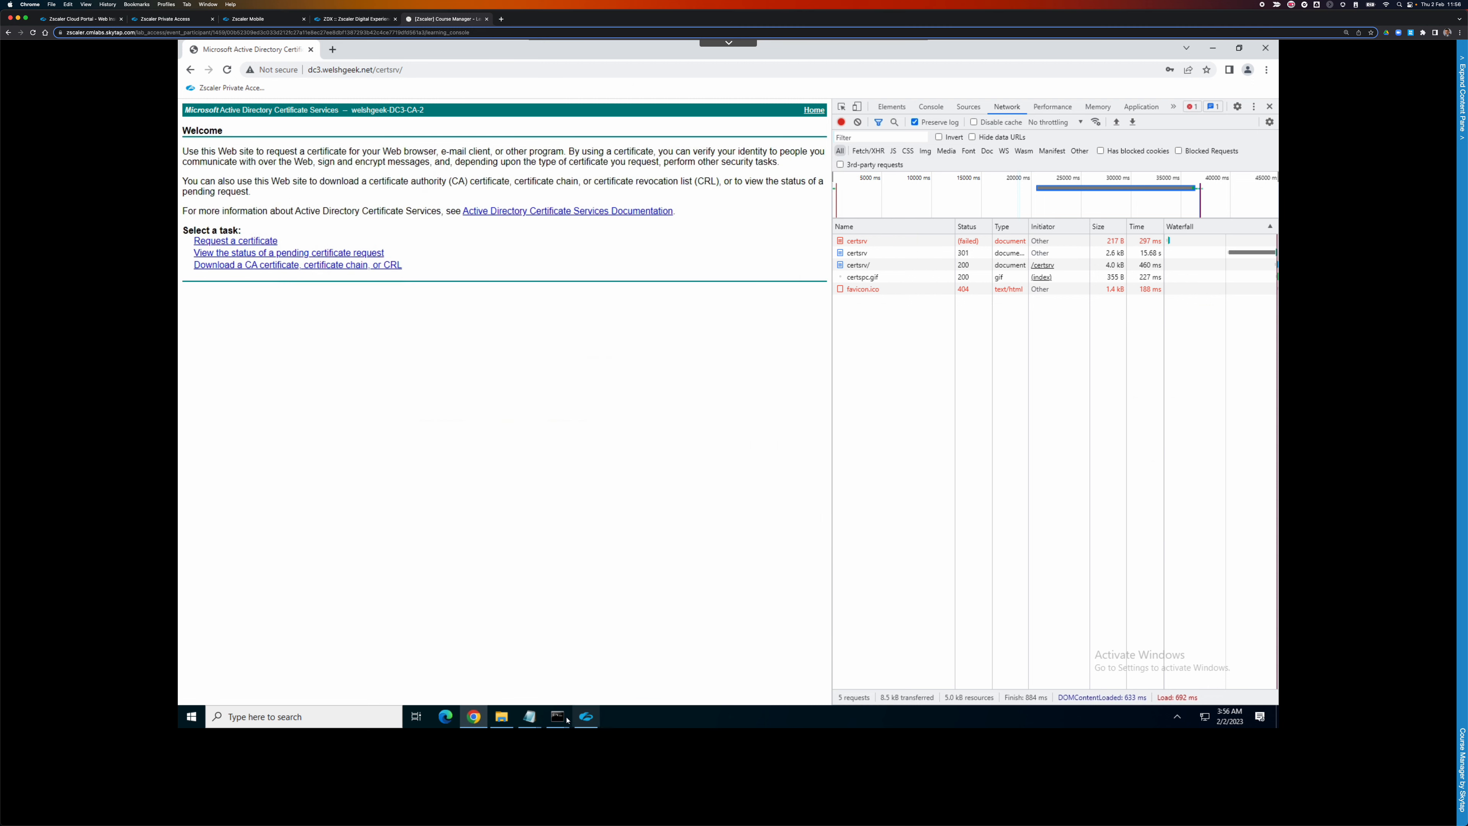
In the Administrator Command Prompt, start nslookup and look up dc3.welshgeek.net.
mouse_move(557, 716)
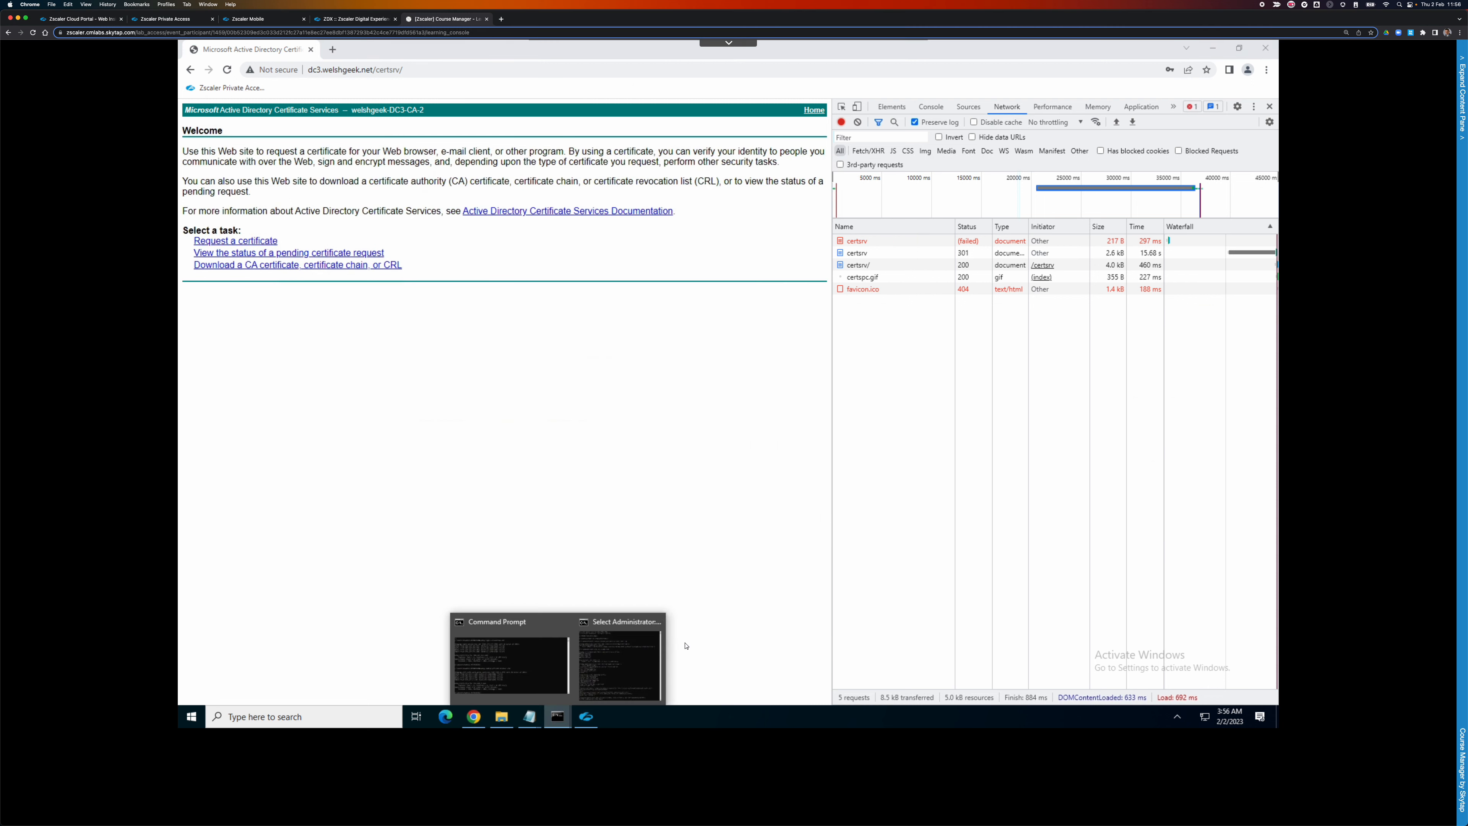
click(613, 664)
key(Return)
key(Return)
key(Return)
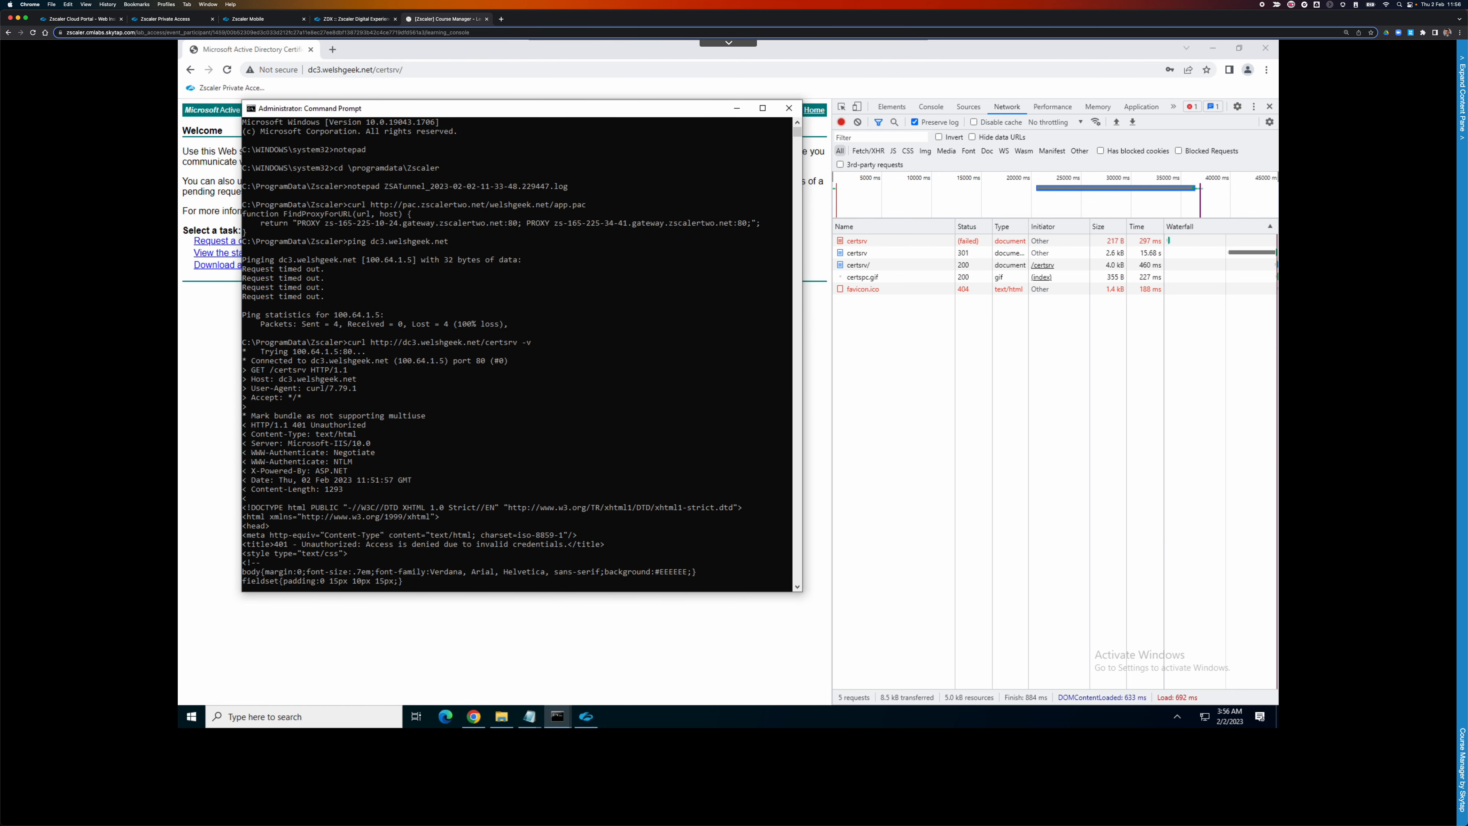
text(nsll)
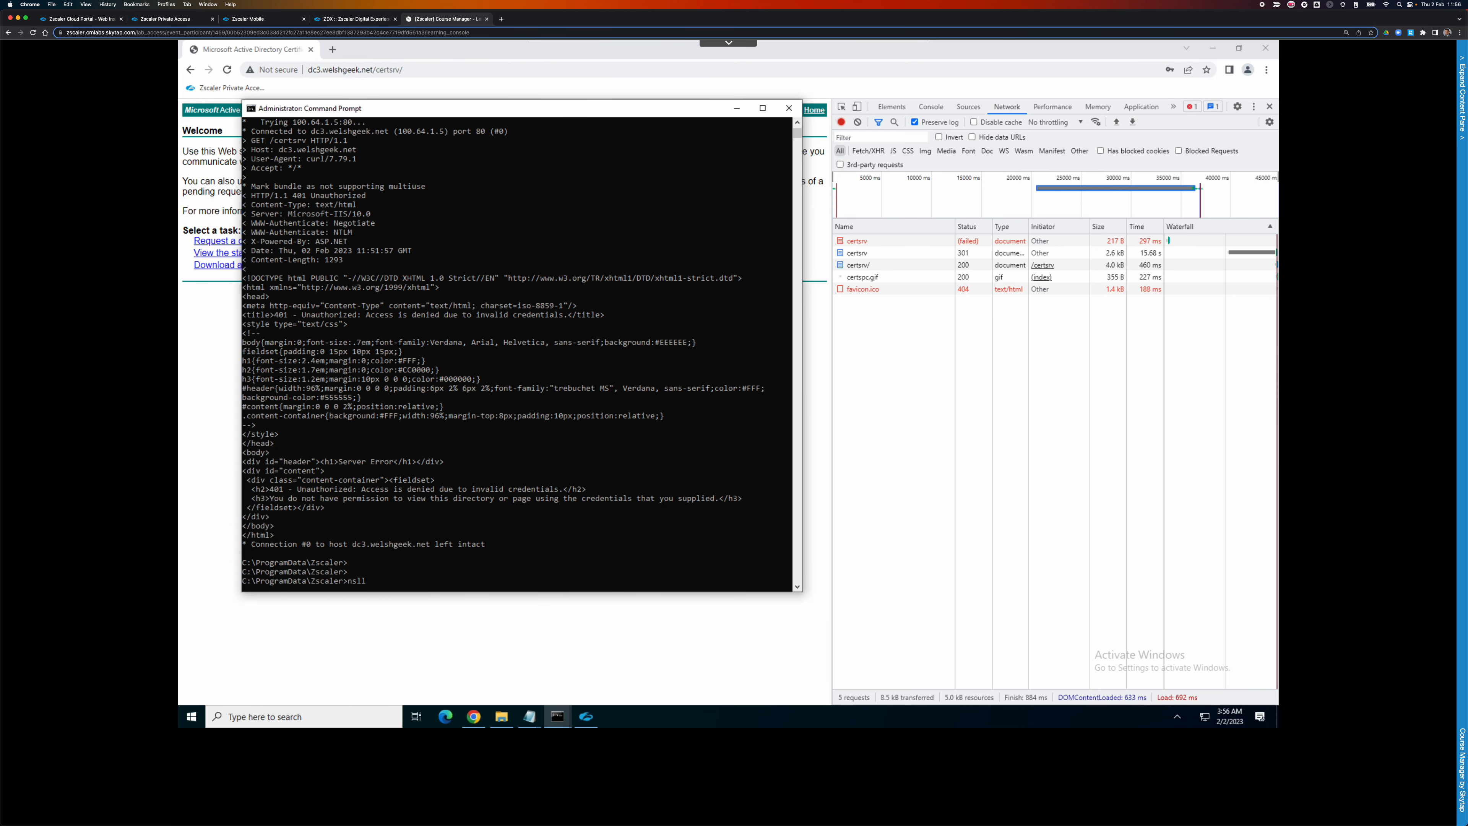
text(oookup)
key(Return)
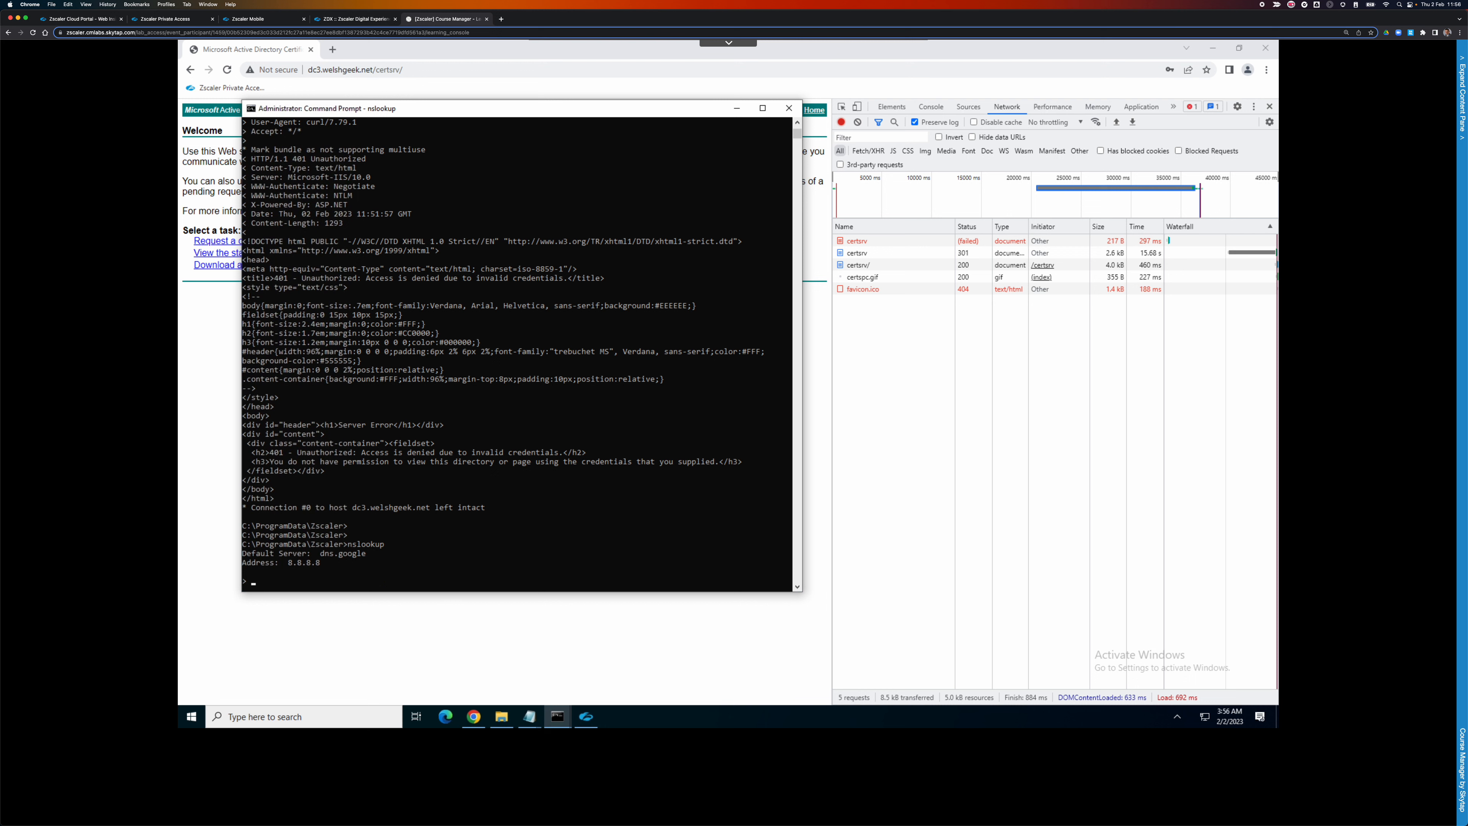
text(dc3.welshgeek.net)
key(Return)
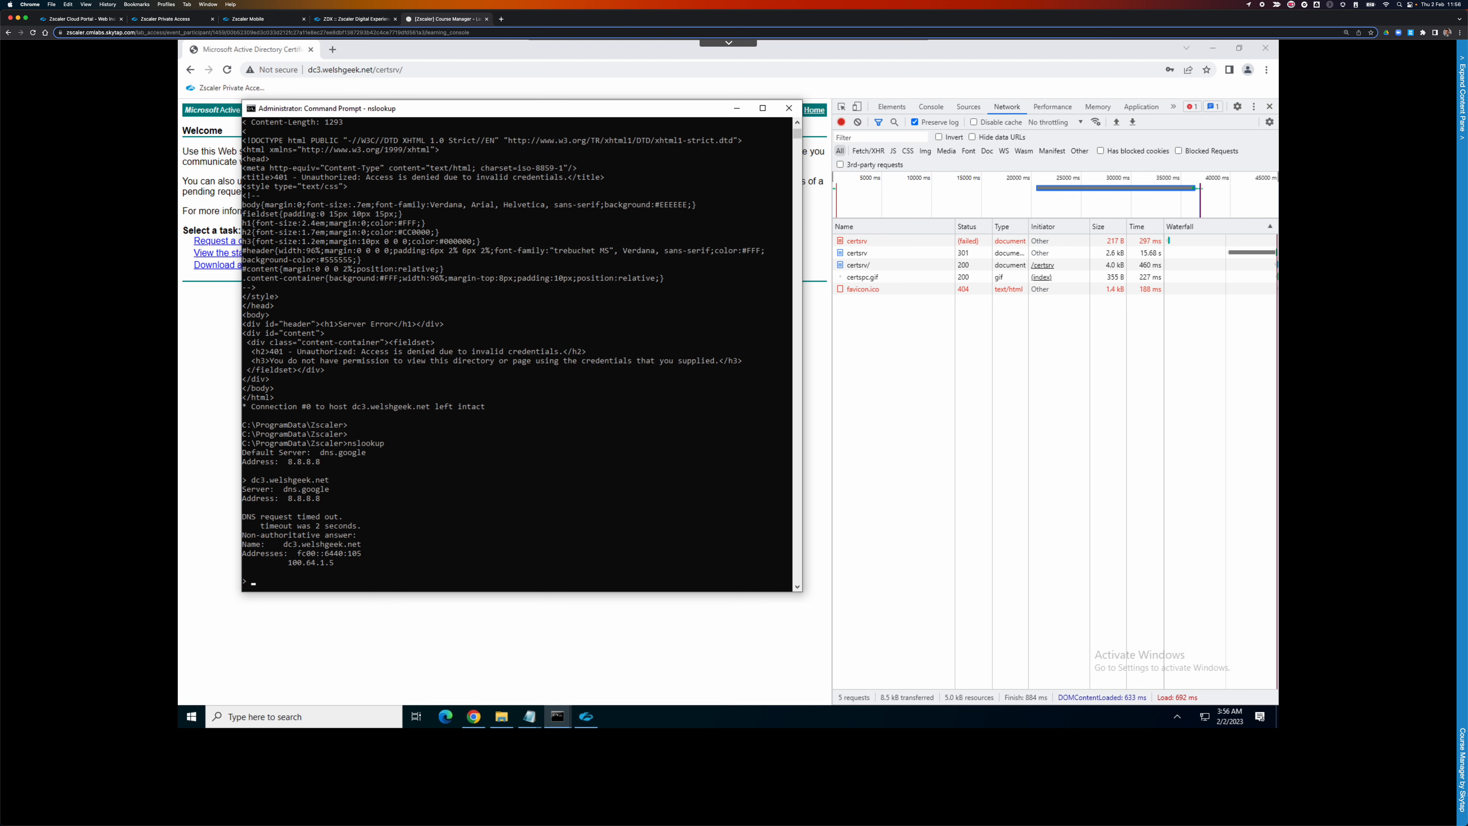
Set nslookup to type=SRV and query _ldap._tcp.welshgeek.net, returning port 389 at 100.64.1.5.
text(set)
text( tyep)
key(BackSpace)
key(BackSpace)
text(pe=SRV)
key(Return)
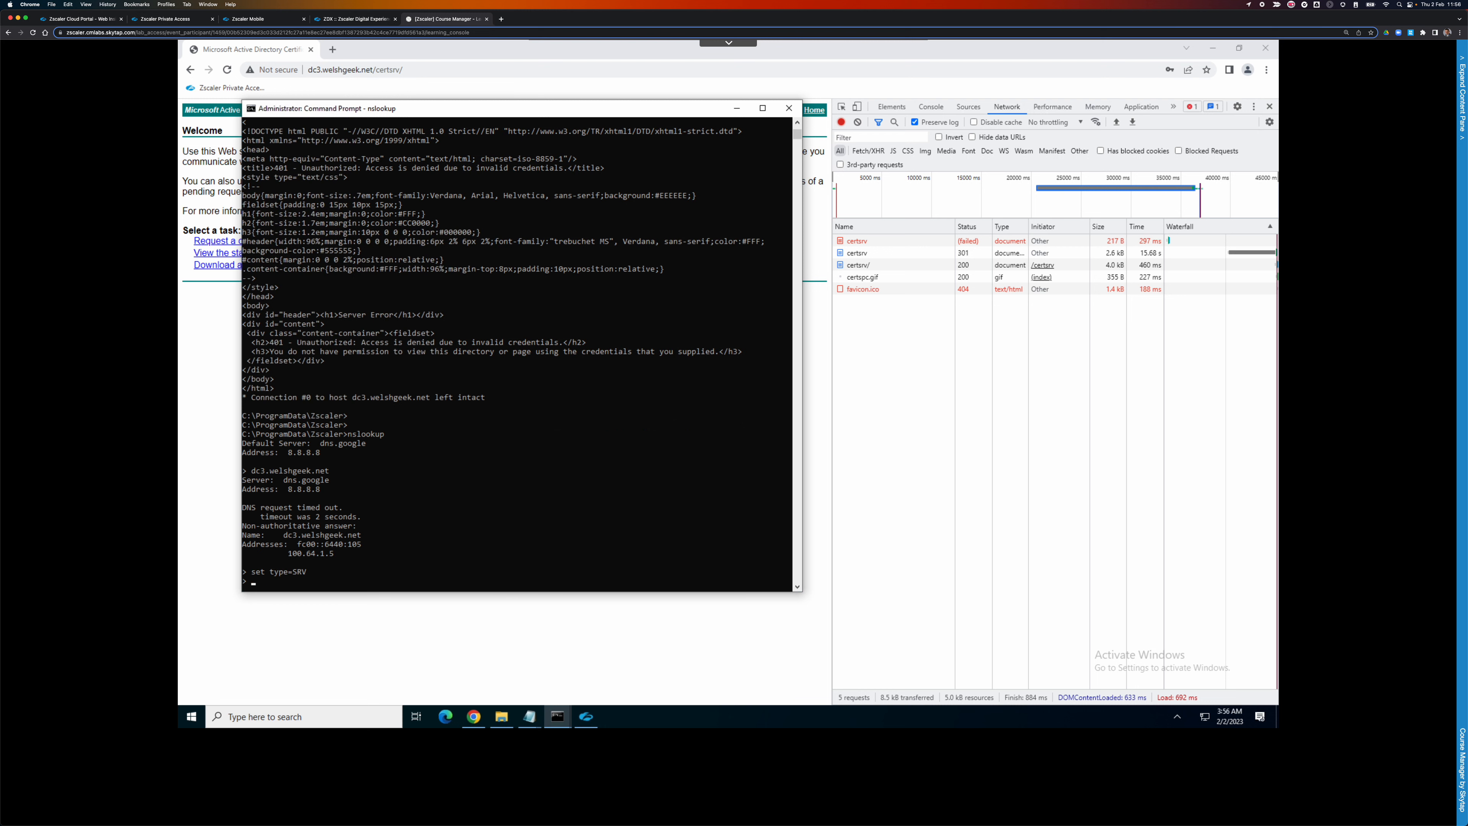
text(_ldap._dtcp.welshgeek.net)
key(Return)
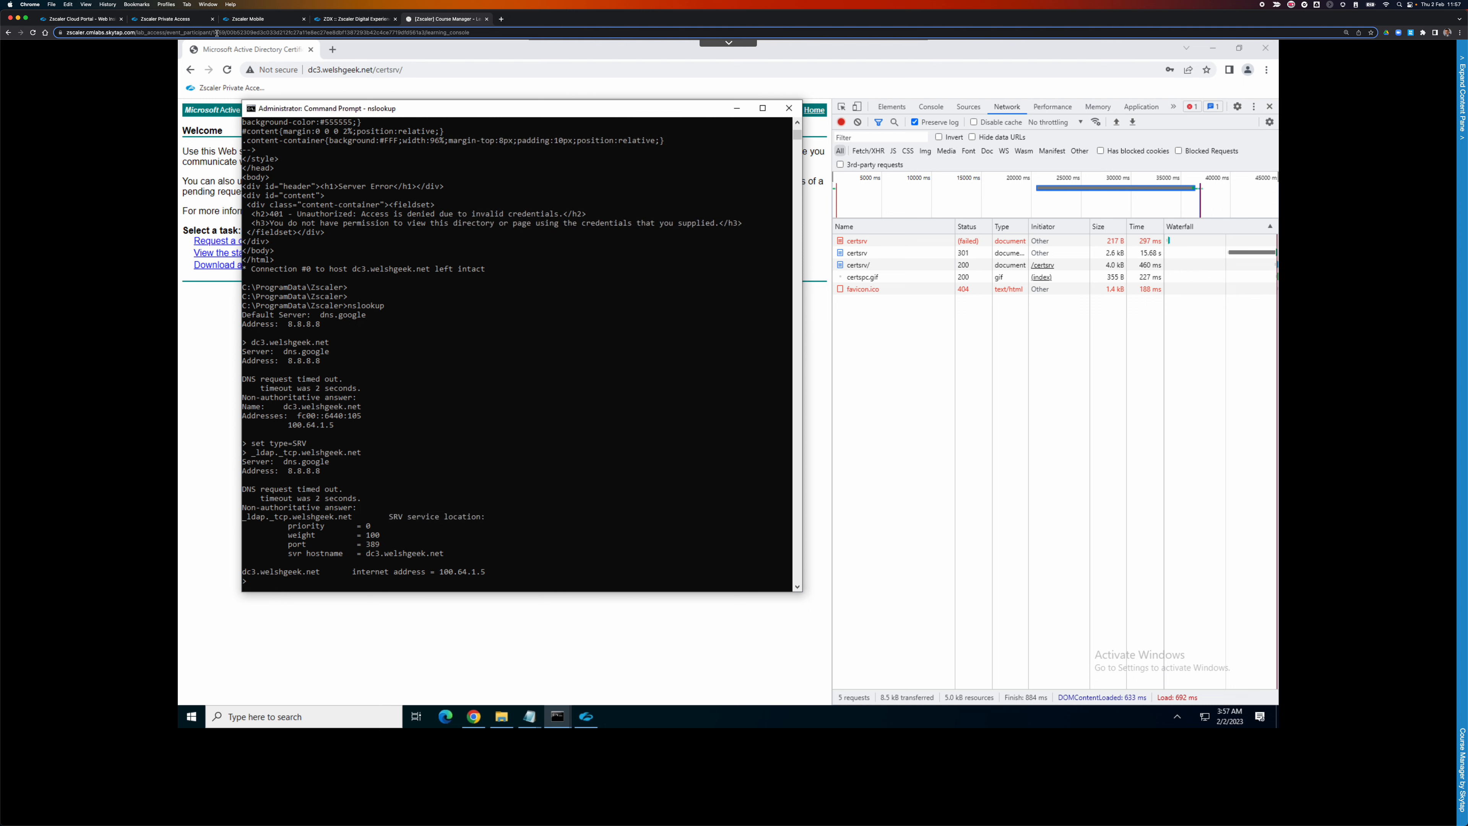
Open Application Segments and view the Domain Controller and Wildcard segment details.
click(185, 22)
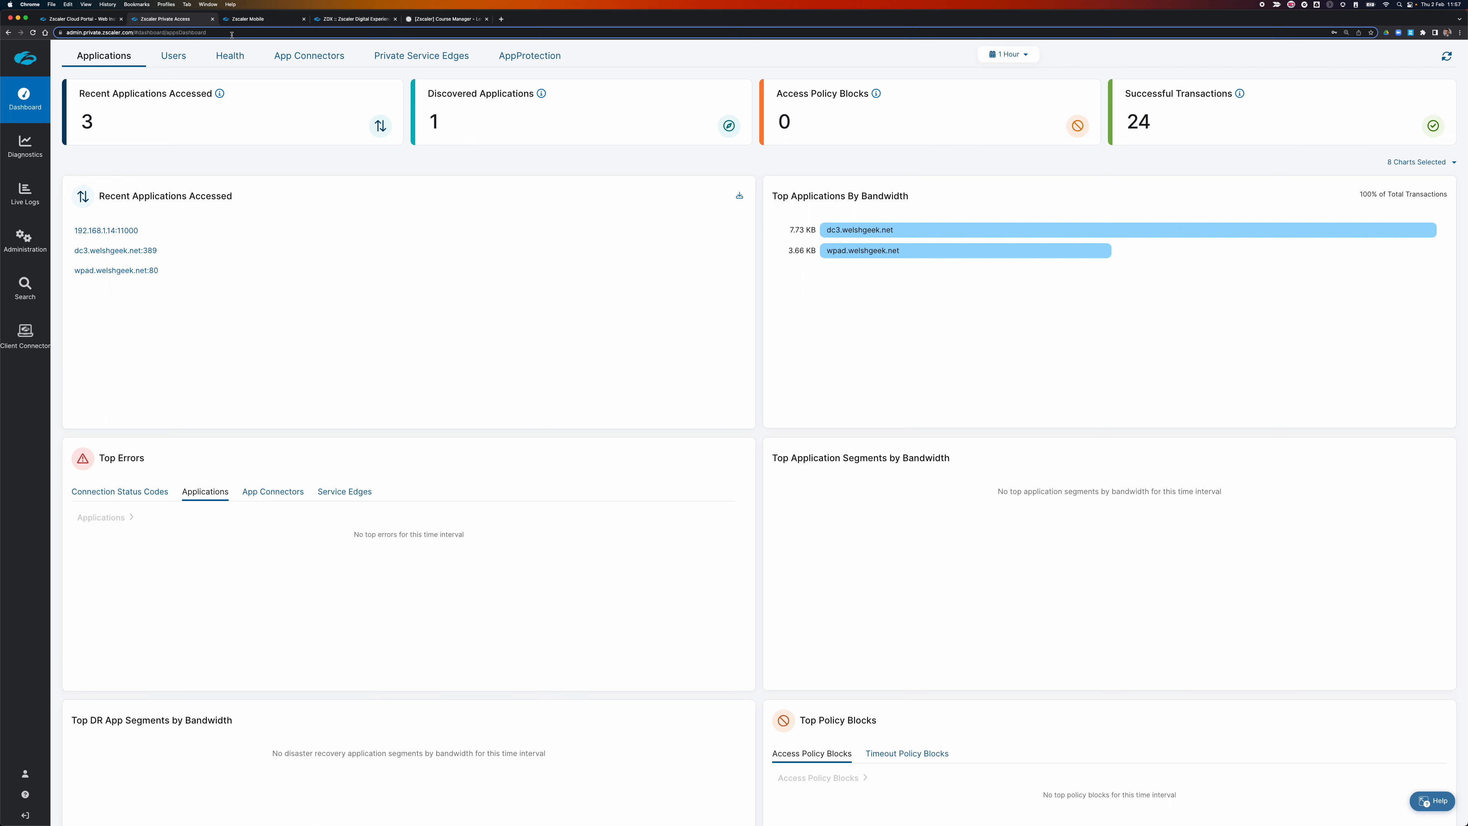
mouse_move(24, 246)
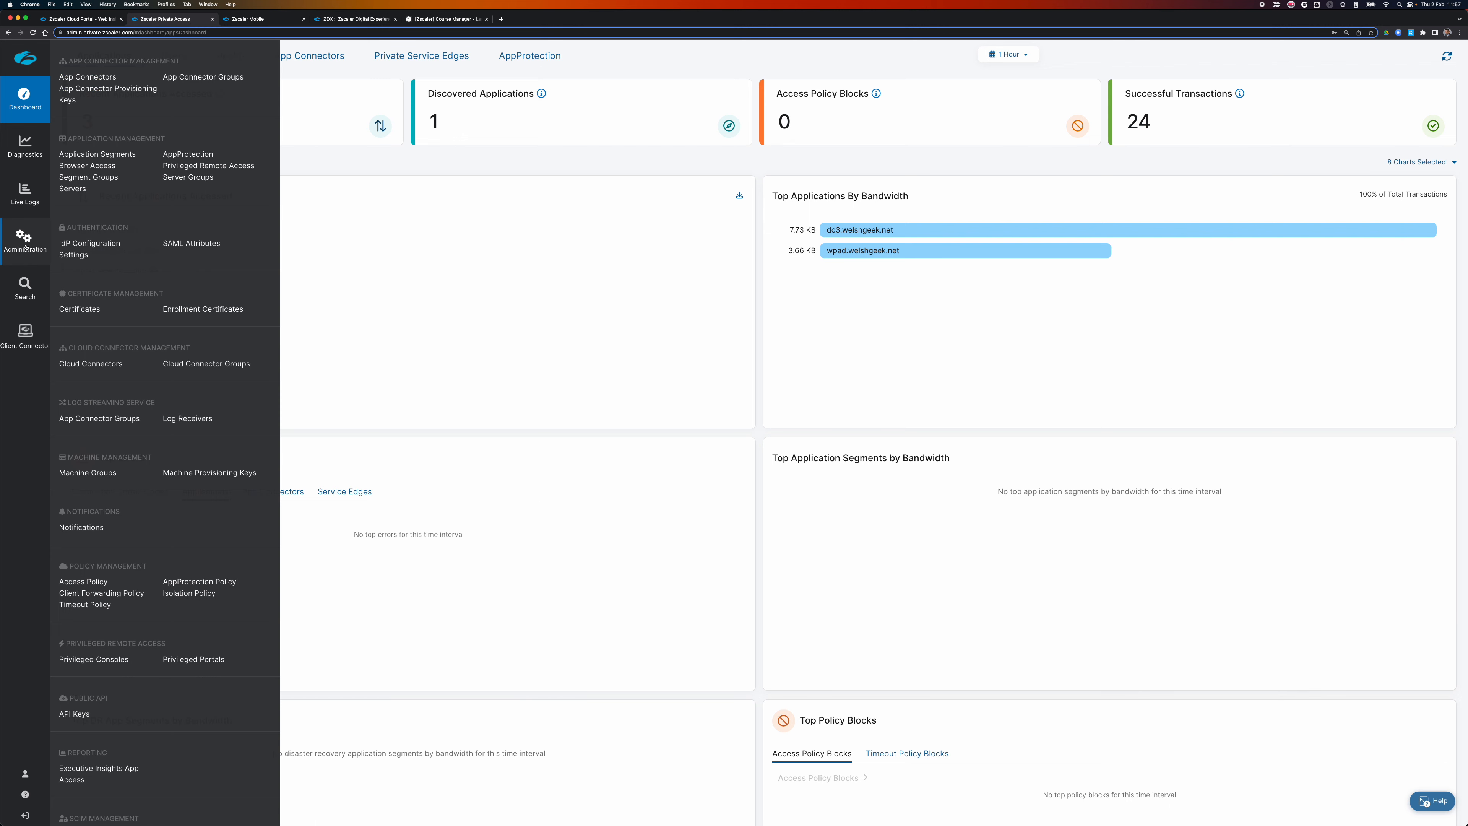
click(97, 153)
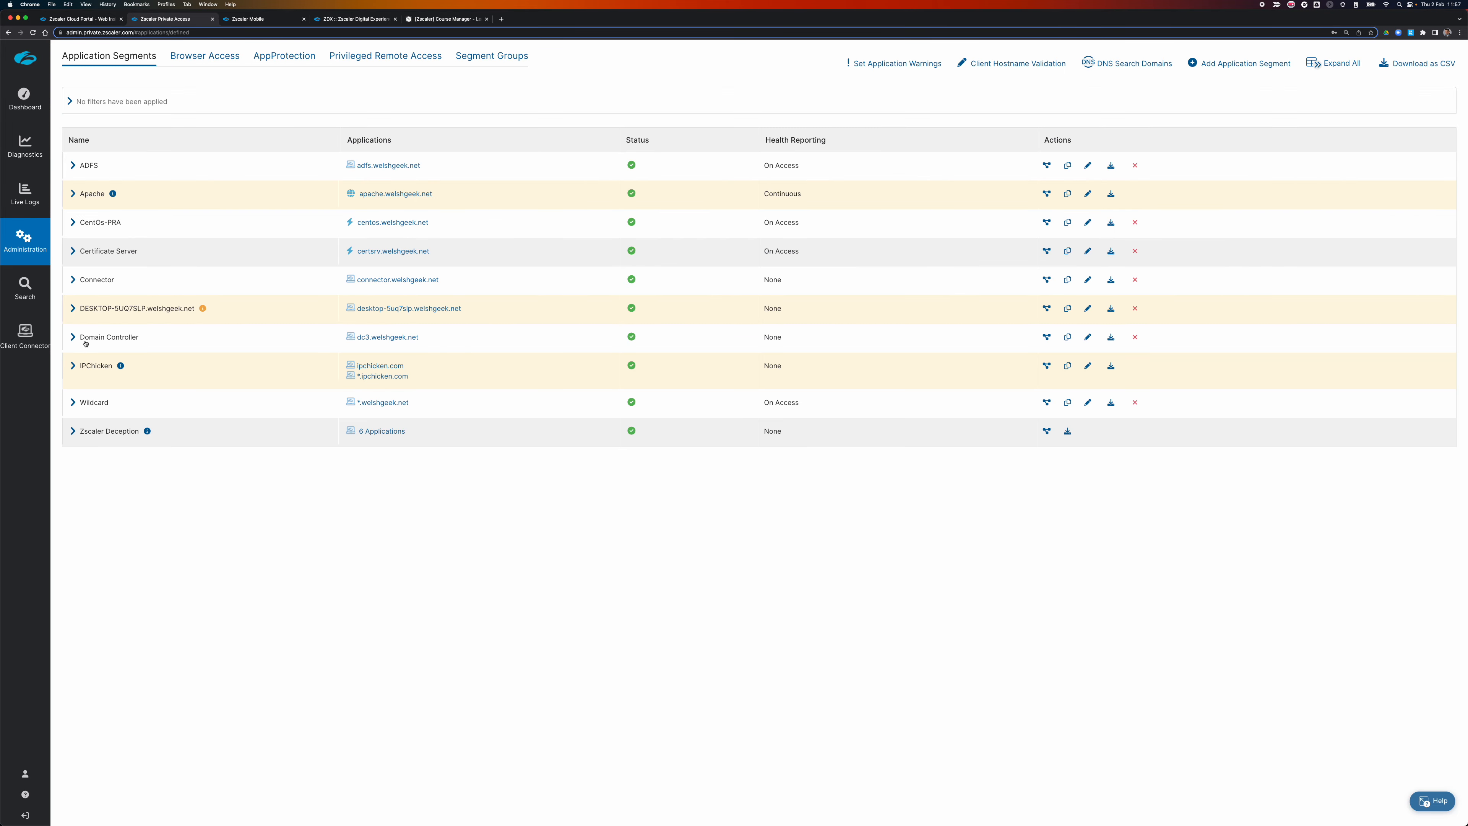
click(73, 337)
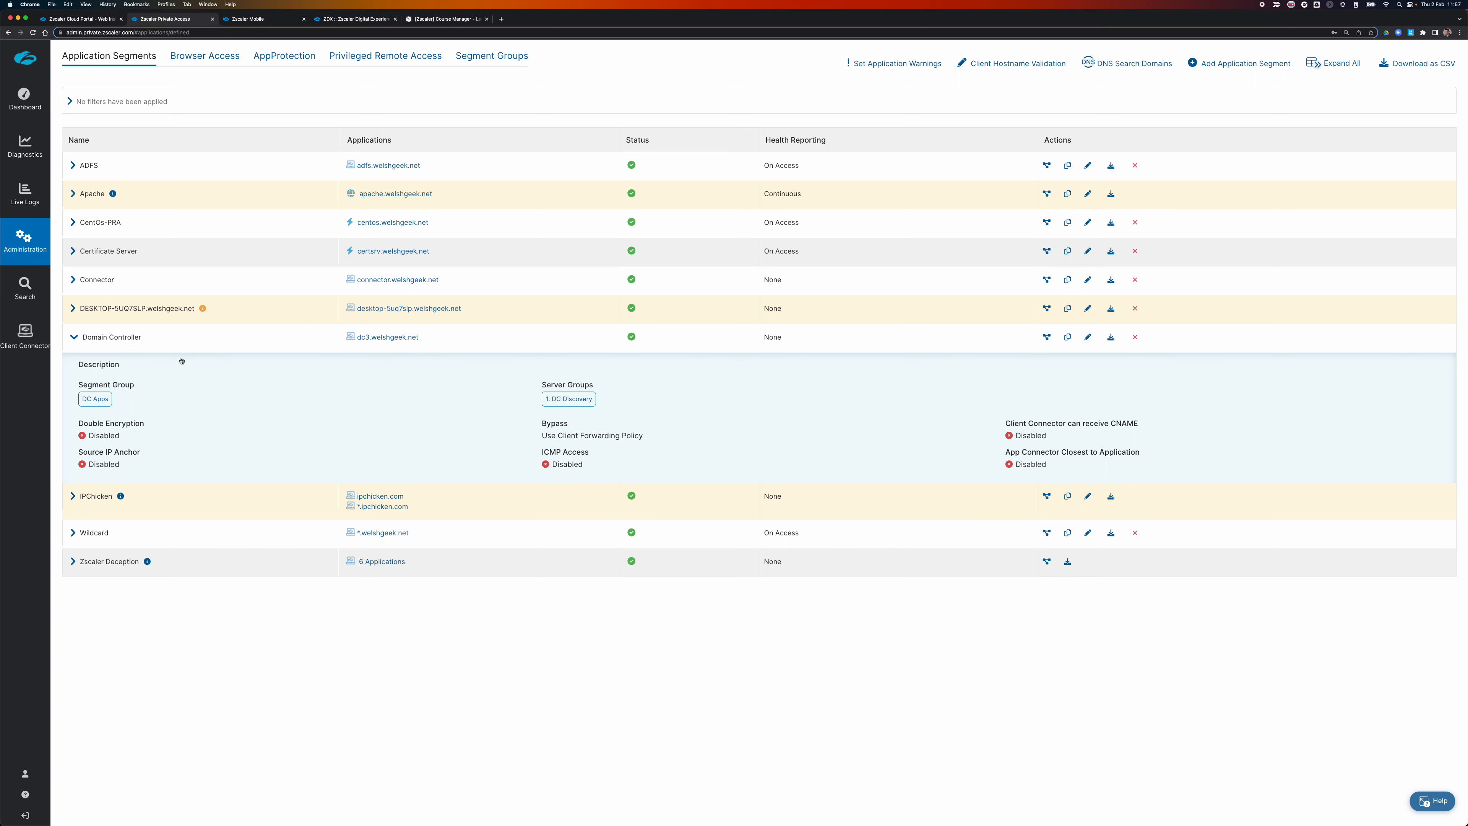
click(100, 533)
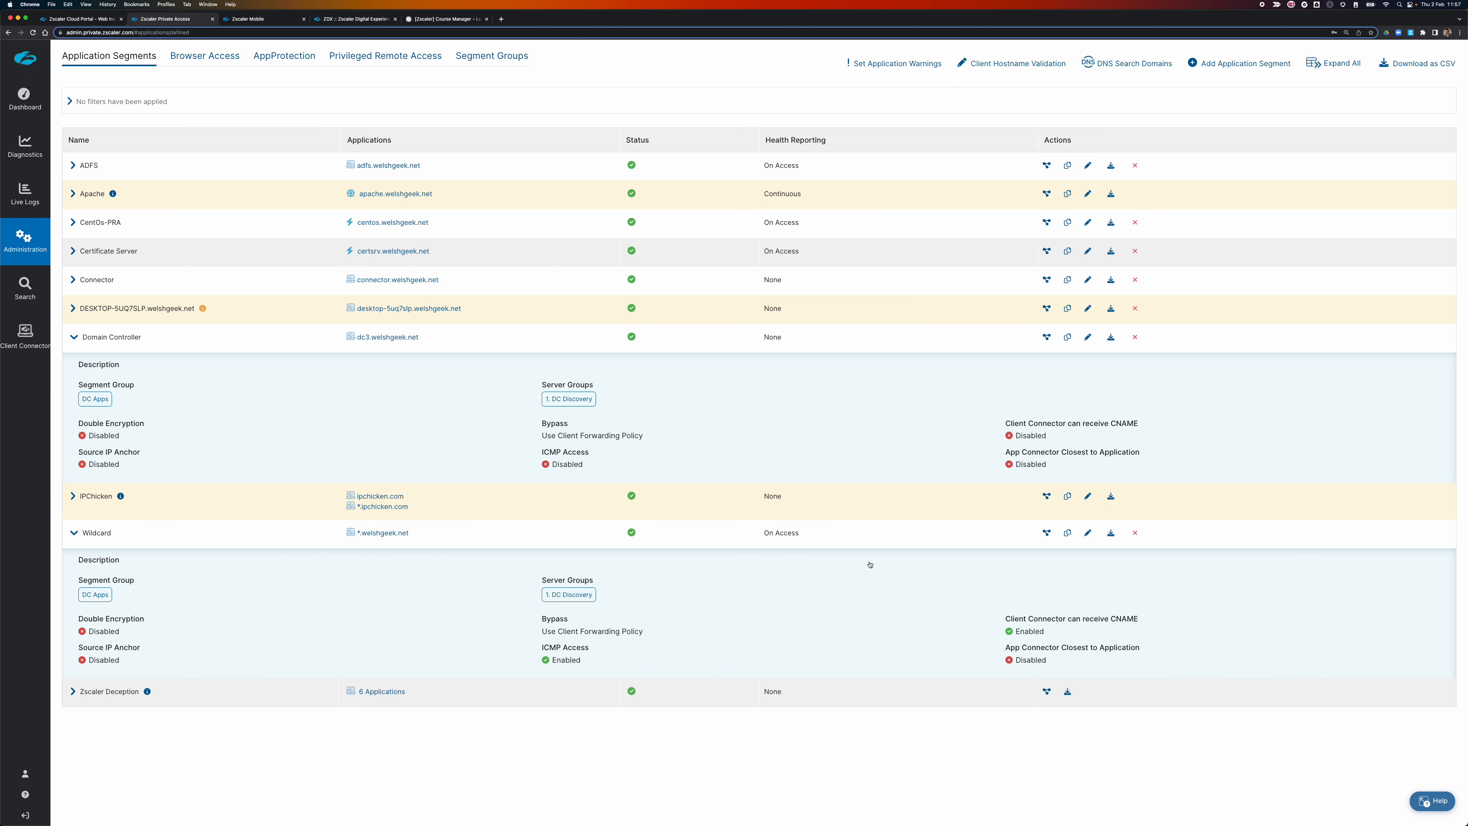
Edit the Wildcard segment past the DNS port 53 warning, set Status to Disabled and save.
click(1088, 533)
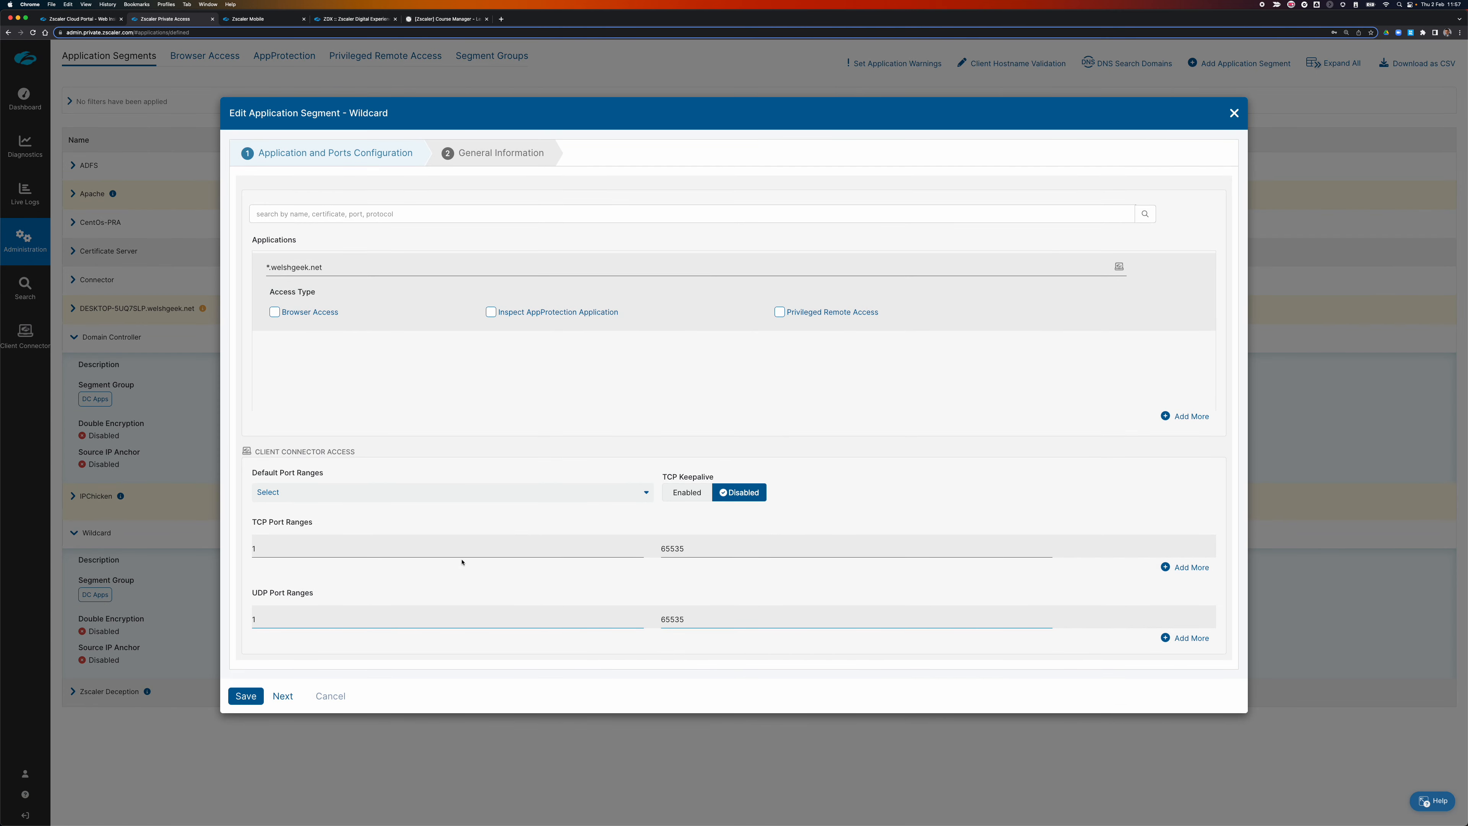
click(285, 694)
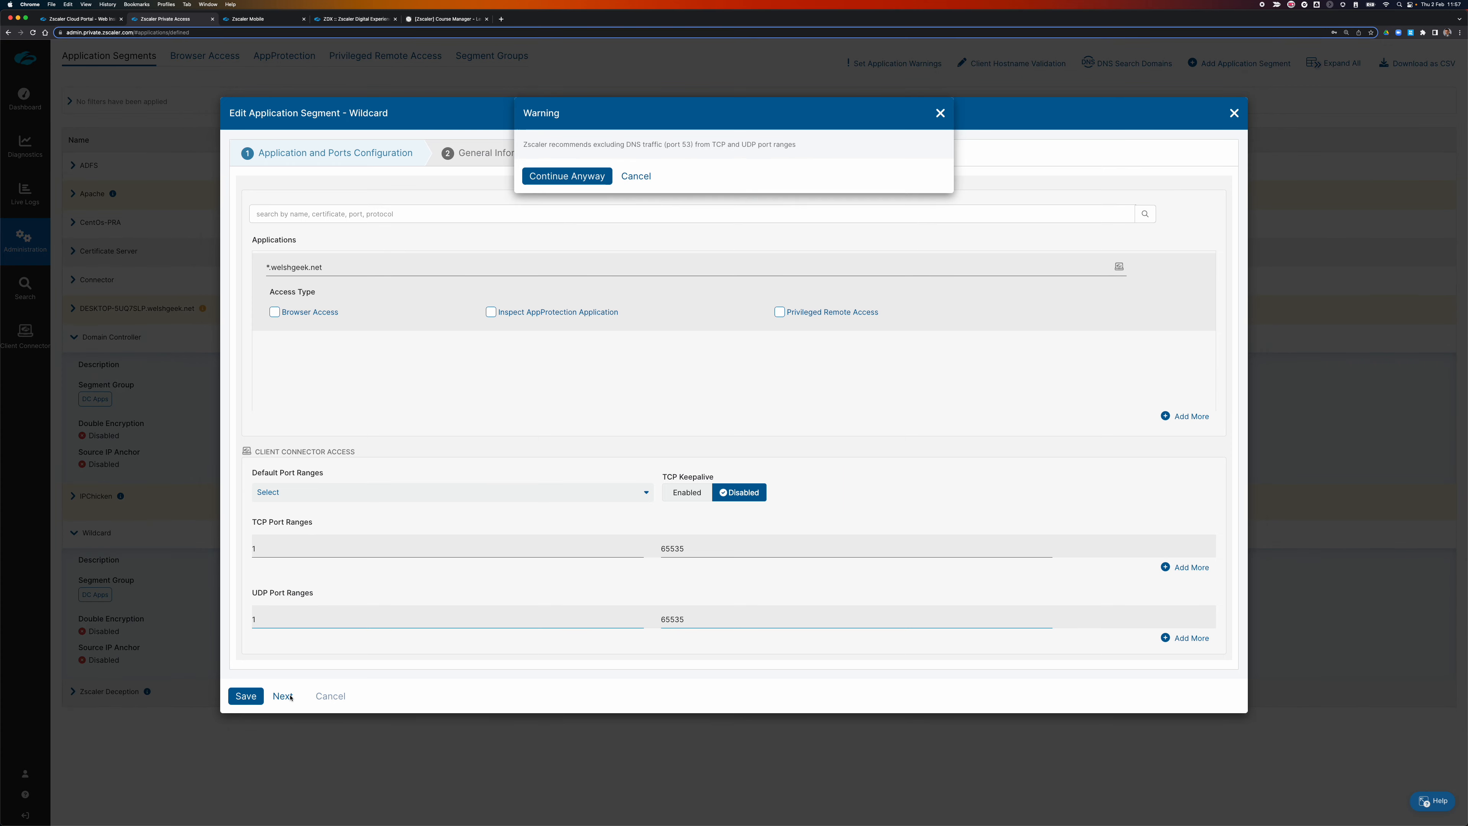
click(563, 175)
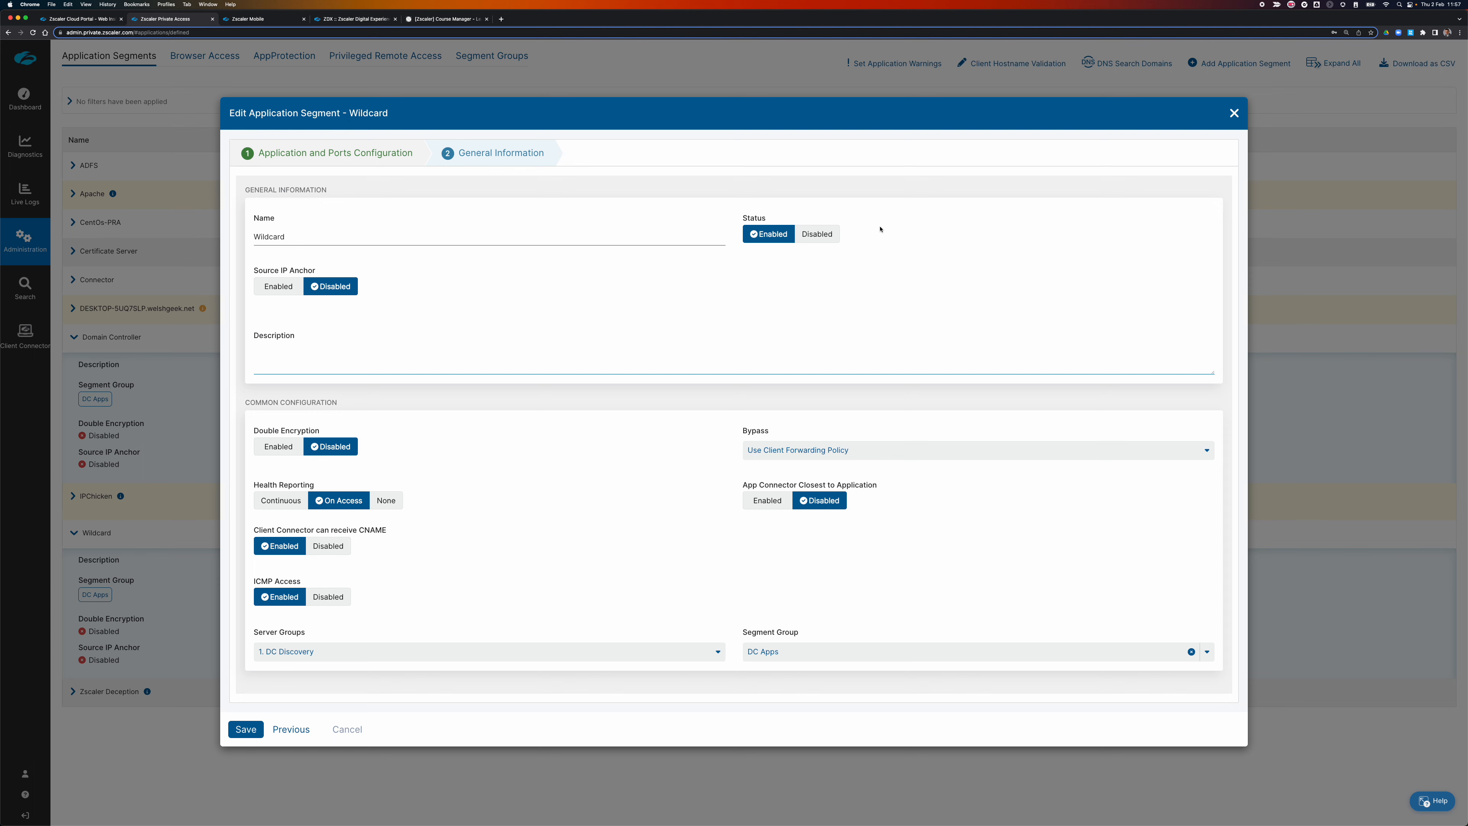
click(828, 233)
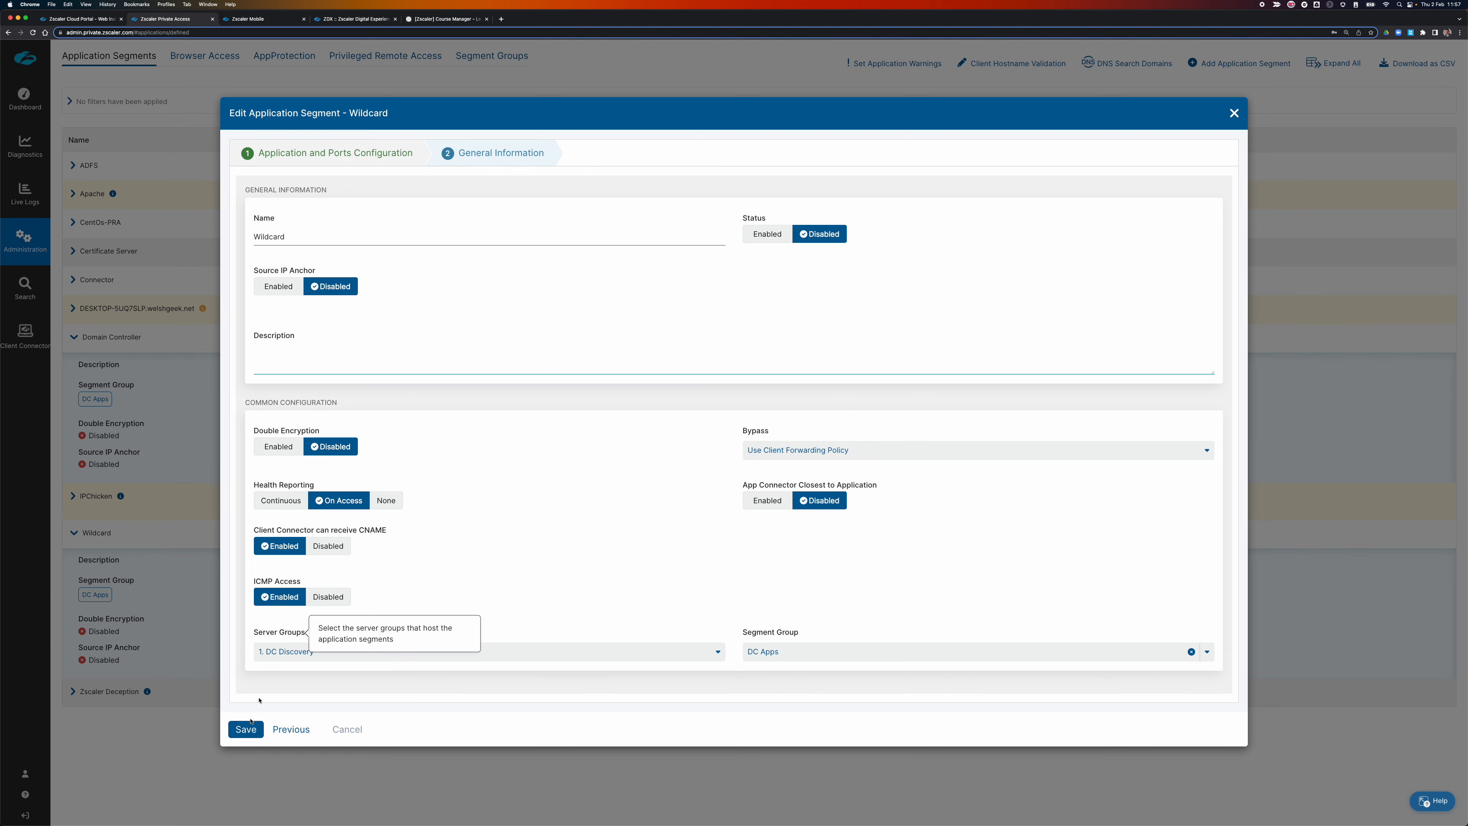
click(246, 737)
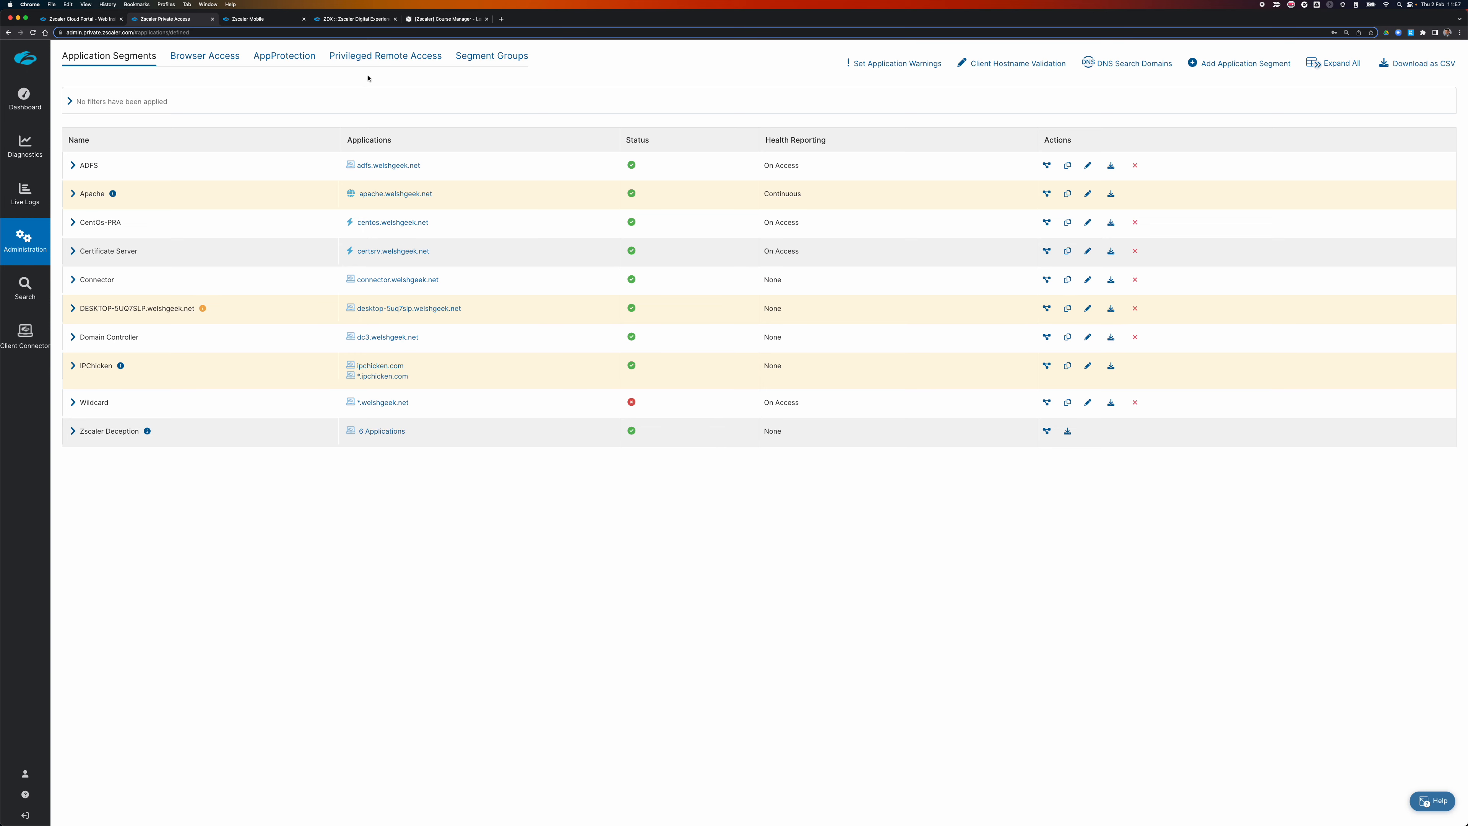
click(418, 21)
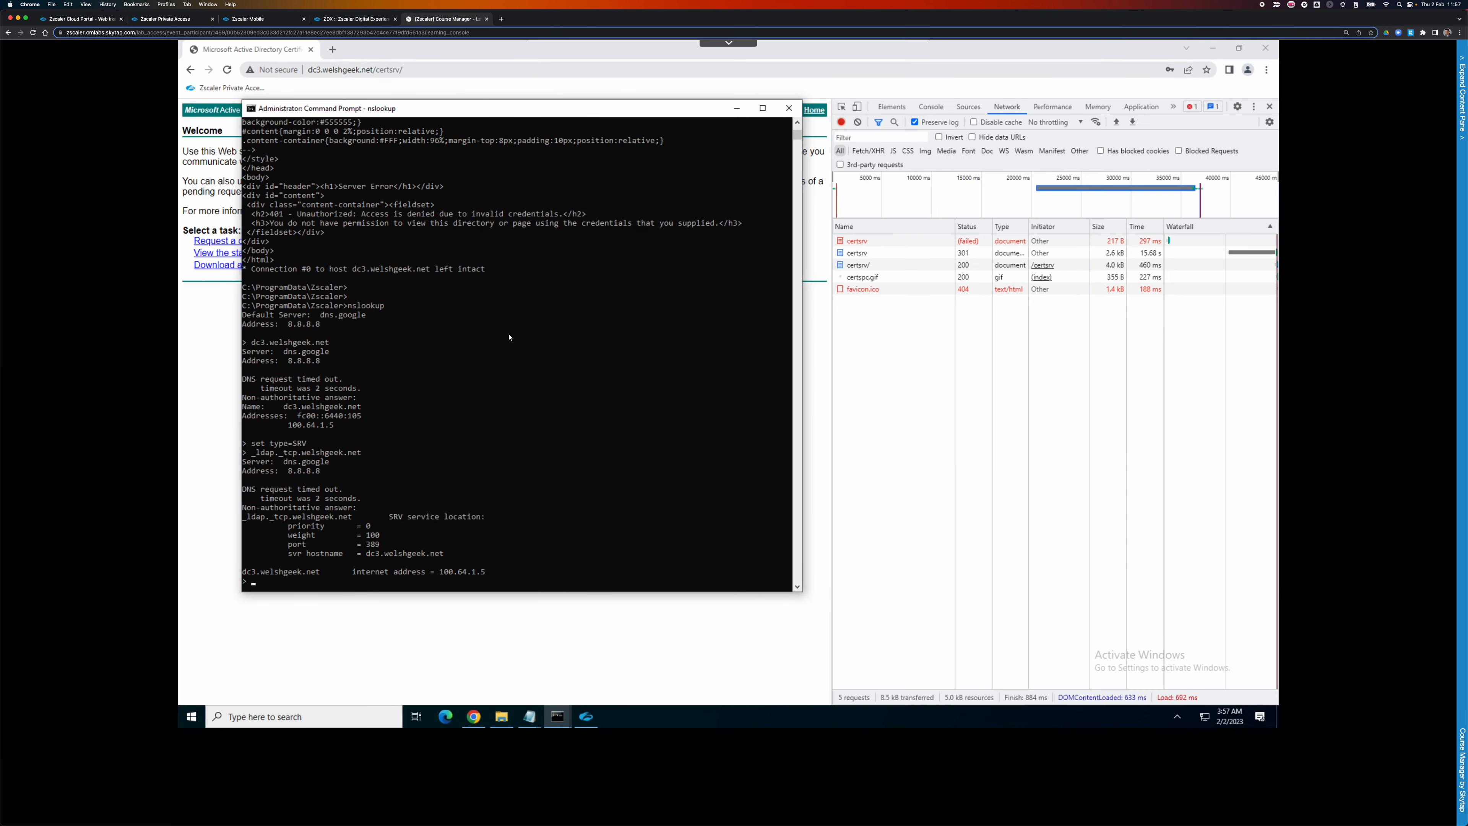
Rerun the LDAP SRV query and look up dc3.welshgeek.net with the Wildcard segment disabled.
key(Up)
key(Return)
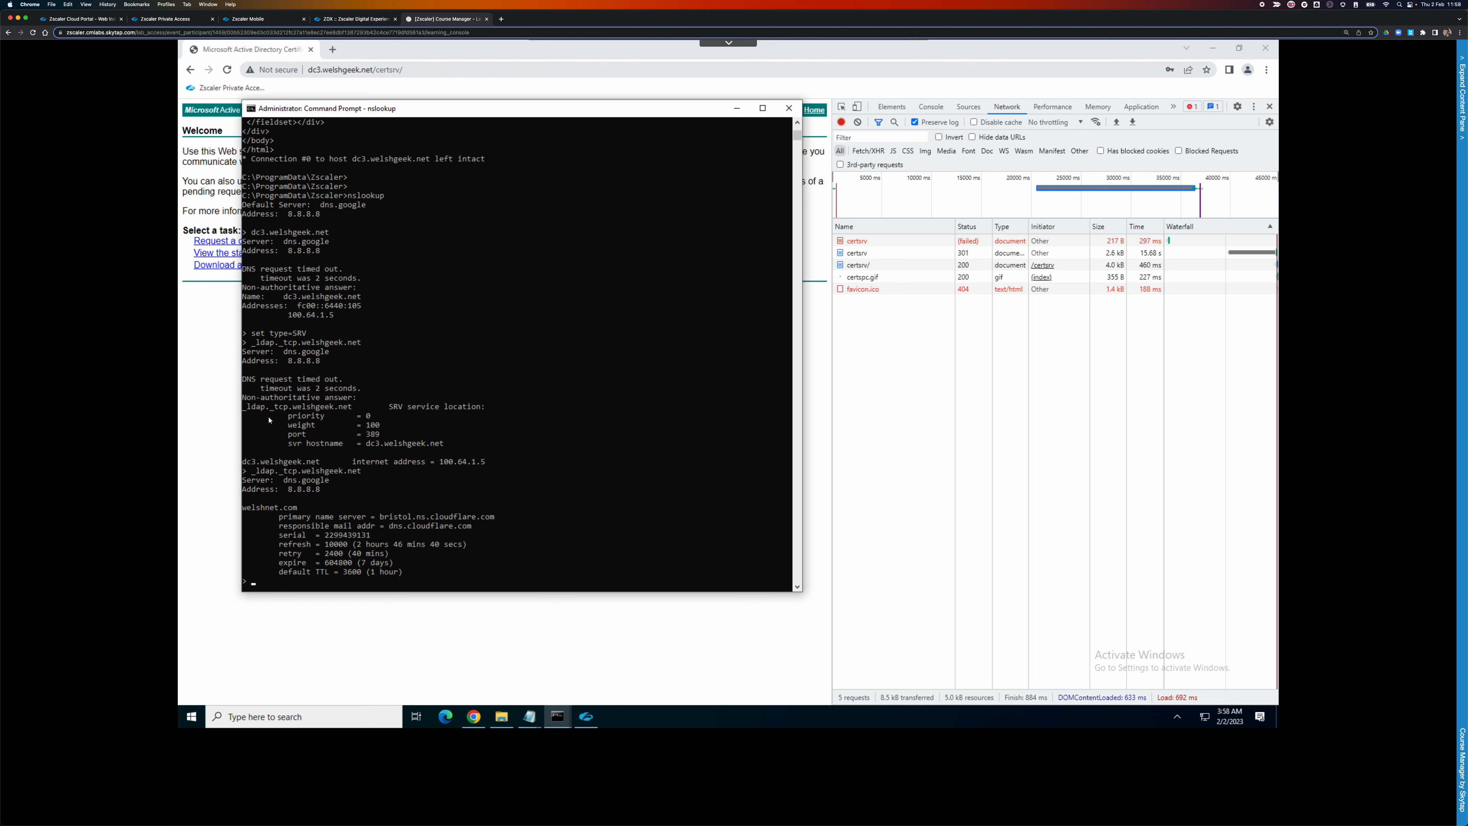
scroll(410, 437, up, 2)
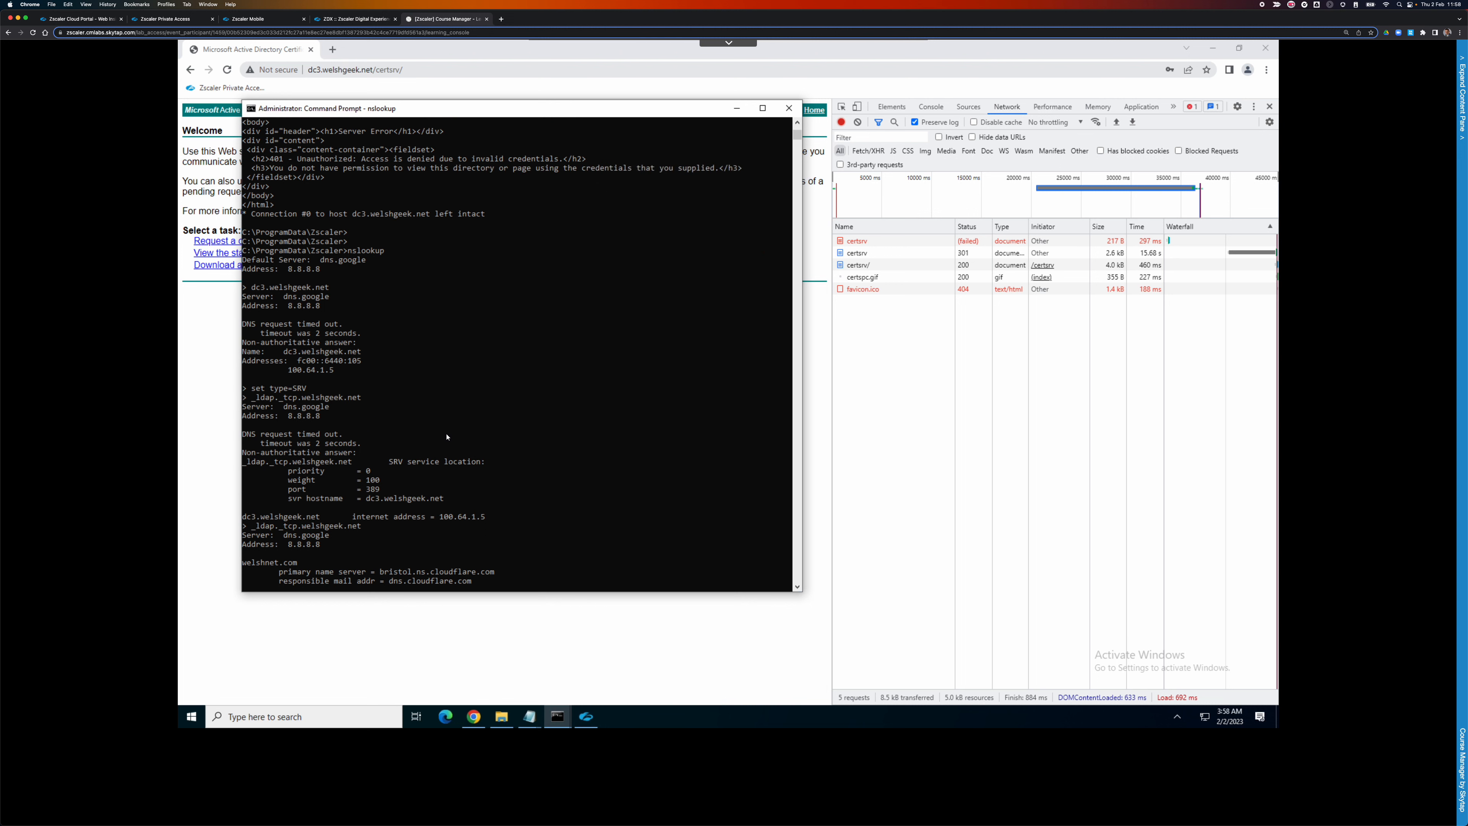
scroll(447, 436, down, 3)
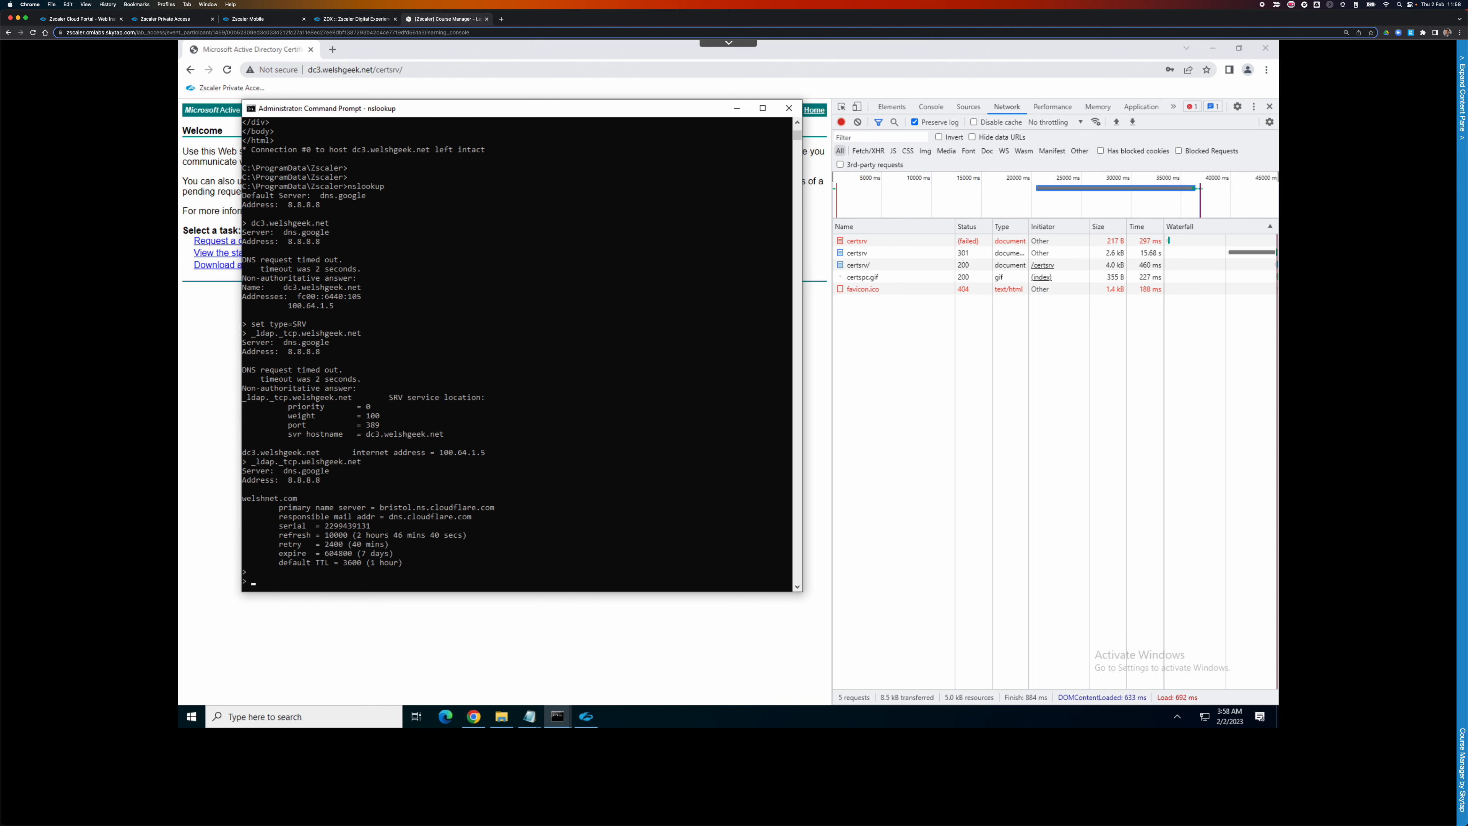
text(dc3.welshgeek.net)
key(Return)
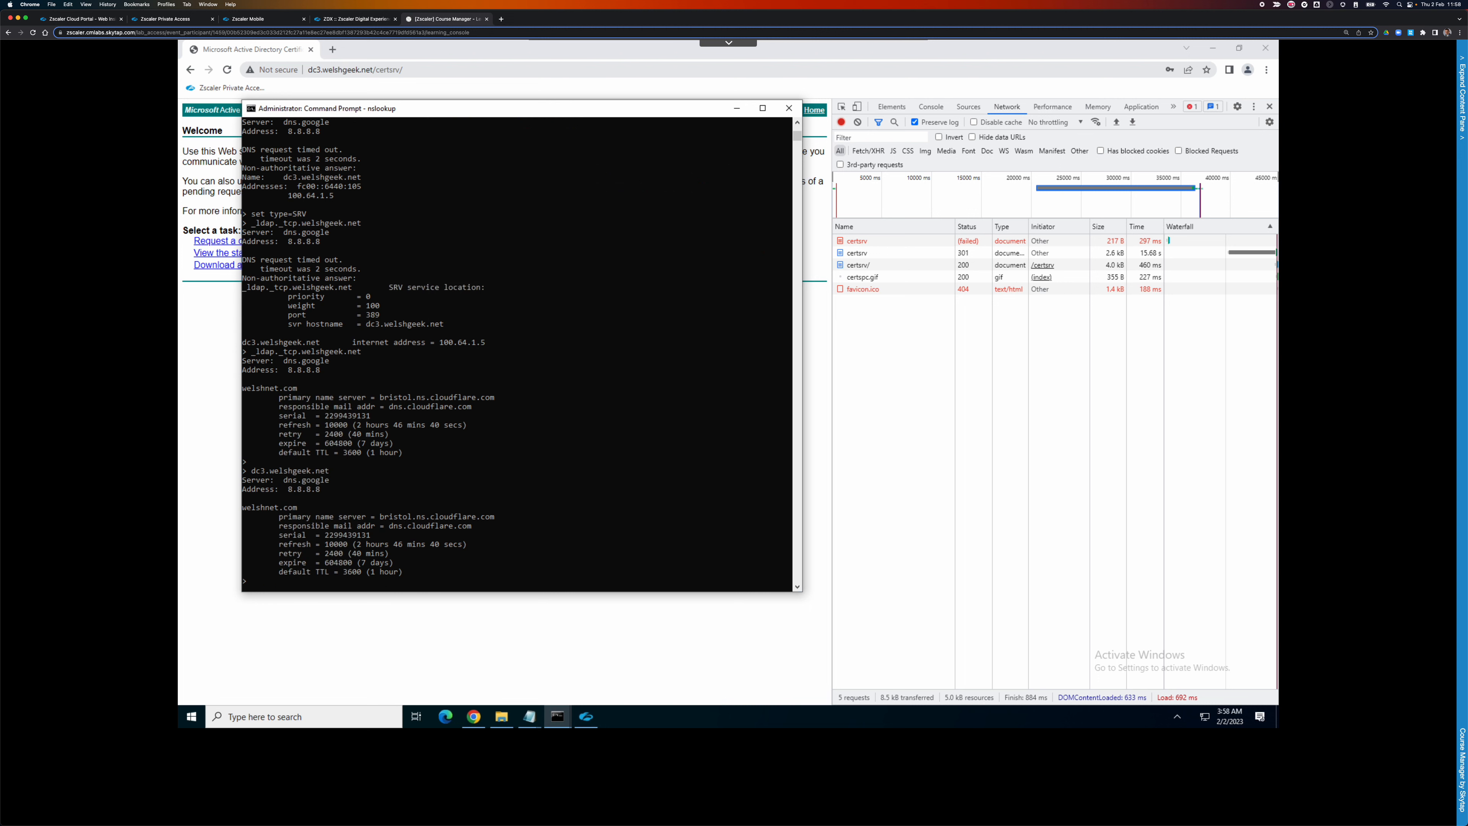
Repeat the dc3.welshgeek.net lookup, including dc3.welshgeek.net., which returns CNAME welshgeek.net via dns.google.
key(Up)
key(Return)
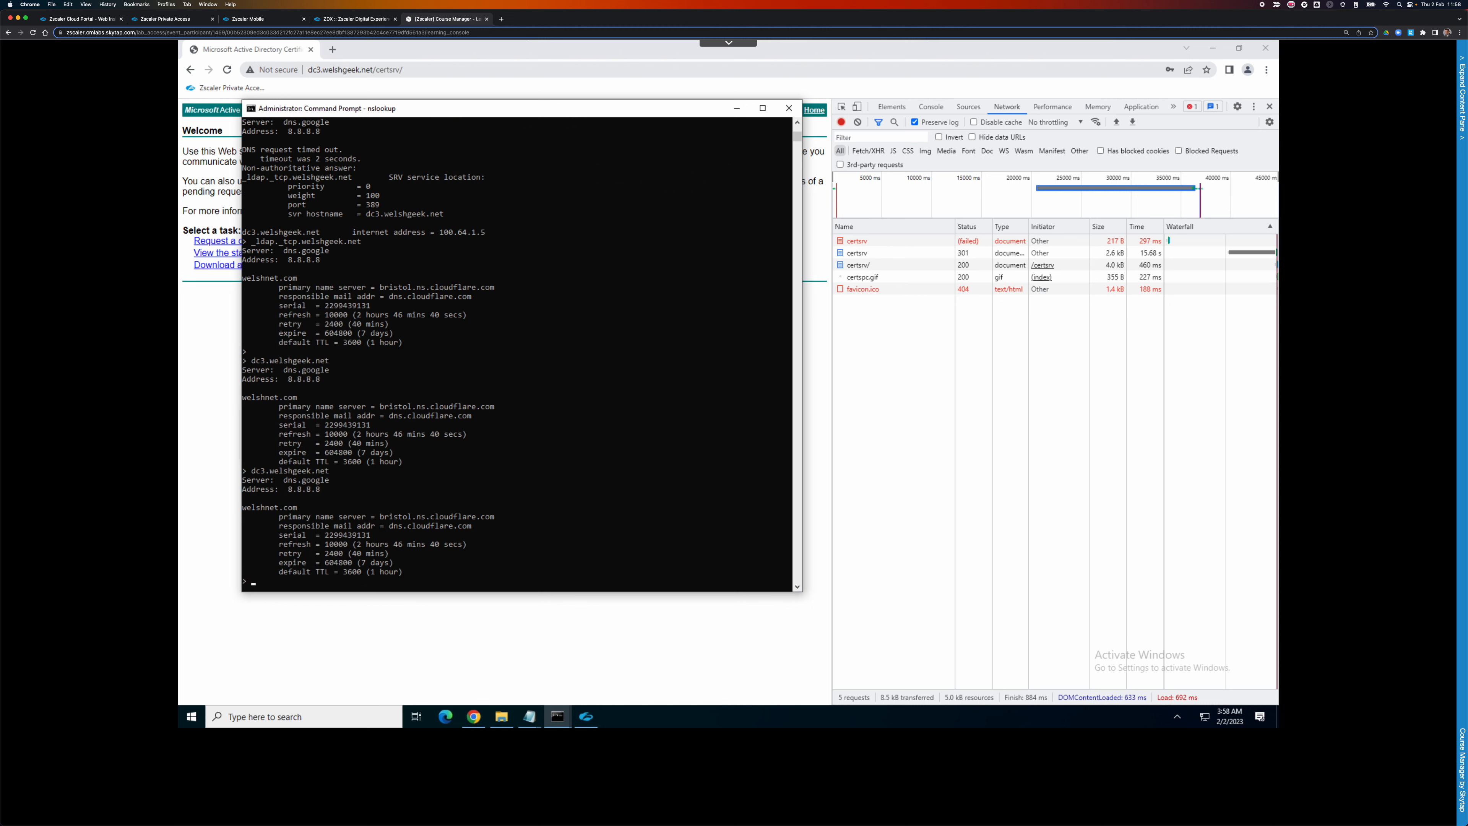
key(Up)
key(Return)
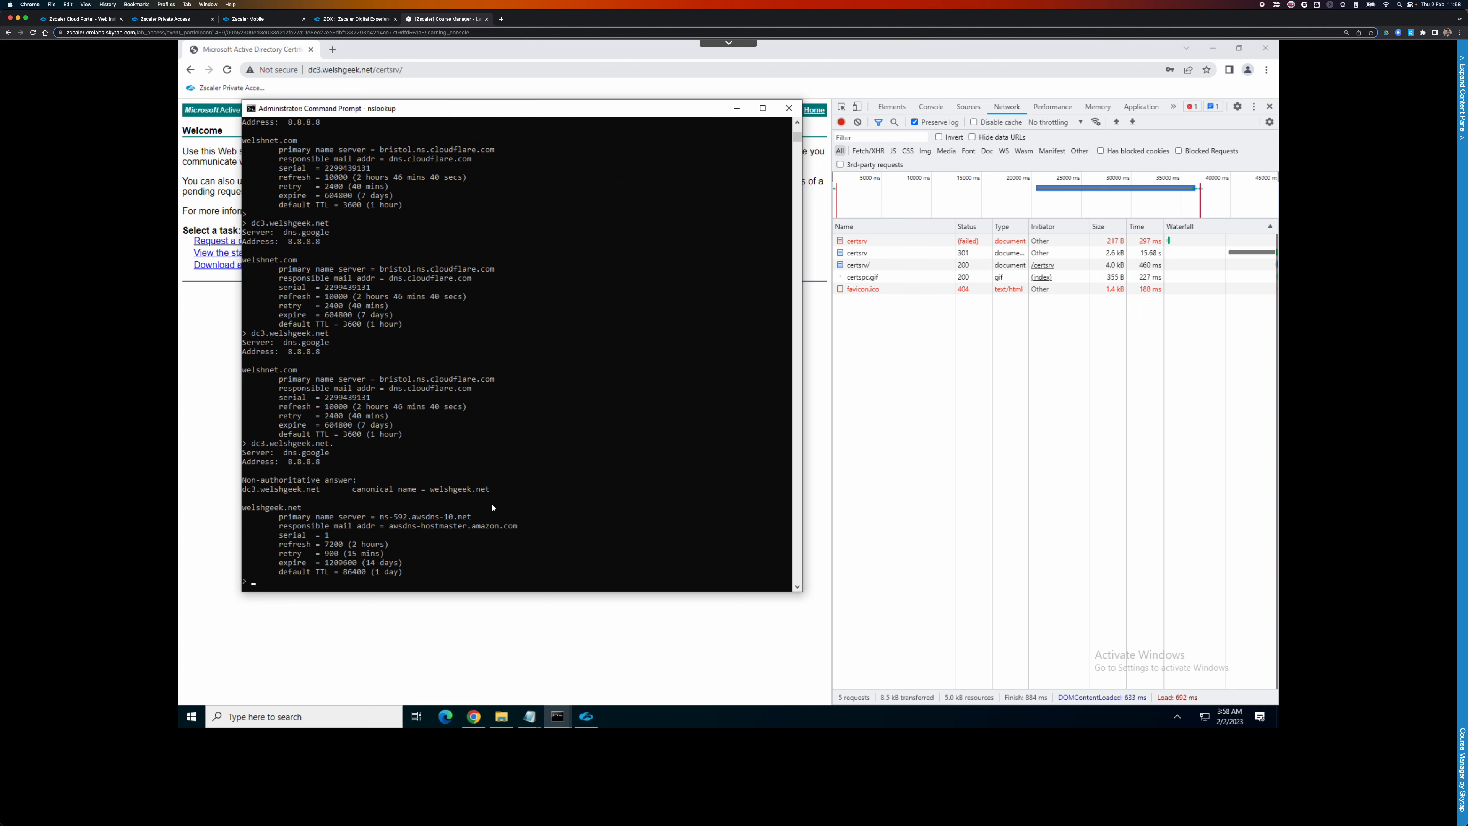
key(Up)
key(BackSpace)
key(BackSpace)
key(BackSpace)
key(BackSpace)
key(BackSpace)
key(BackSpace)
key(BackSpace)
key(BackSpace)
key(BackSpace)
key(BackSpace)
key(BackSpace)
key(BackSpace)
key(BackSpace)
key(BackSpace)
key(BackSpace)
key(BackSpace)
key(BackSpace)
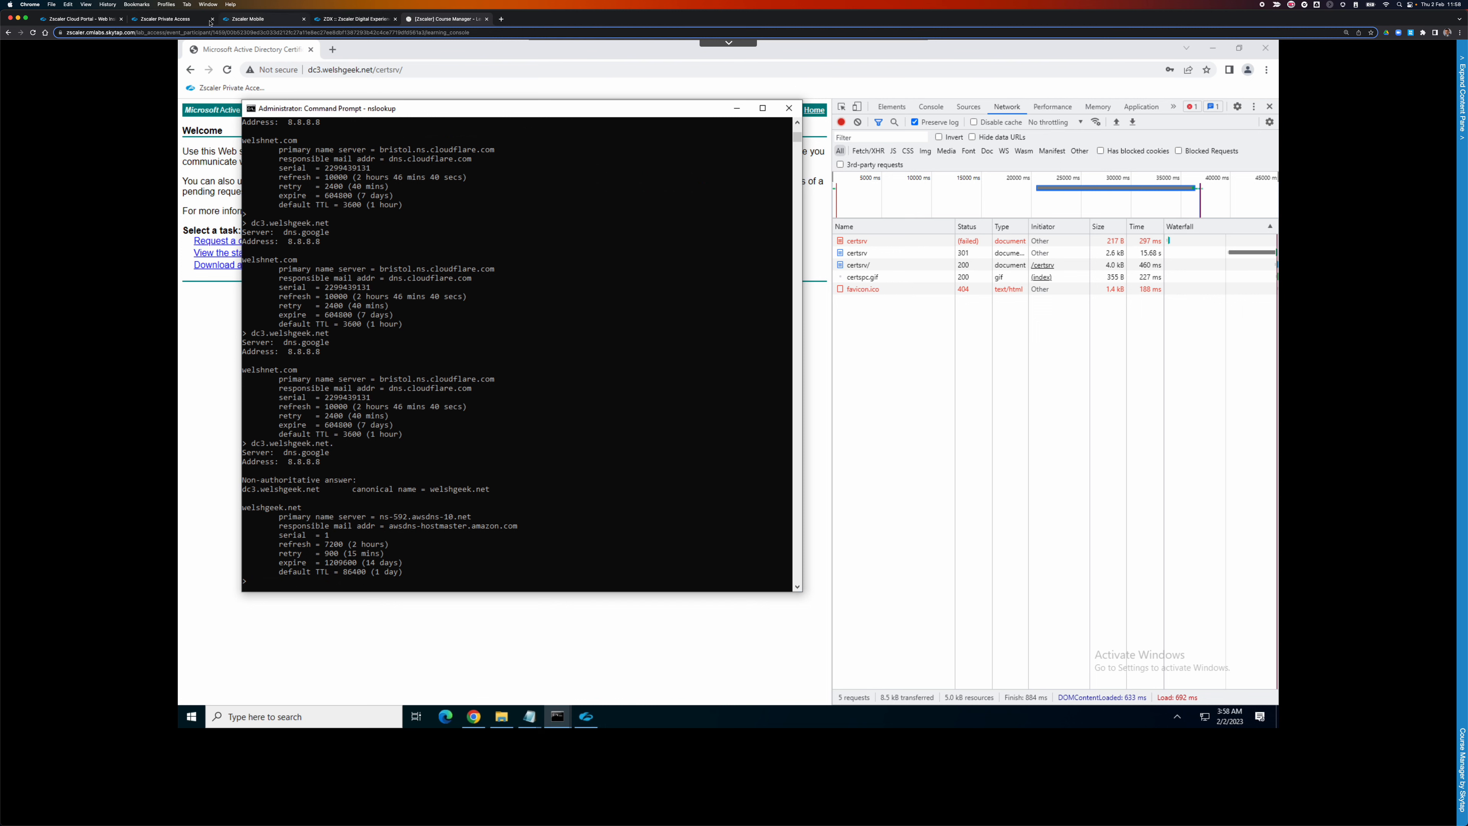
click(174, 19)
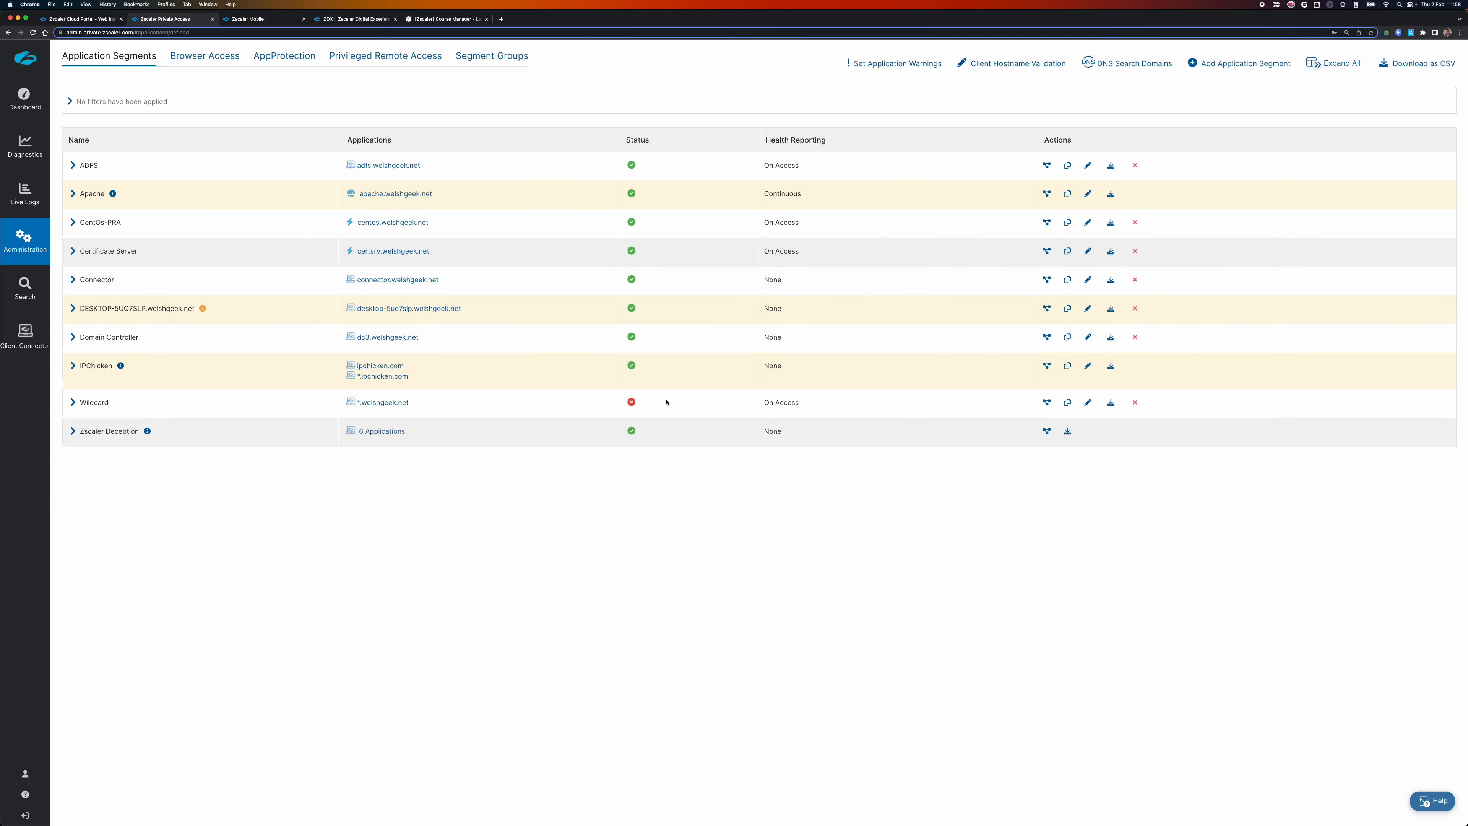
Edit the Wildcard *.welshgeek.net segment past the port 53 warning, set Status to Enabled and save.
click(1087, 402)
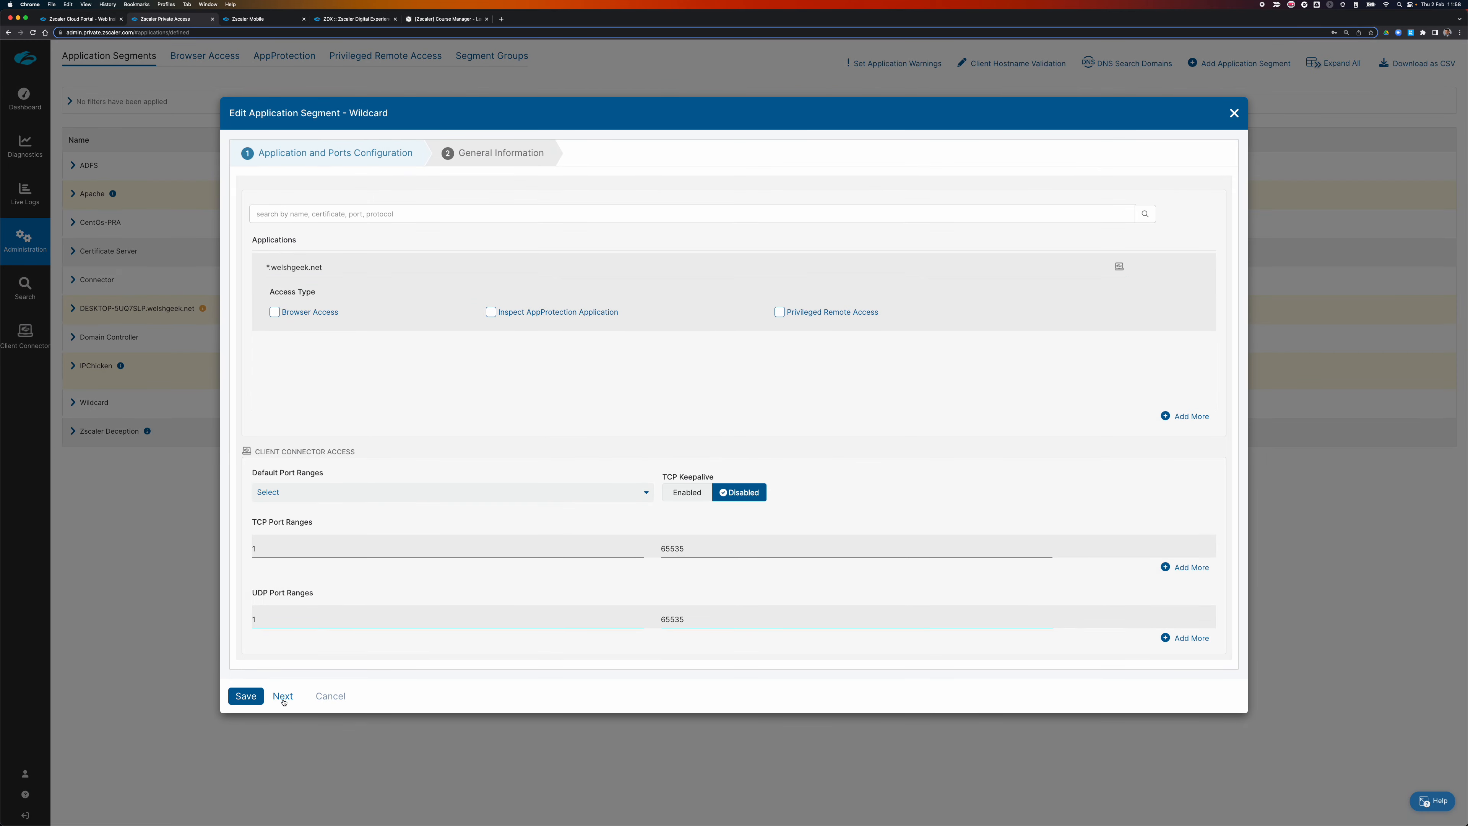
click(282, 697)
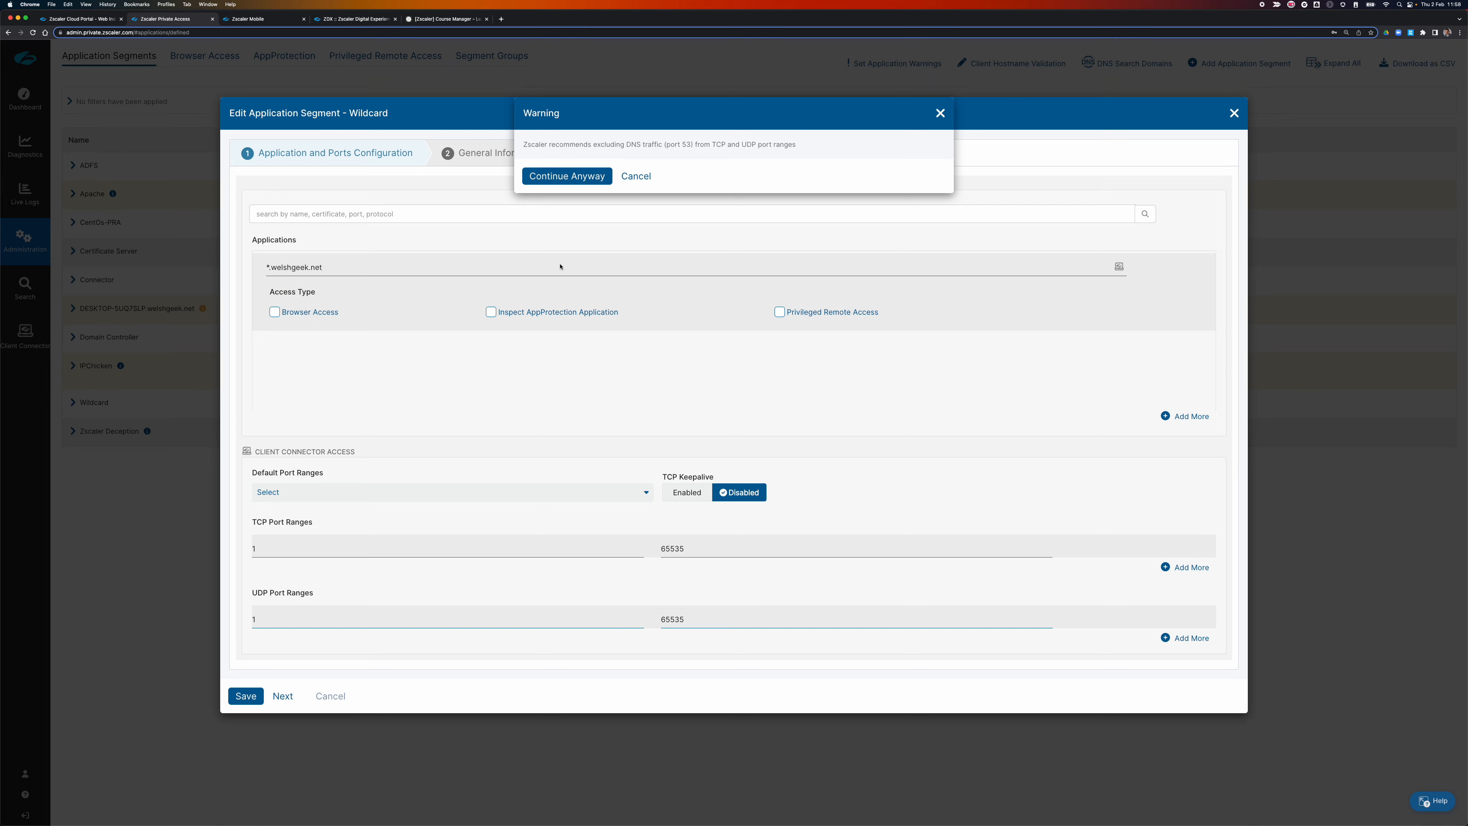
click(567, 177)
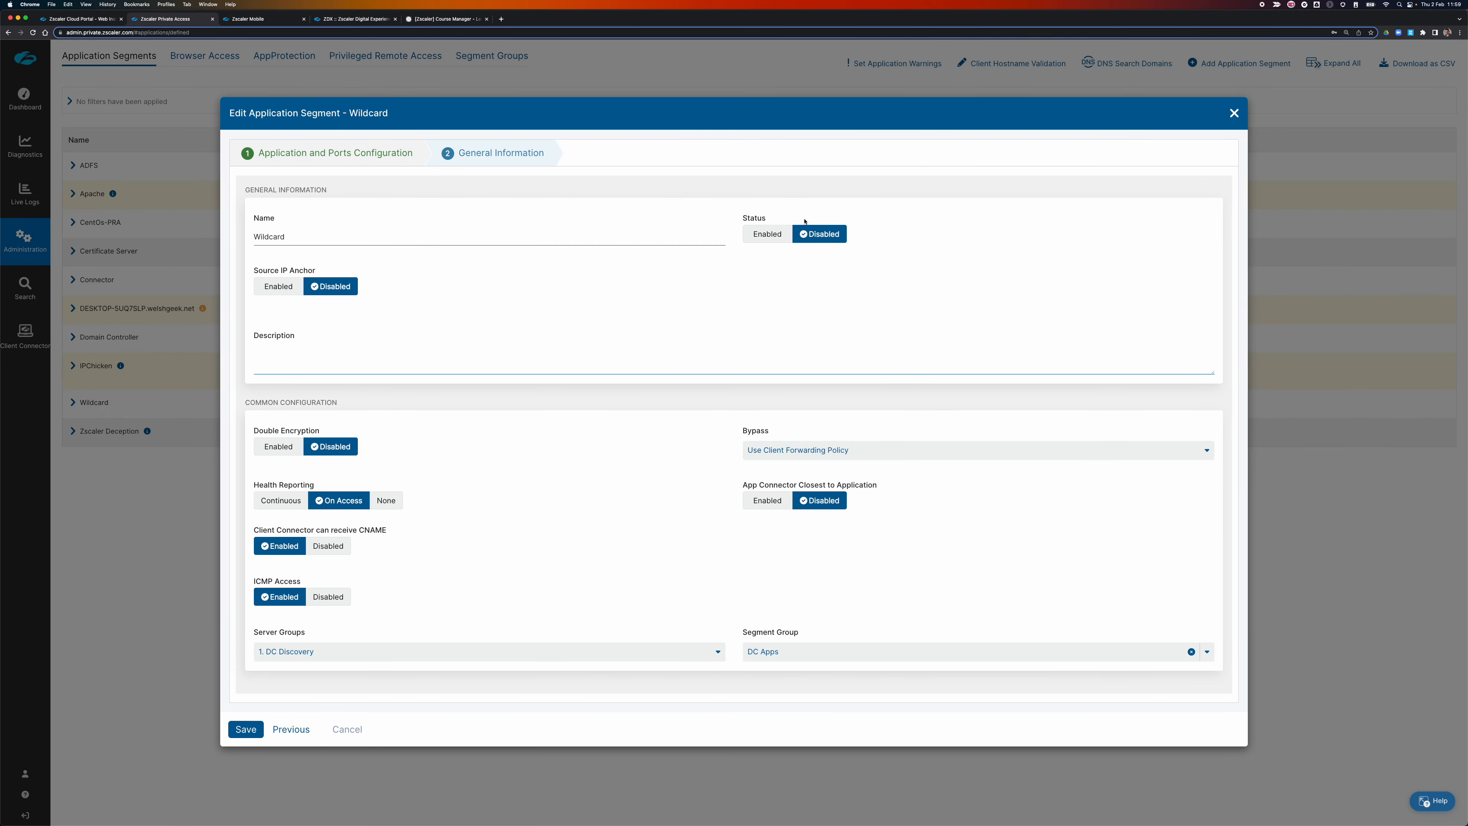
click(774, 235)
click(246, 729)
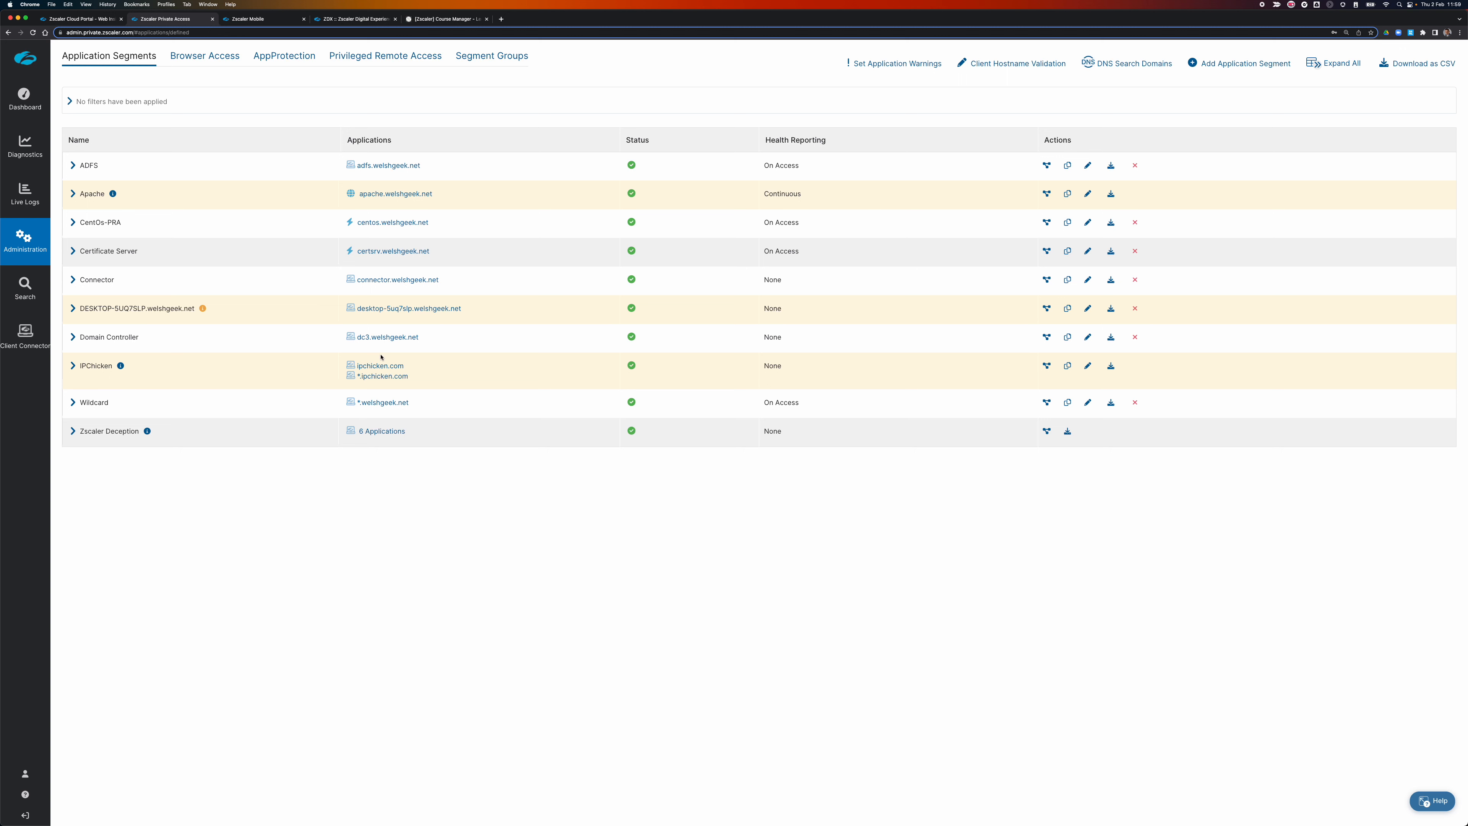
click(25, 146)
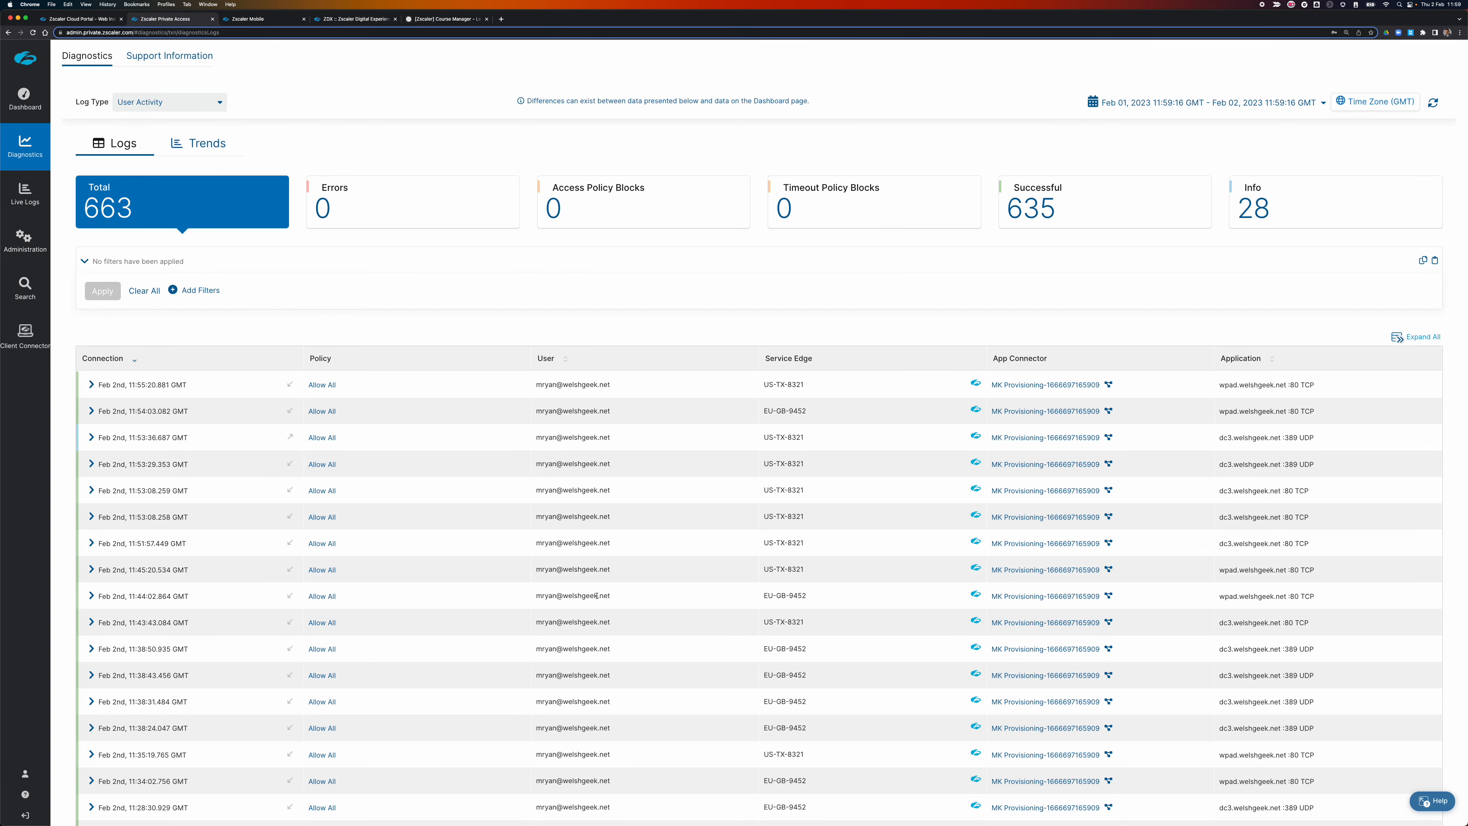
Mark the dc3.welshgeek.net :389 UDP log entry, view Trends, then switch Log Type to App Connector Status.
triple_click(1315, 440)
click(198, 143)
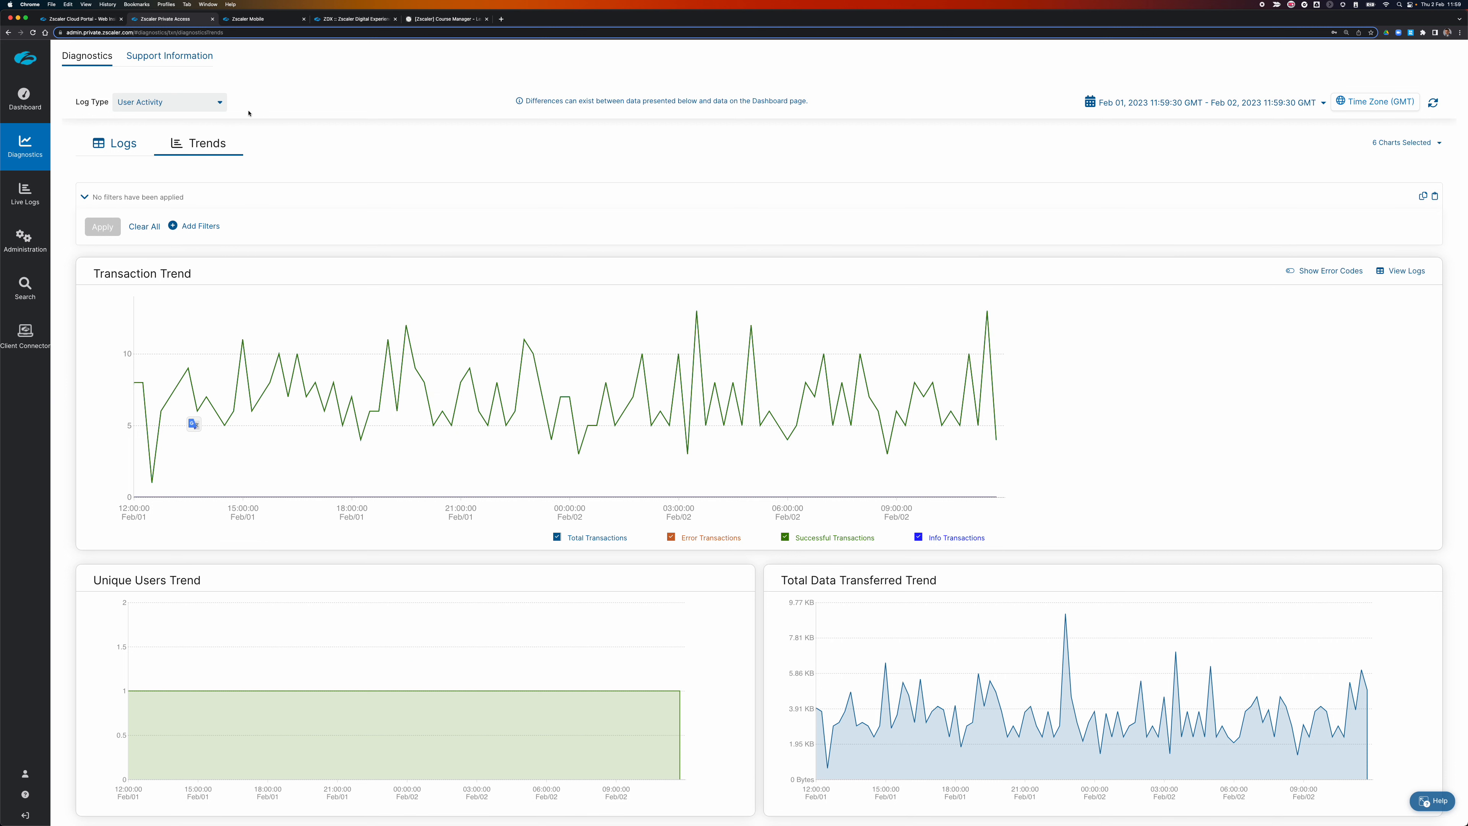
click(219, 104)
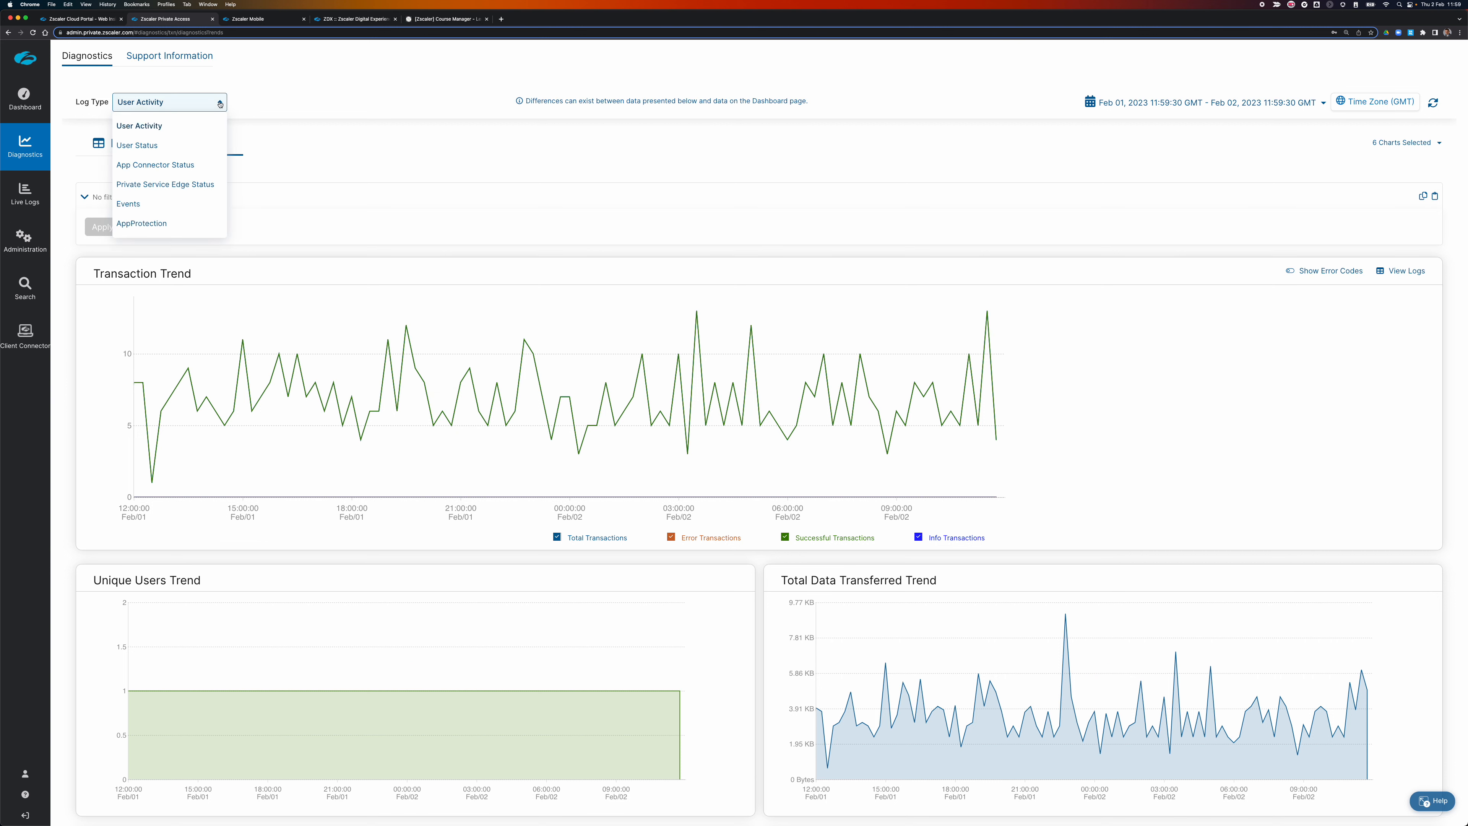
click(212, 165)
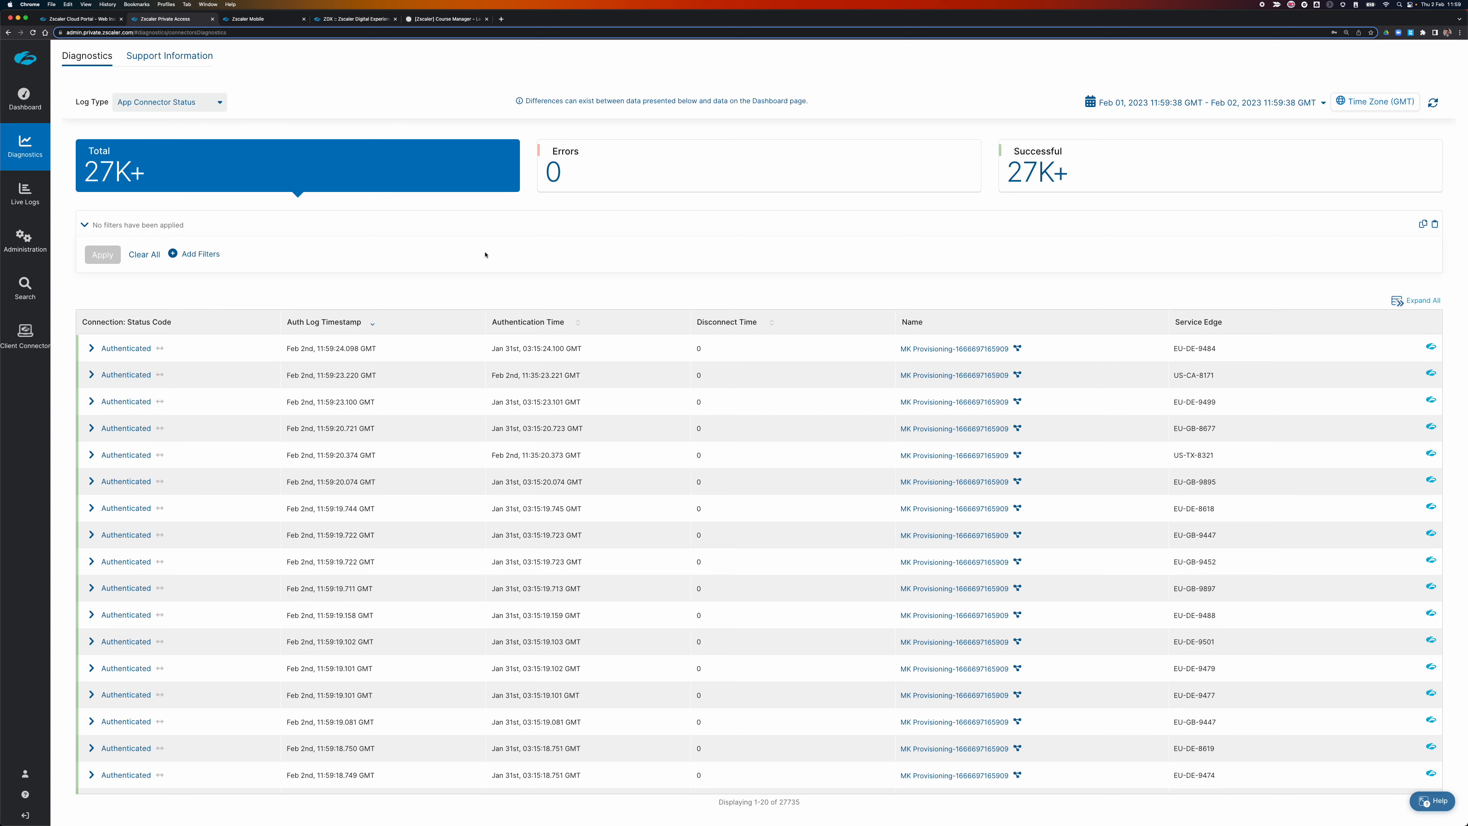
scroll(398, 294, down, 1)
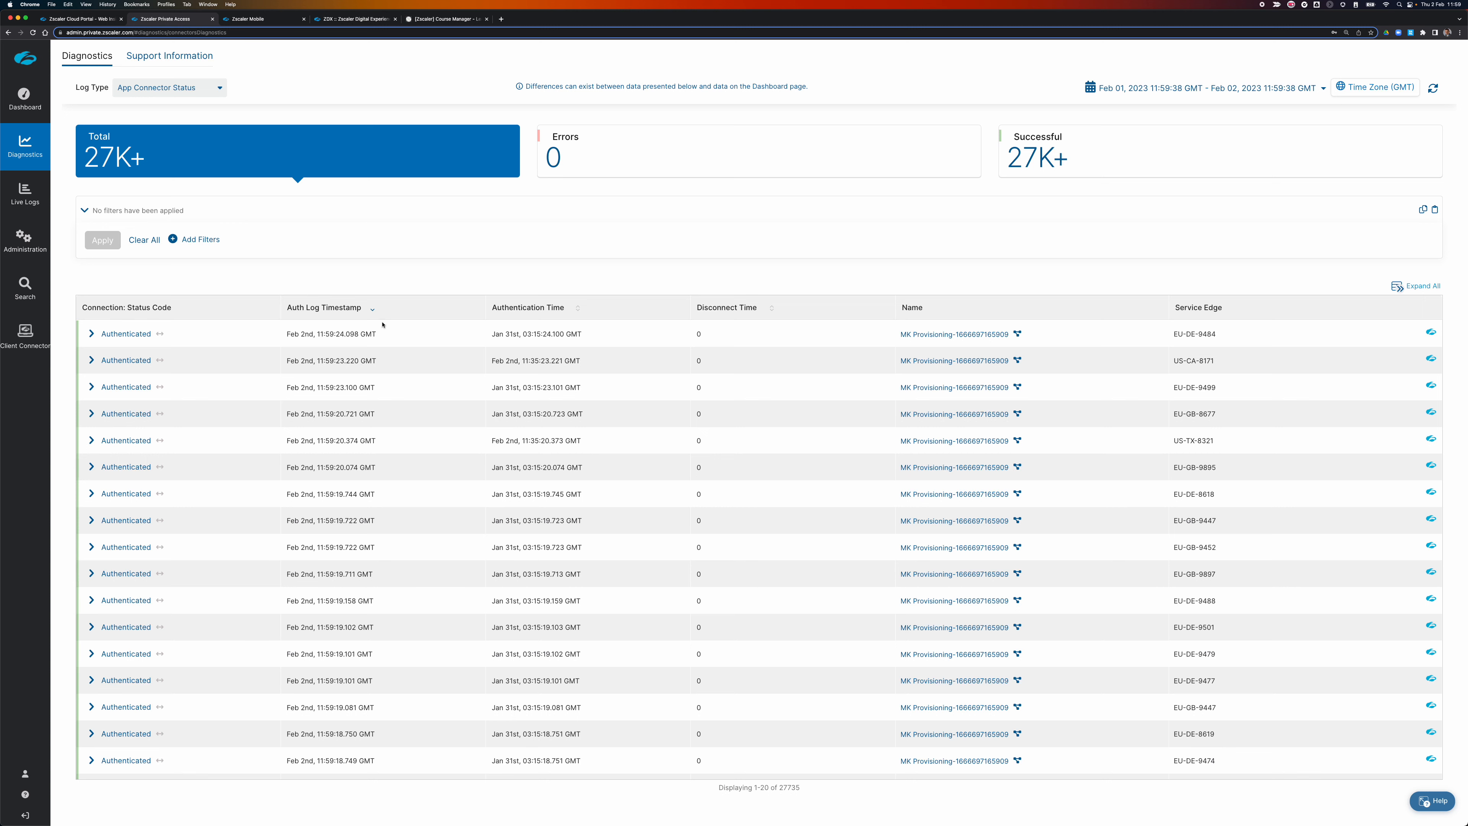
Browse the dashboard's App Connectors, Private Service Edges and Users statistics, then go back to Diagnostics.
click(24, 98)
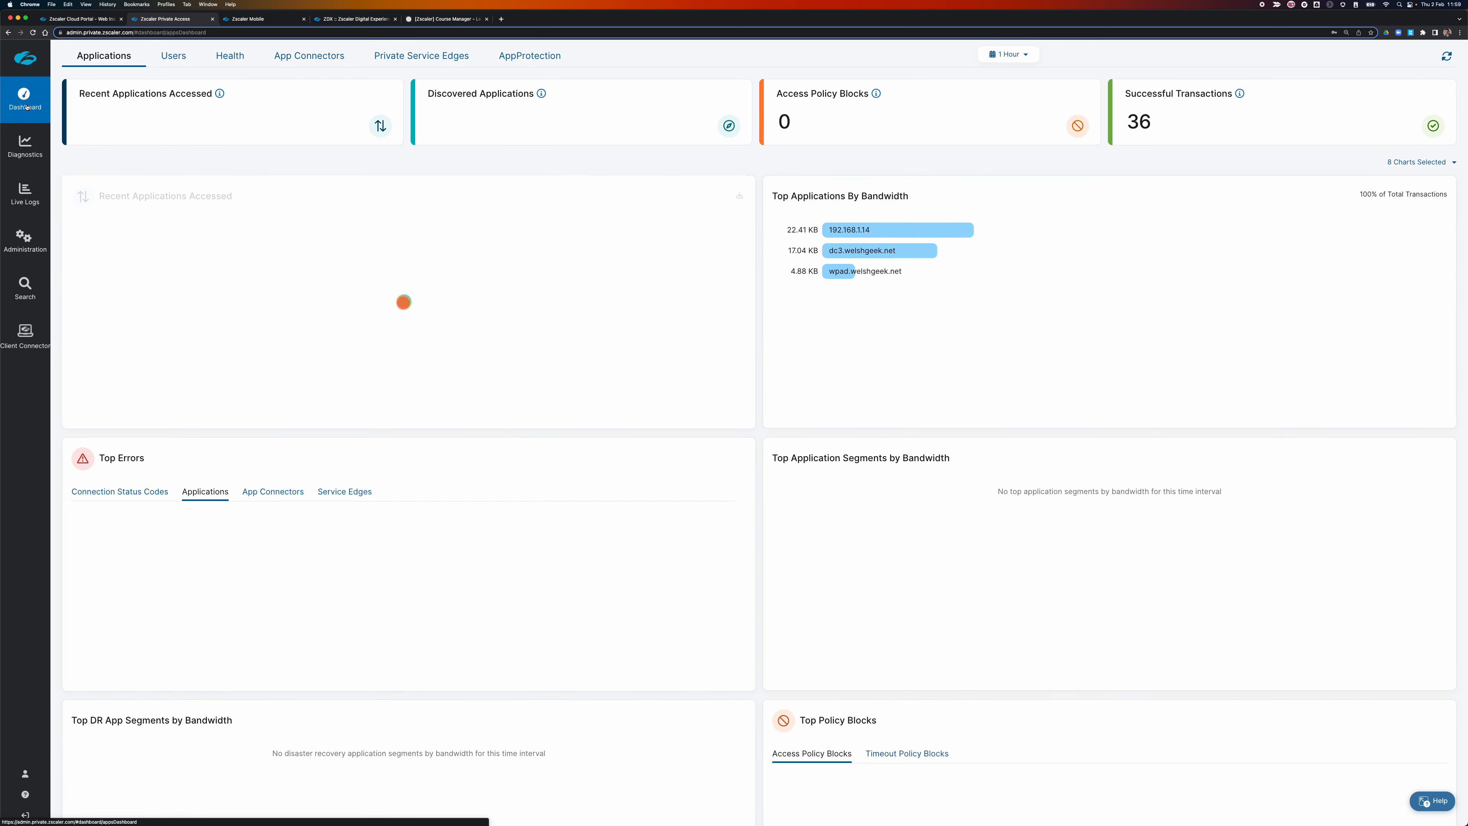
click(302, 57)
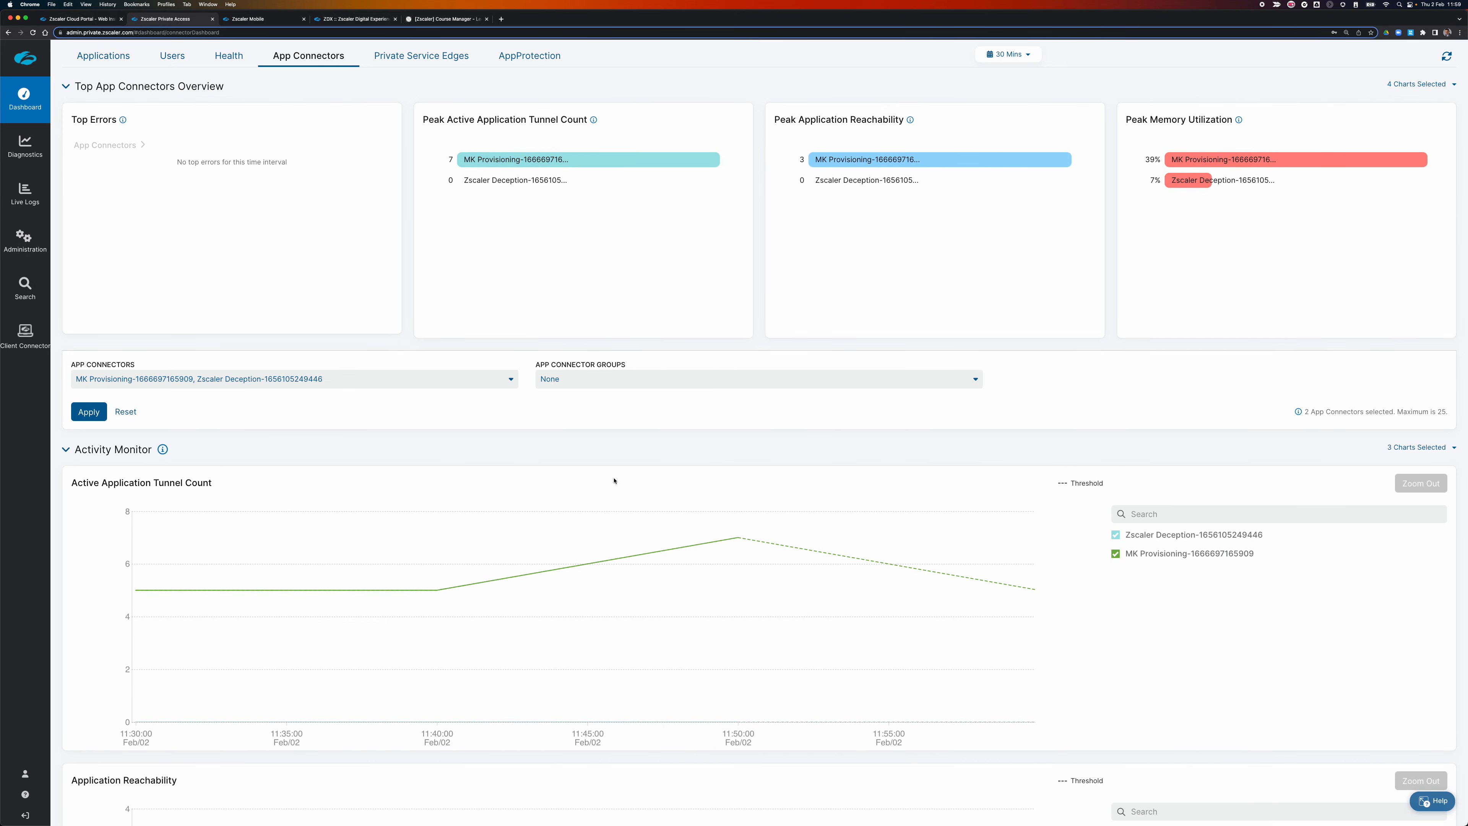
scroll(613, 480, down, 2)
scroll(614, 480, down, 5)
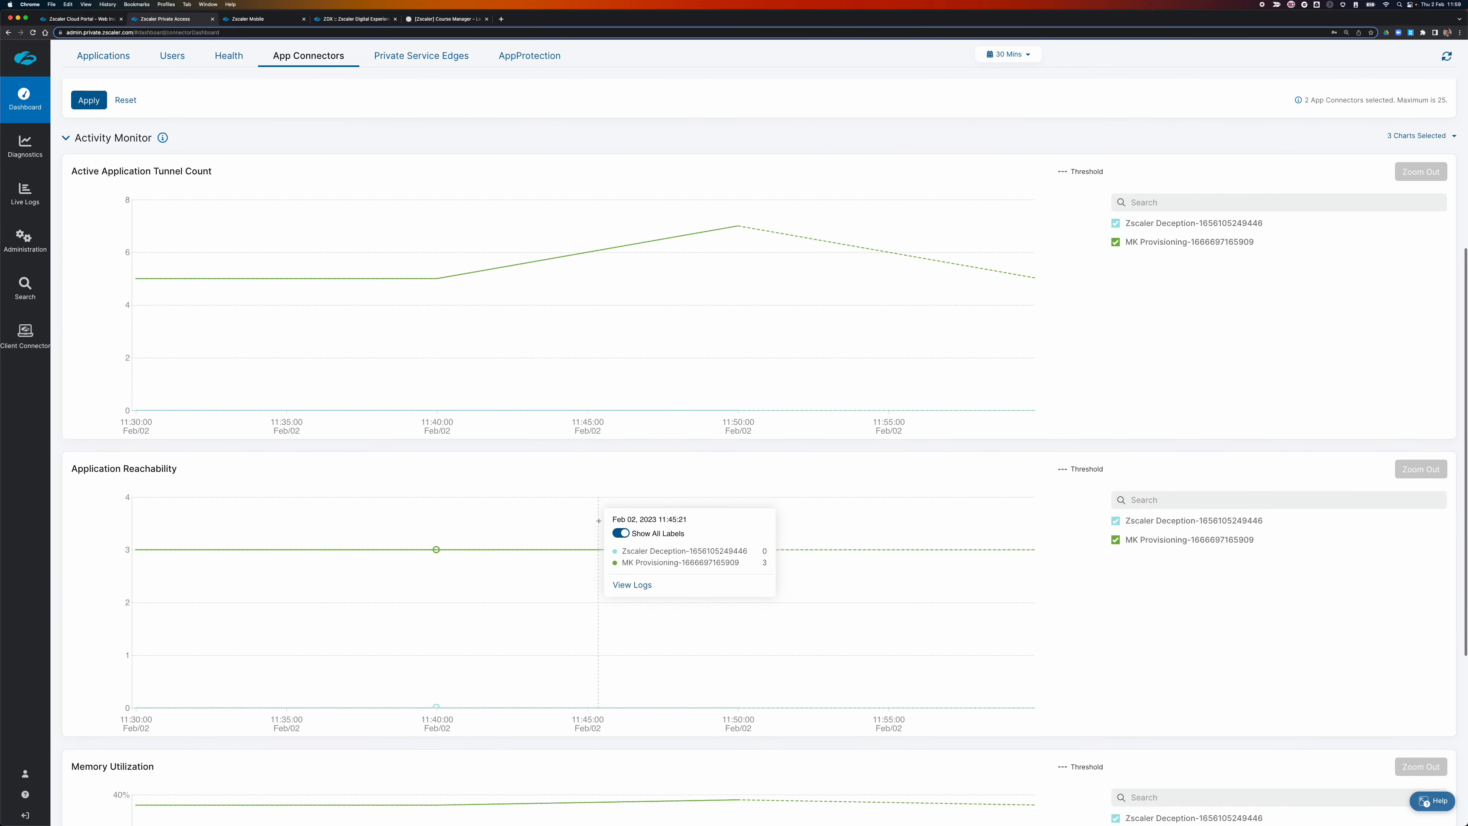
scroll(659, 552, down, 5)
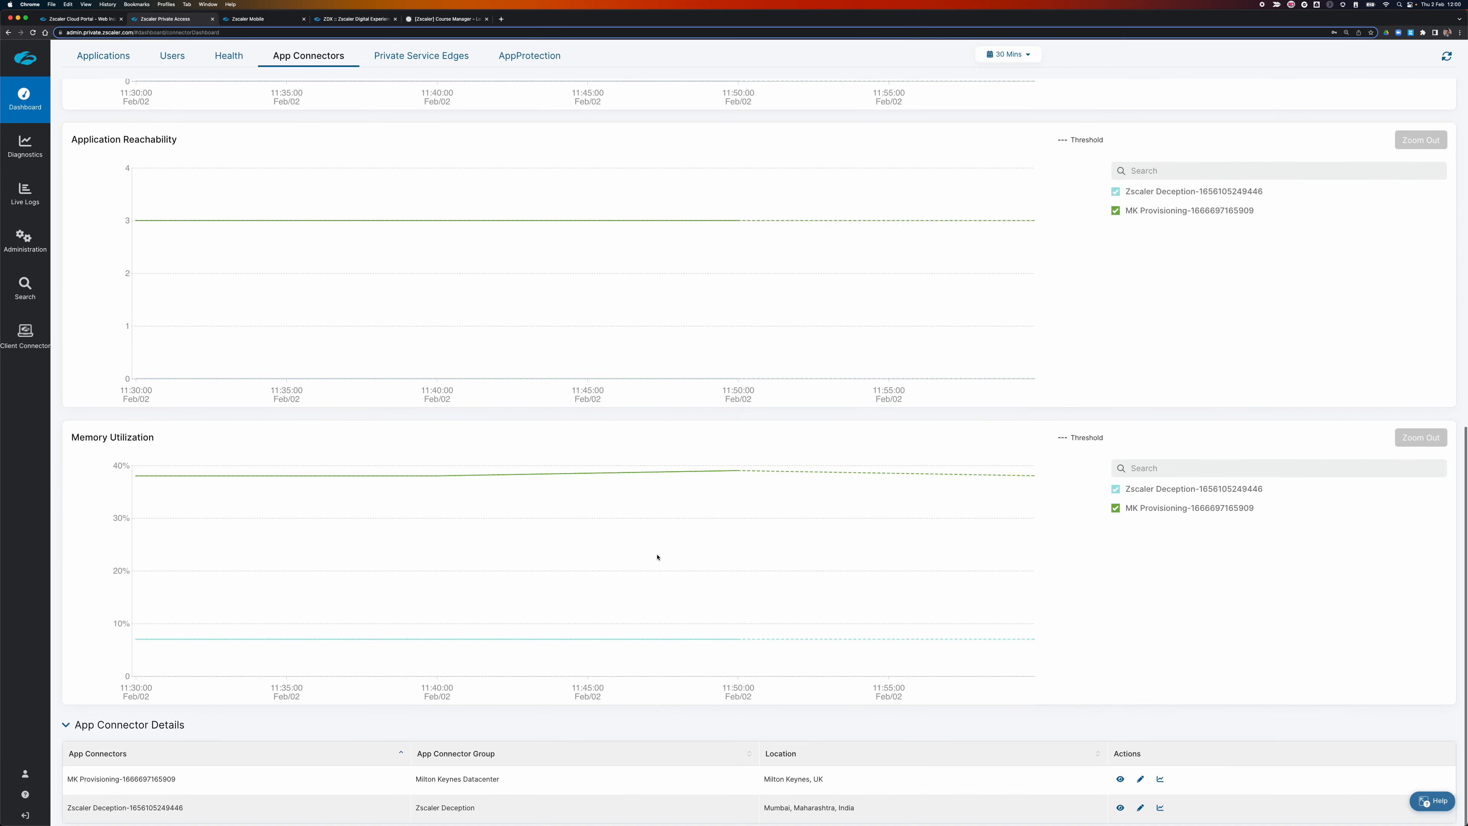
scroll(497, 619, up, 12)
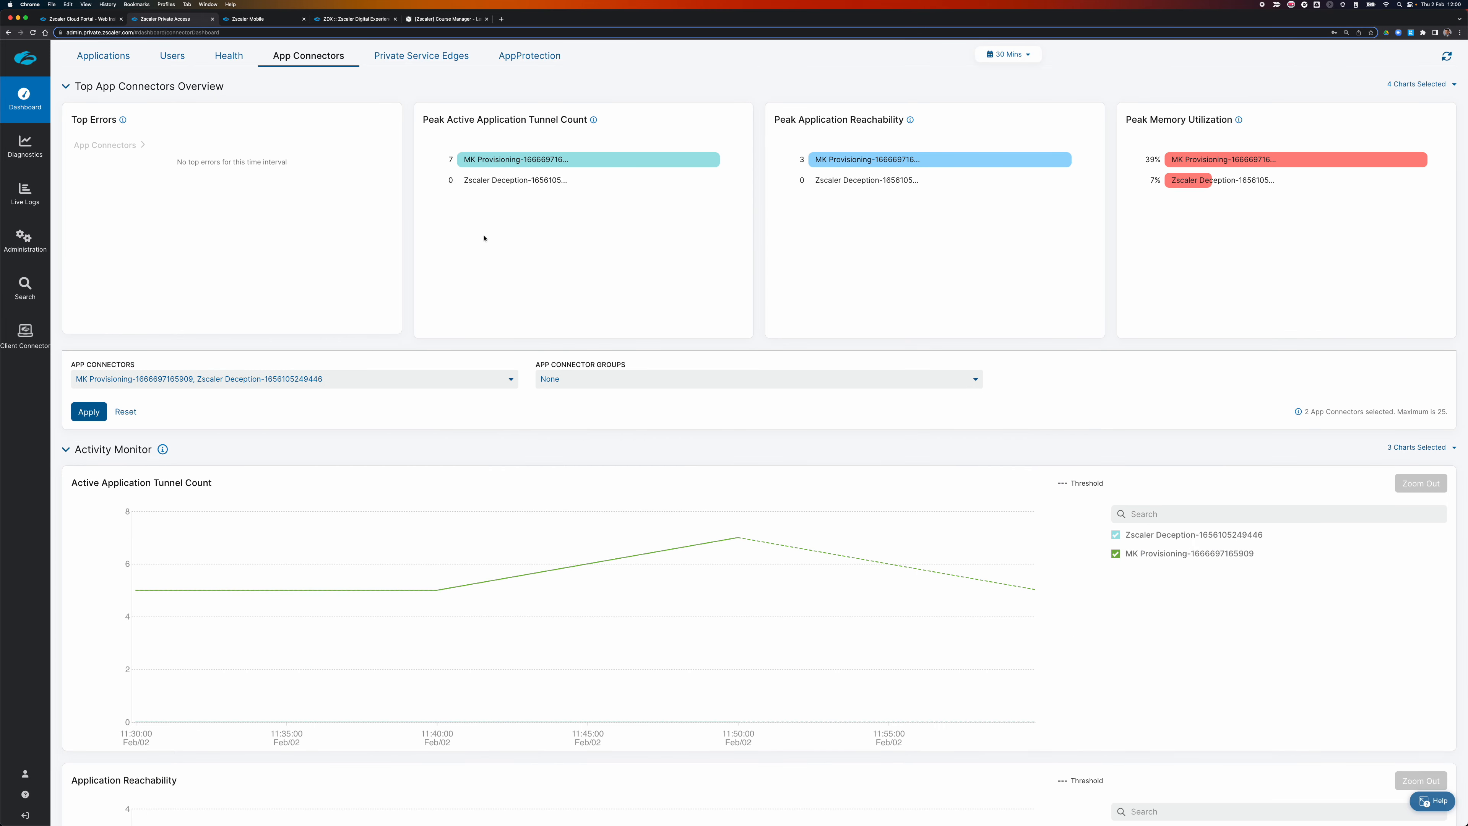
click(424, 58)
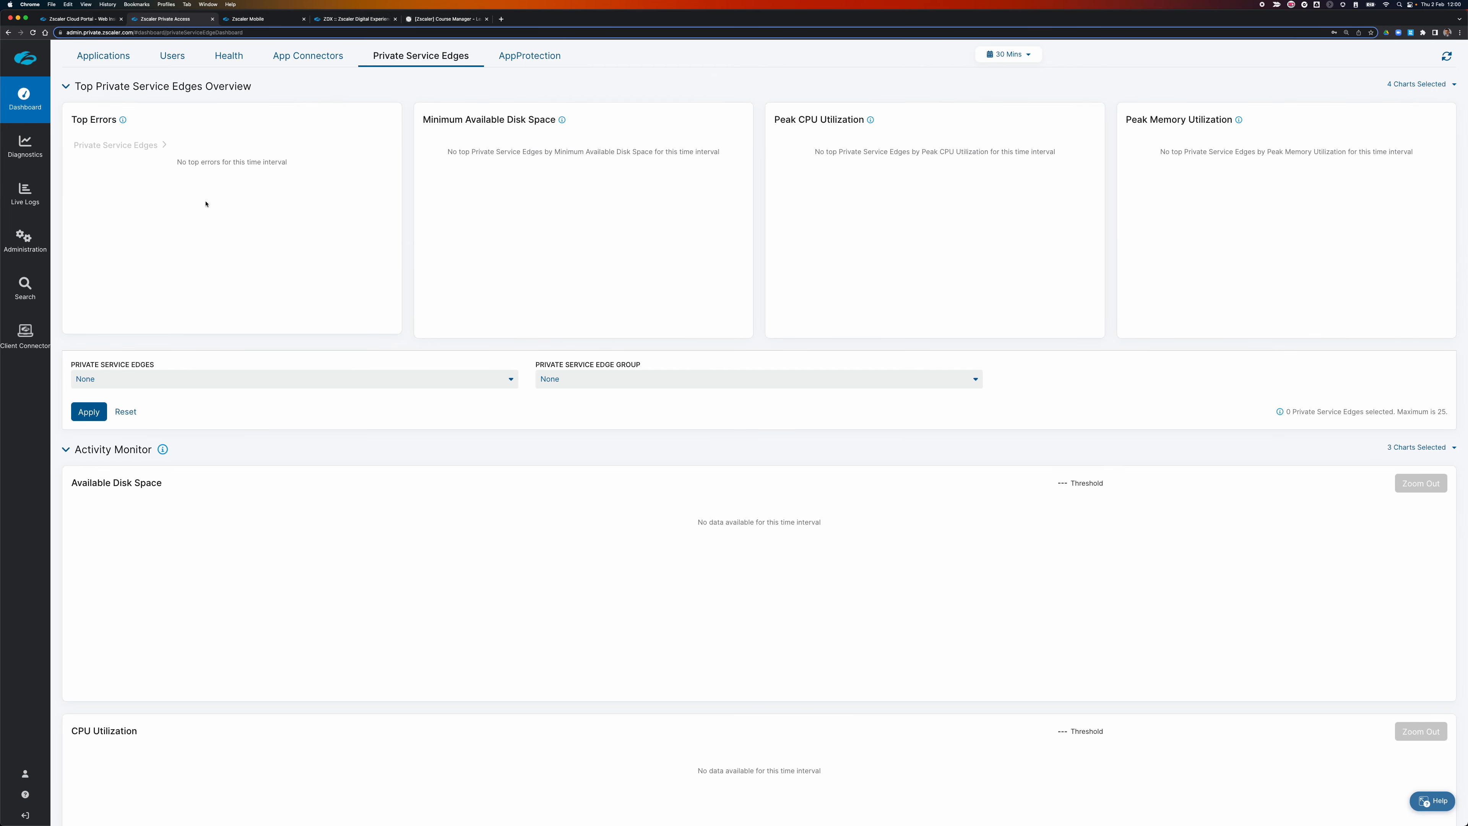
click(170, 57)
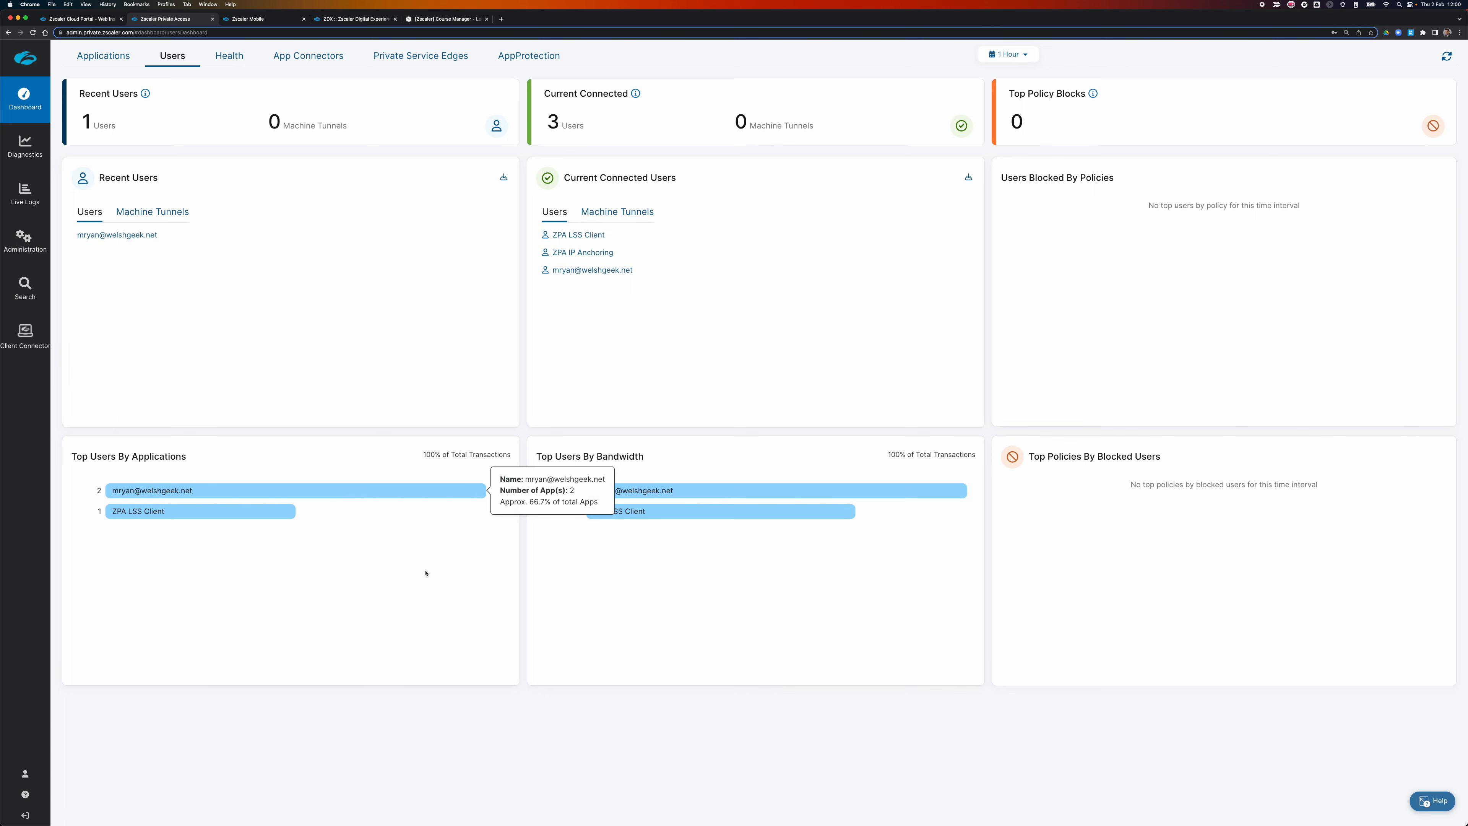
scroll(680, 371, down, 1)
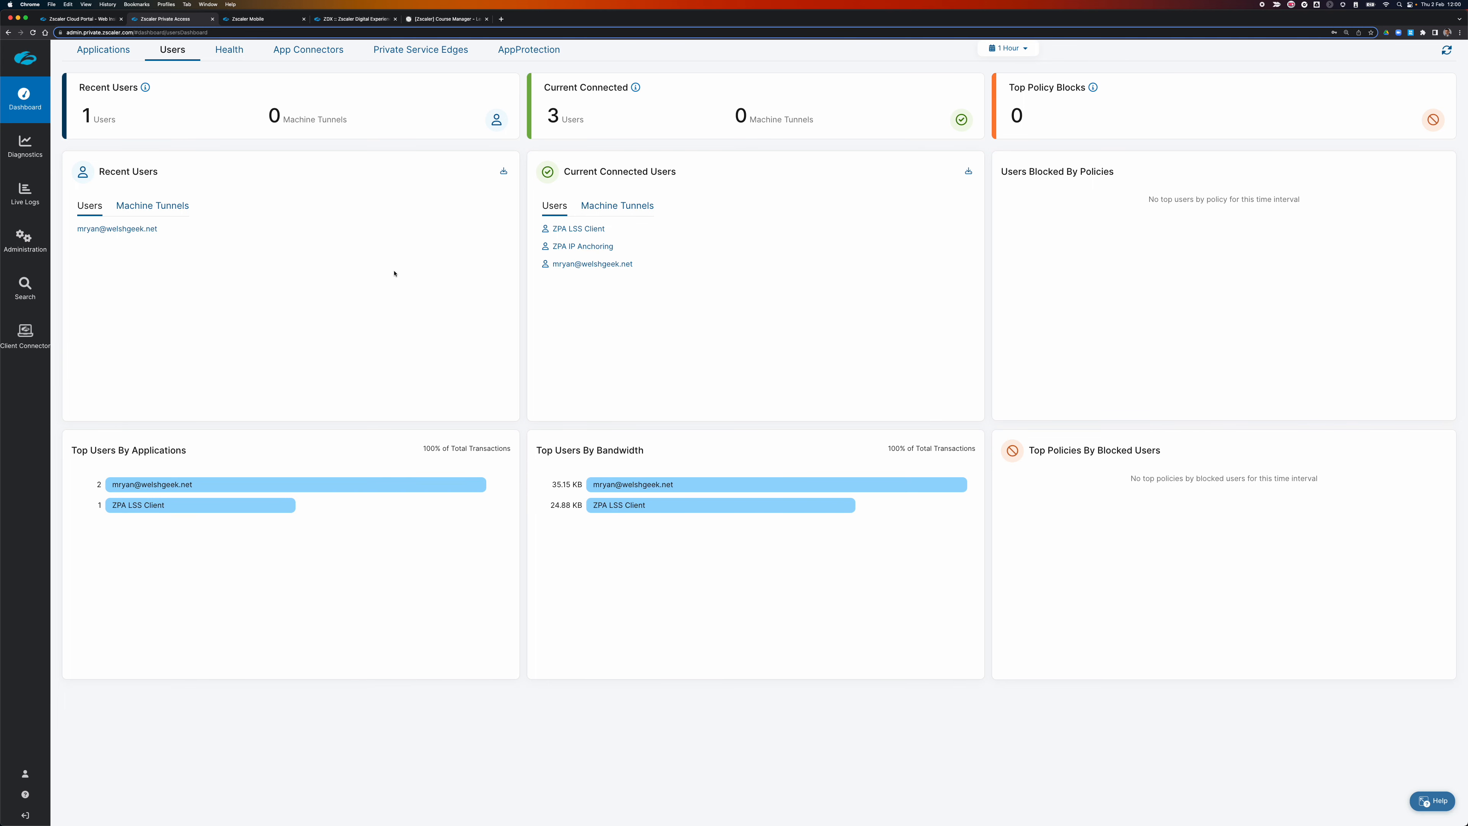
click(30, 157)
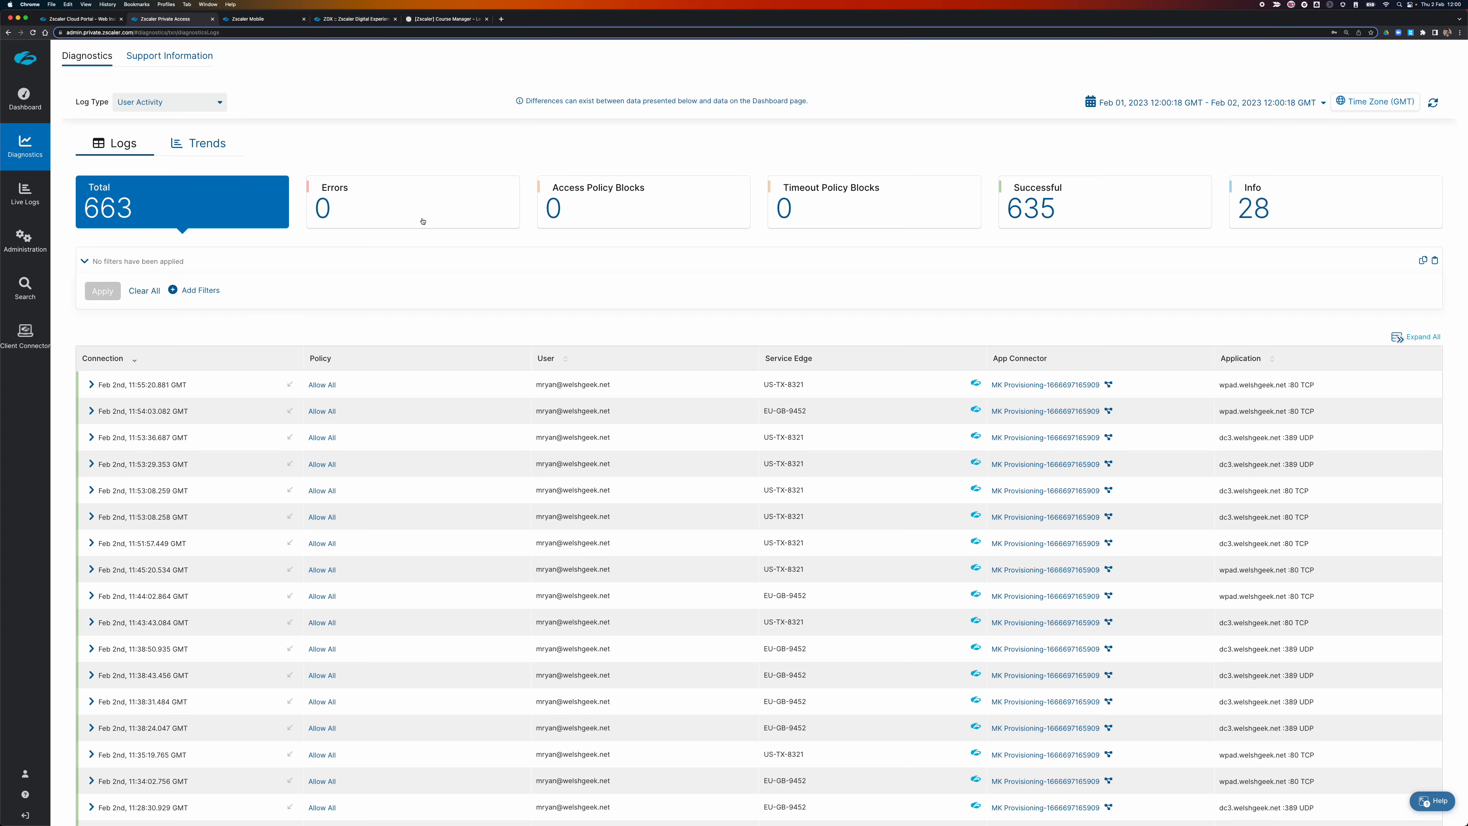
Widen the logs to 14 days, filter to Timeout Policy Blocks and inspect the first ADFS block.
click(1248, 103)
click(1246, 250)
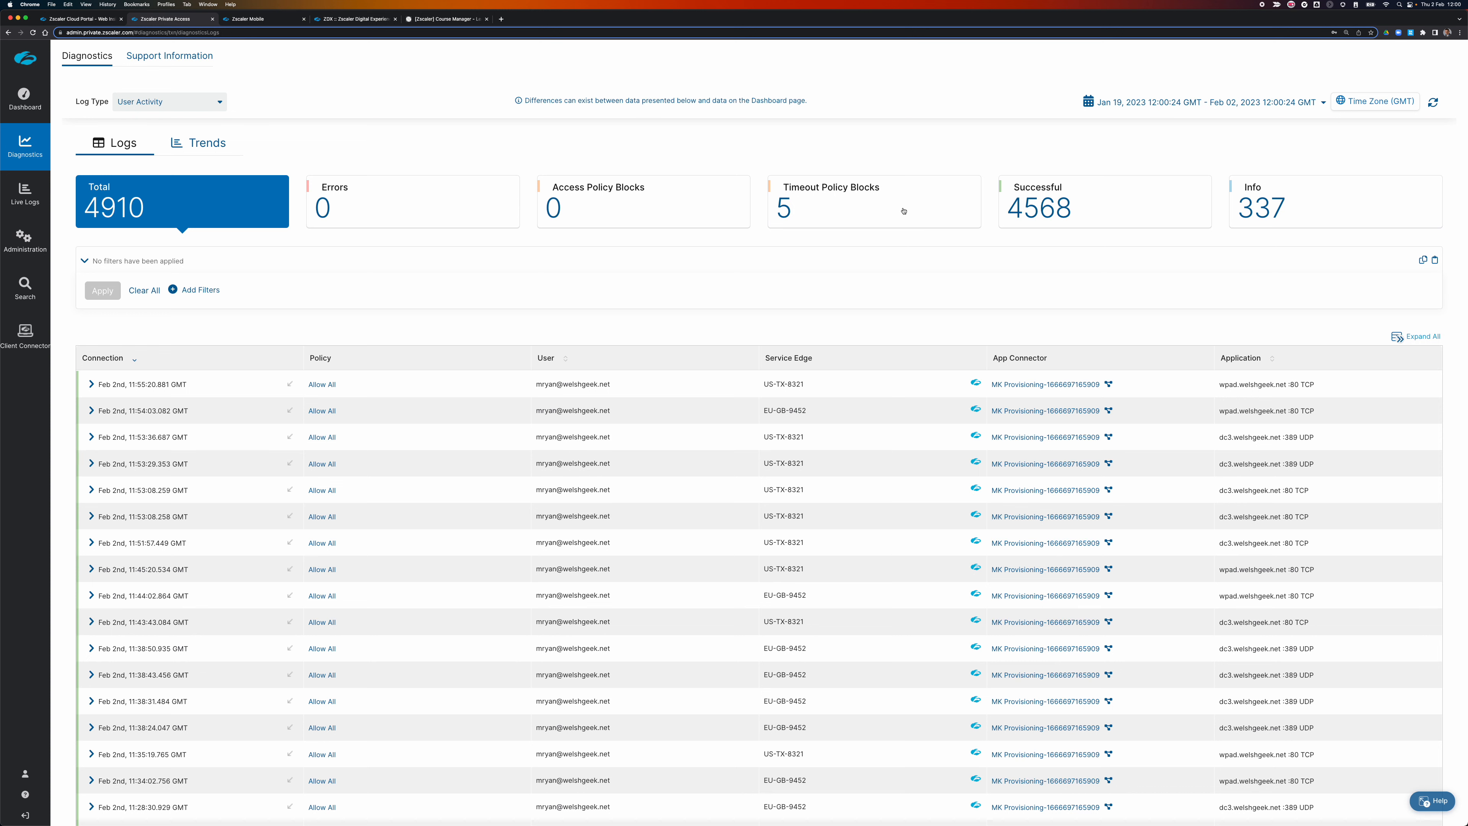
click(903, 211)
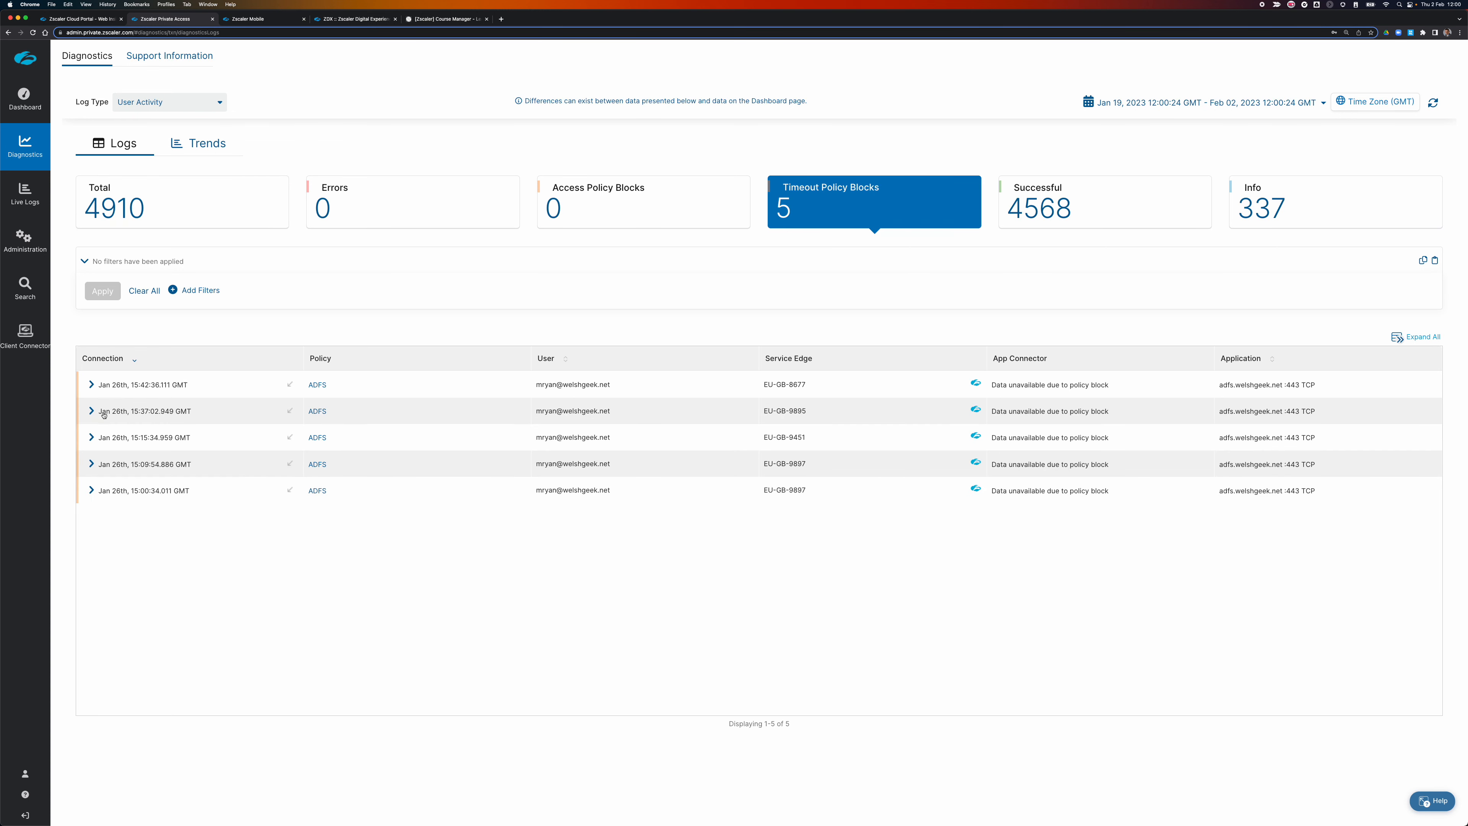
click(91, 384)
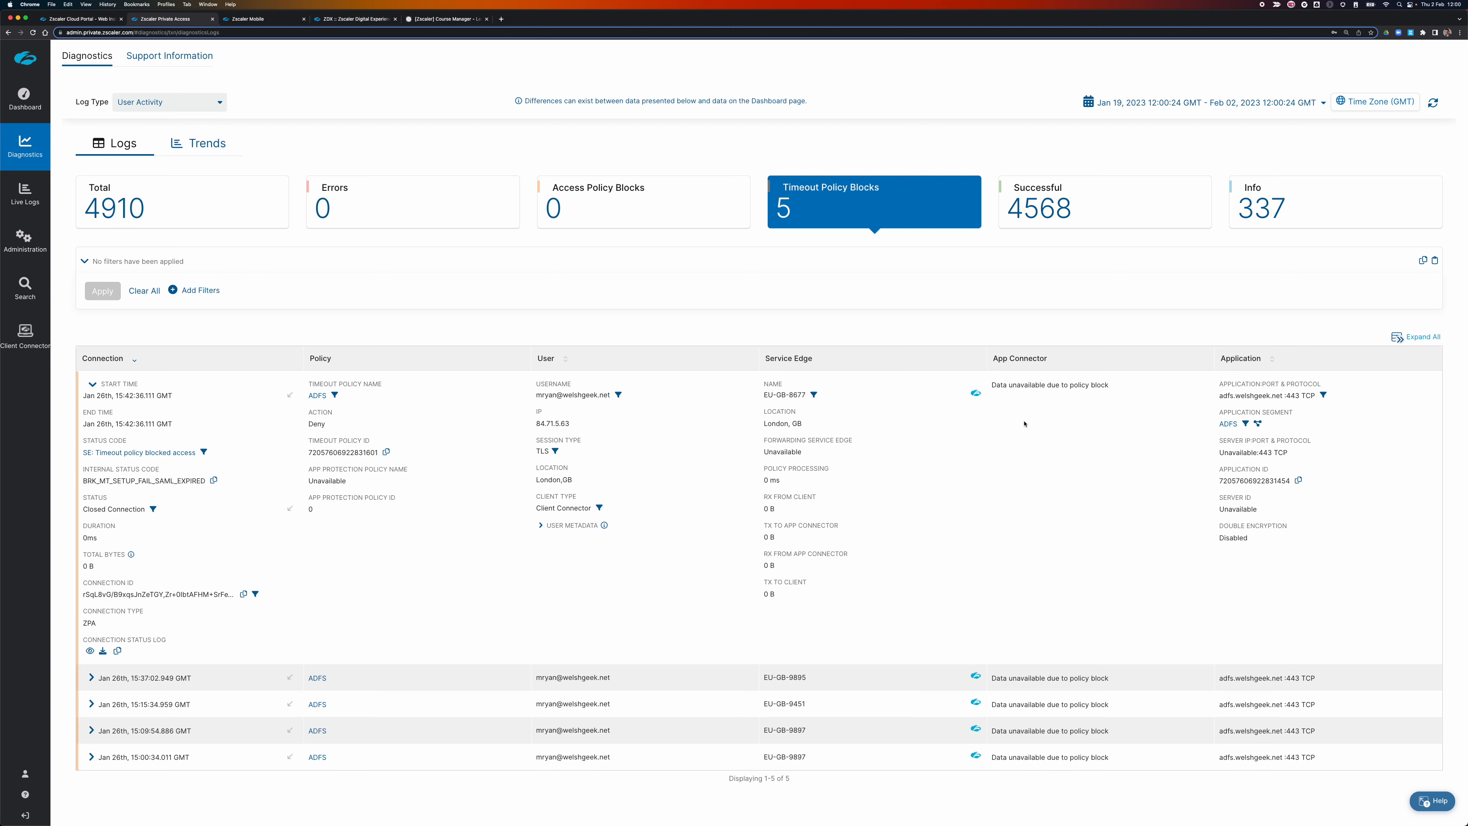
click(114, 387)
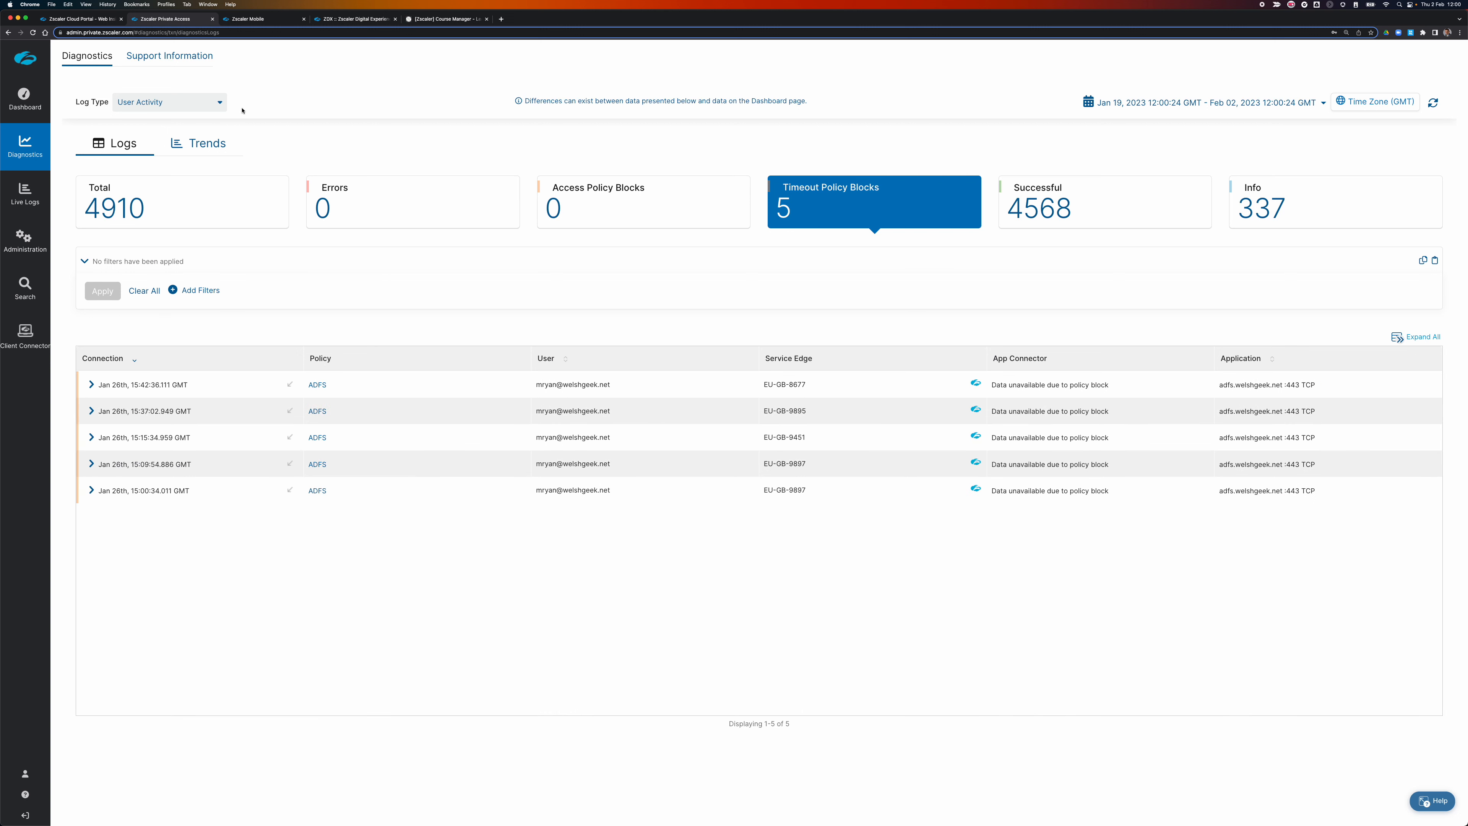
click(183, 60)
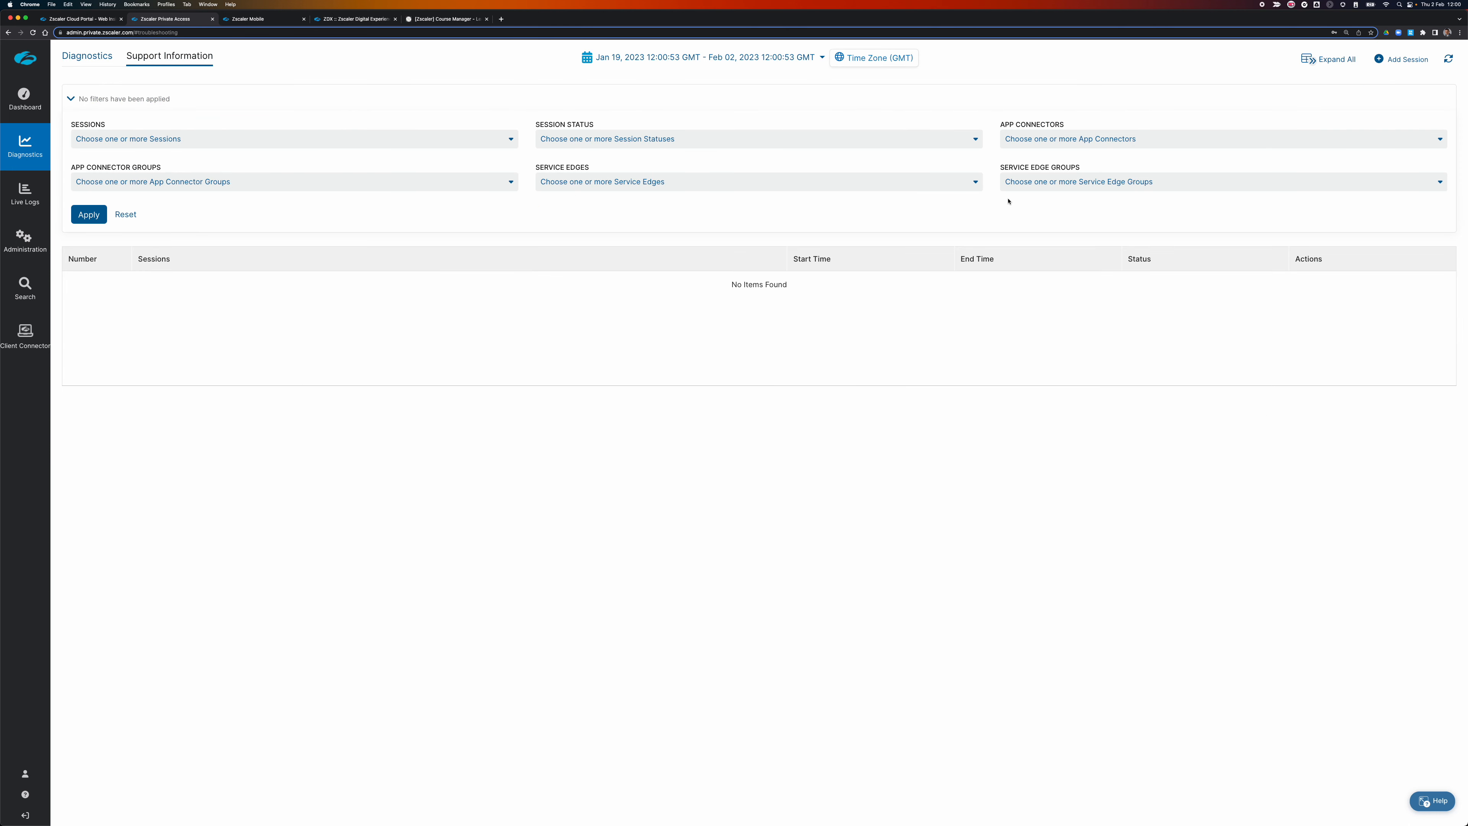
Start a new app connector diagnostic session named TCP_DC3 on the MK Provisioning connector.
click(1404, 58)
click(1402, 77)
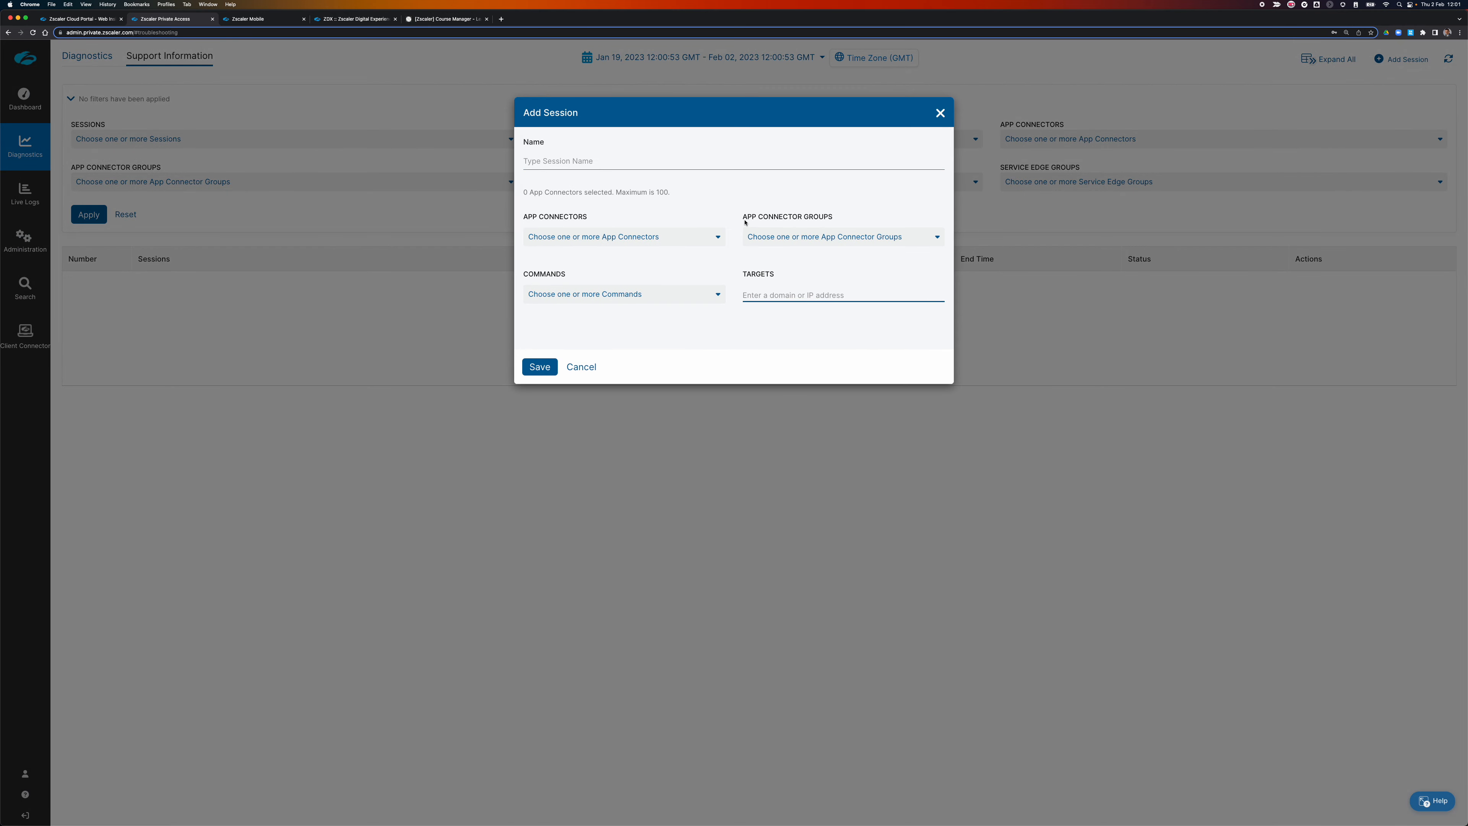
click(553, 161)
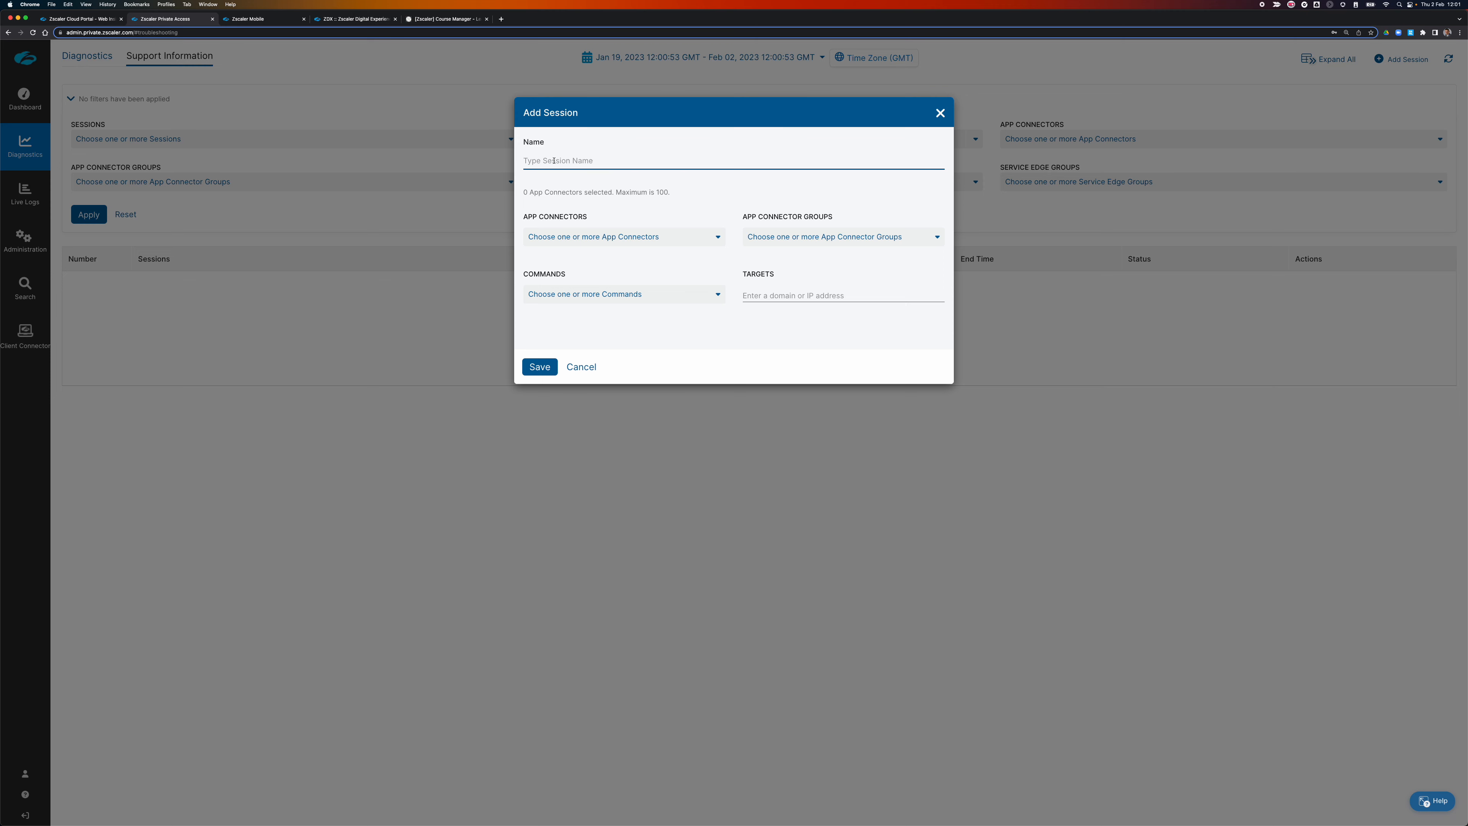
text(TCP_DC3)
click(576, 233)
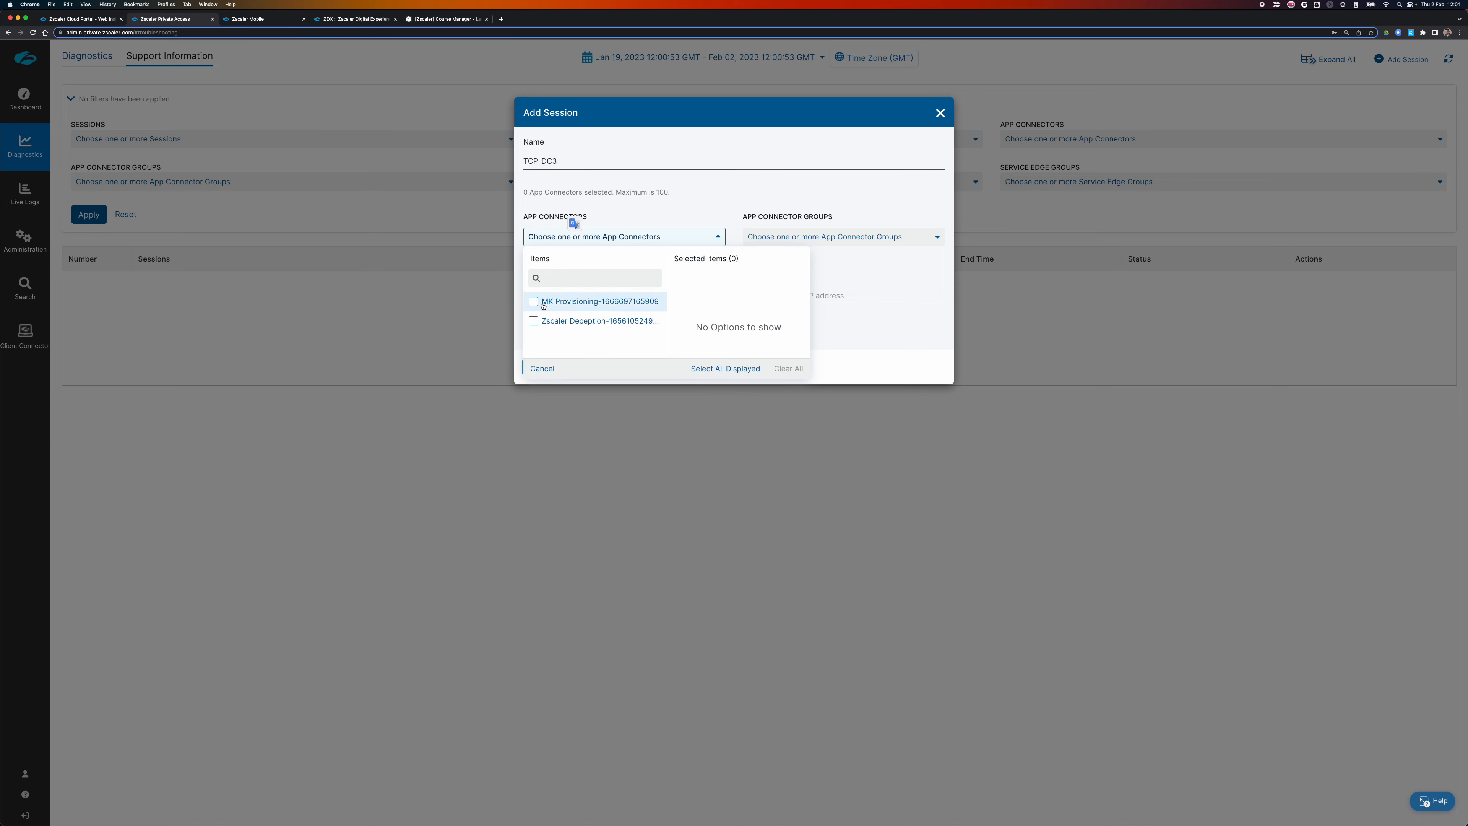
click(534, 301)
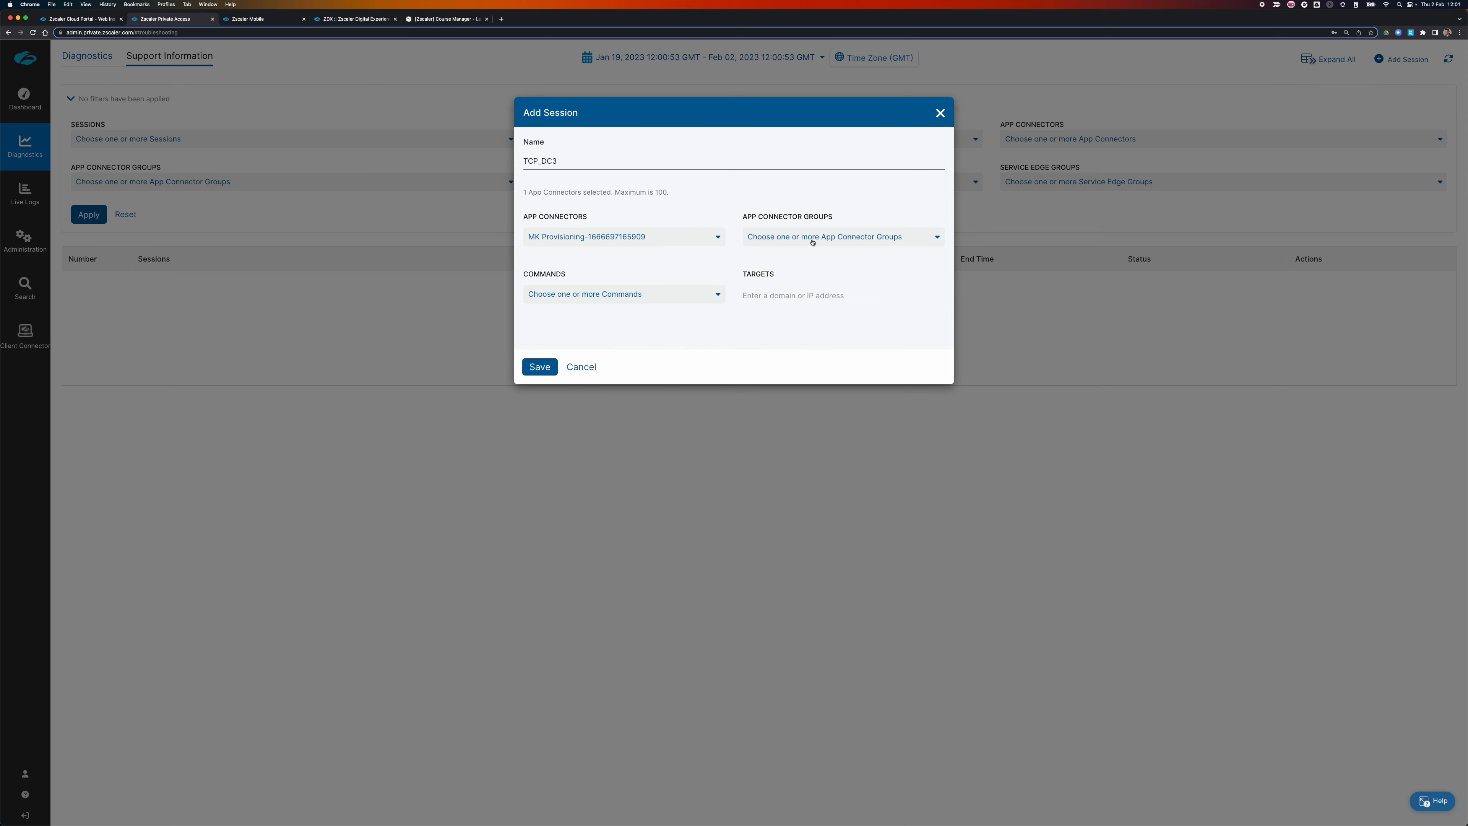
Choose the DNSLOOKUP SRV RECORD command with target _ldap._tcp.welshgeek.net and save the session.
click(641, 296)
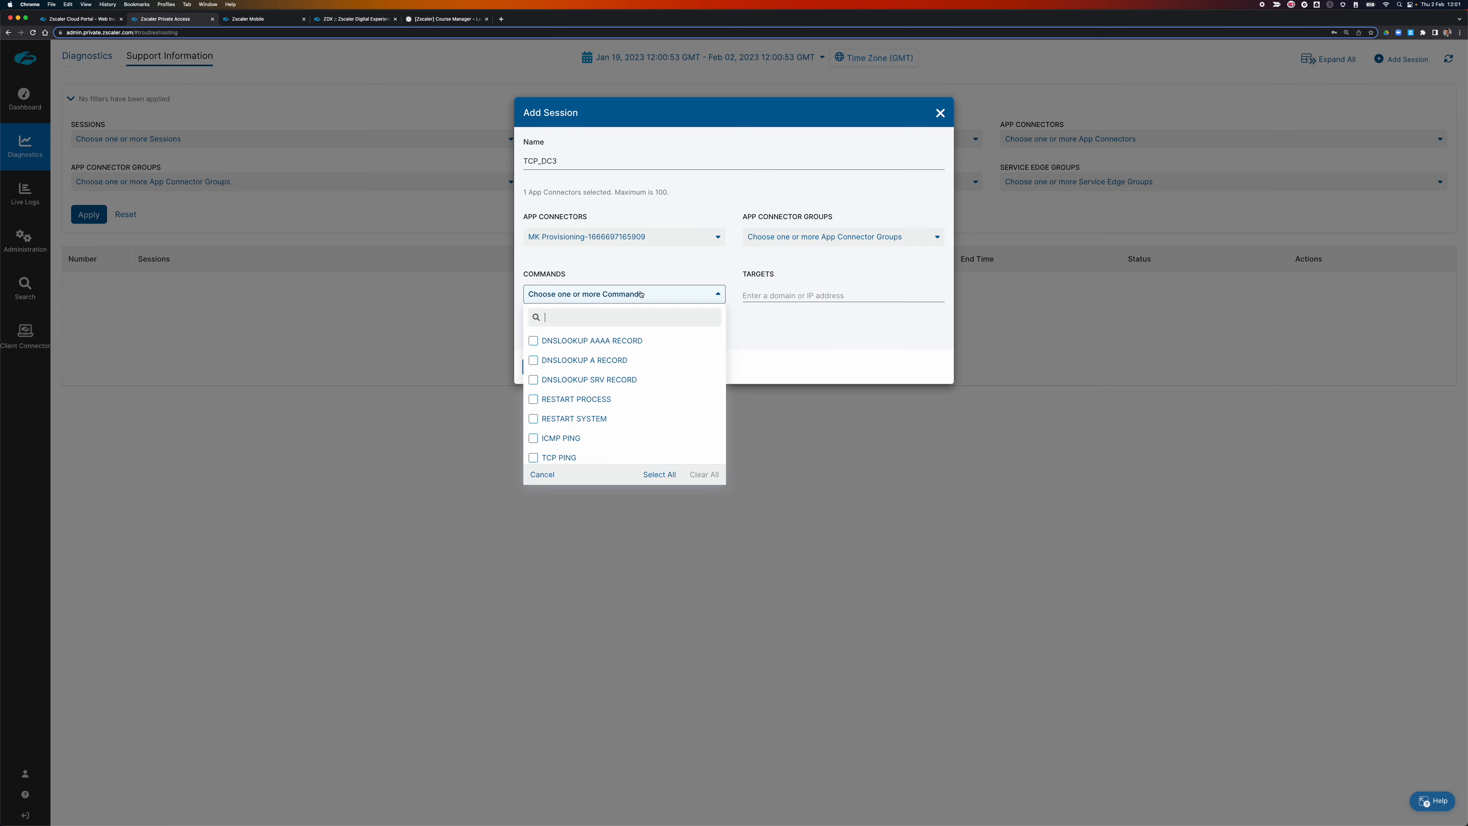
click(533, 379)
click(831, 296)
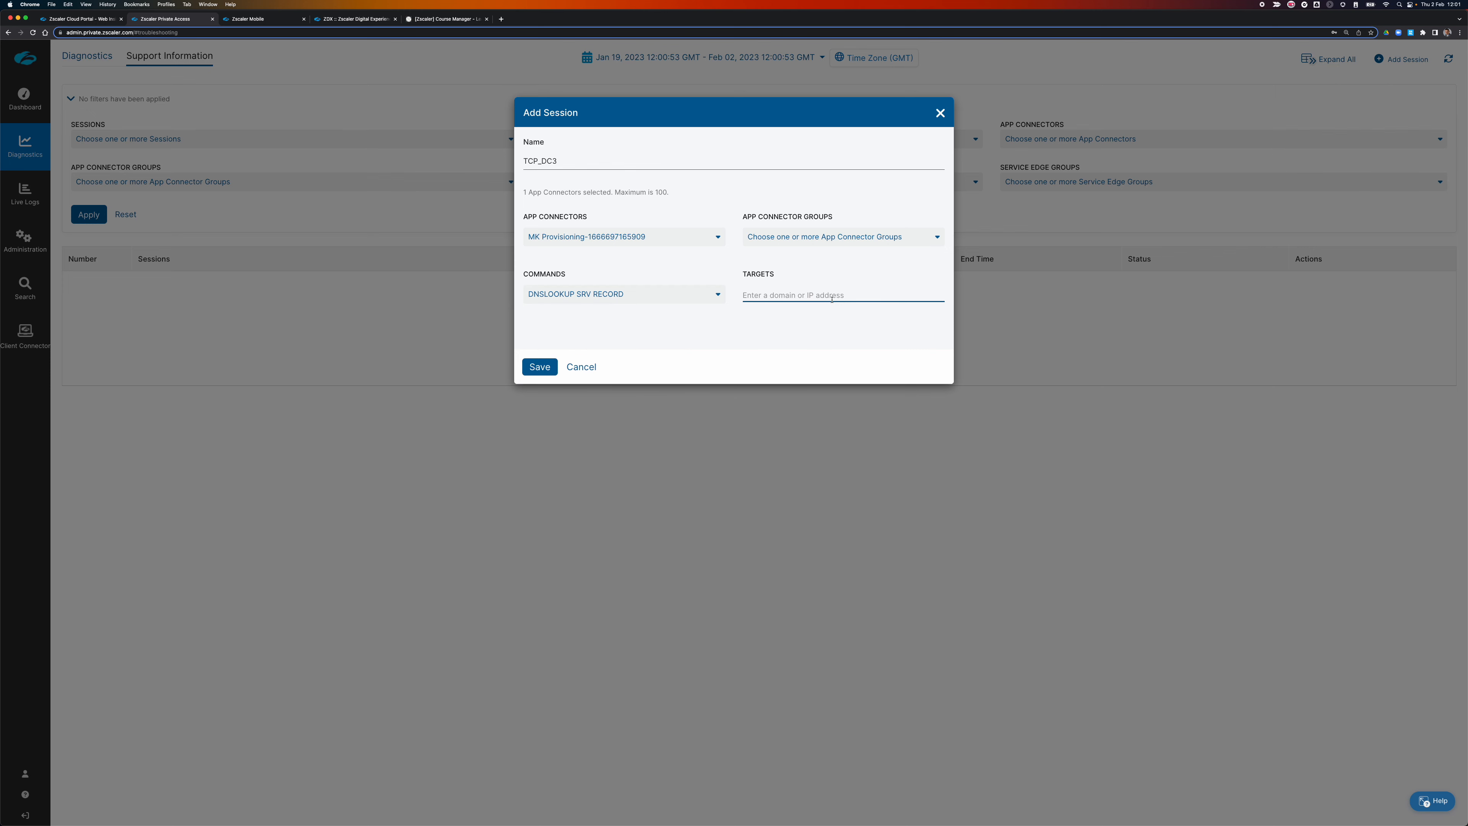
text(_ldap._tcp.welshgeek.net)
click(538, 368)
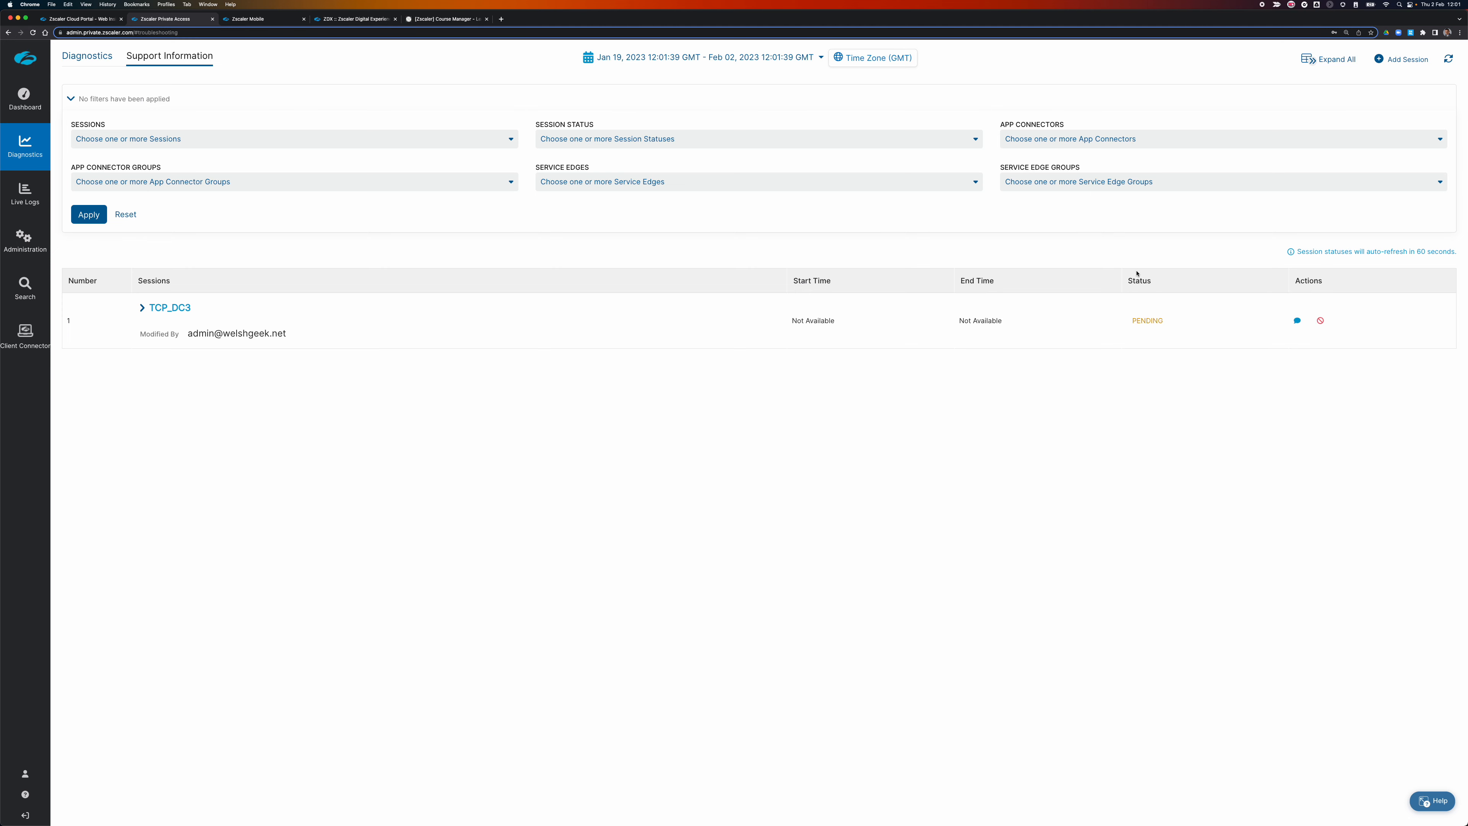
Refresh until TCP_DC3 shows COMPLETED, expand it and open the MK Provisioning connector's output.
click(1447, 60)
click(1448, 59)
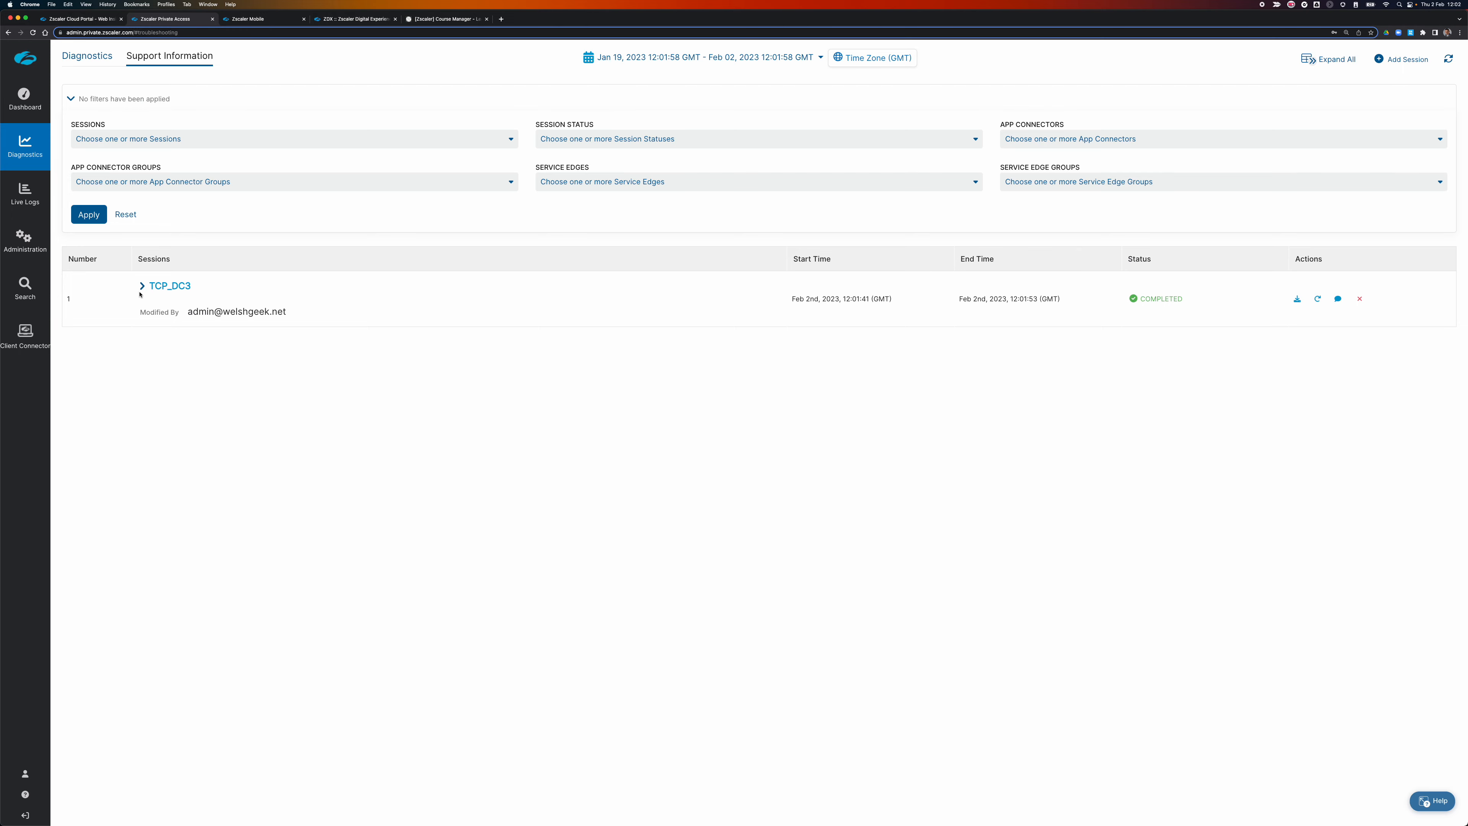
click(141, 285)
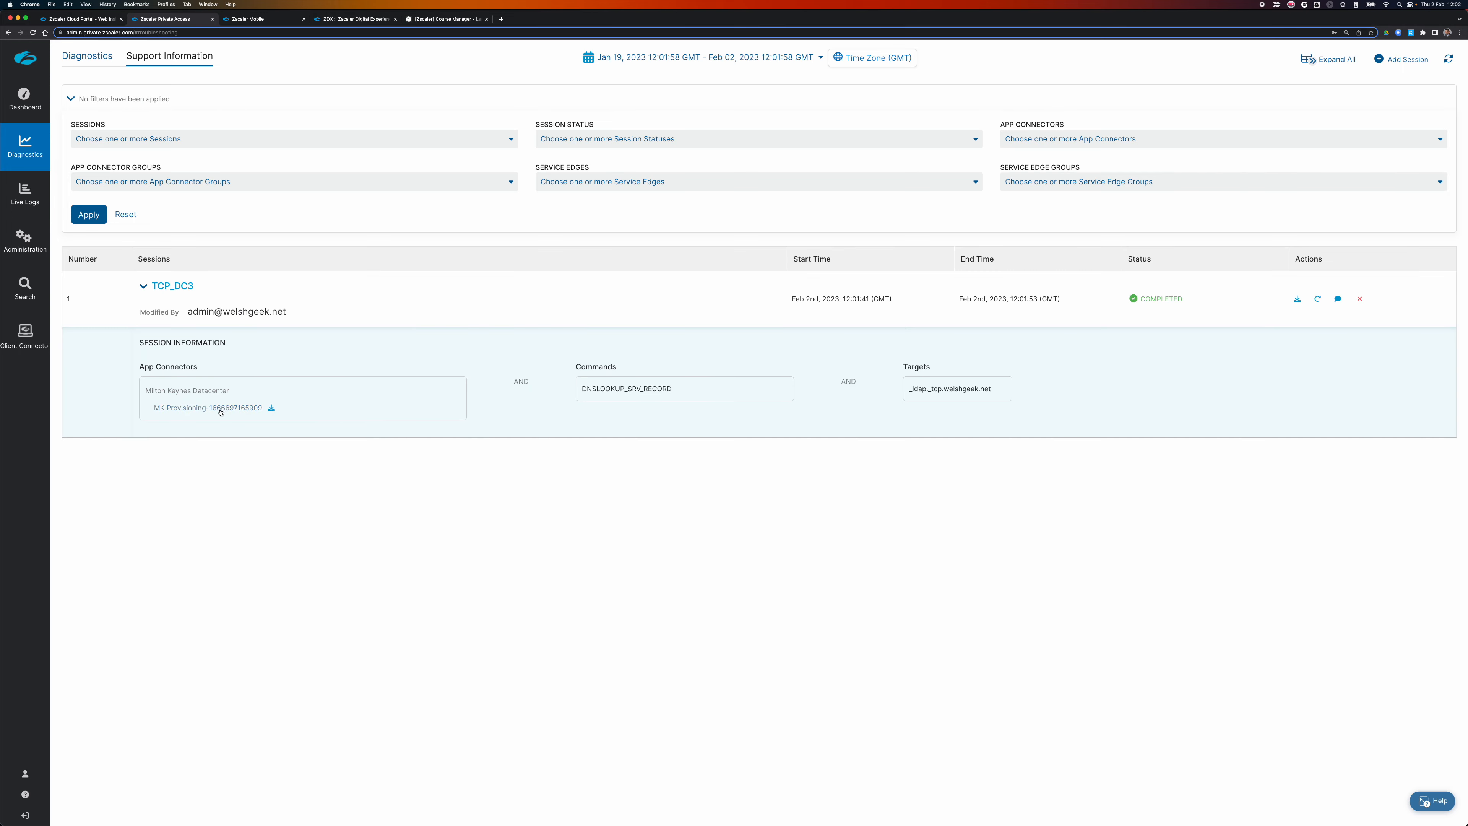
click(220, 408)
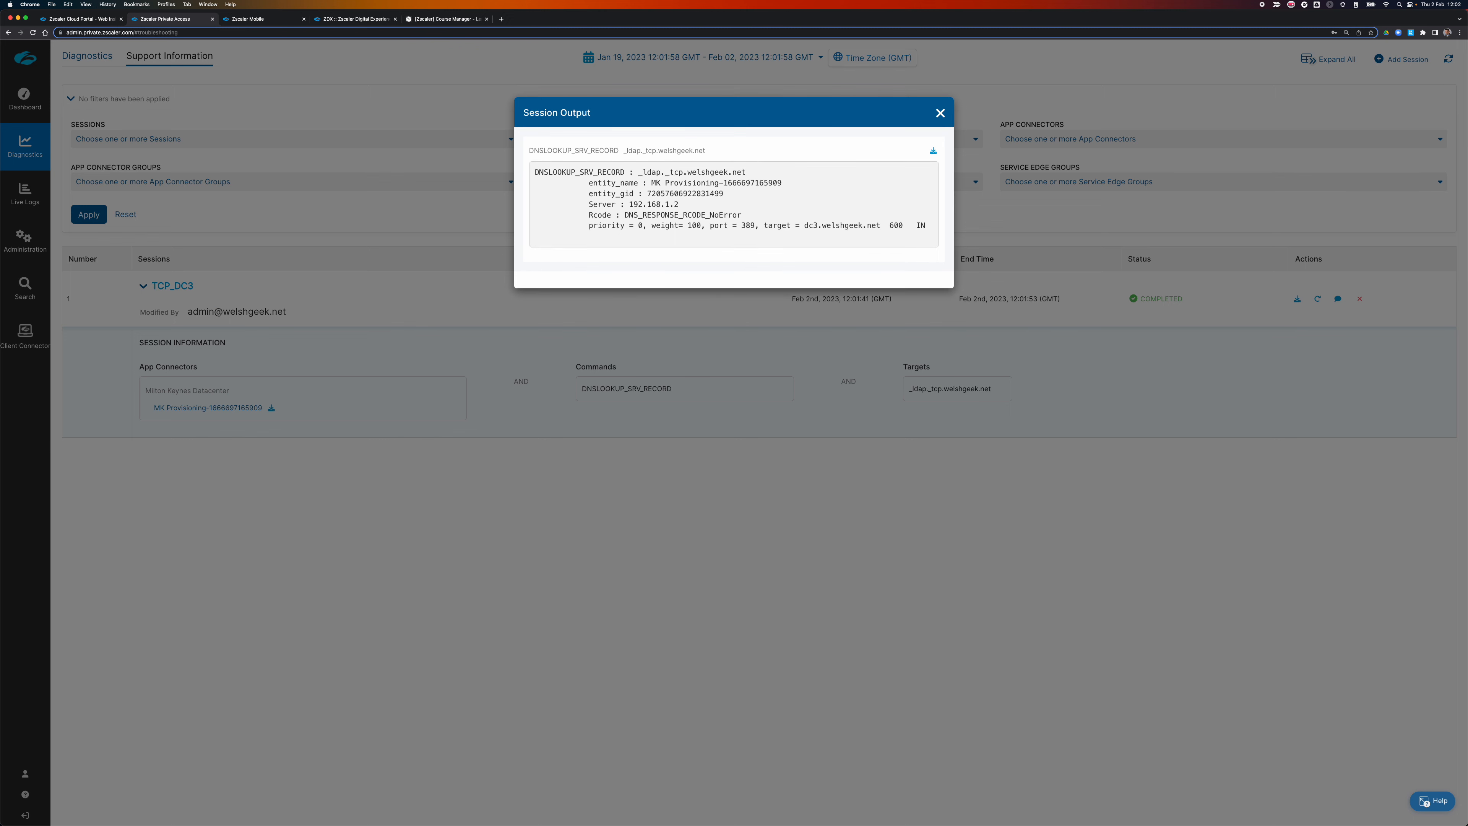
Highlight the SRV name, weight 100, port 389 and DNS server 192.168.1.2, then close the output.
drag(639, 171, 763, 176)
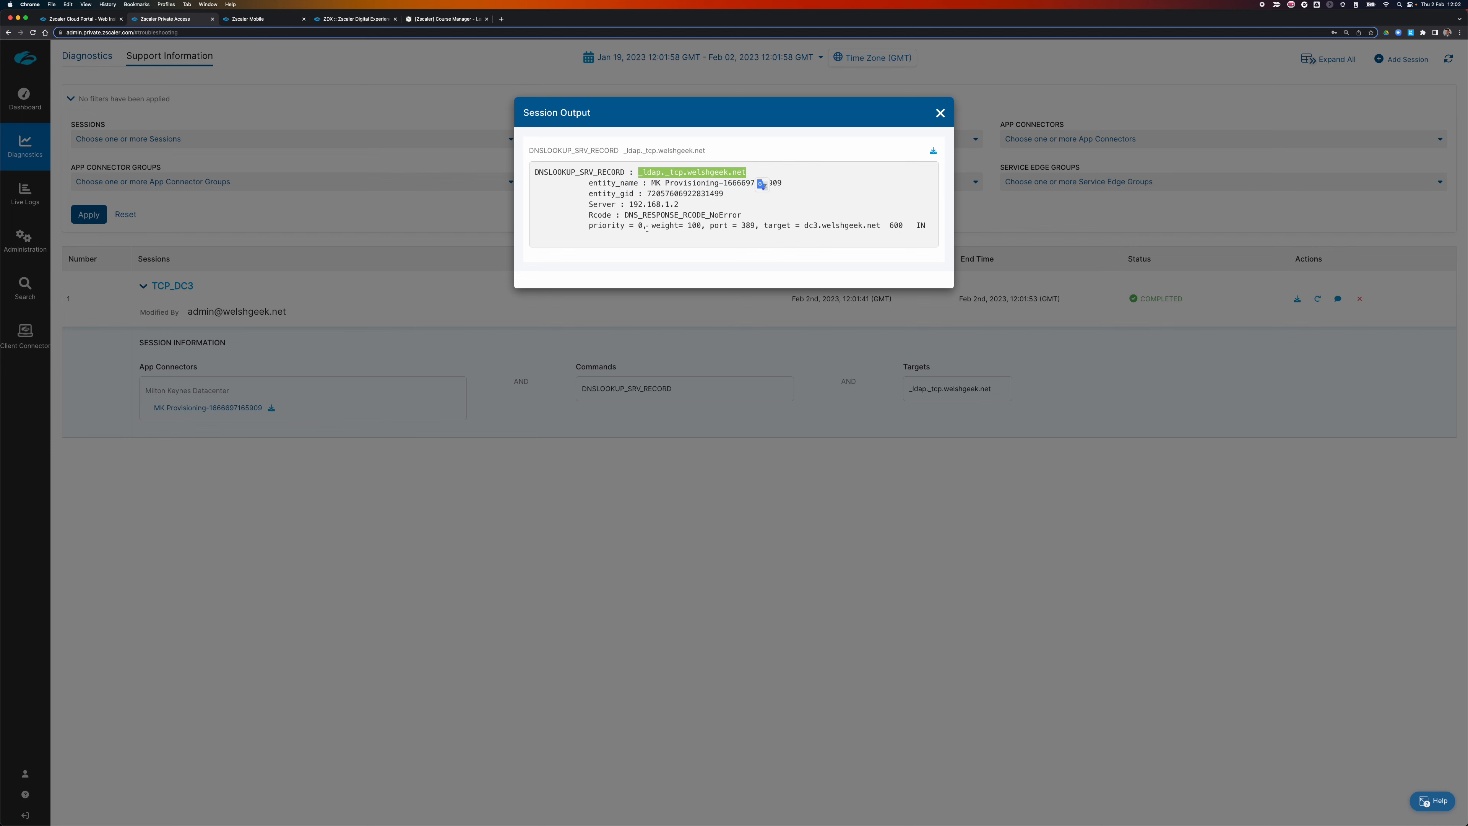
drag(640, 228, 667, 228)
double_click(694, 225)
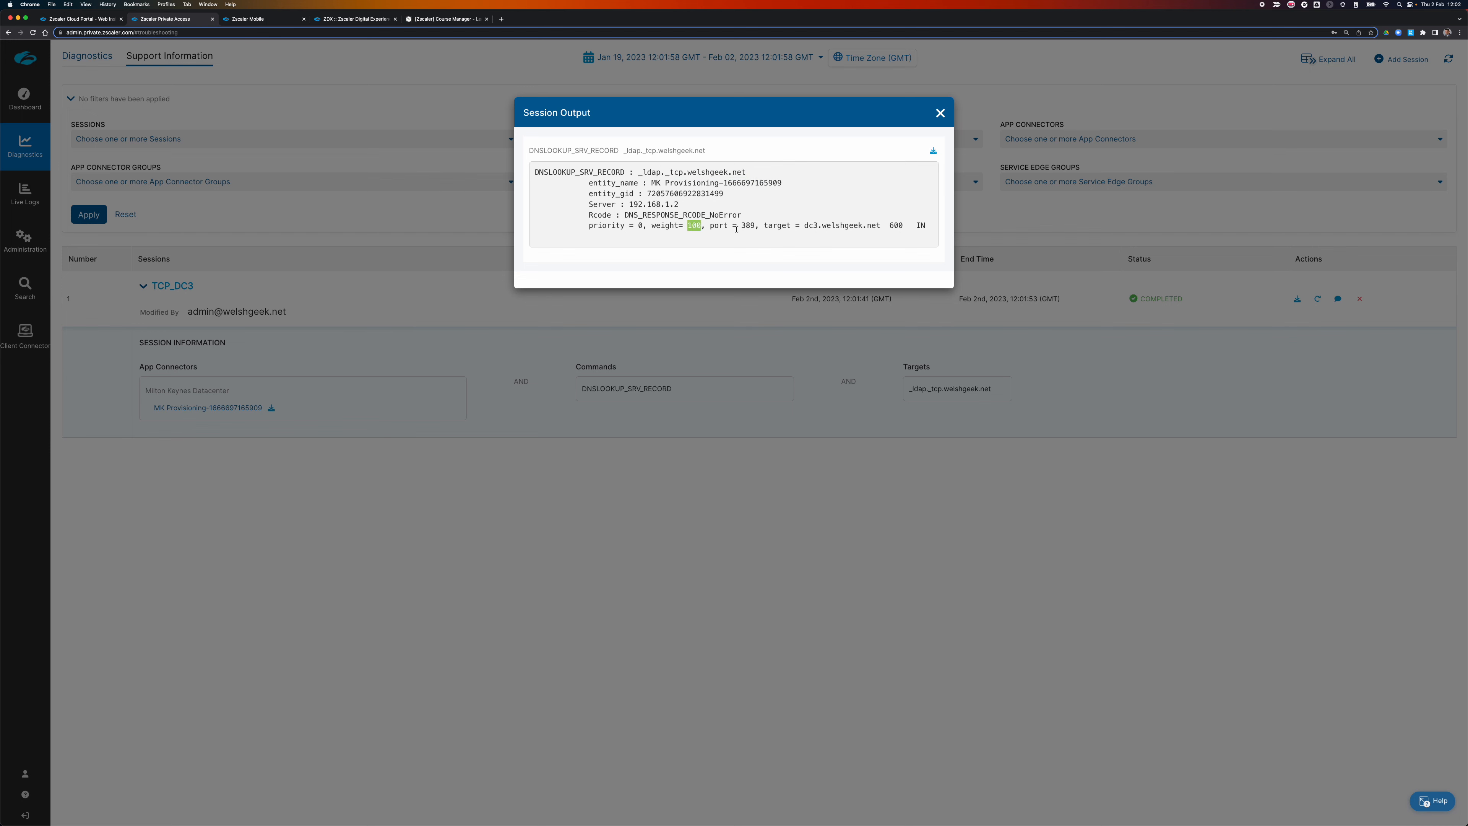
double_click(748, 226)
drag(801, 225, 878, 226)
scroll(877, 227, right, 2)
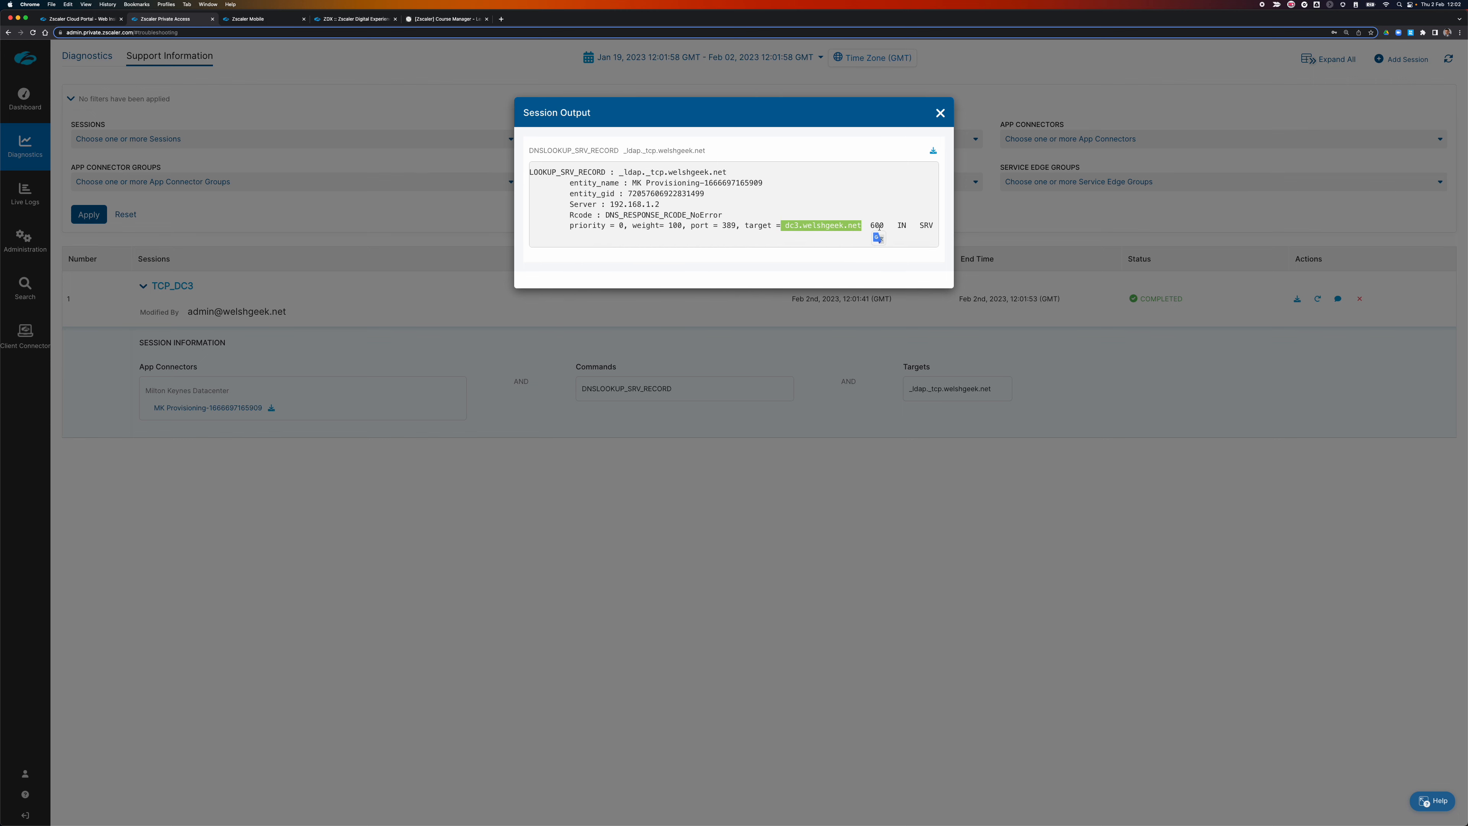
scroll(878, 227, left, 2)
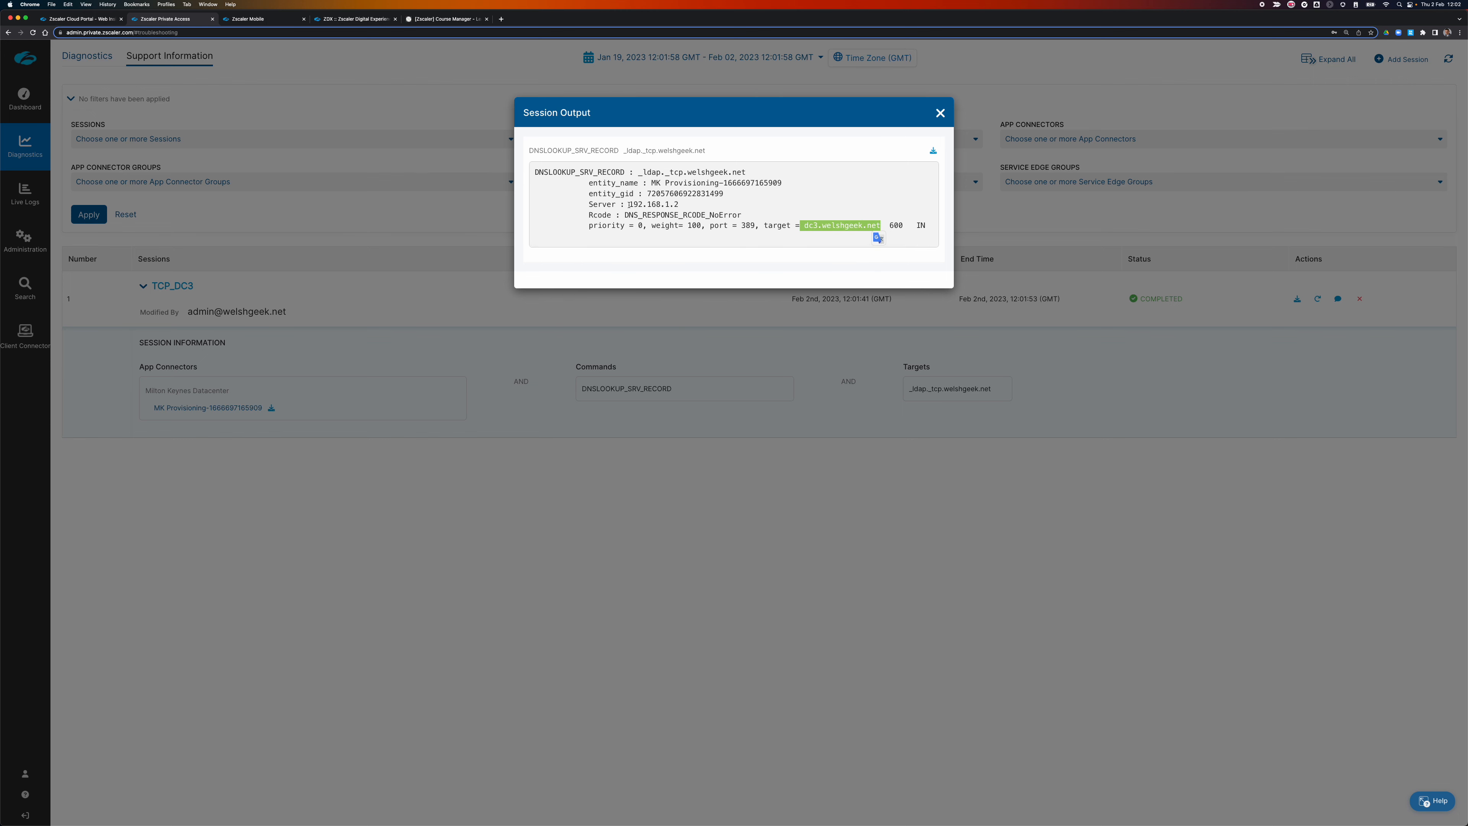
drag(628, 204, 688, 208)
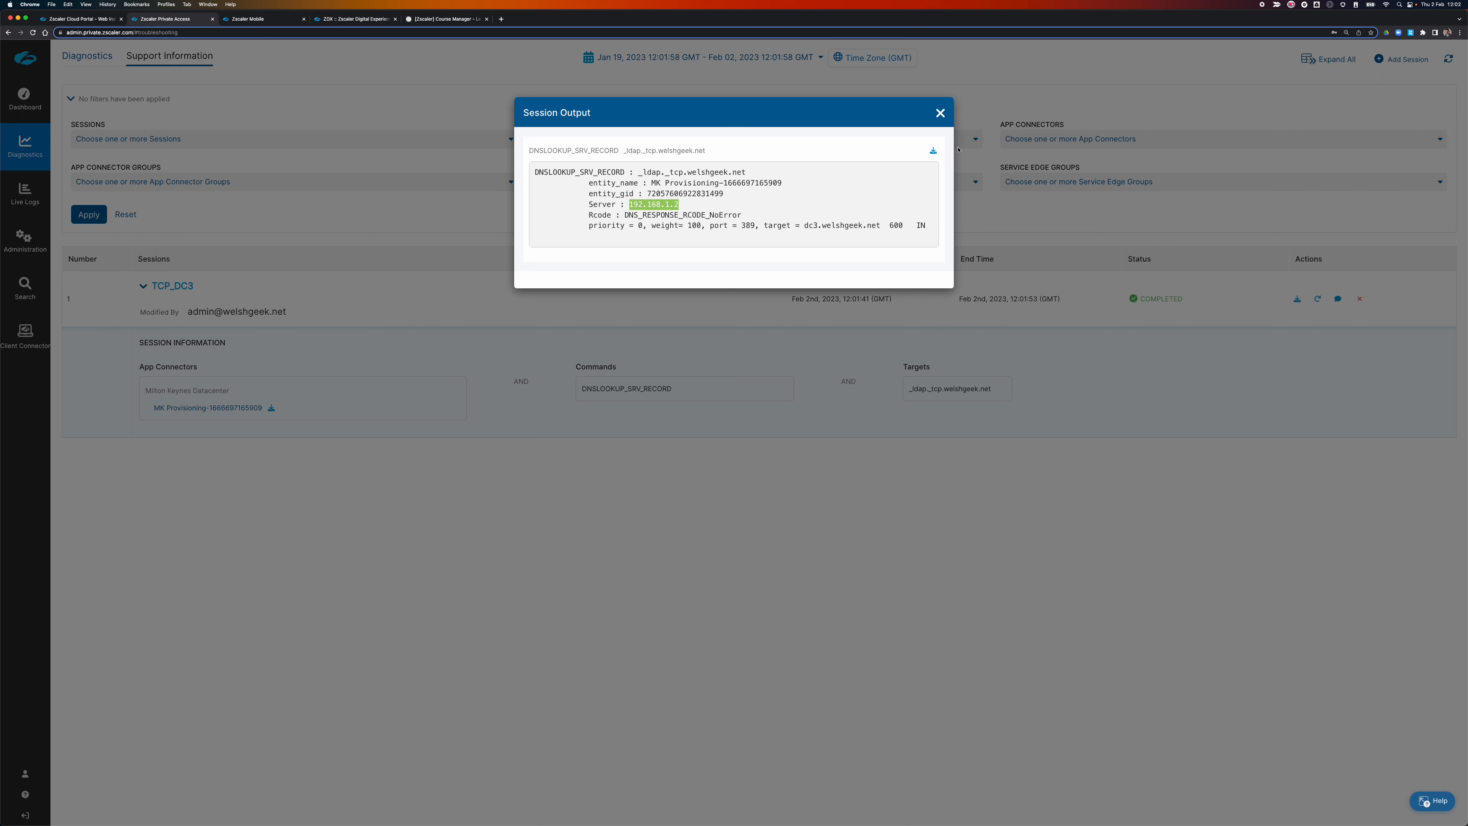
click(940, 114)
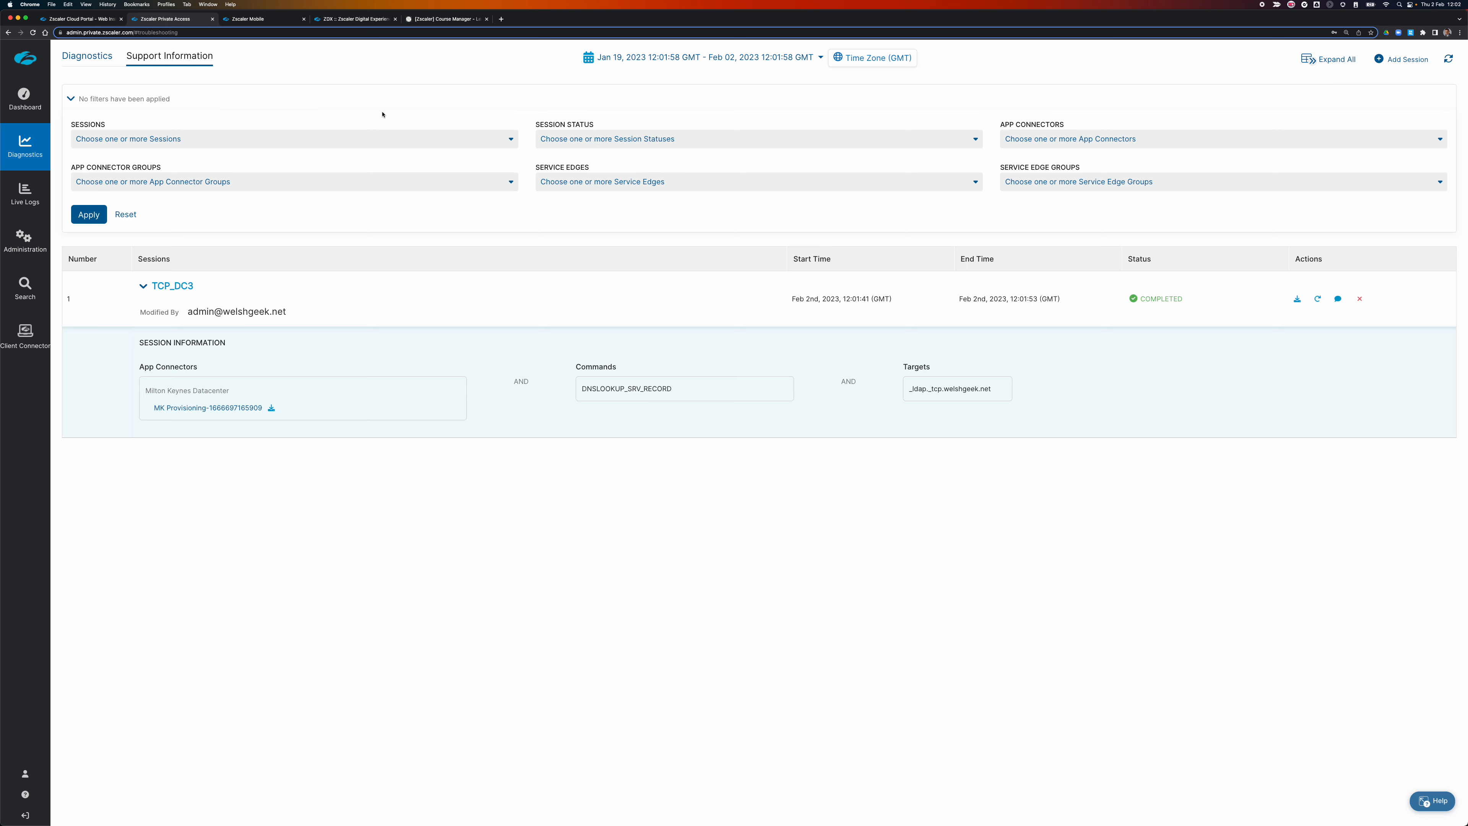
On the remote Windows desktop, close Chrome and both Command Prompt windows, leaving Zscaler Client Connector.
click(444, 20)
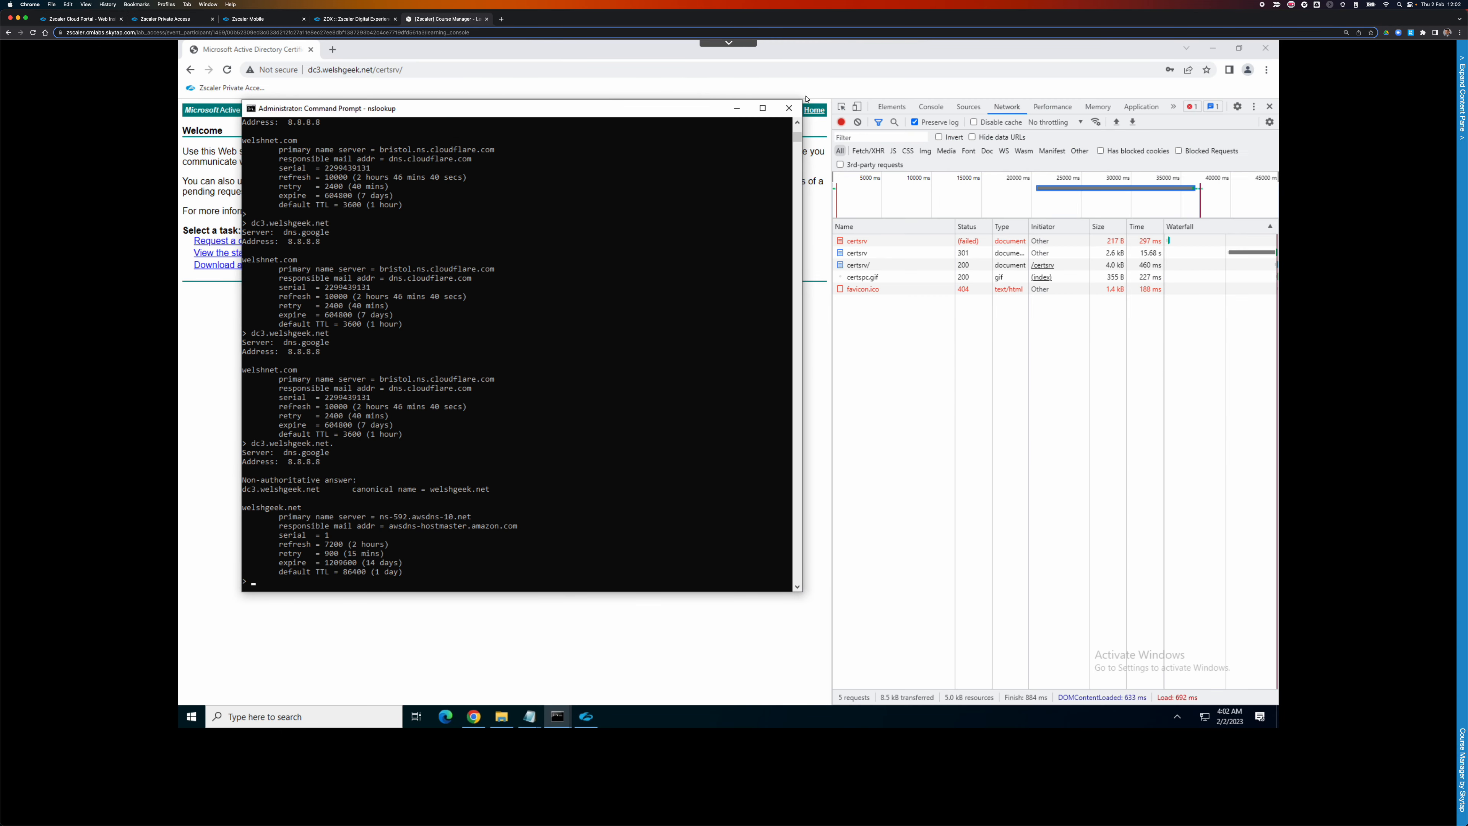
click(1265, 51)
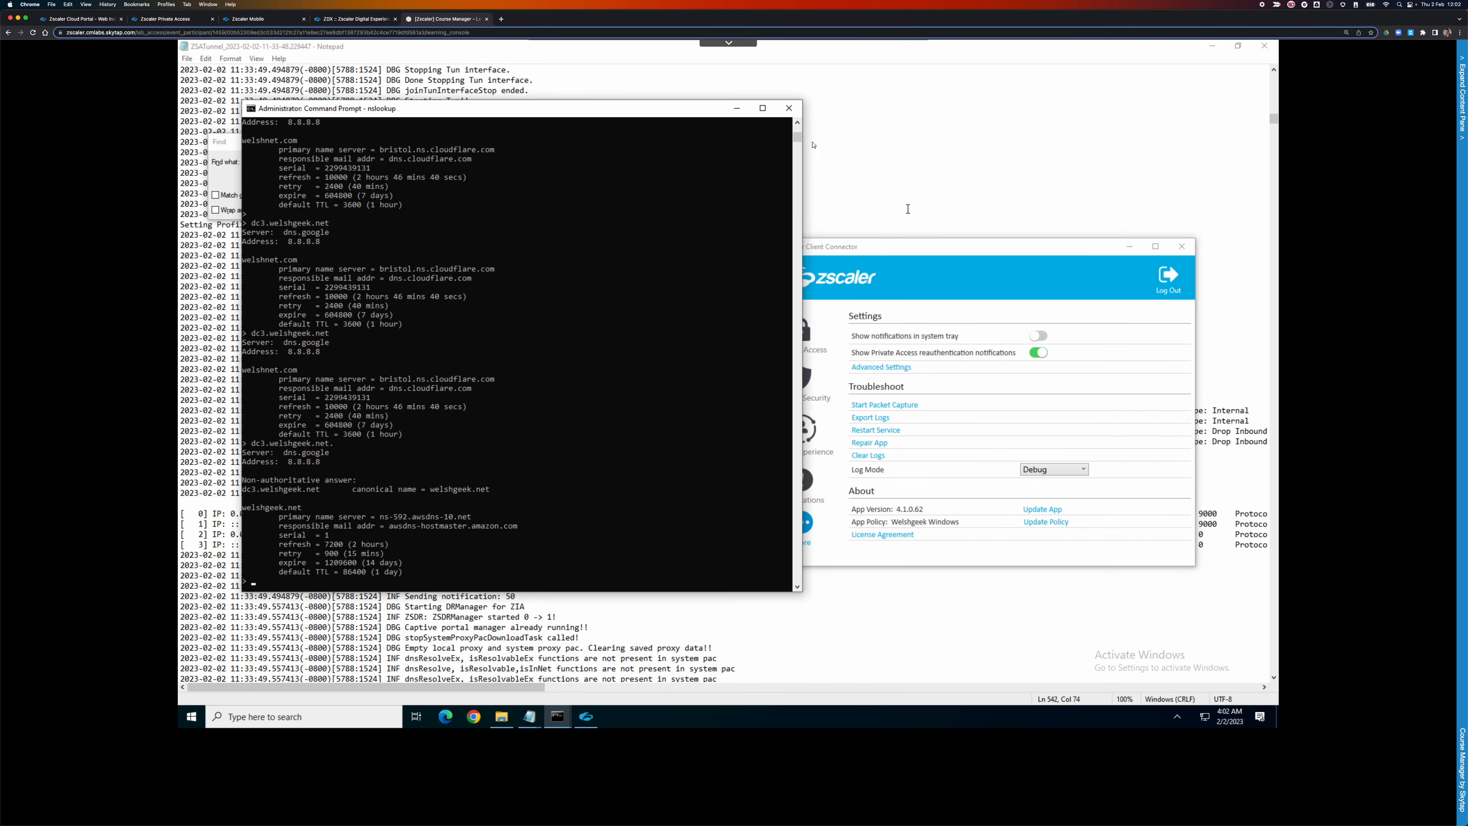
click(789, 108)
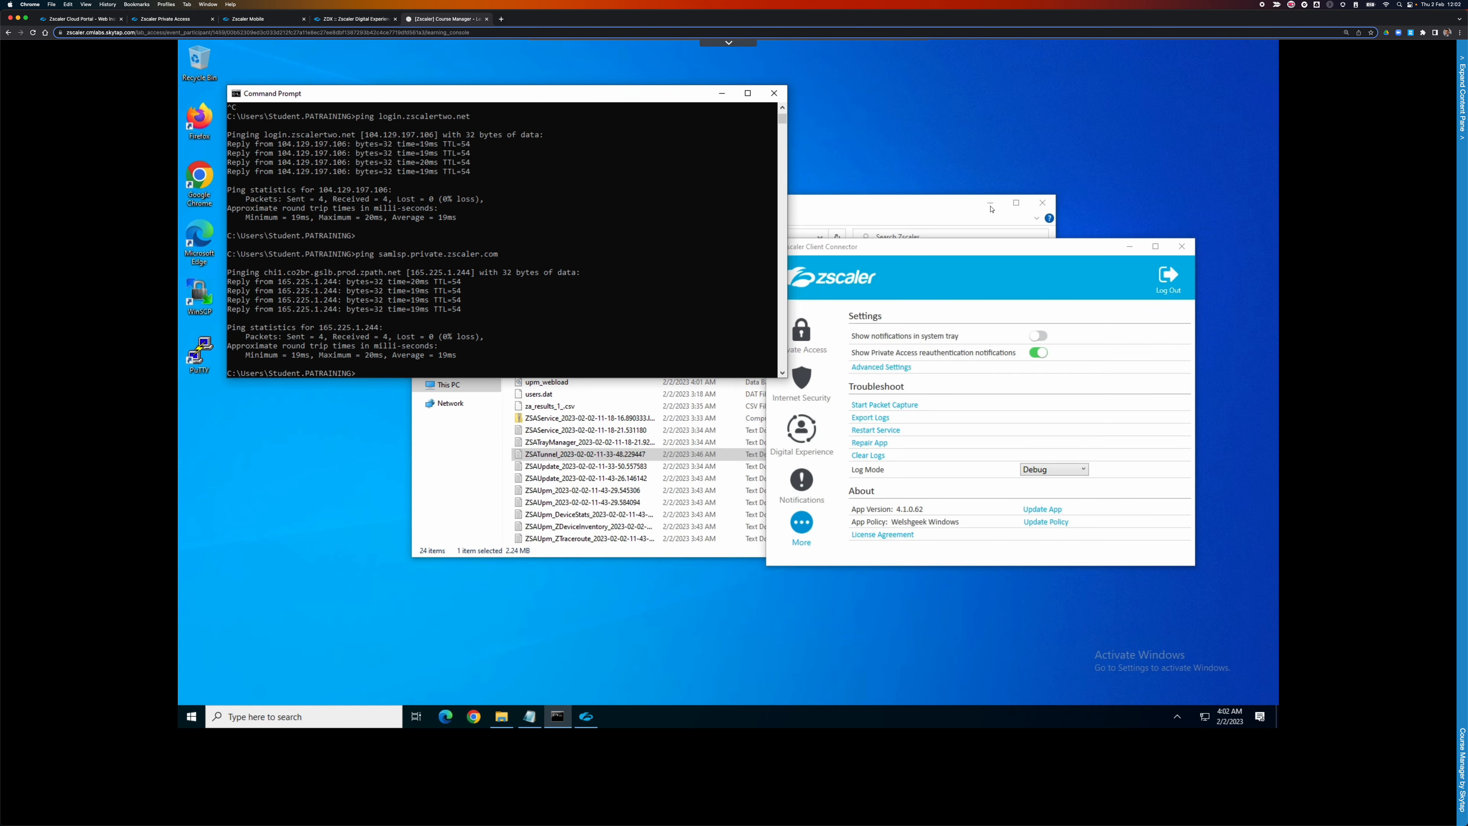
drag(941, 206, 1092, 198)
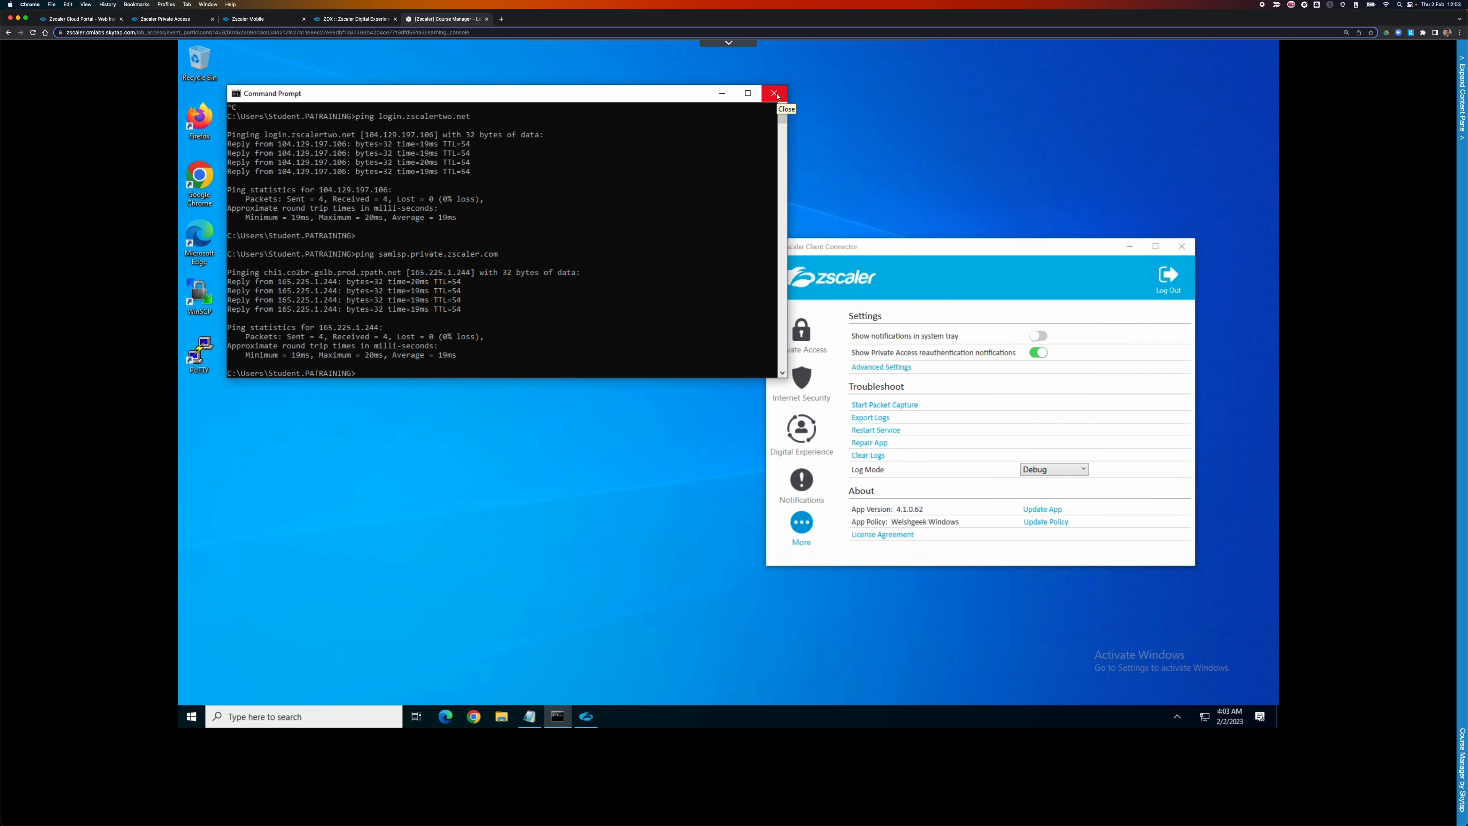
click(773, 93)
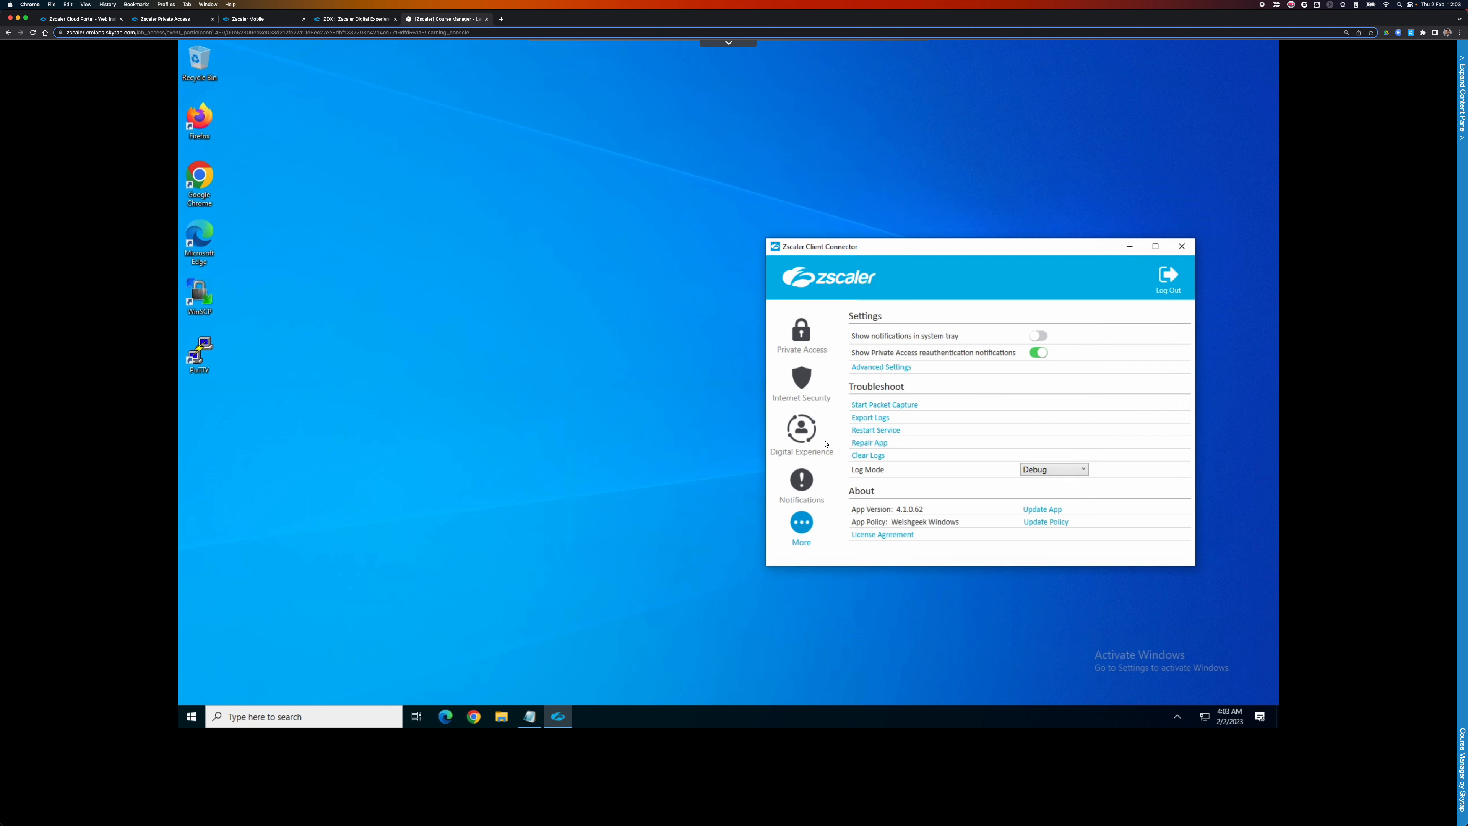
click(885, 406)
click(478, 718)
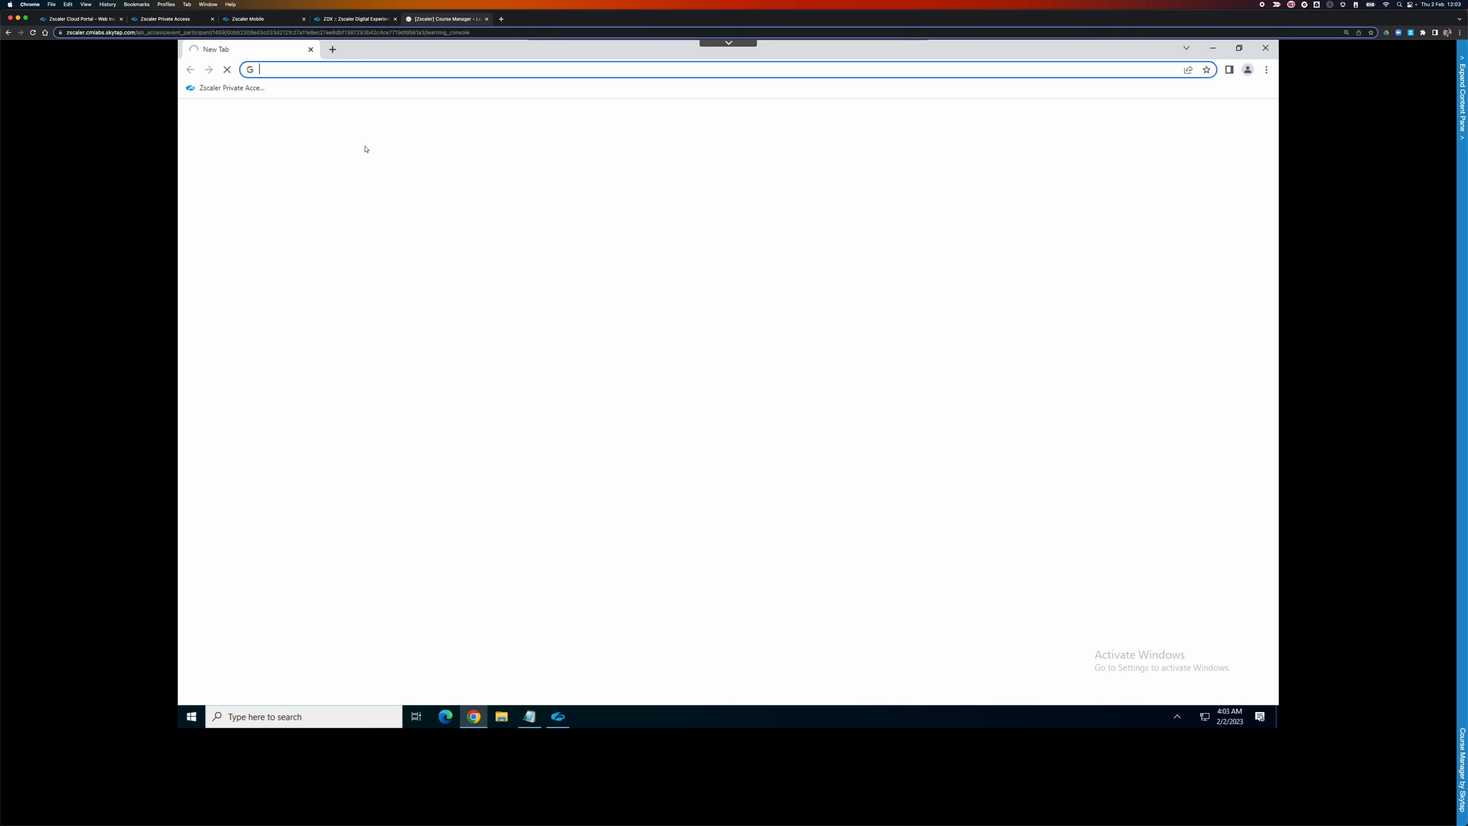
text(http://)
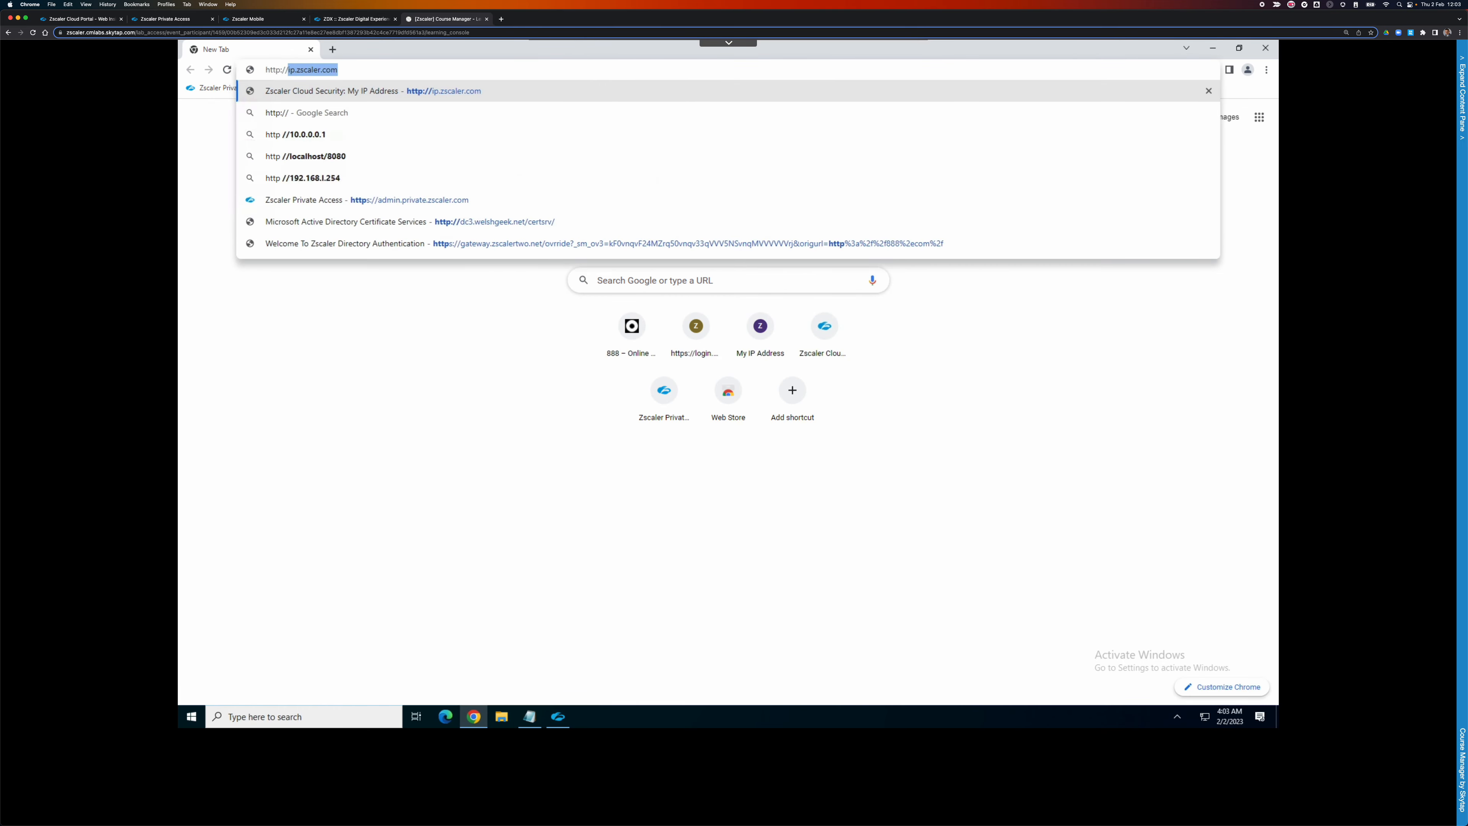
key(Return)
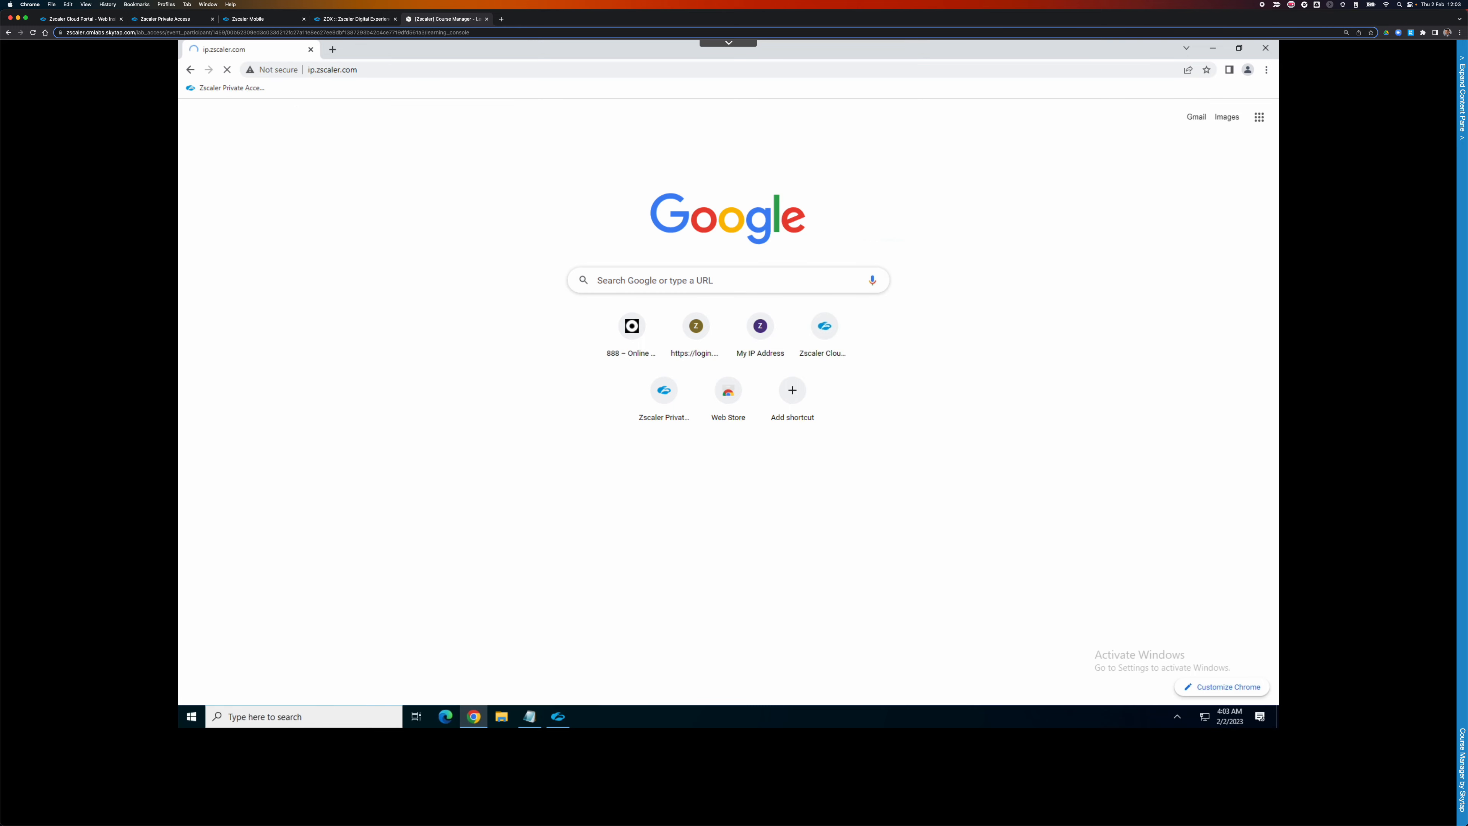
click(320, 70)
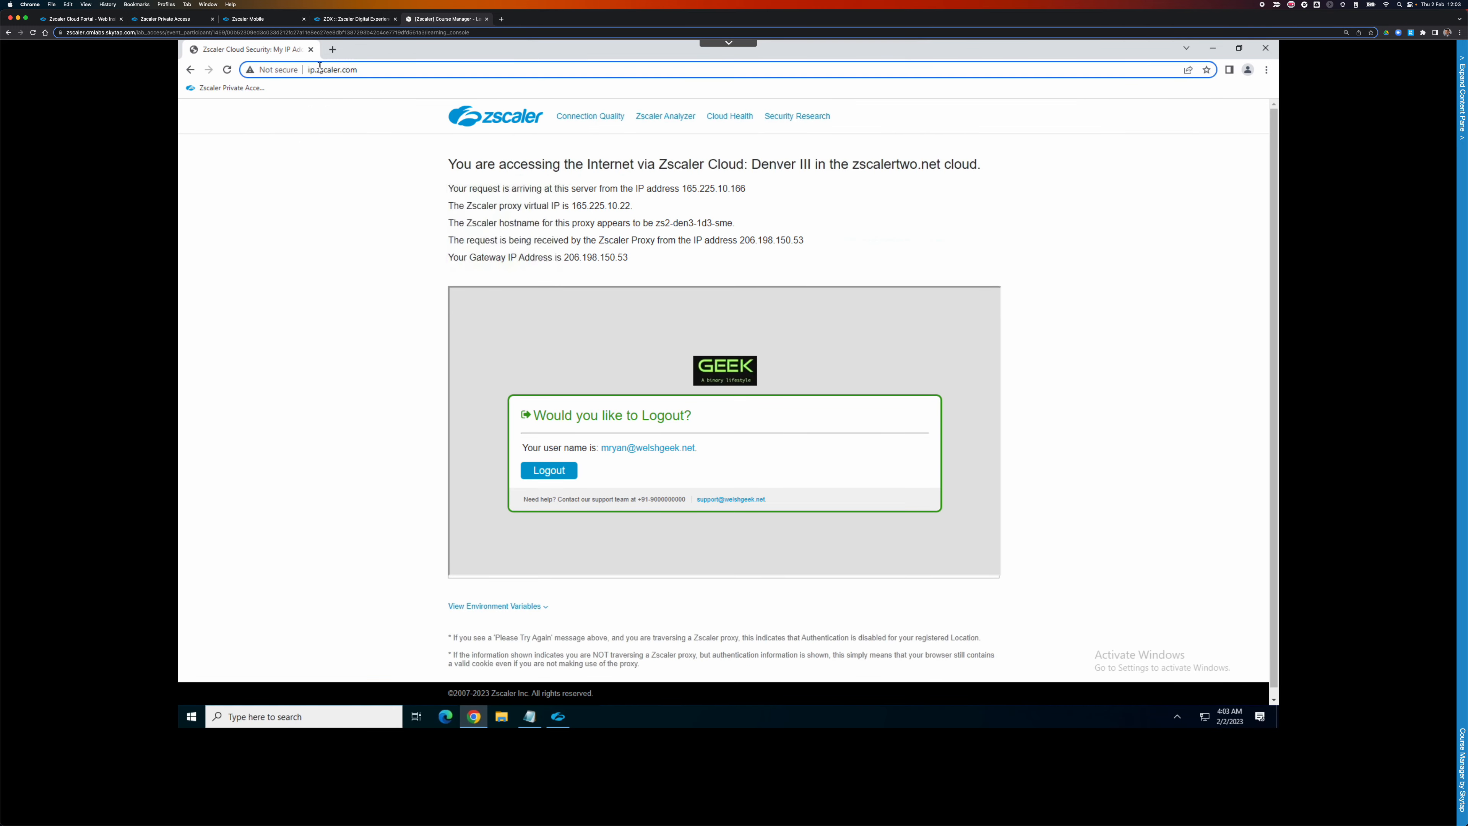
text(http://dc3)
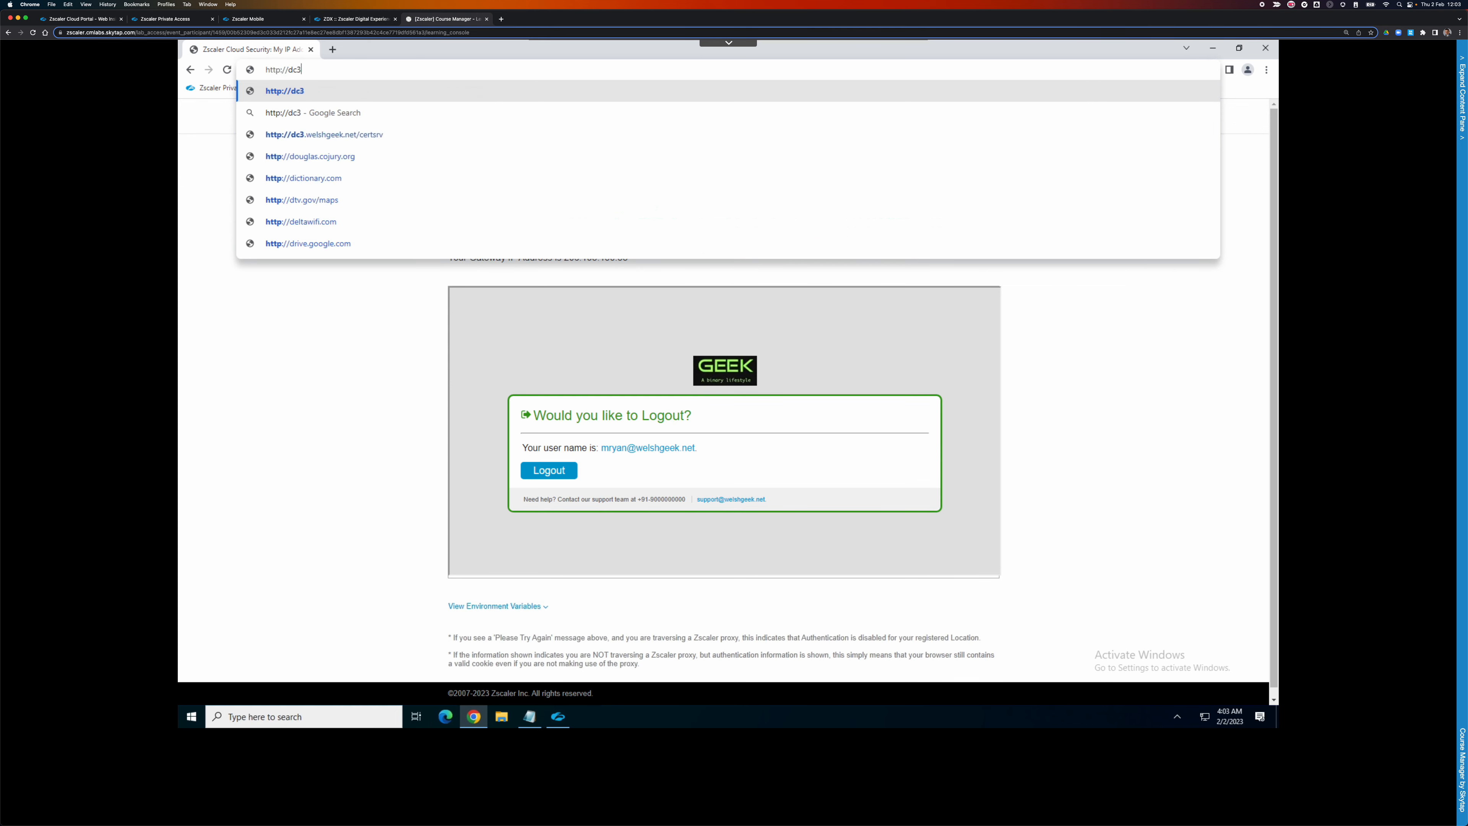
key(Return)
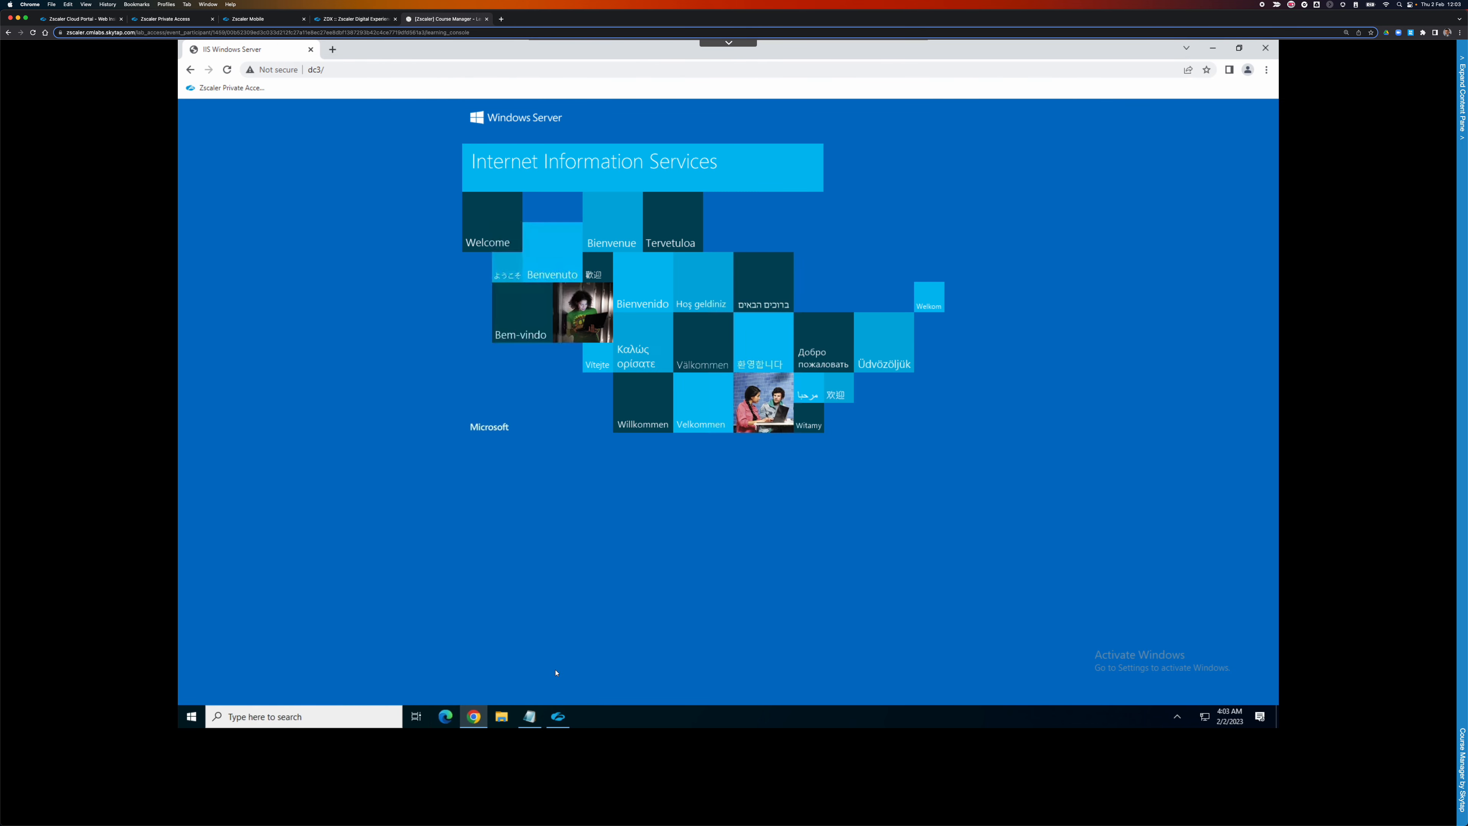
Stop the packet capture and export the Client Connector logs to the Desktop.
click(558, 717)
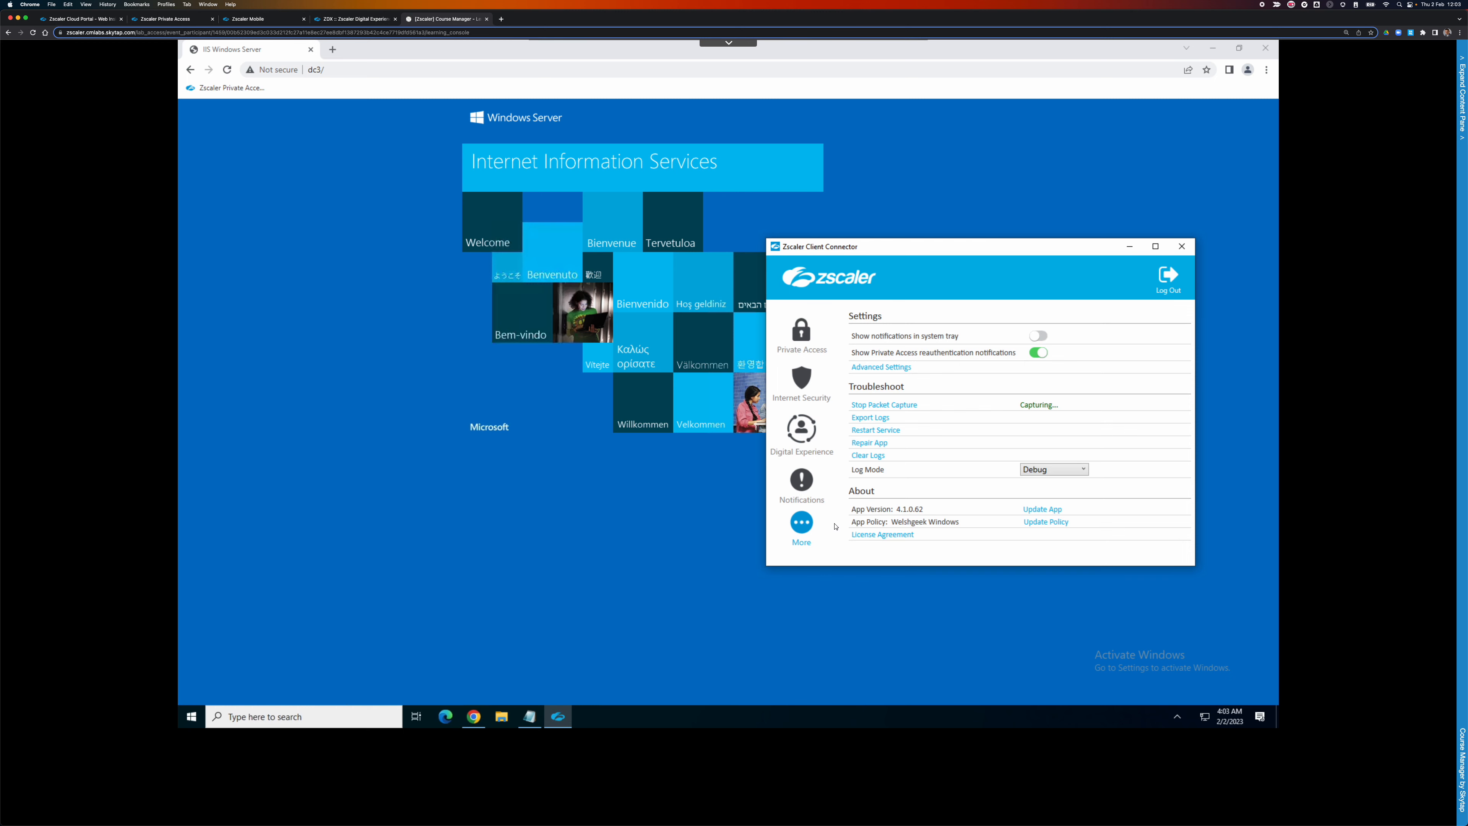
click(904, 405)
click(871, 417)
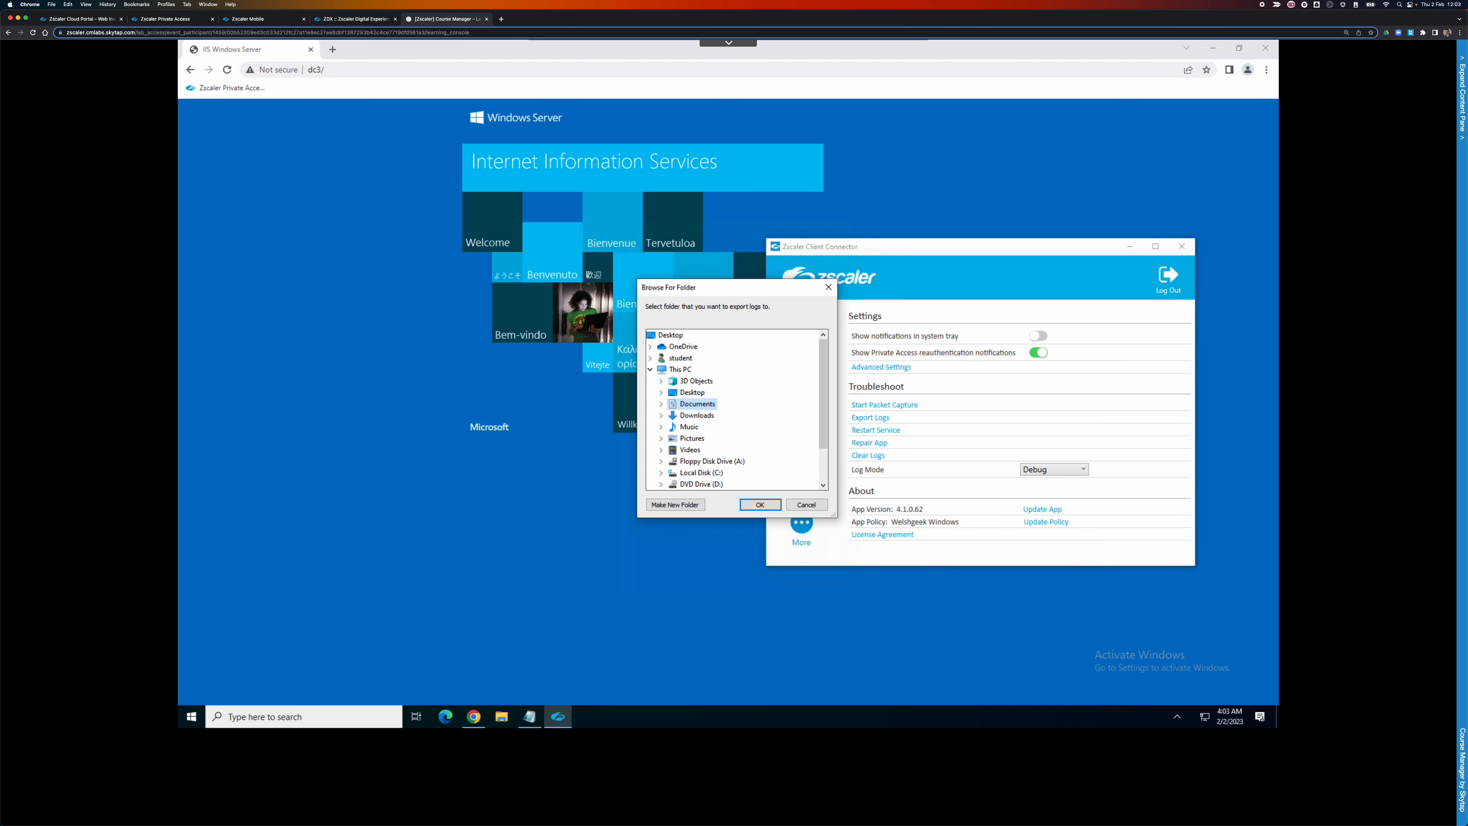
click(667, 337)
click(760, 504)
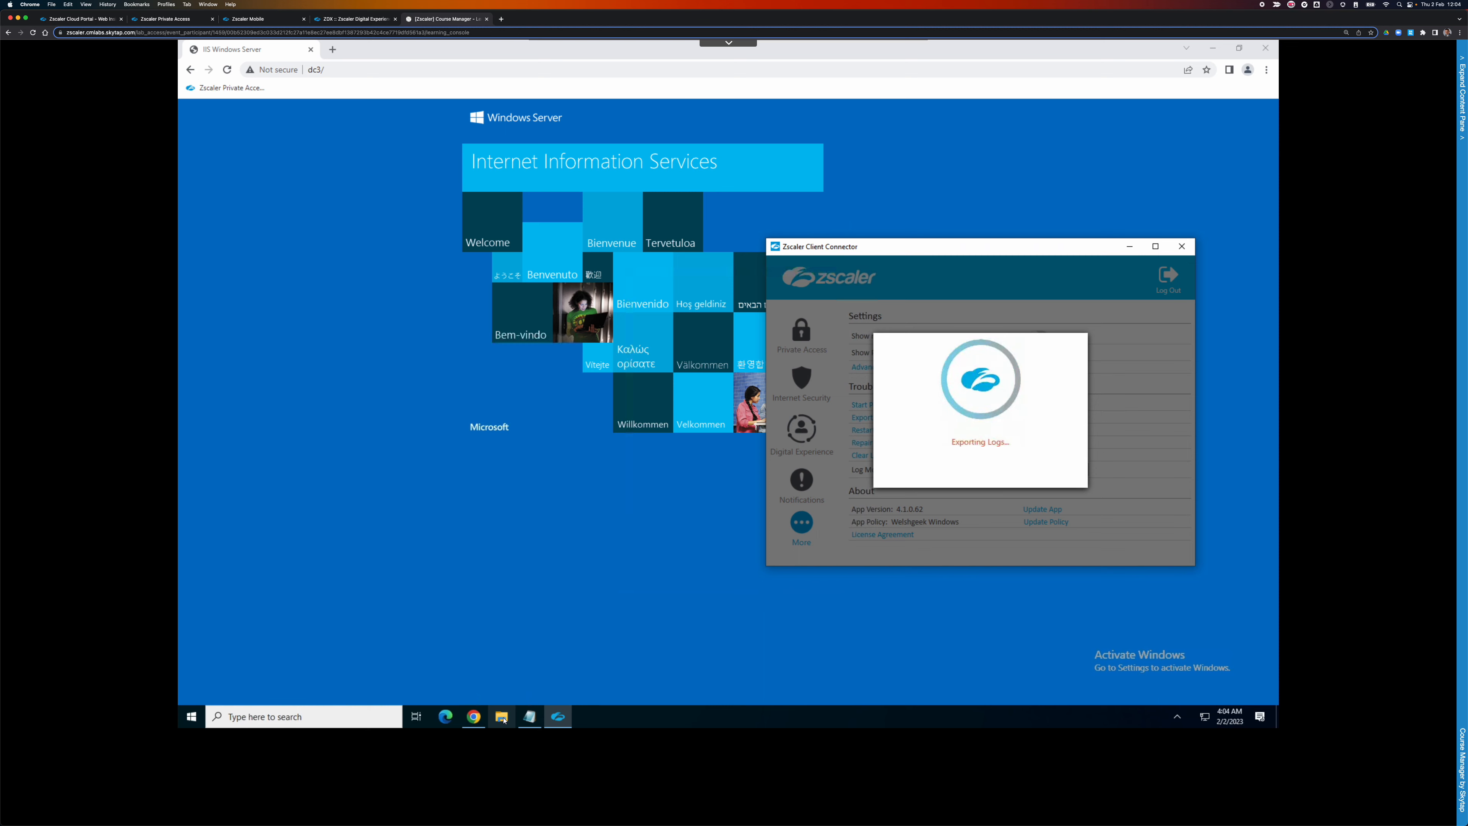
click(502, 717)
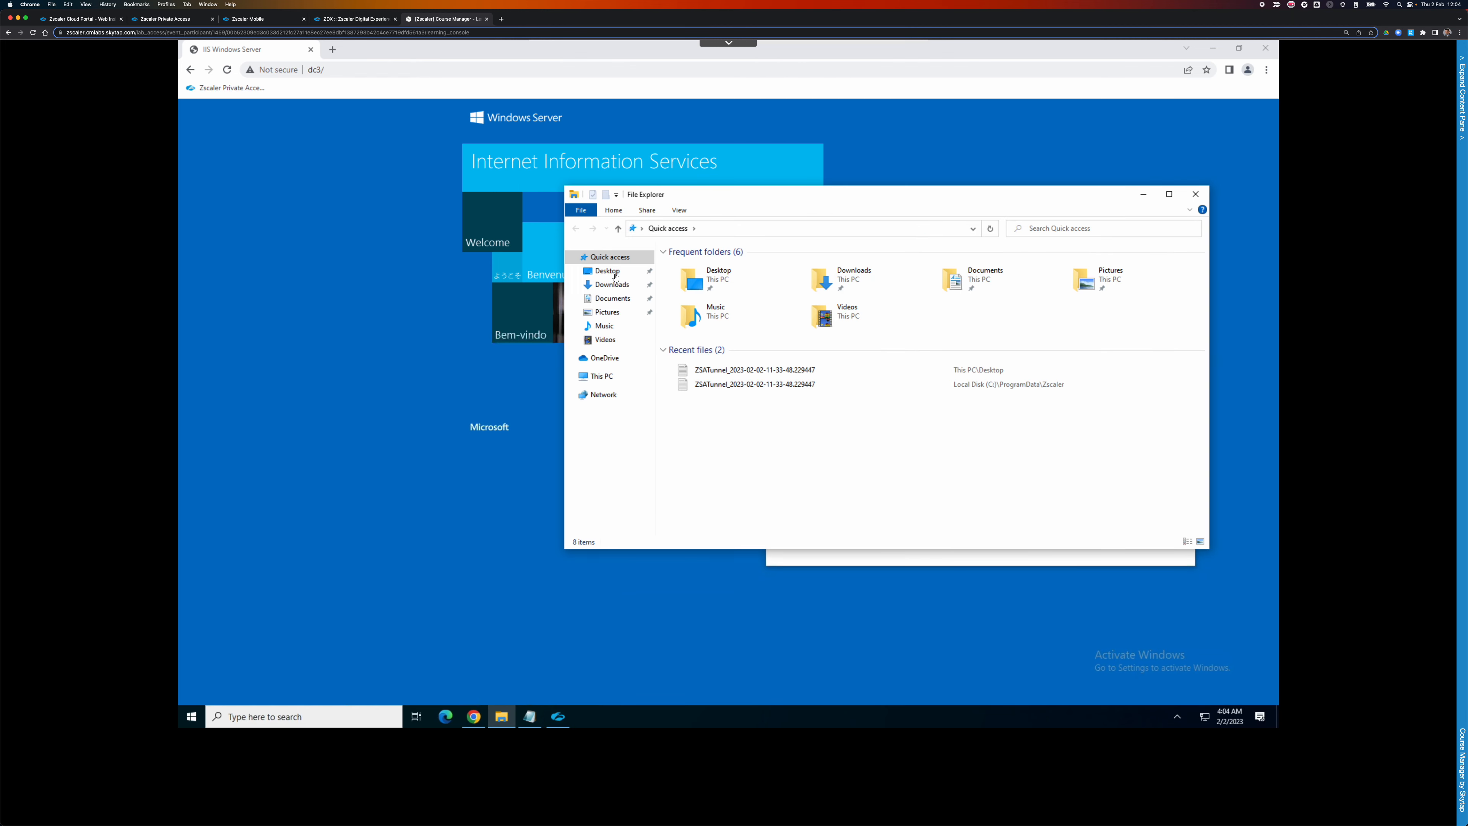
click(608, 271)
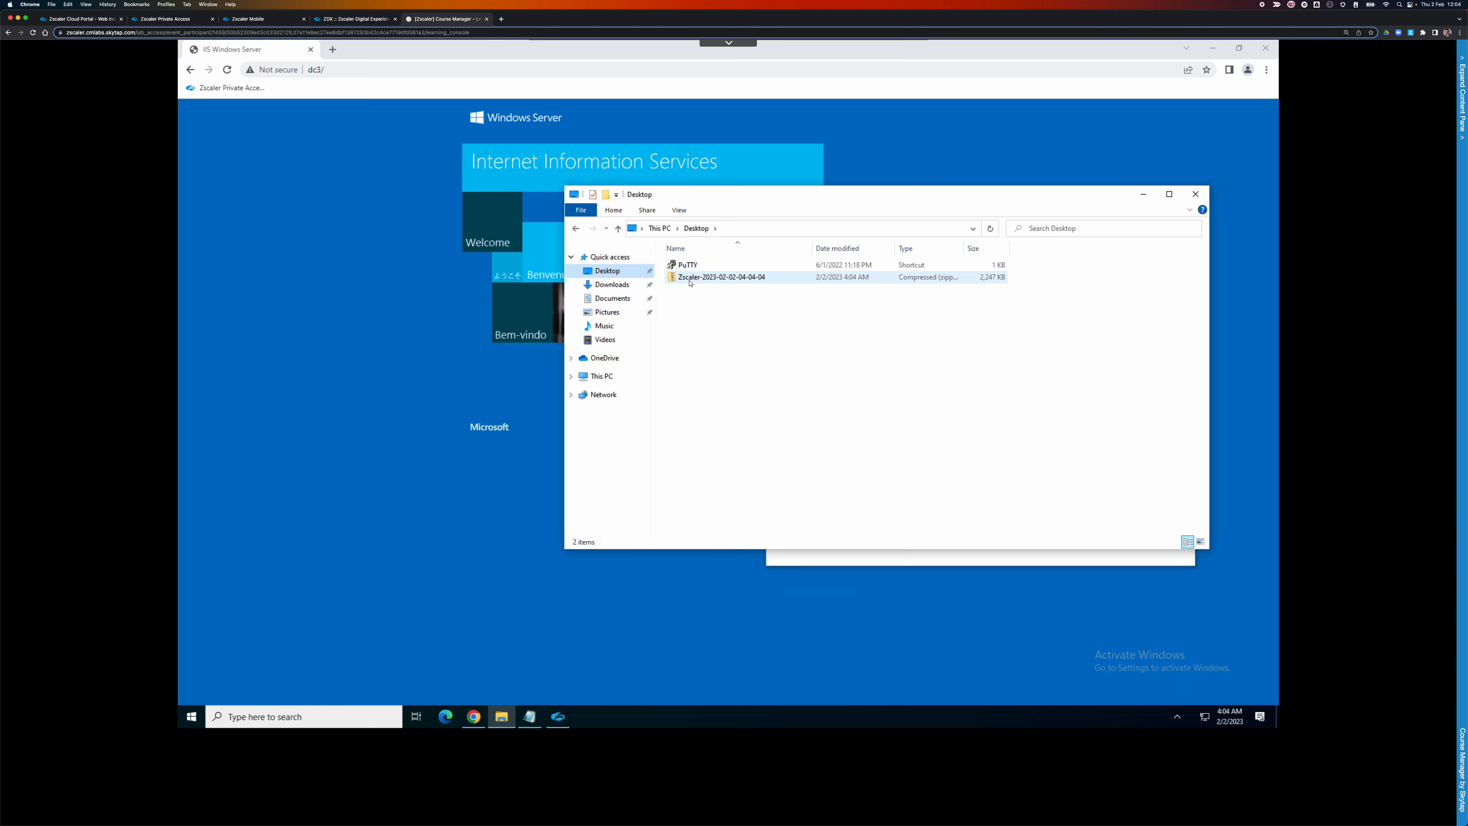
double_click(692, 278)
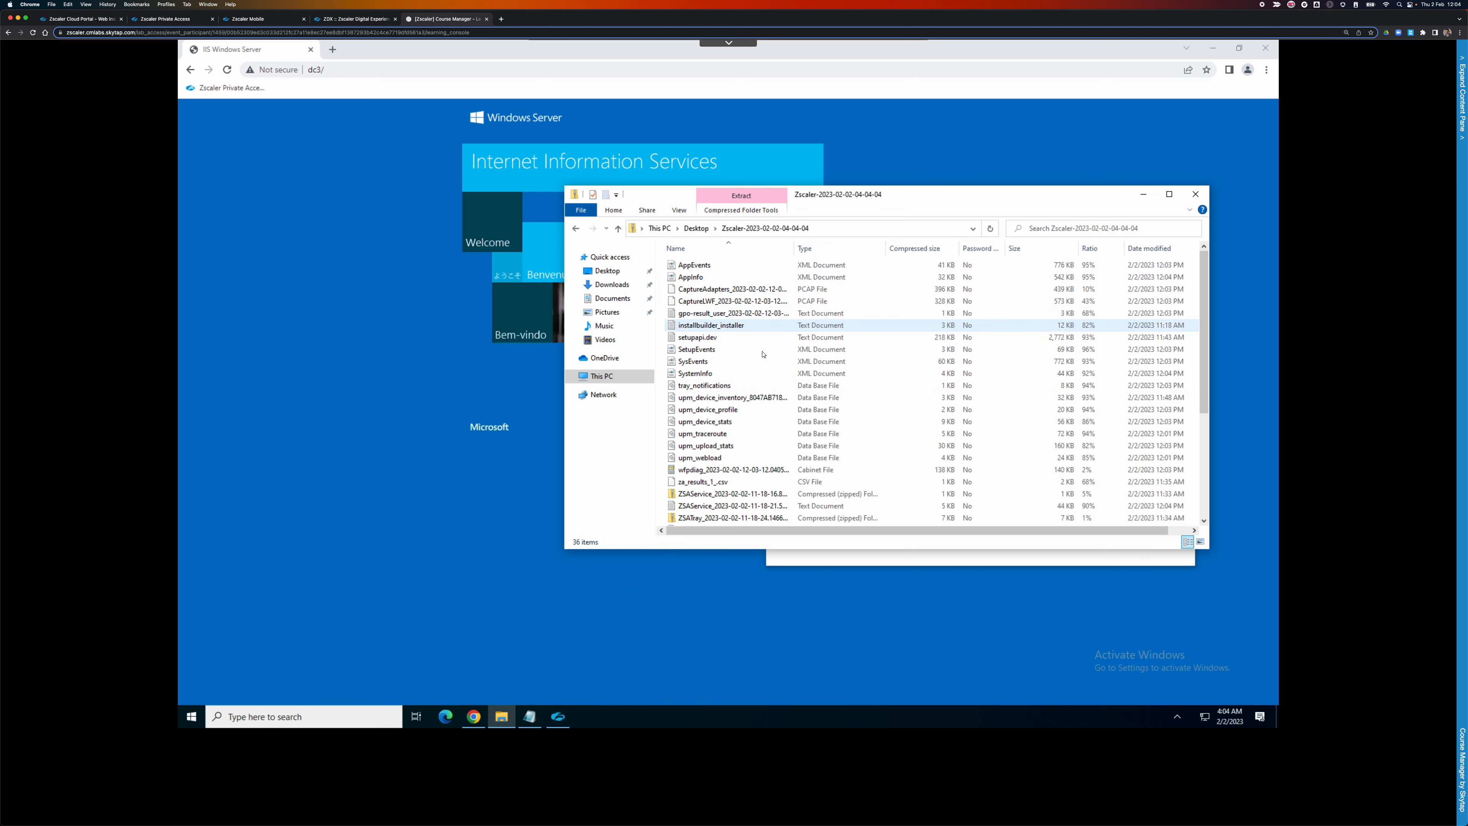
scroll(751, 339, down, 4)
scroll(751, 330, down, 1)
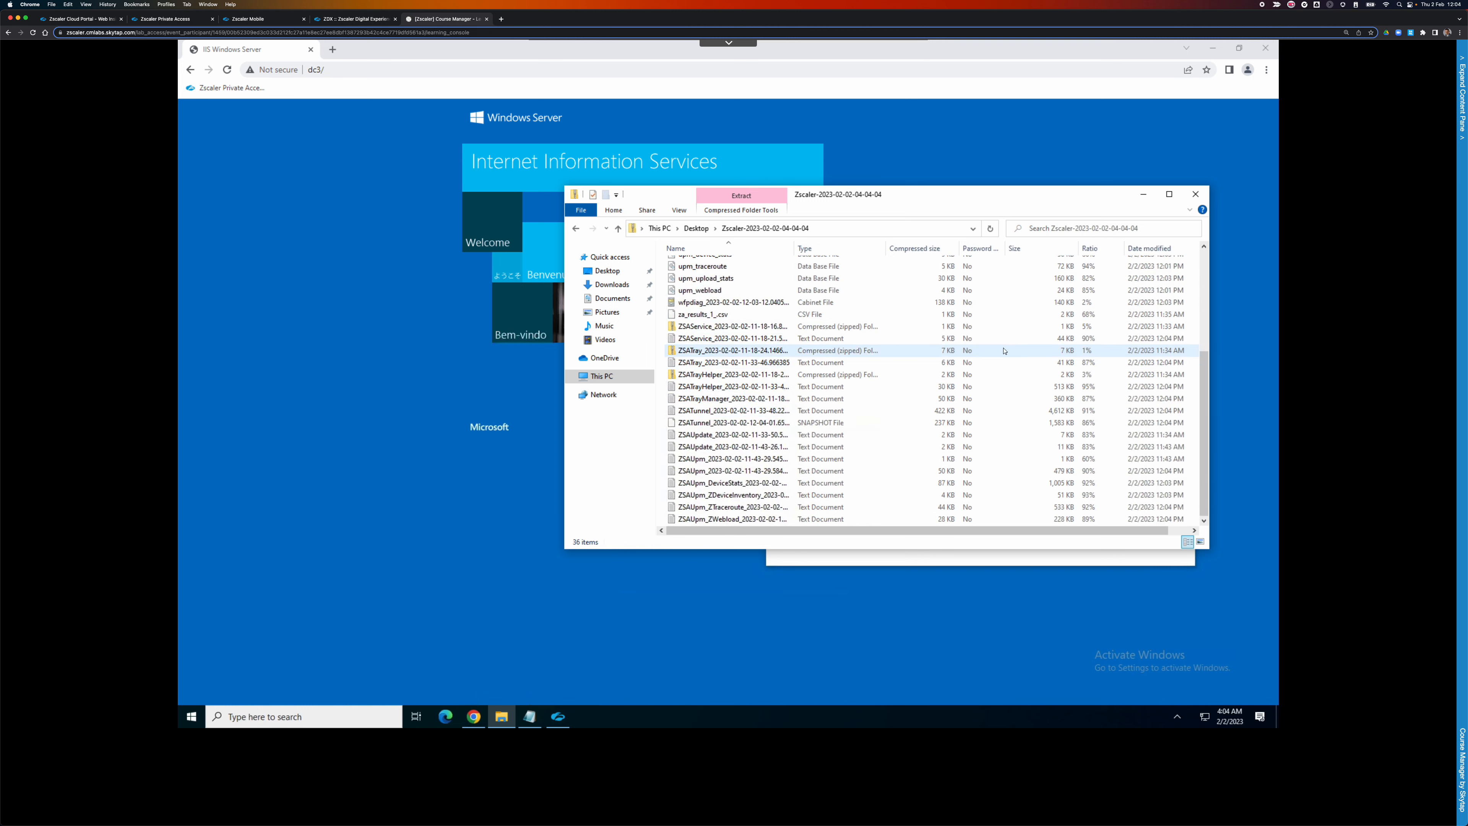
click(1206, 271)
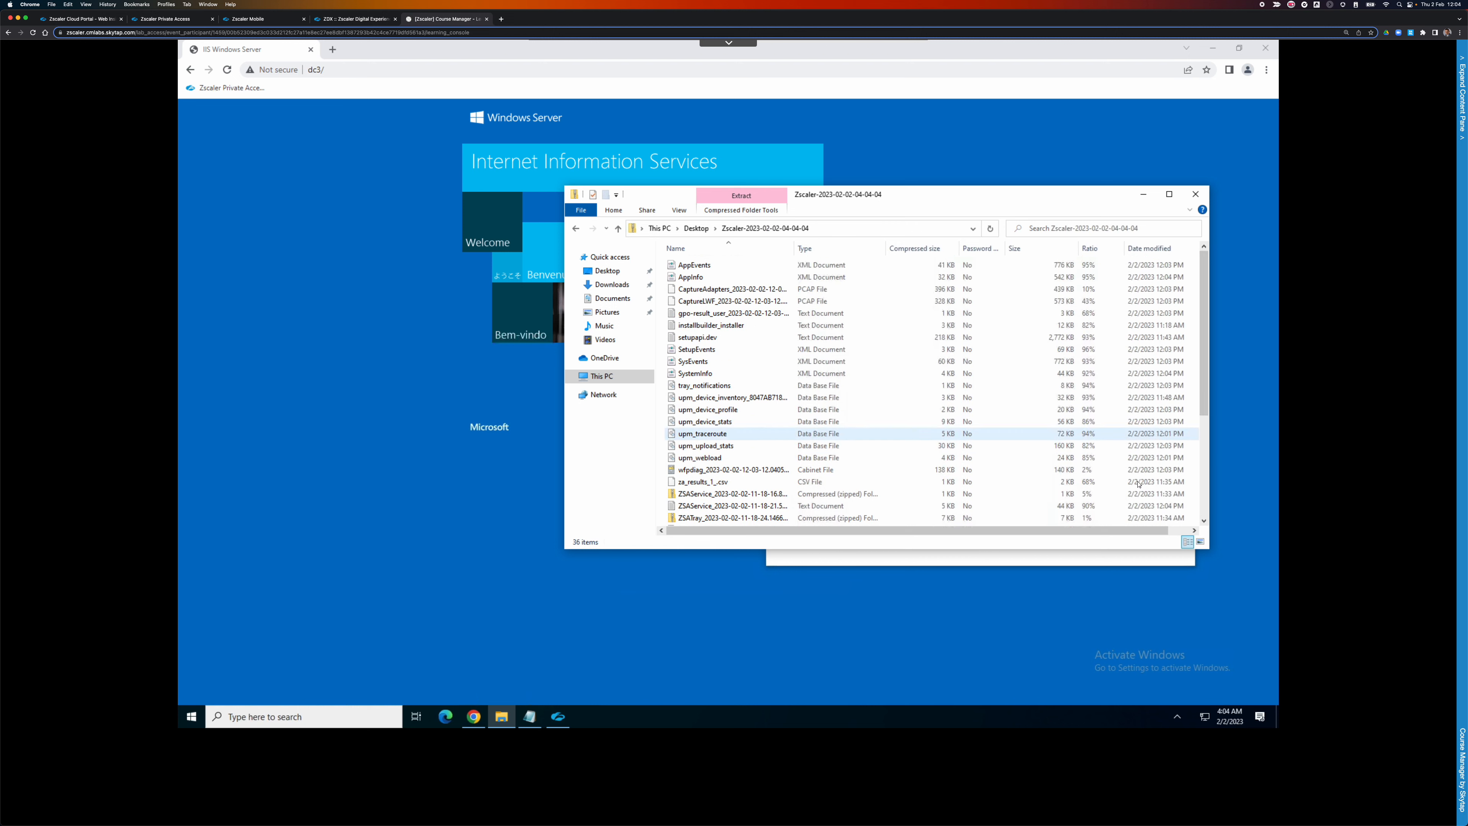
click(1205, 489)
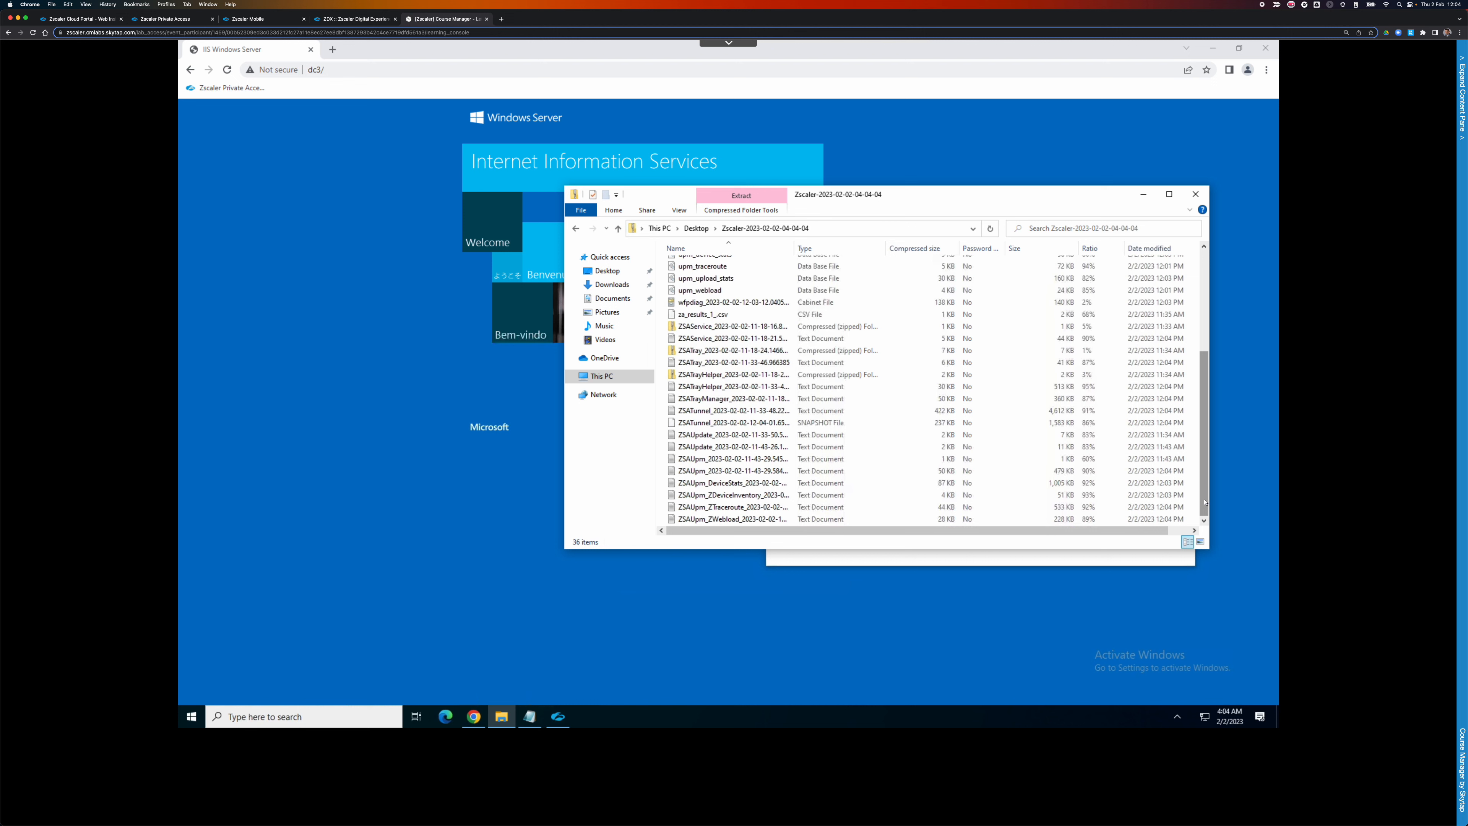
drag(1205, 492, 1205, 389)
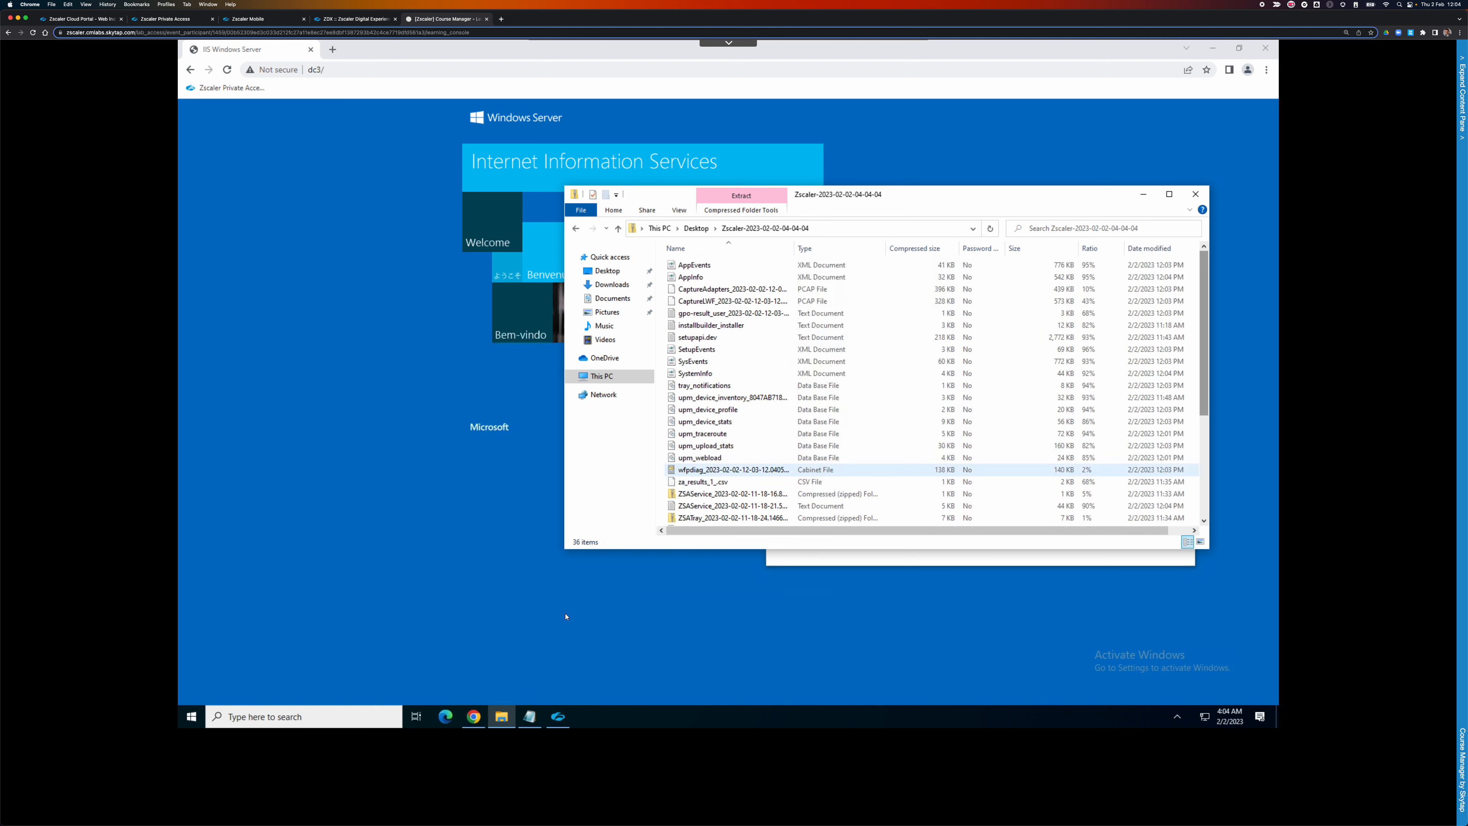
Browse to C:\ProgramData\Zscaler and scroll through its log files.
click(831, 227)
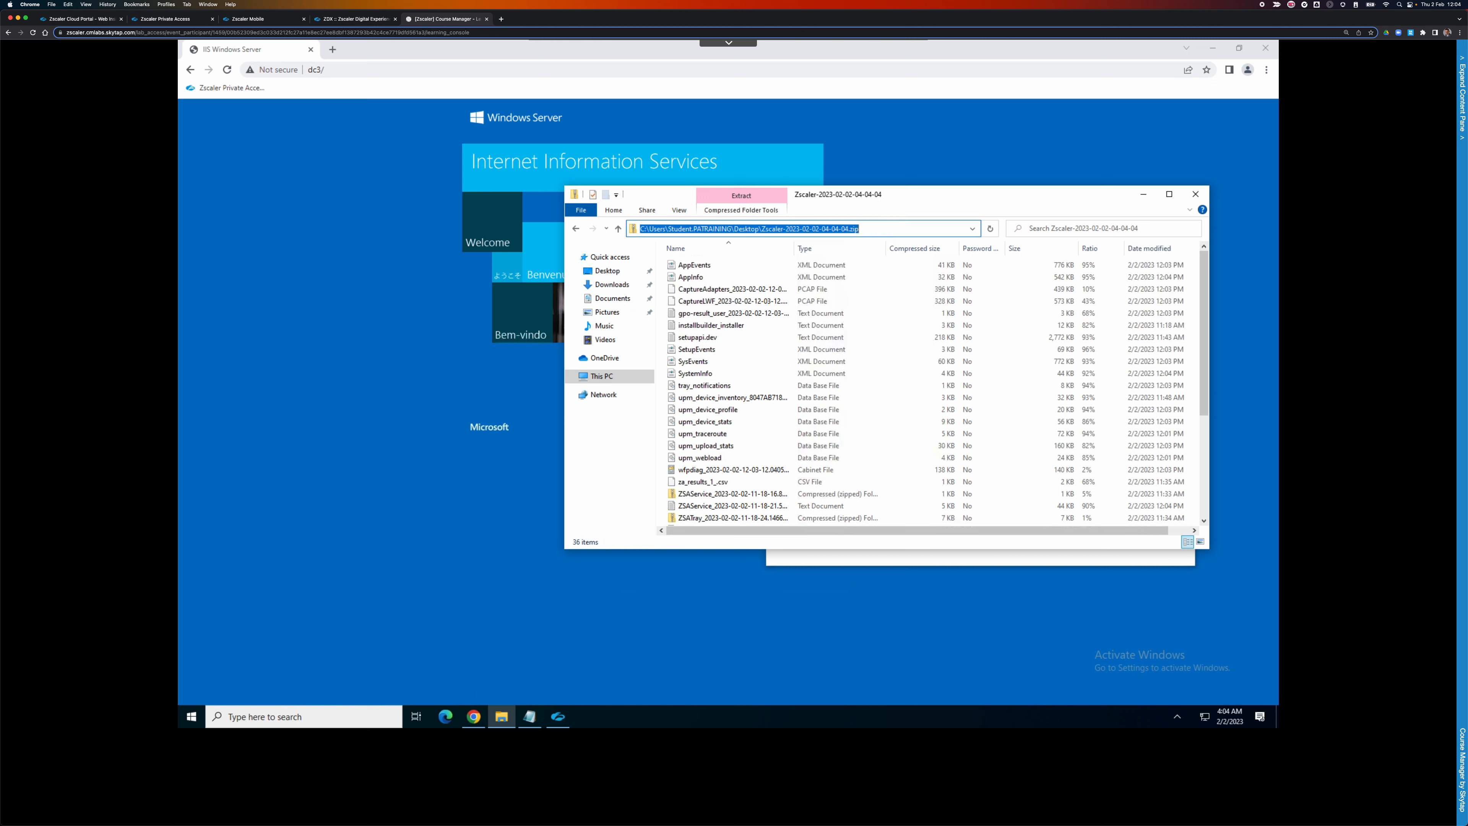
text(c:\pro)
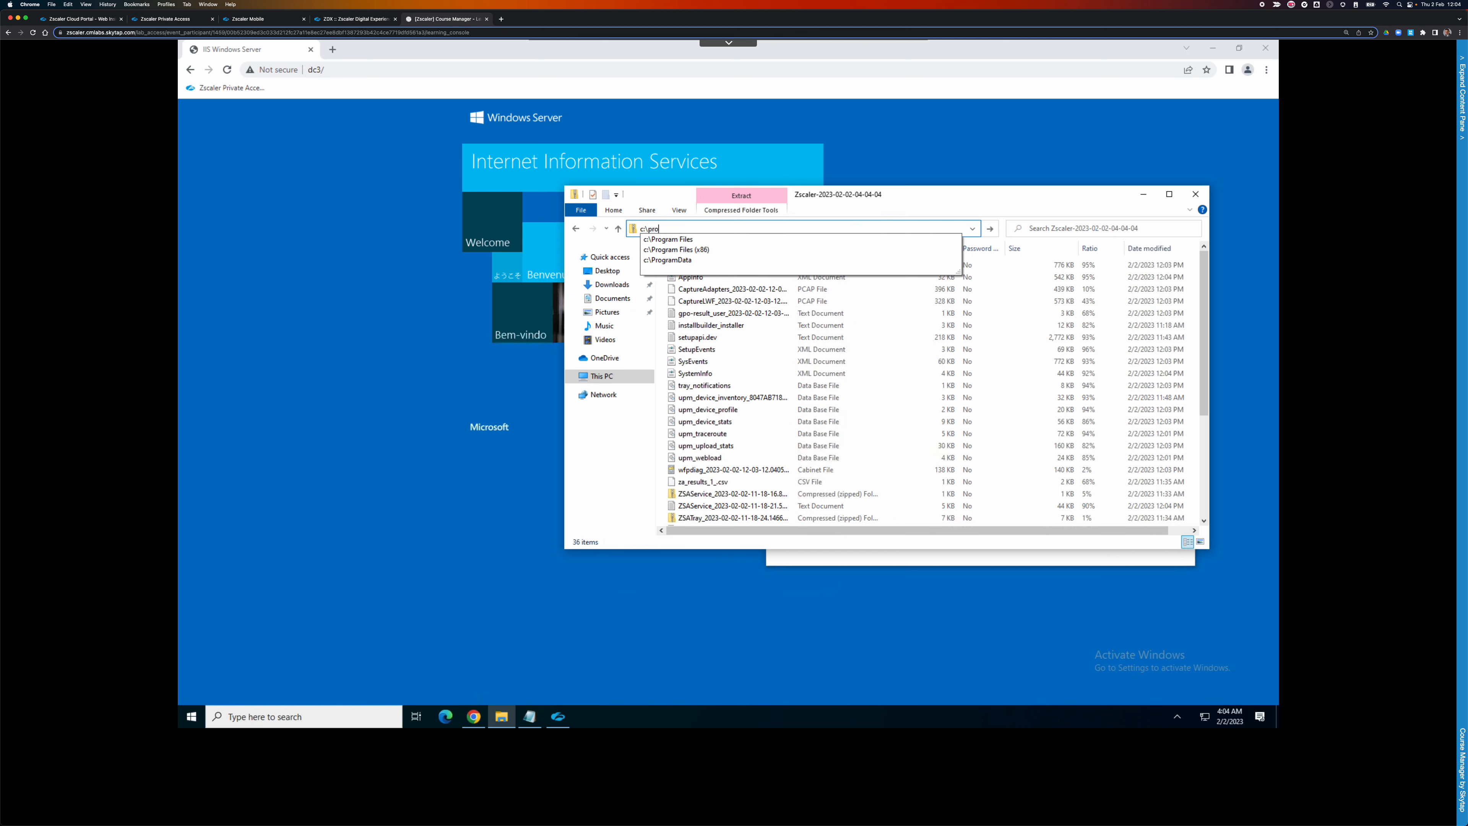
key(Down)
key(Down)
key(Down)
key(Down)
key(Up)
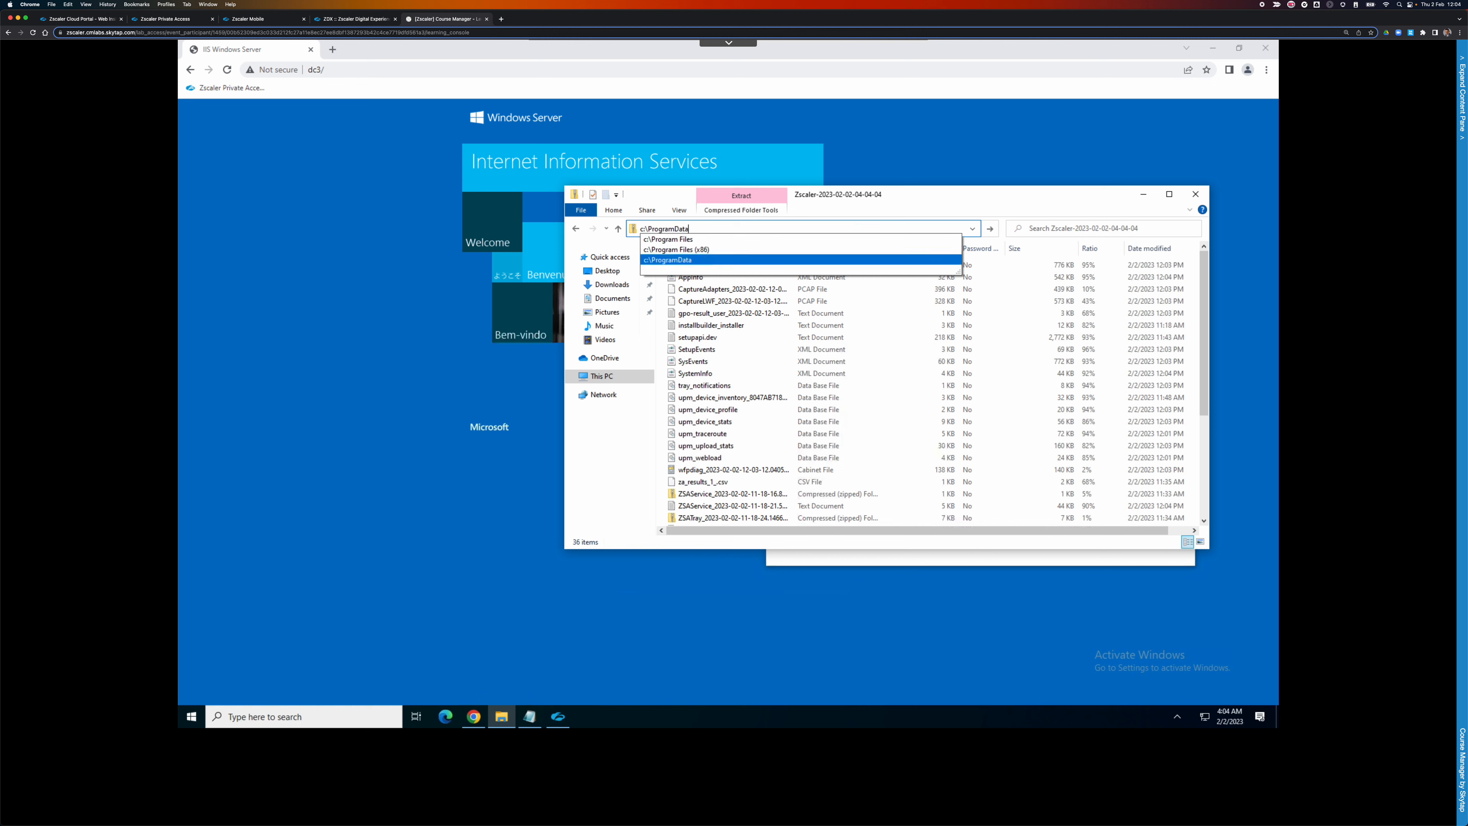
text(Z)
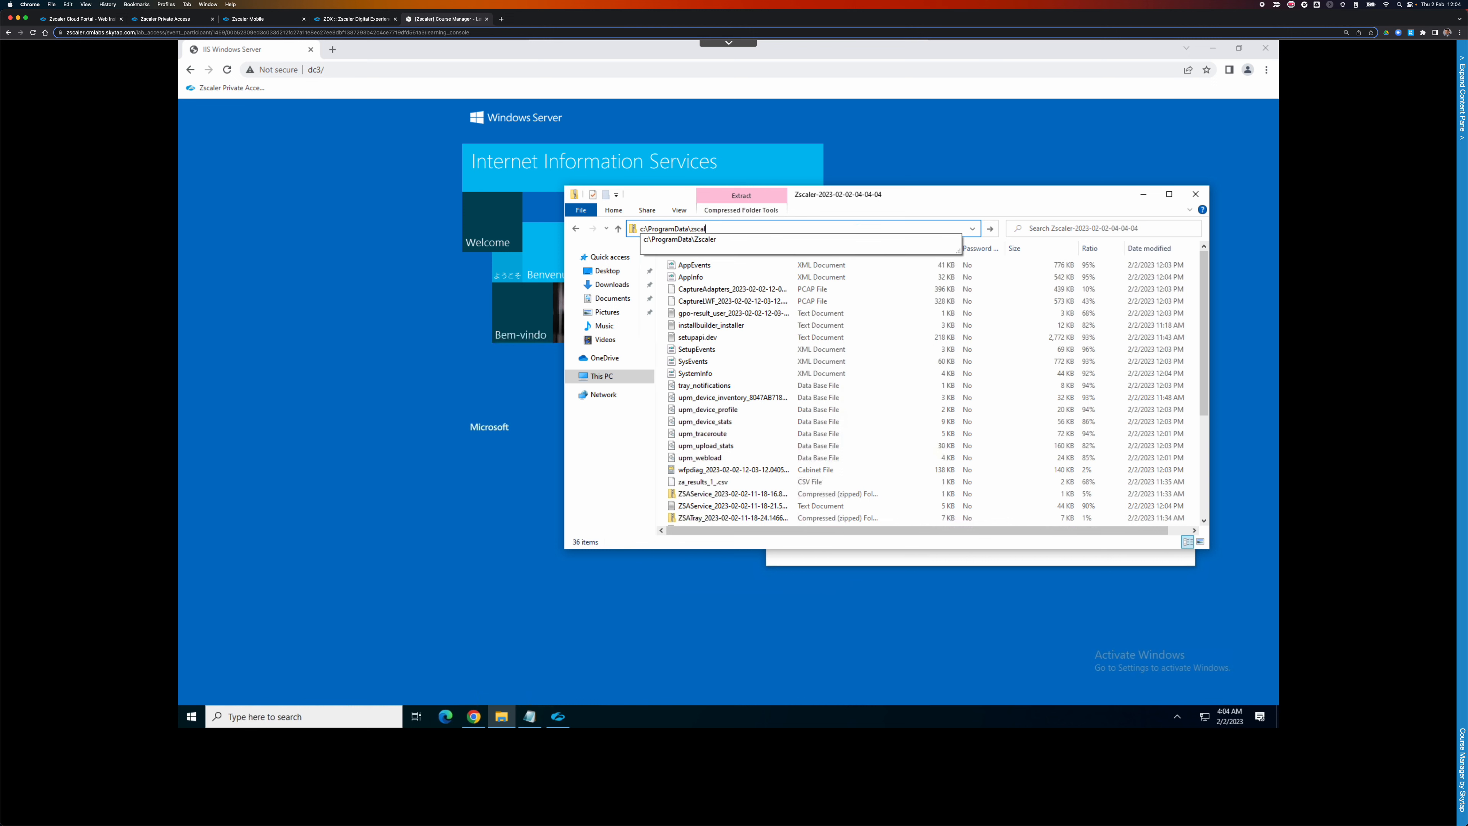
key(Return)
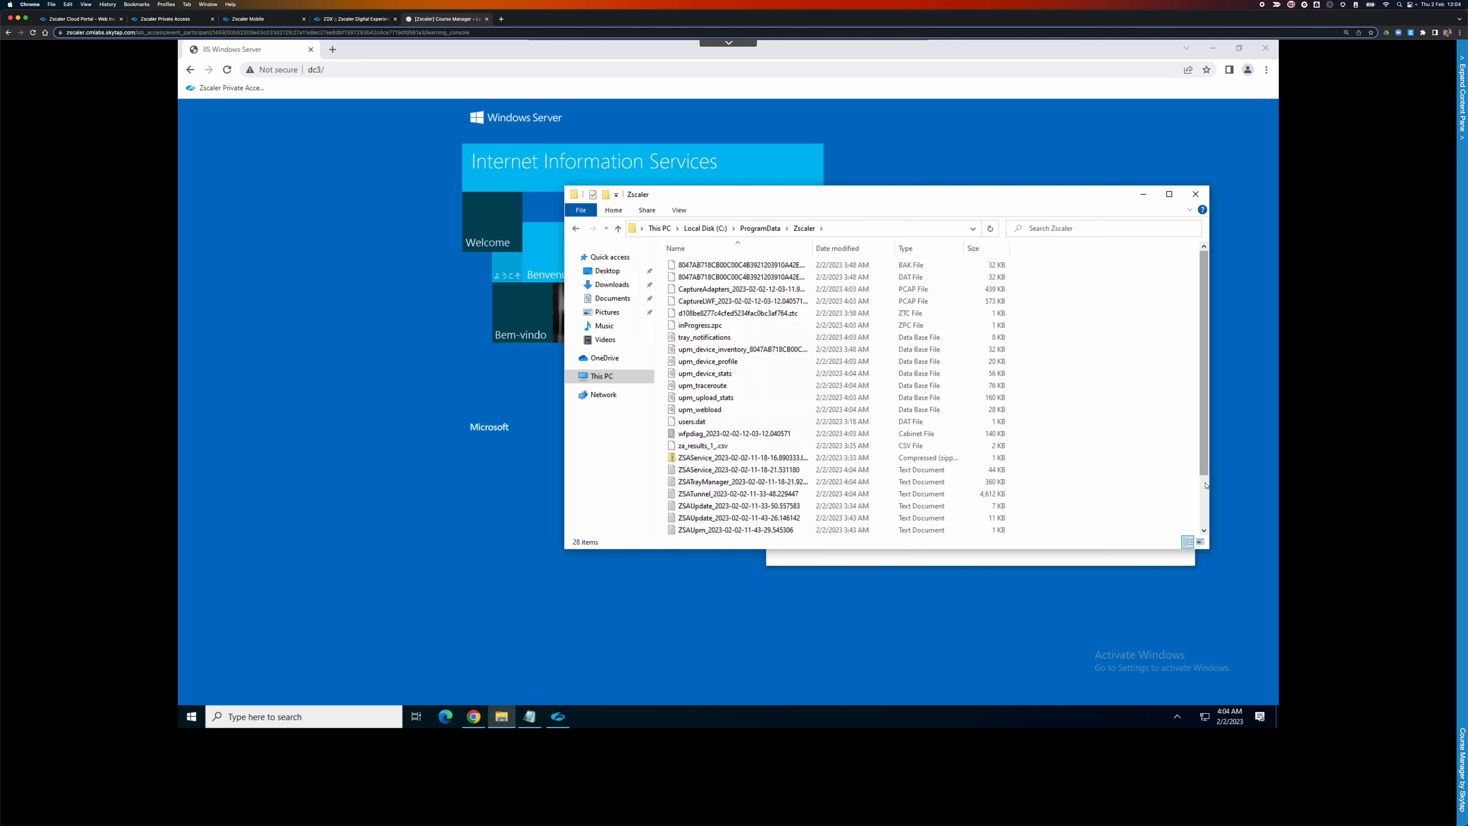
scroll(1206, 485, down, 3)
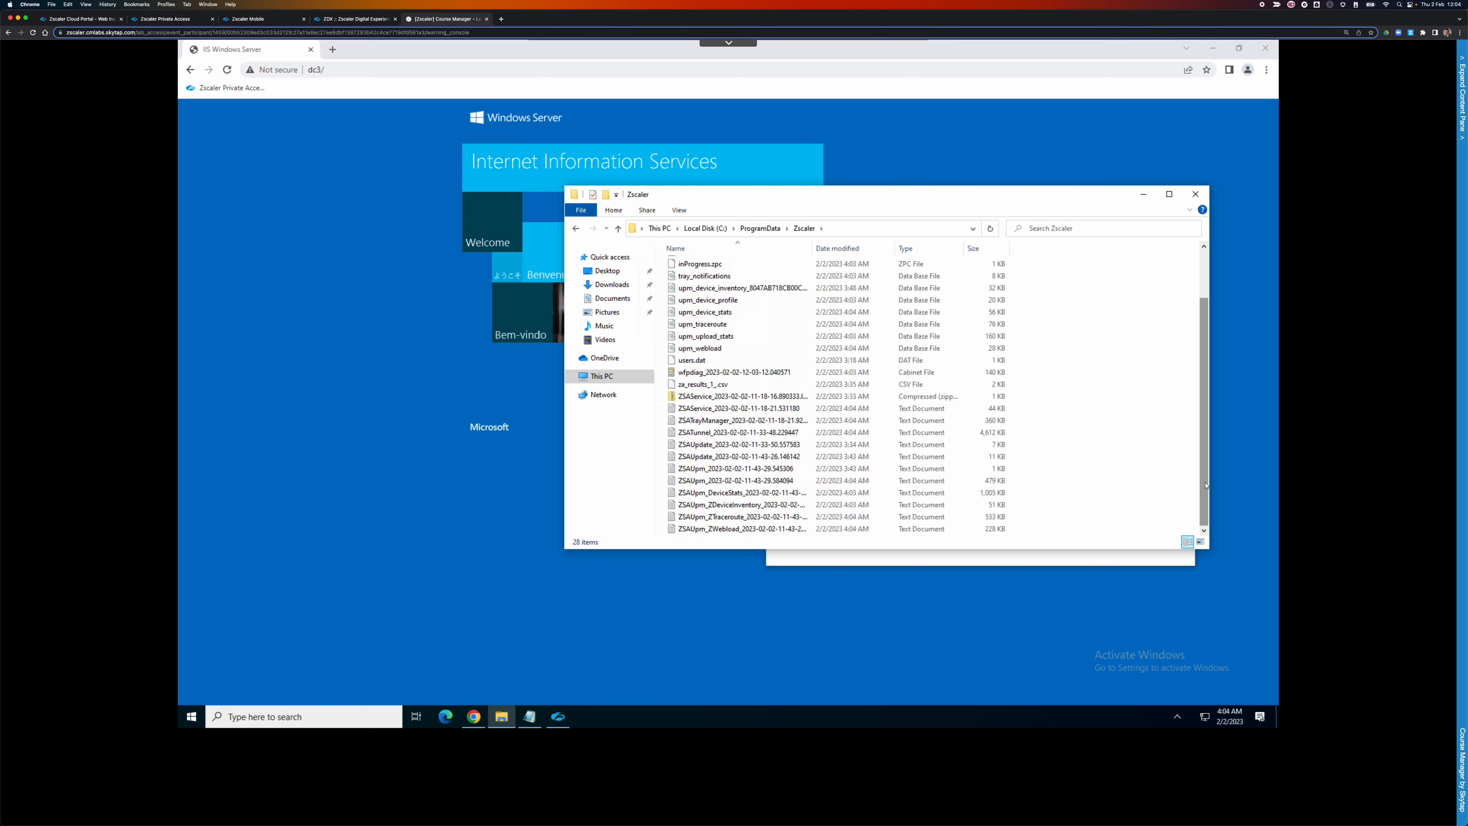
drag(1206, 368, 1206, 264)
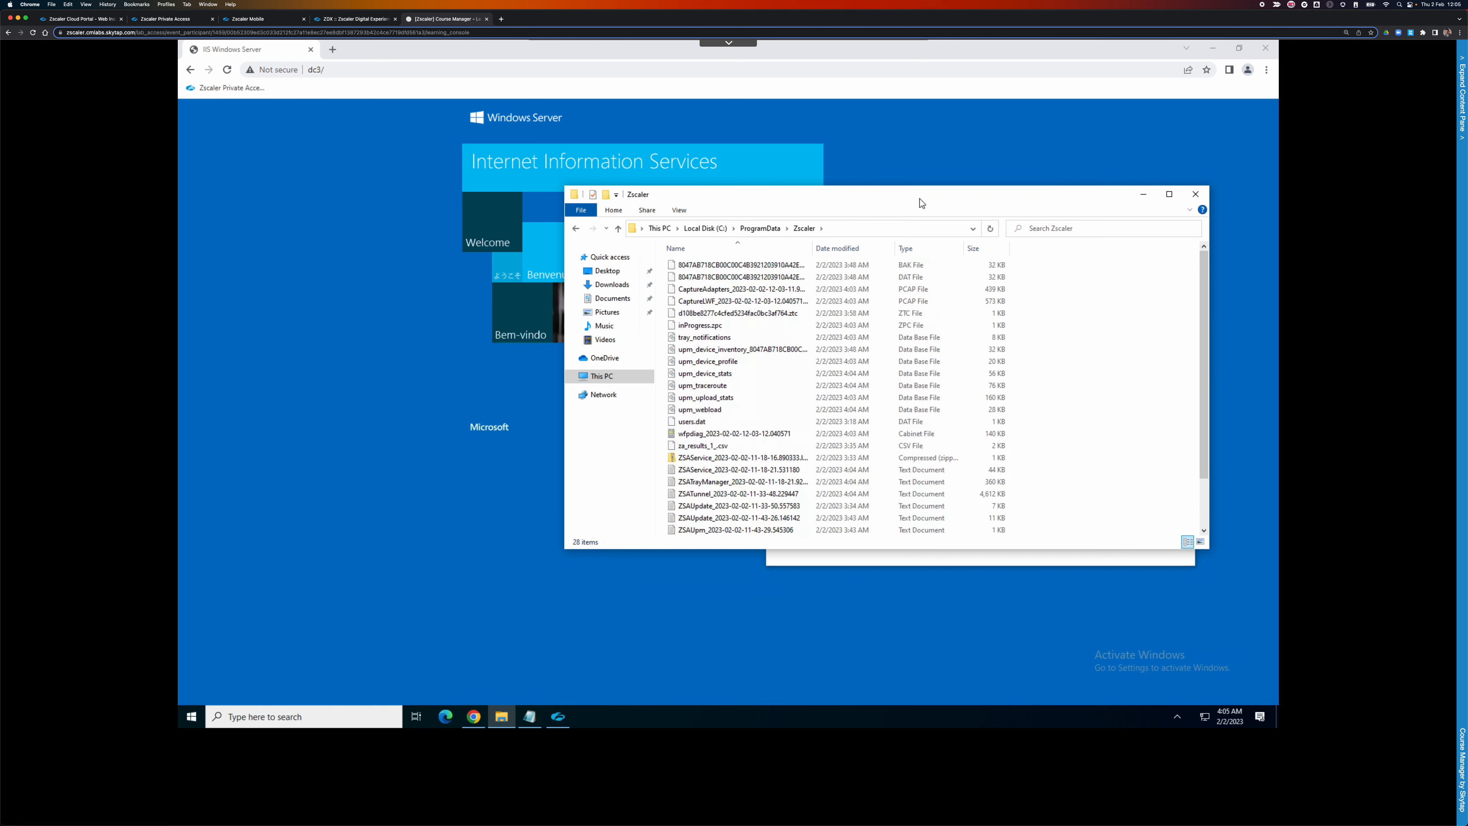
Reopen the Desktop's Zscaler log zip and widen the Name column to show full file names.
drag(919, 198, 737, 239)
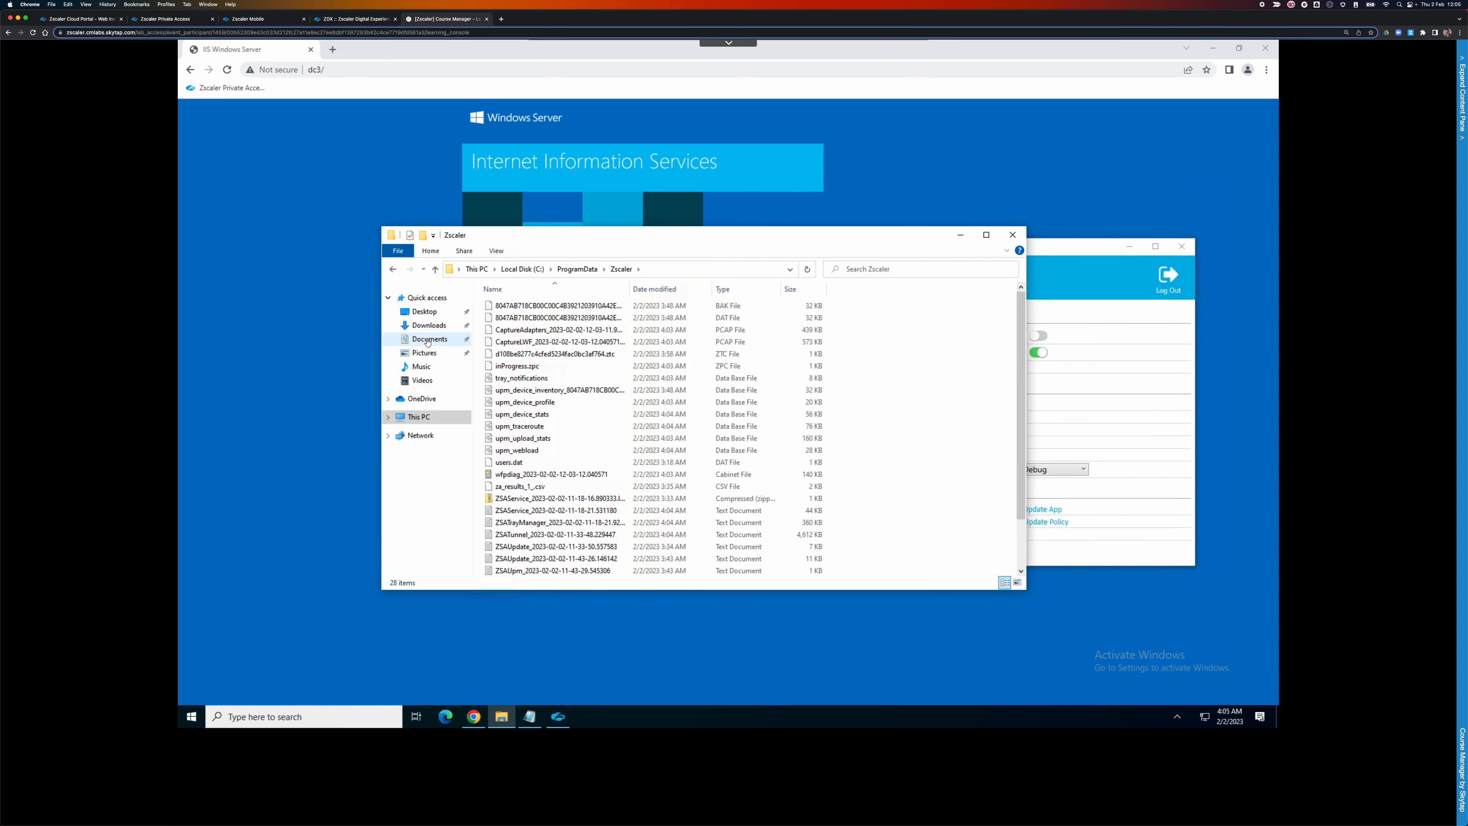
click(424, 312)
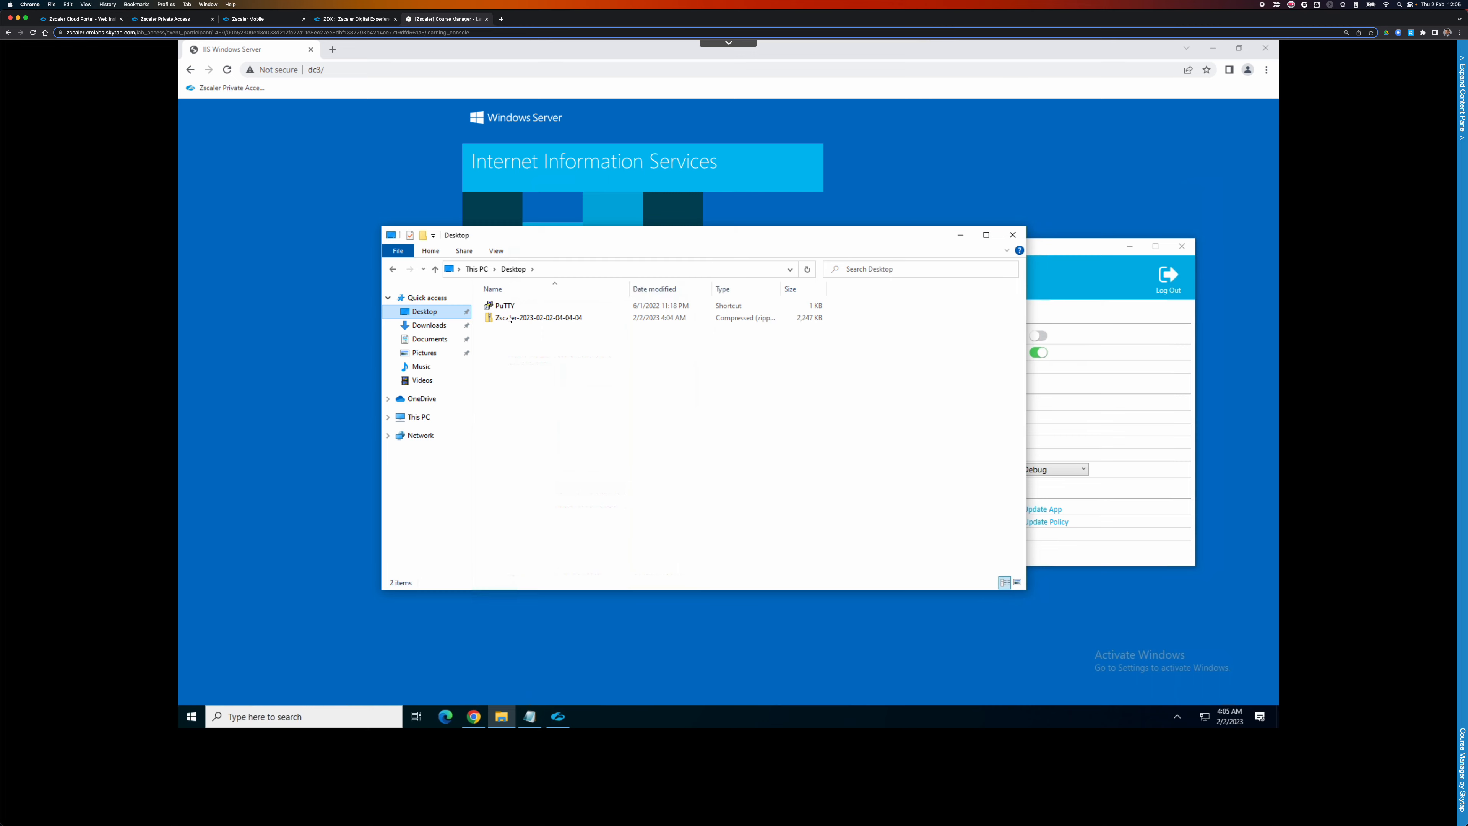
click(509, 319)
double_click(508, 320)
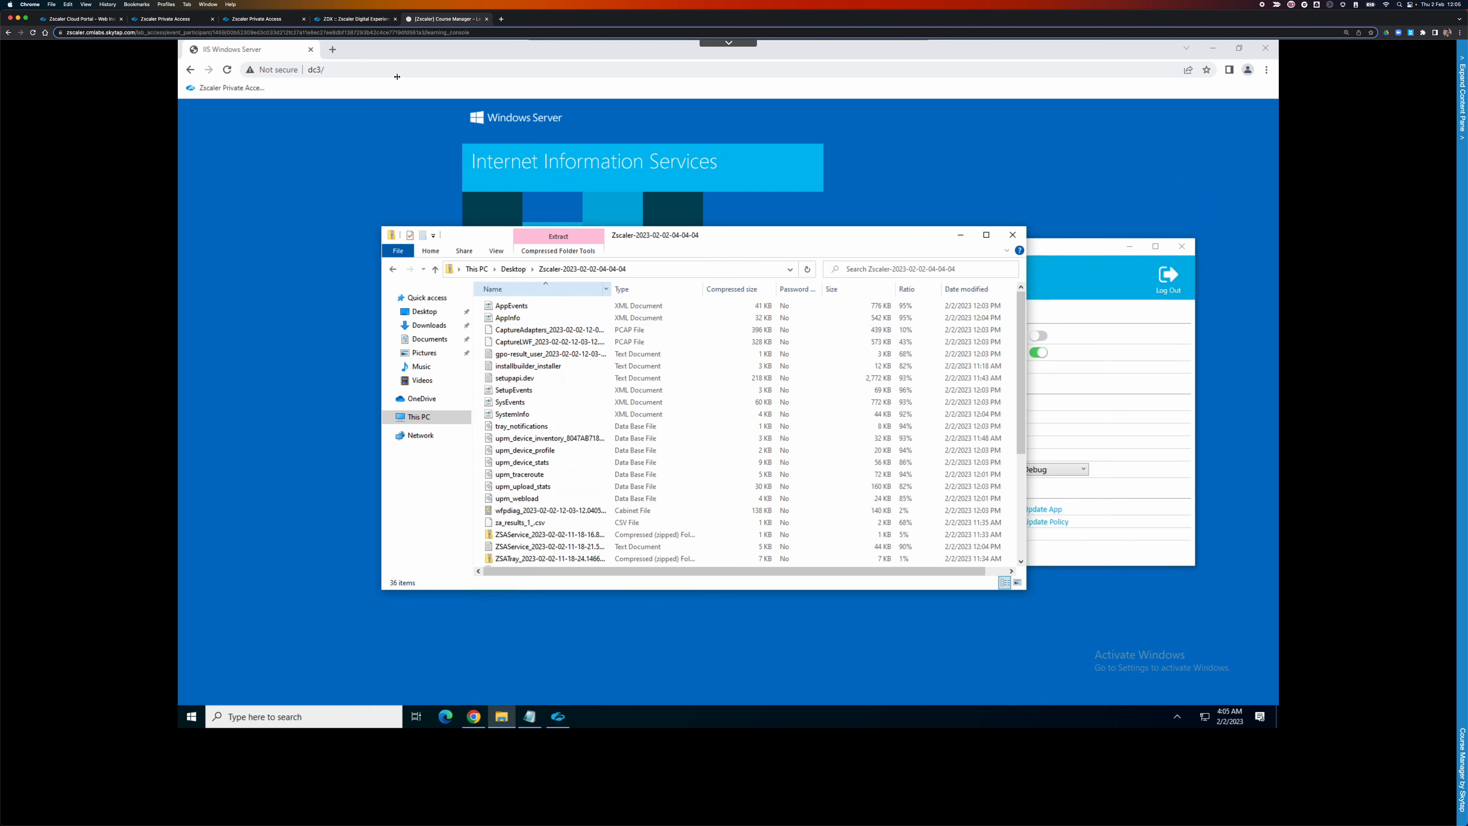
drag(611, 289, 704, 289)
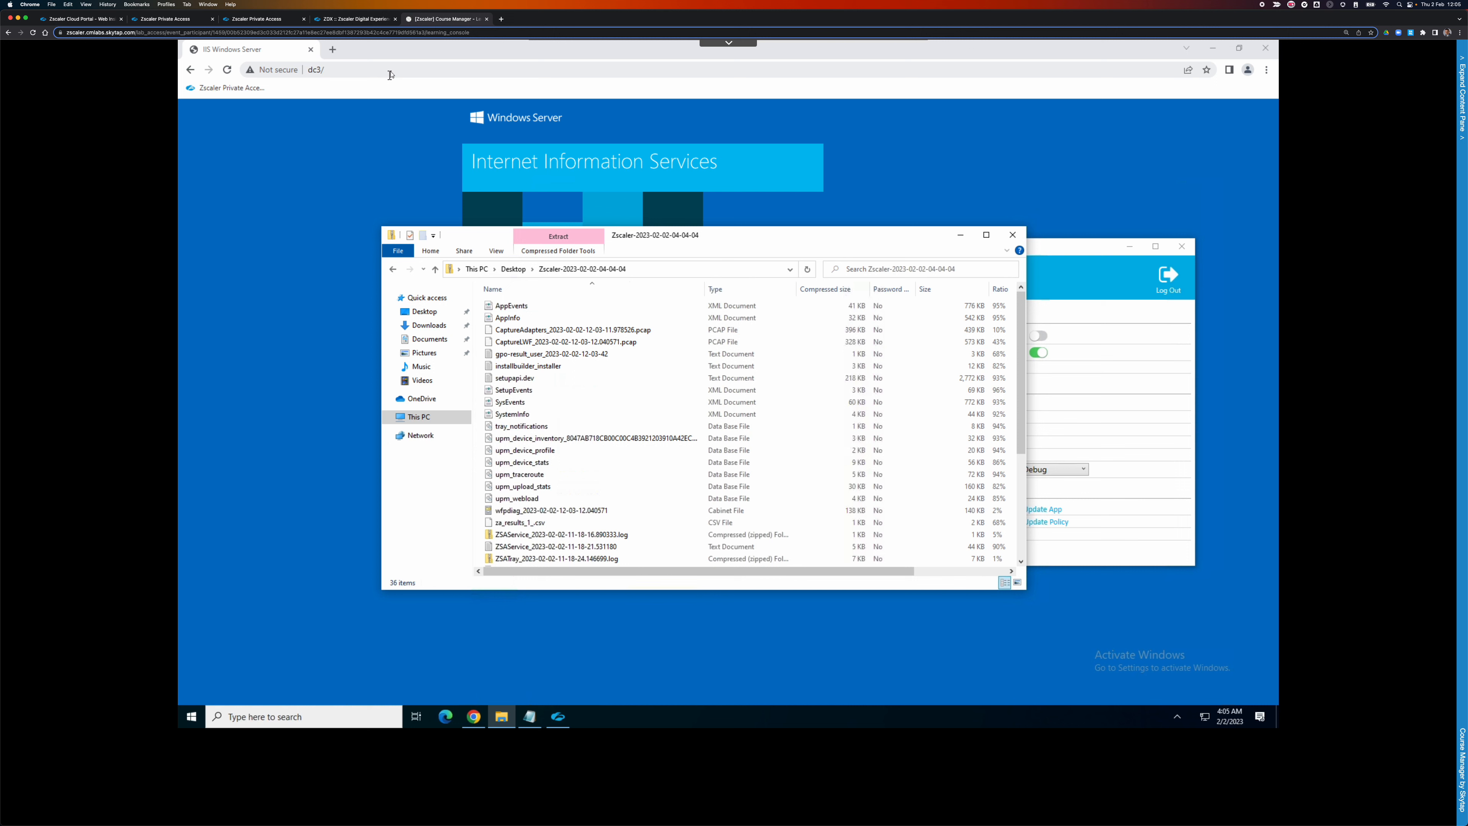
Search Google for wireshark, download the Windows Installer (64-bit), and run it.
click(389, 71)
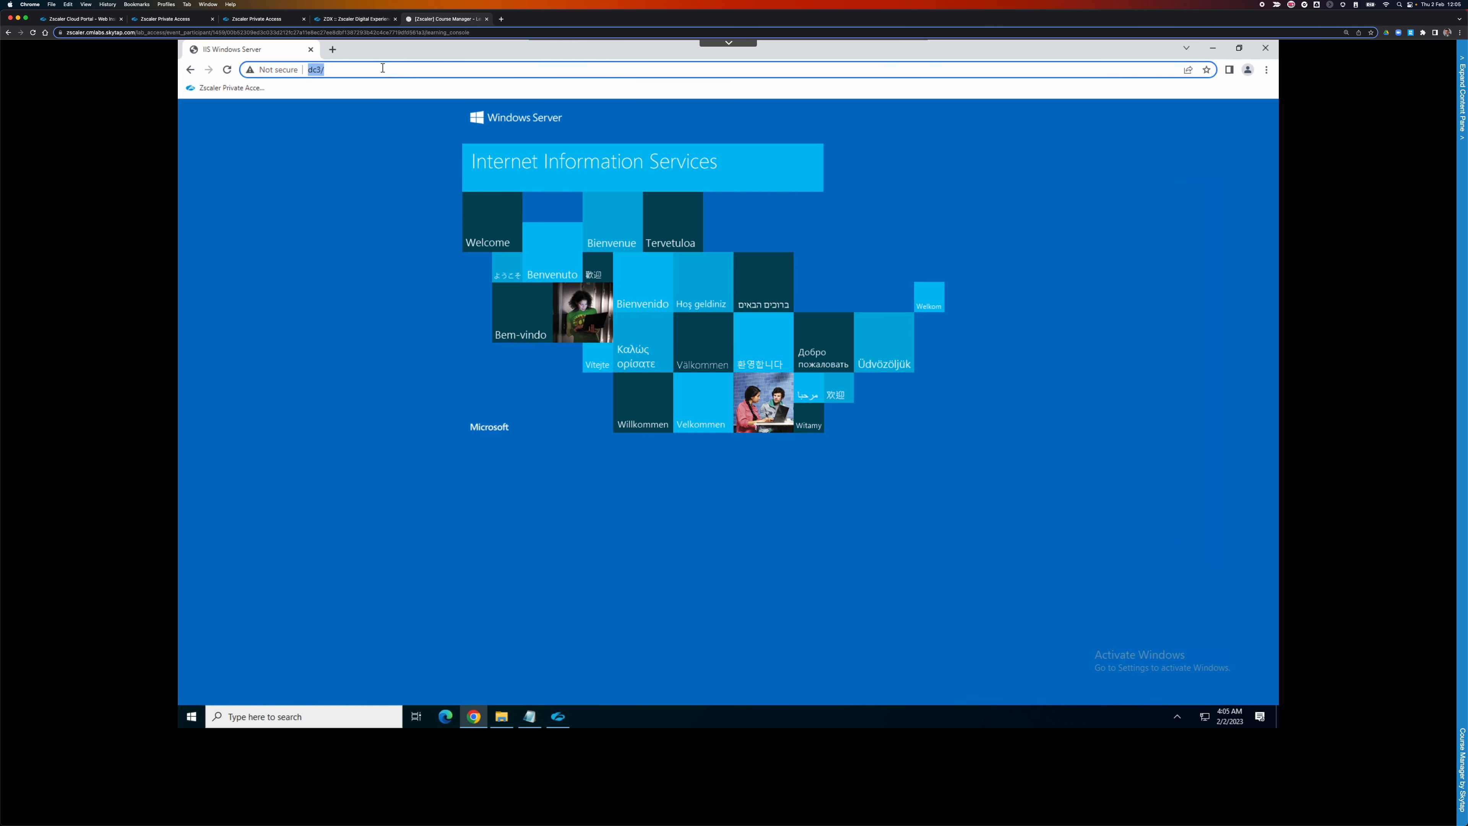
text(wireshark)
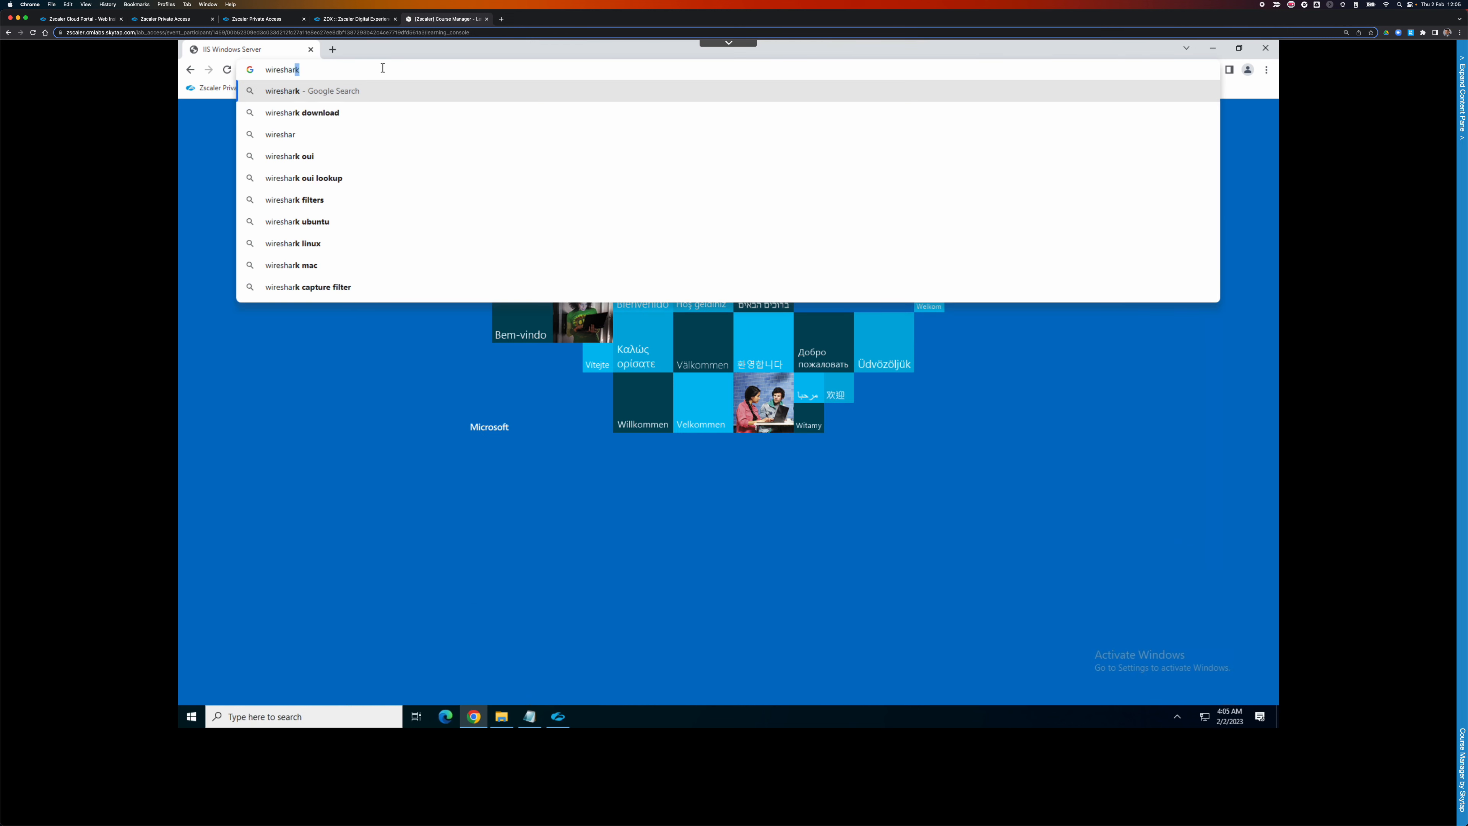
key(Return)
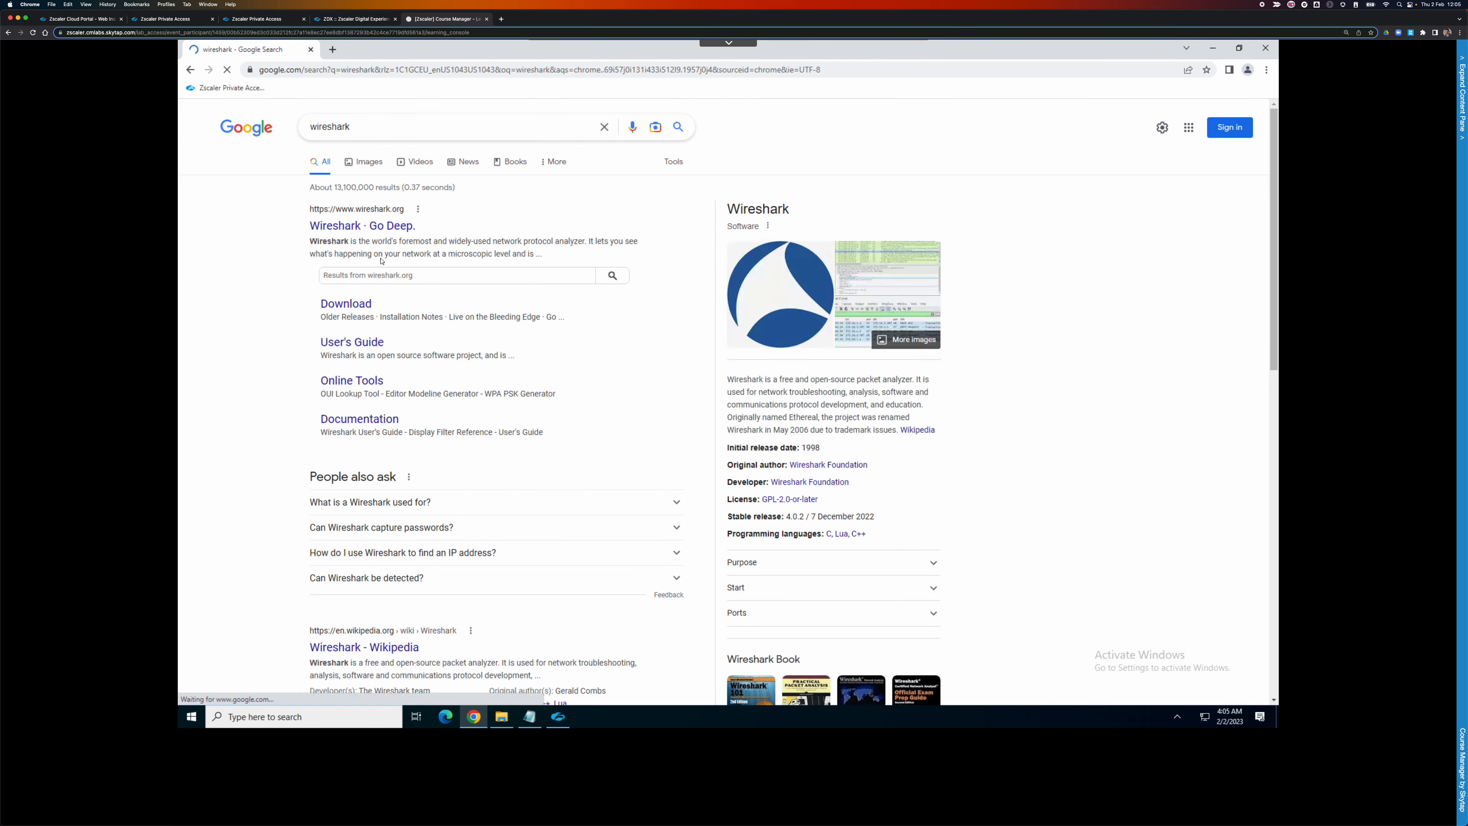
click(504, 319)
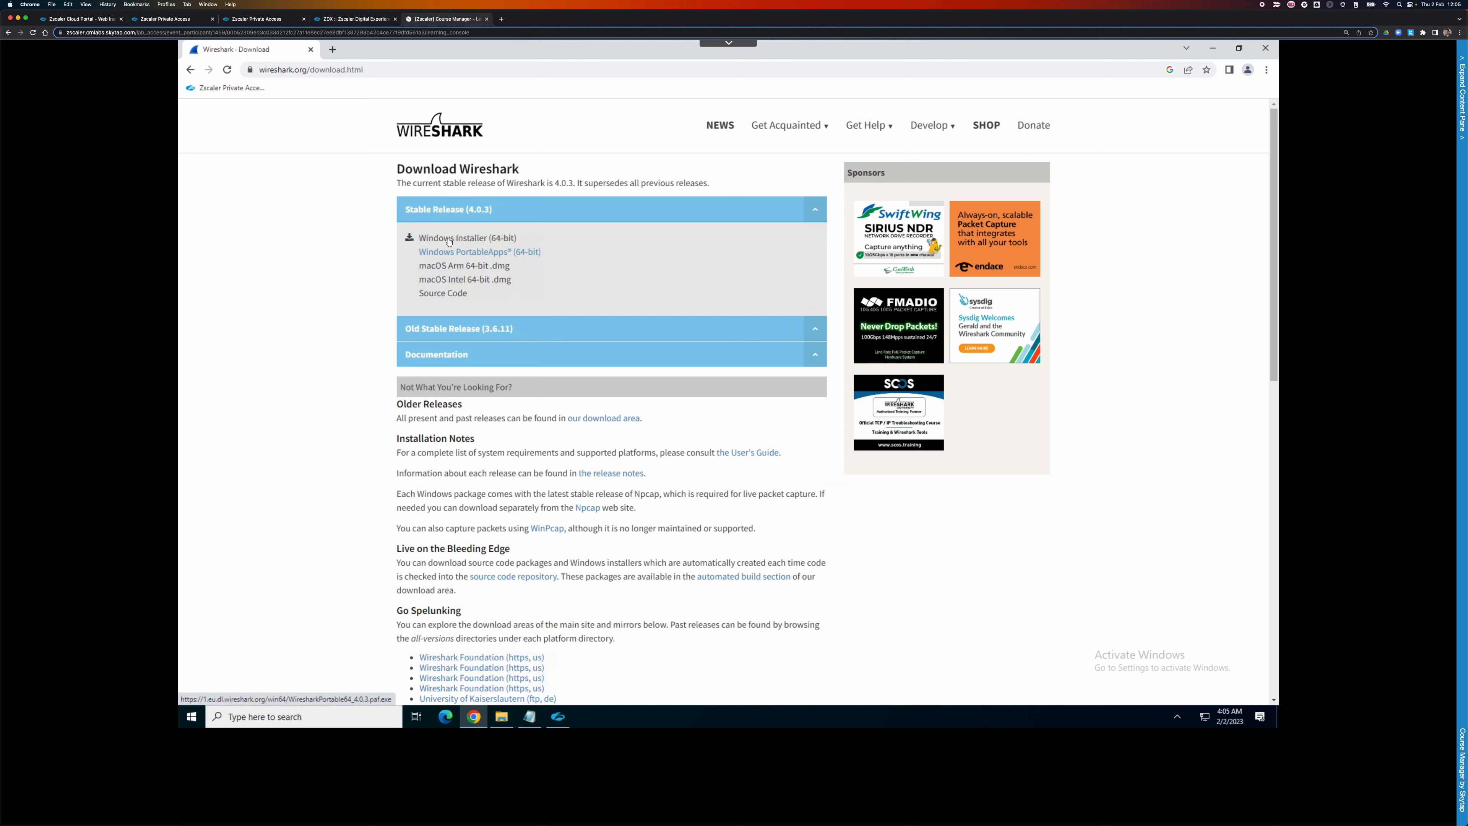
click(448, 241)
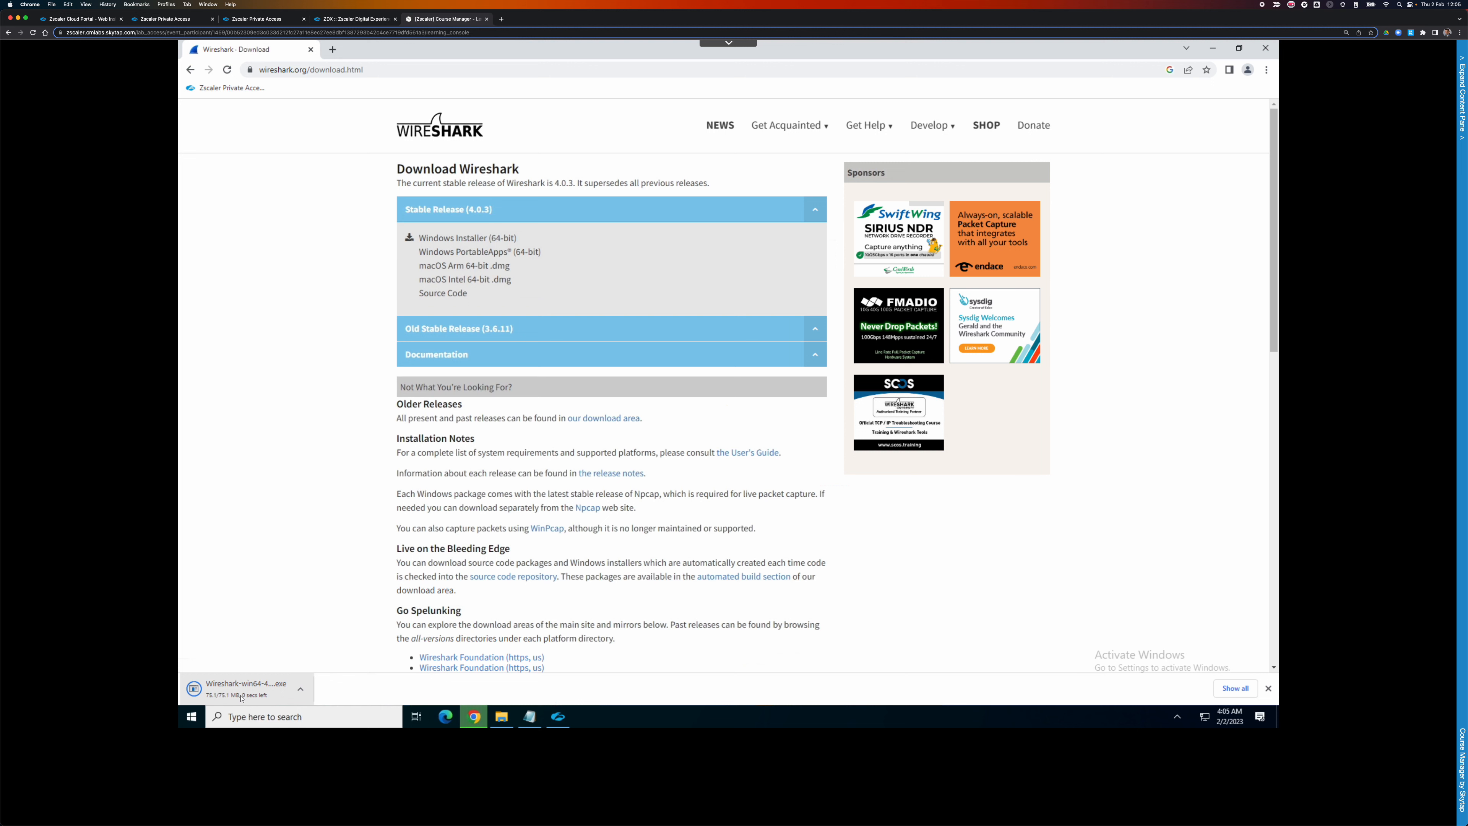
click(241, 698)
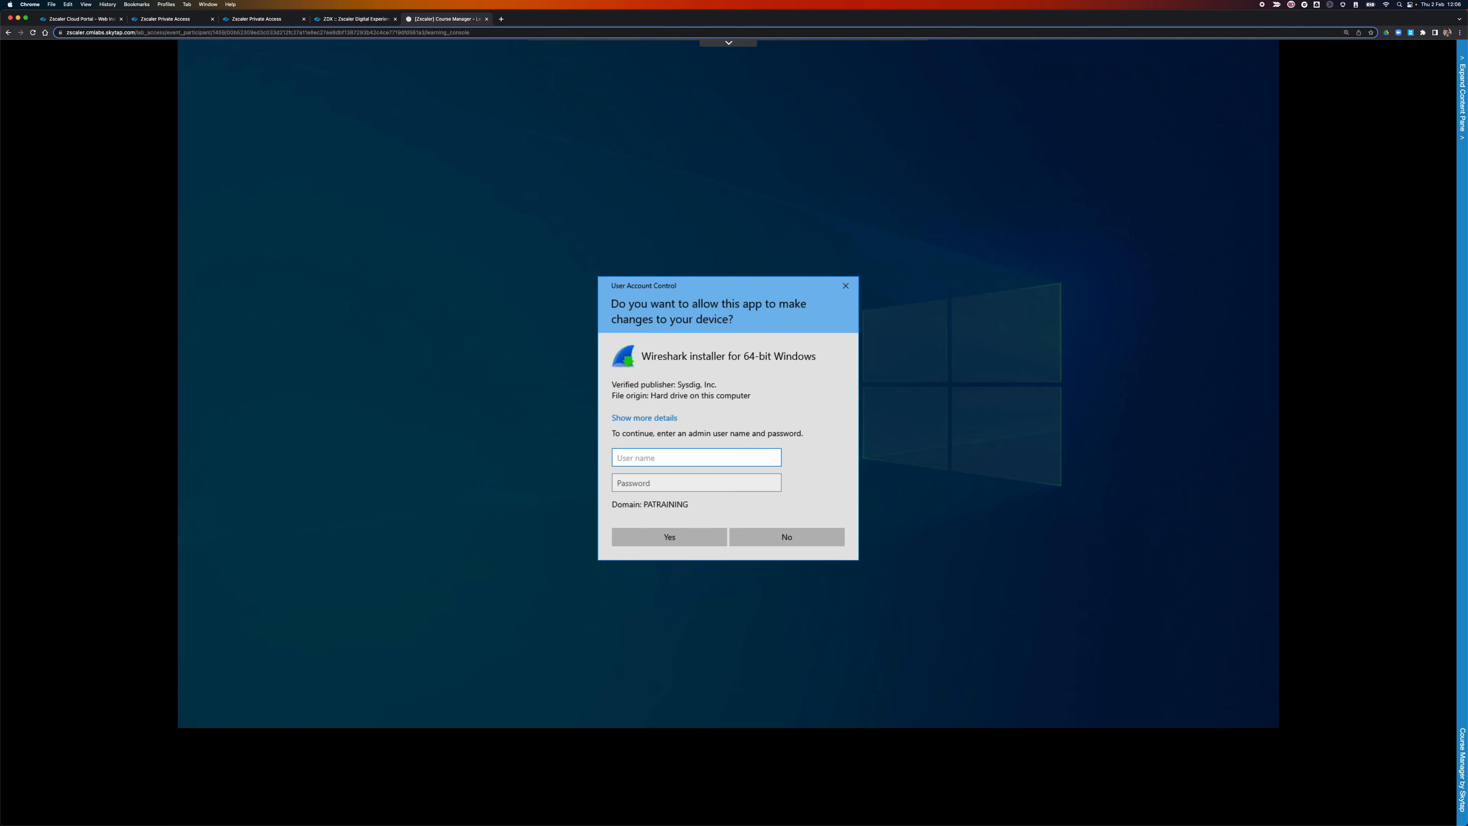
Enter the administrator user name and password in UAC, retrying until the Wireshark installer is allowed.
text(administrator)
key(Tab)
text(*********)
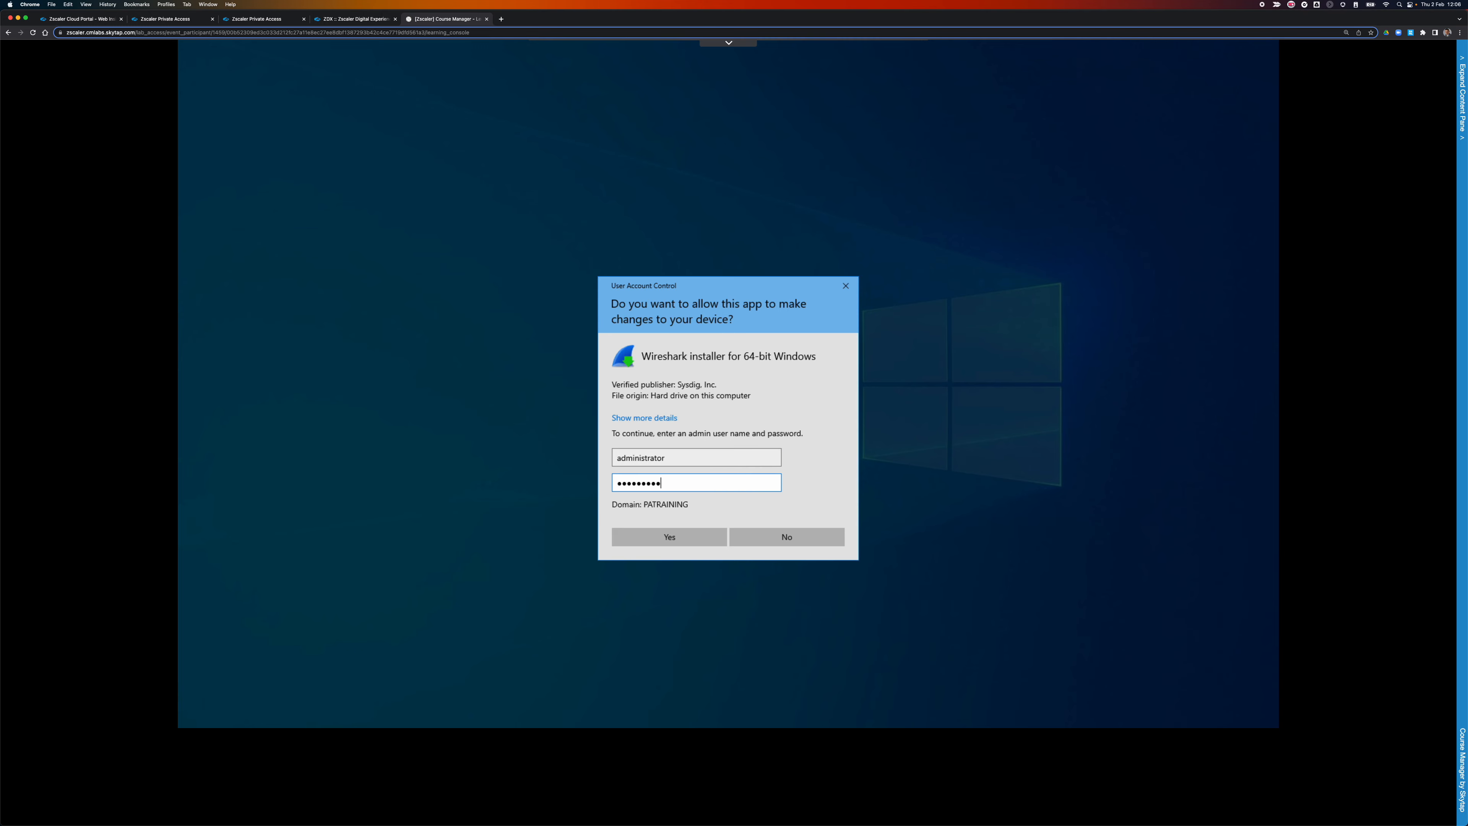
key(Return)
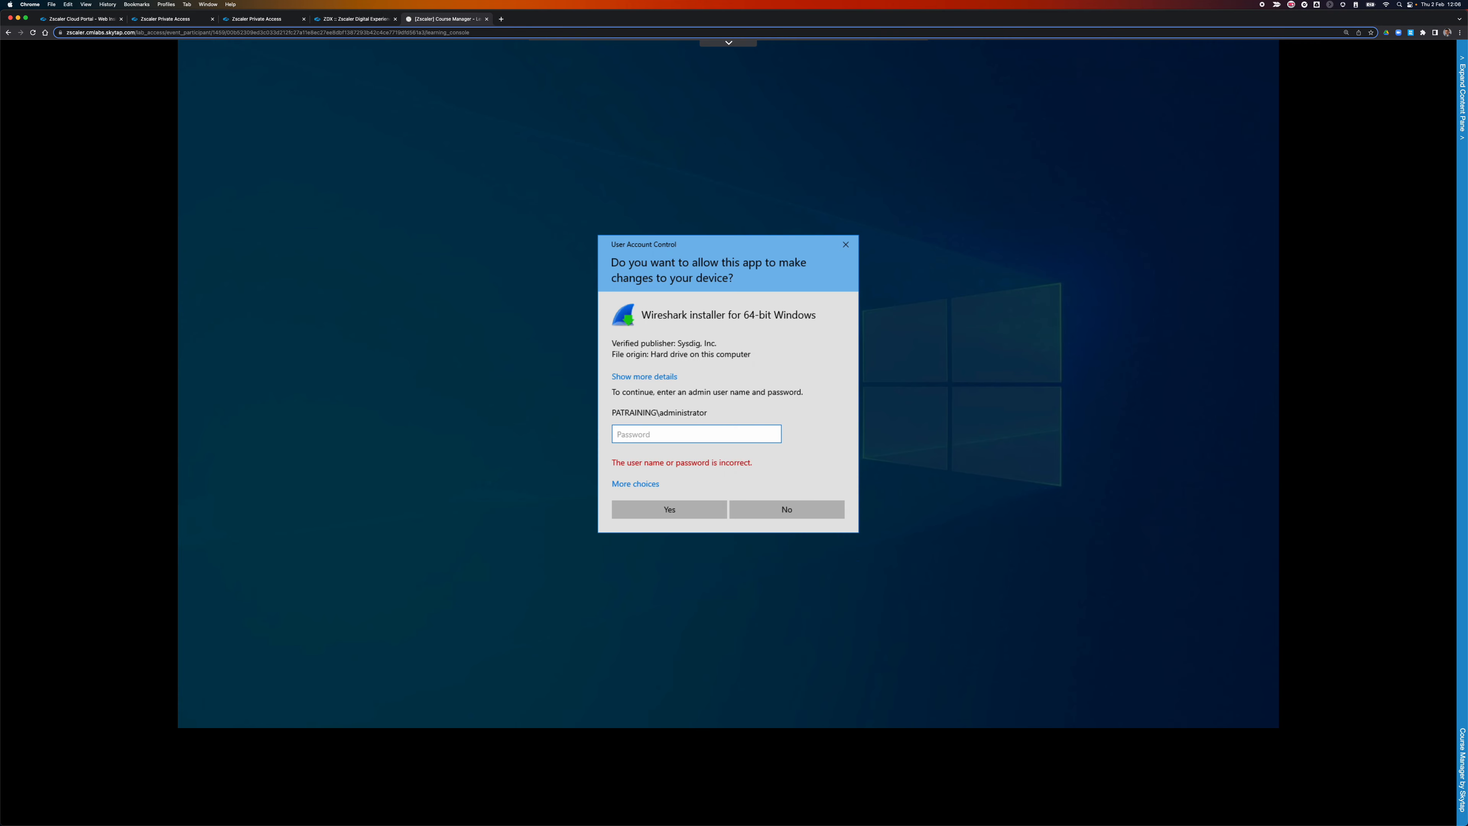
text(*********)
key(Return)
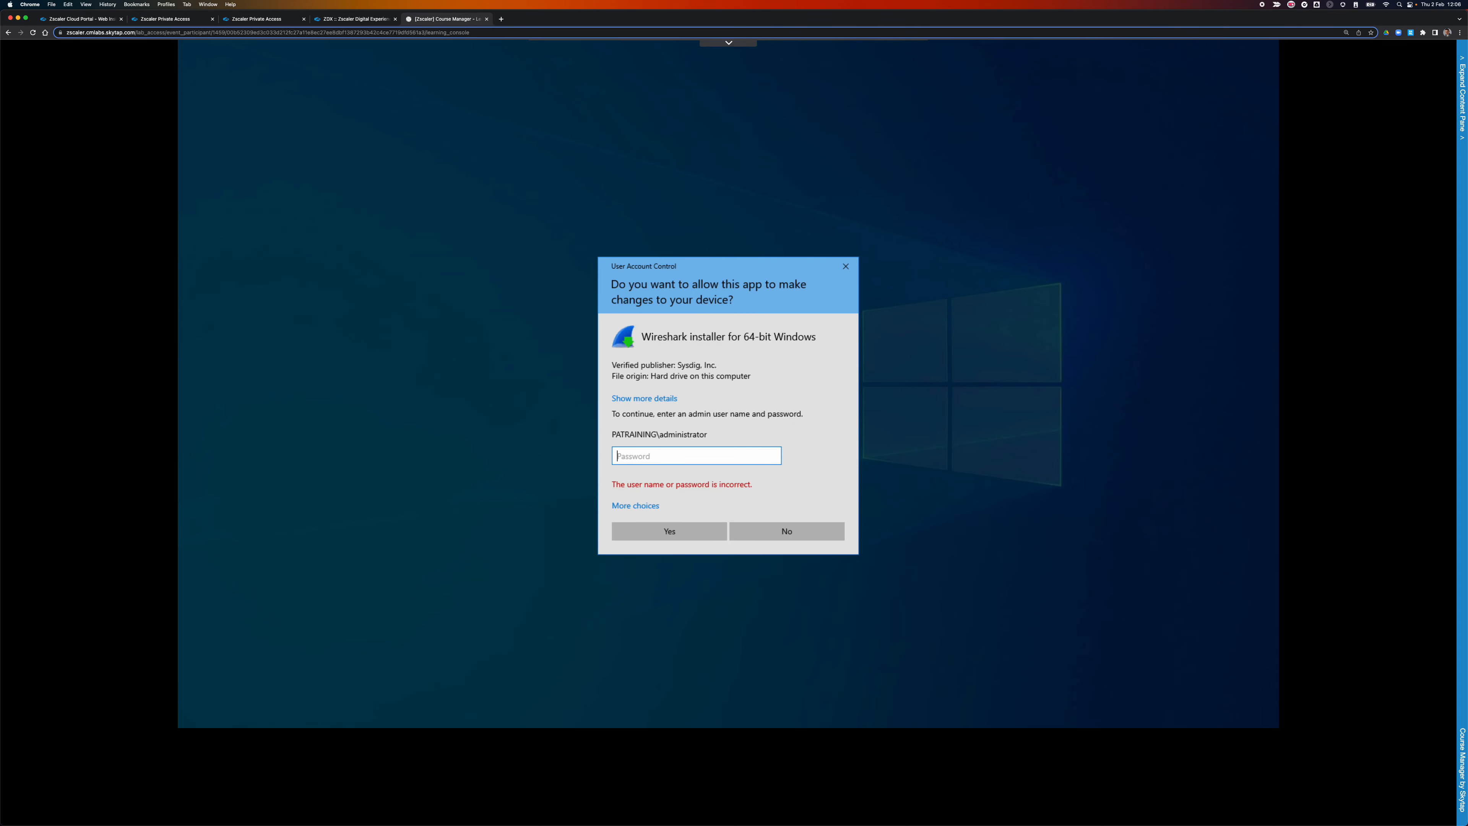
text(*********)
key(Return)
text(*********)
key(Return)
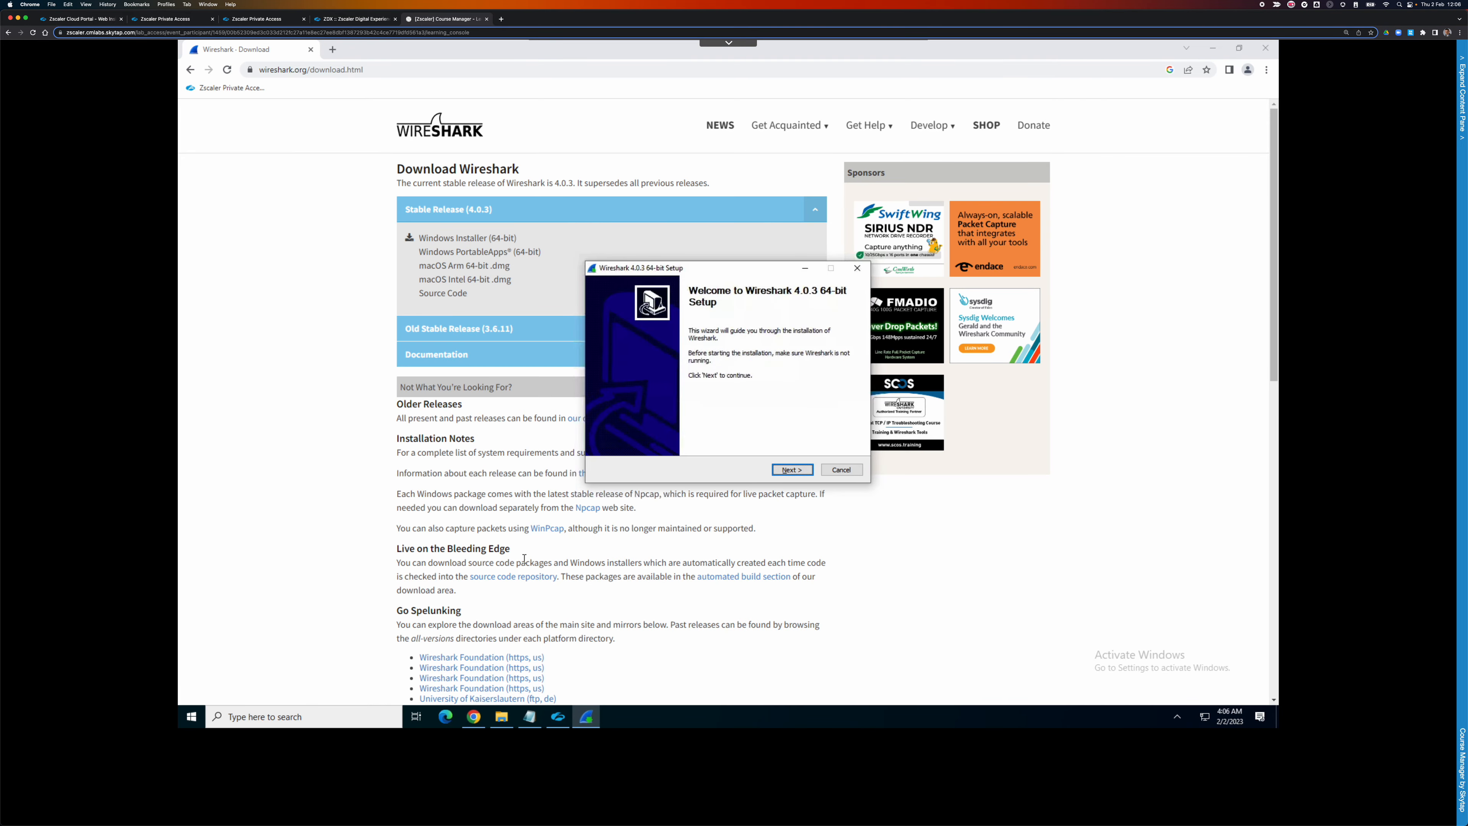
Install Wireshark 4.0.3 with default components and existing Npcap, skipping USBPcap, then finish setup.
click(1265, 48)
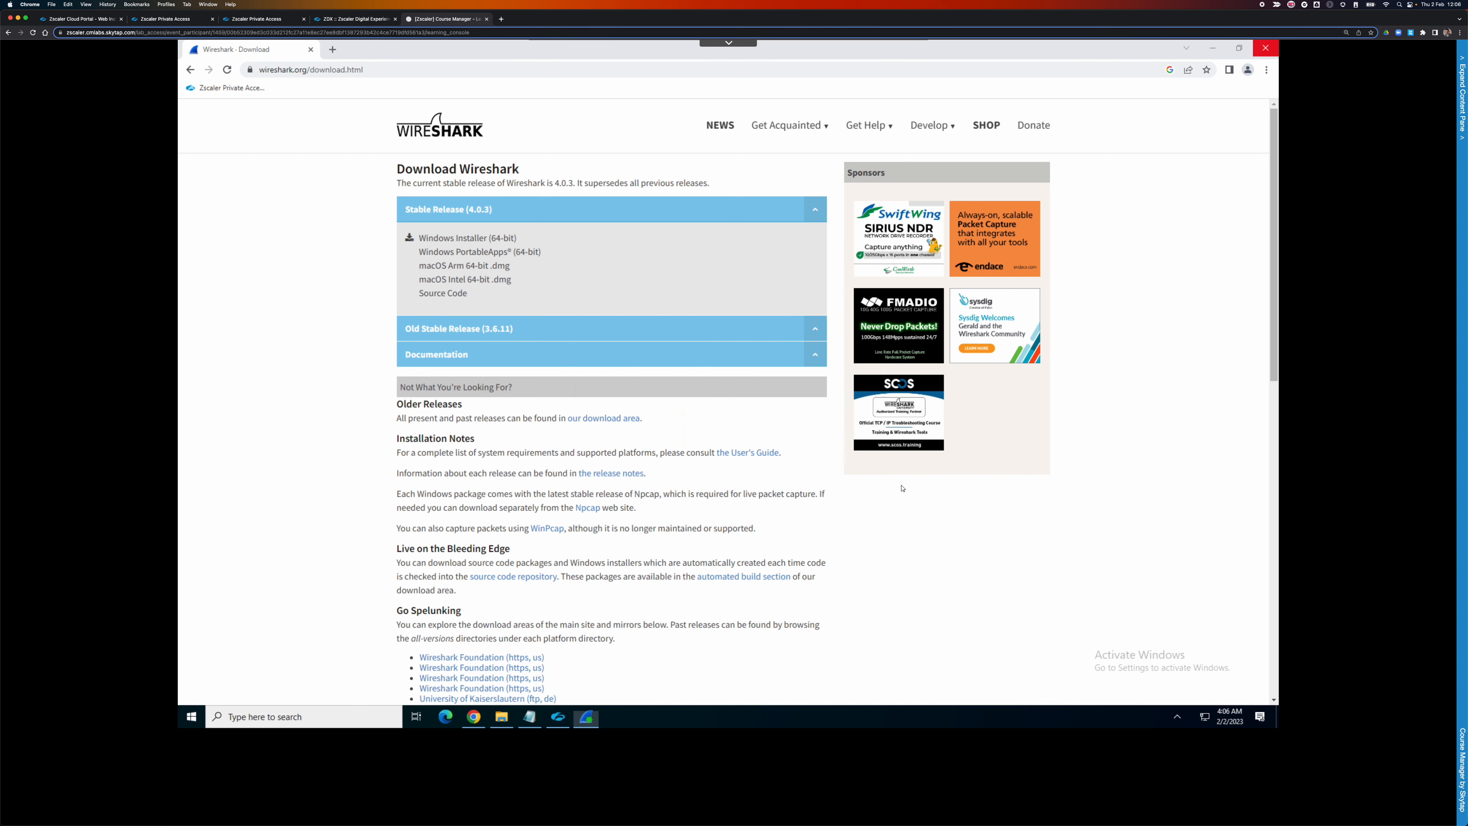
click(793, 470)
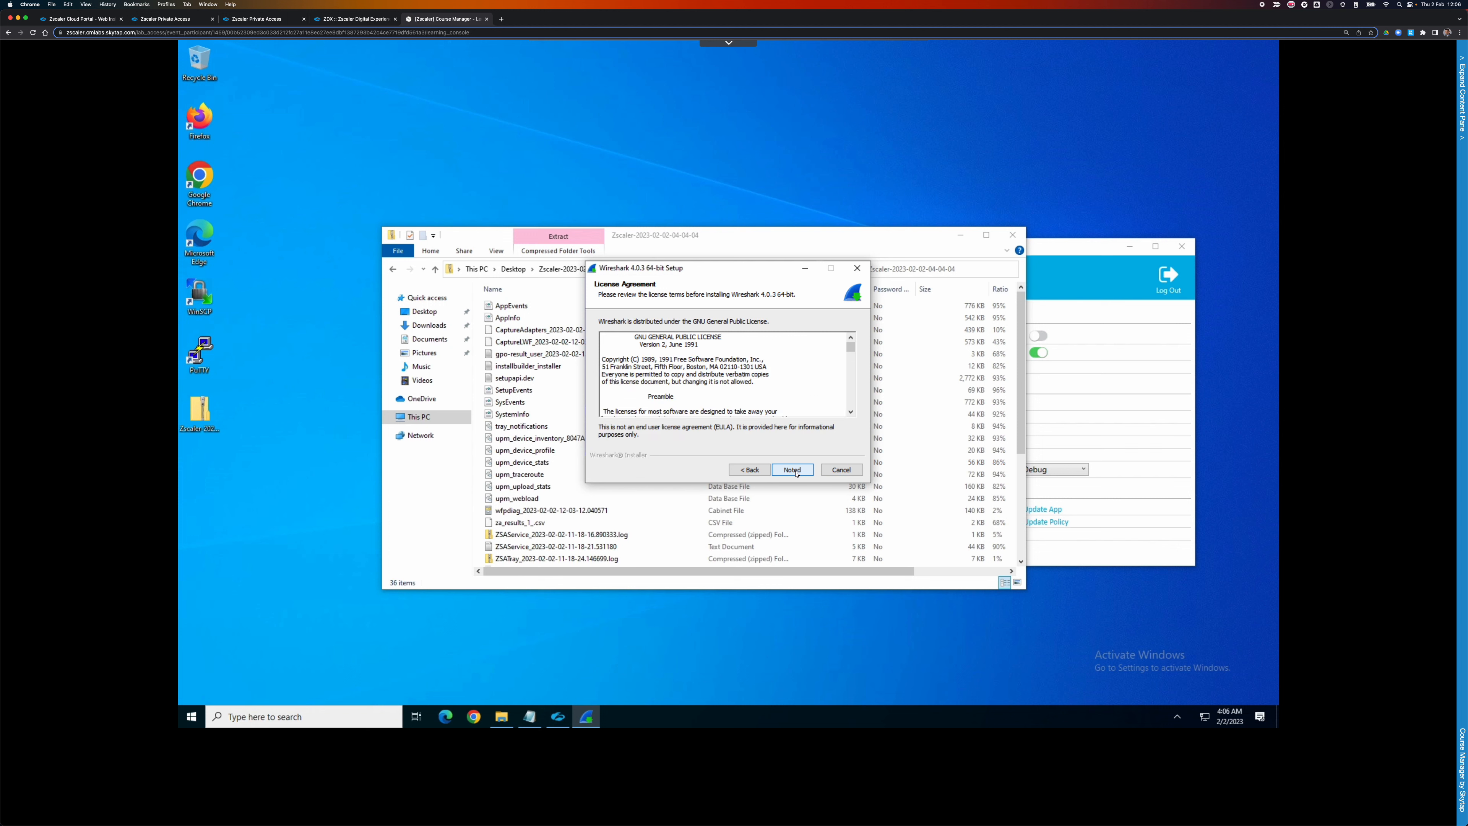
click(794, 470)
click(793, 470)
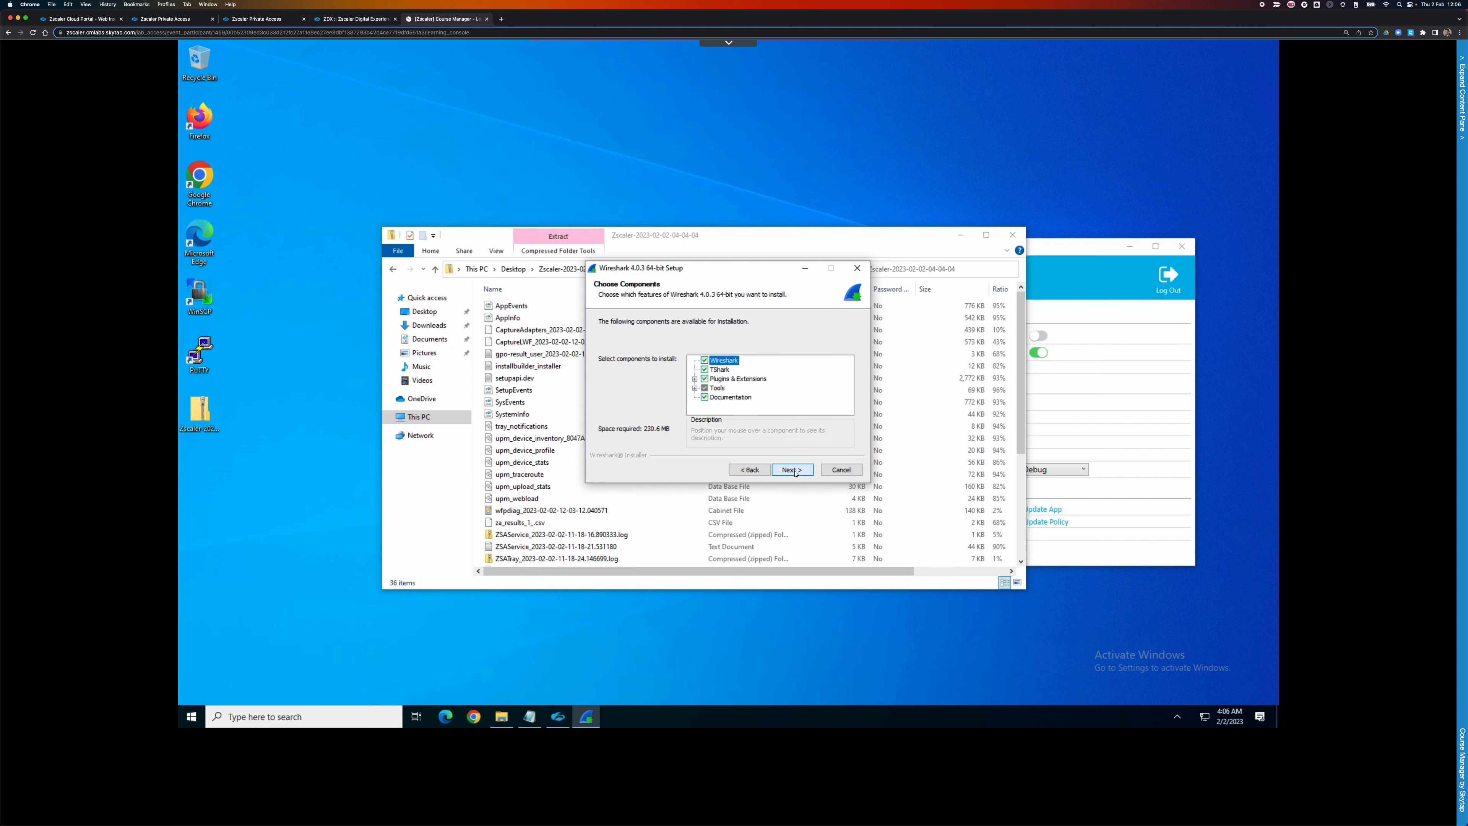
click(794, 471)
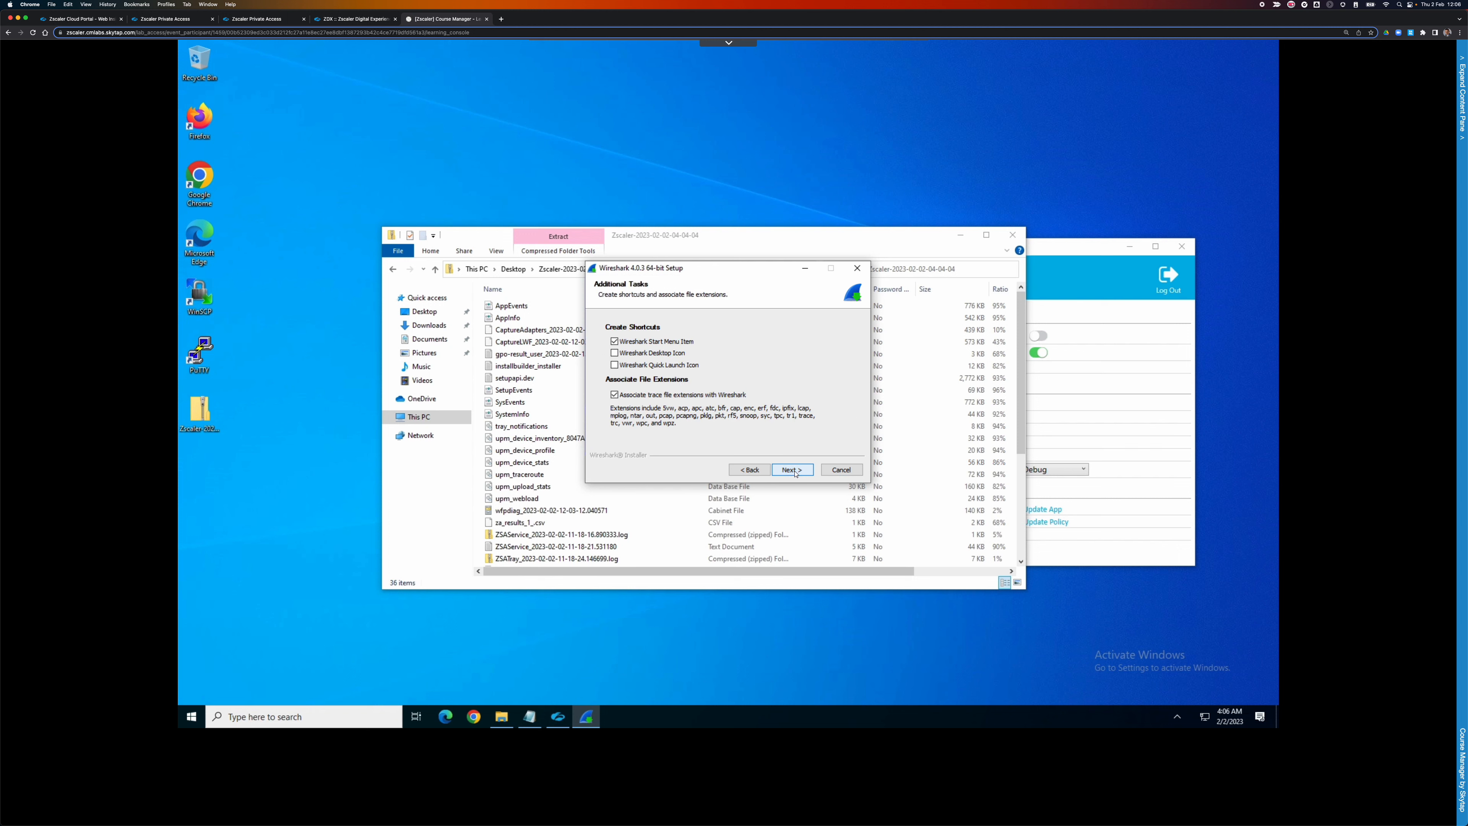
click(795, 470)
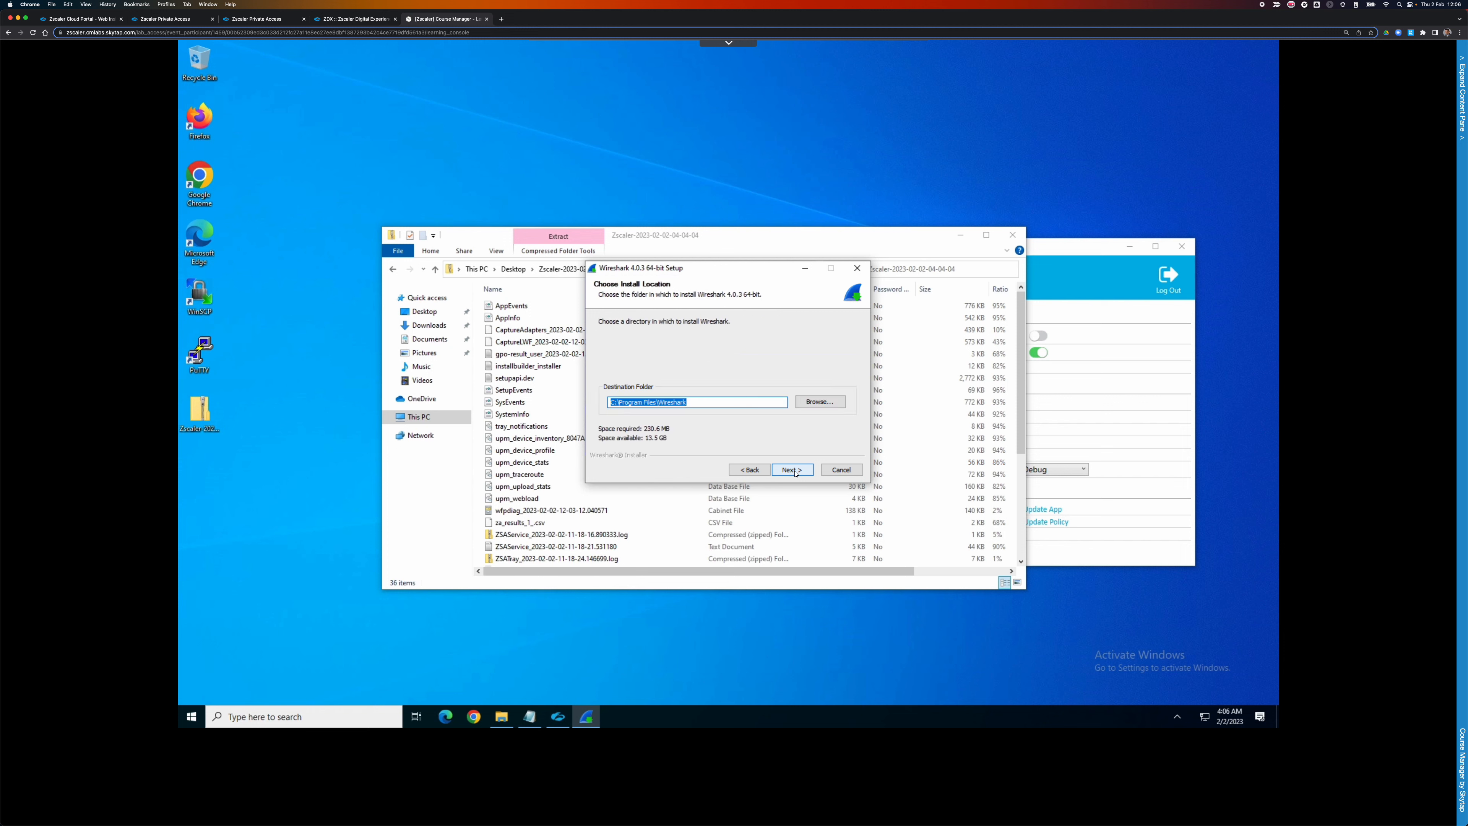
click(795, 470)
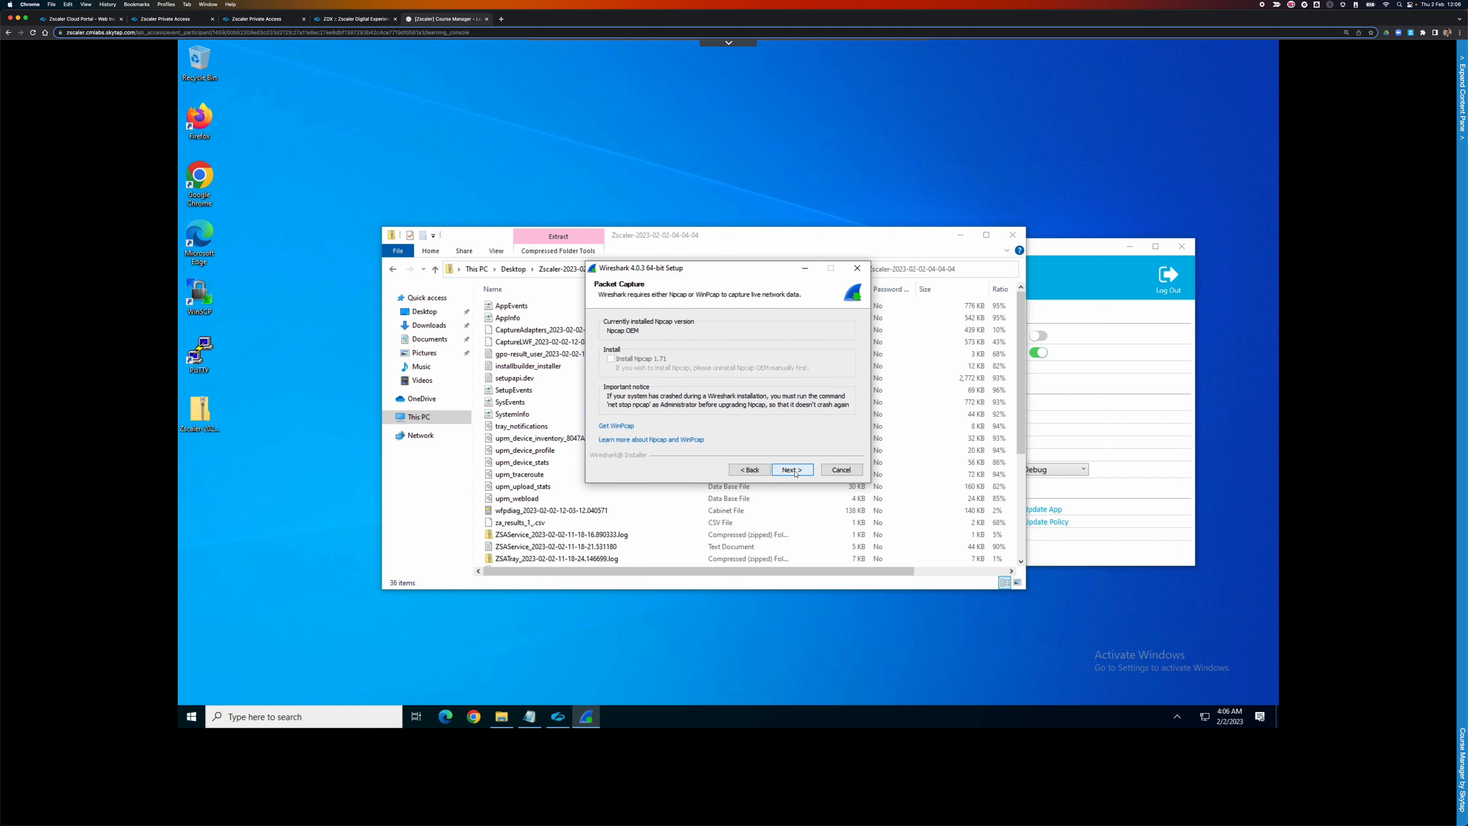
click(794, 470)
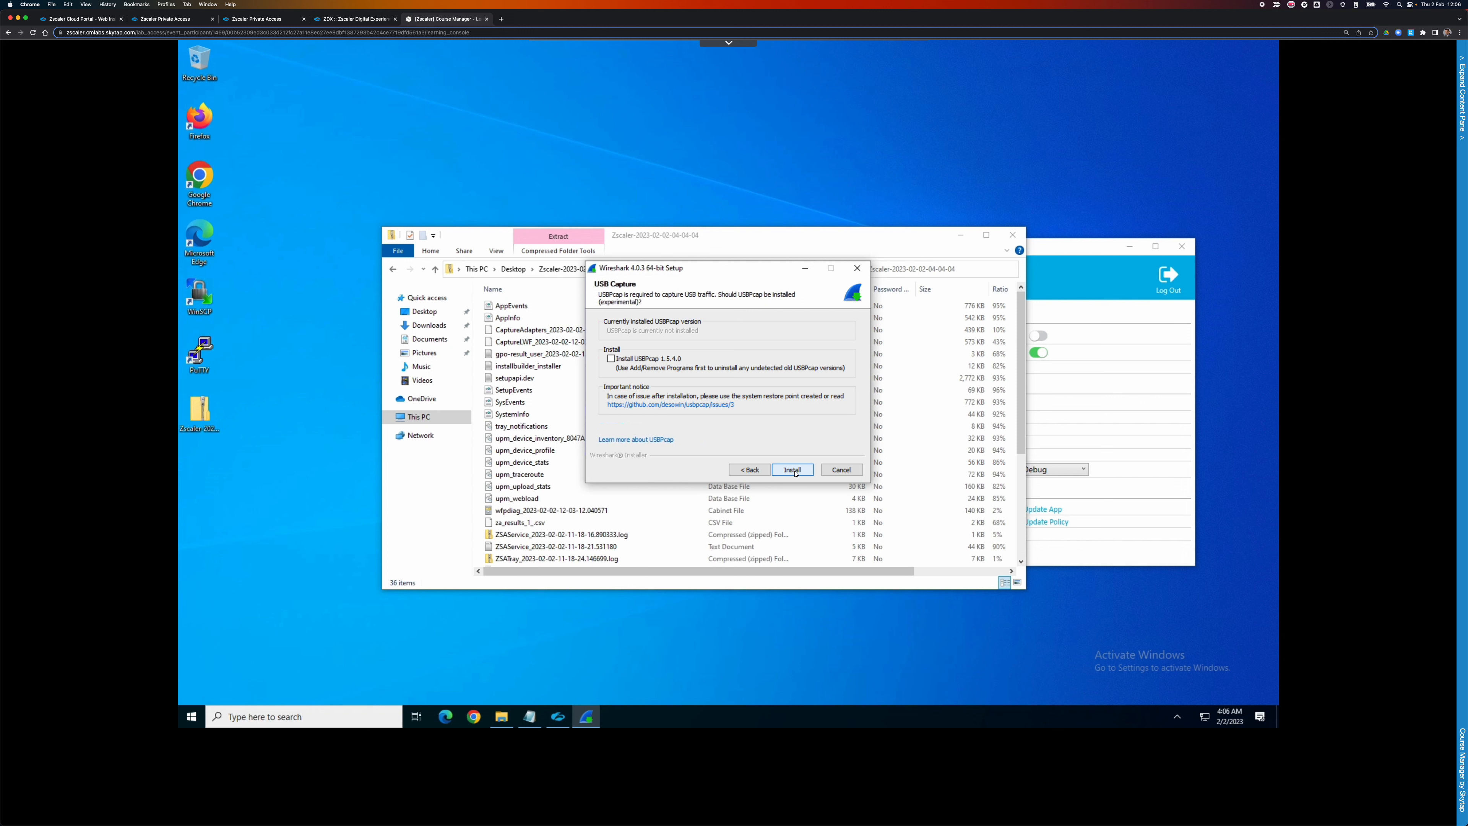
click(792, 469)
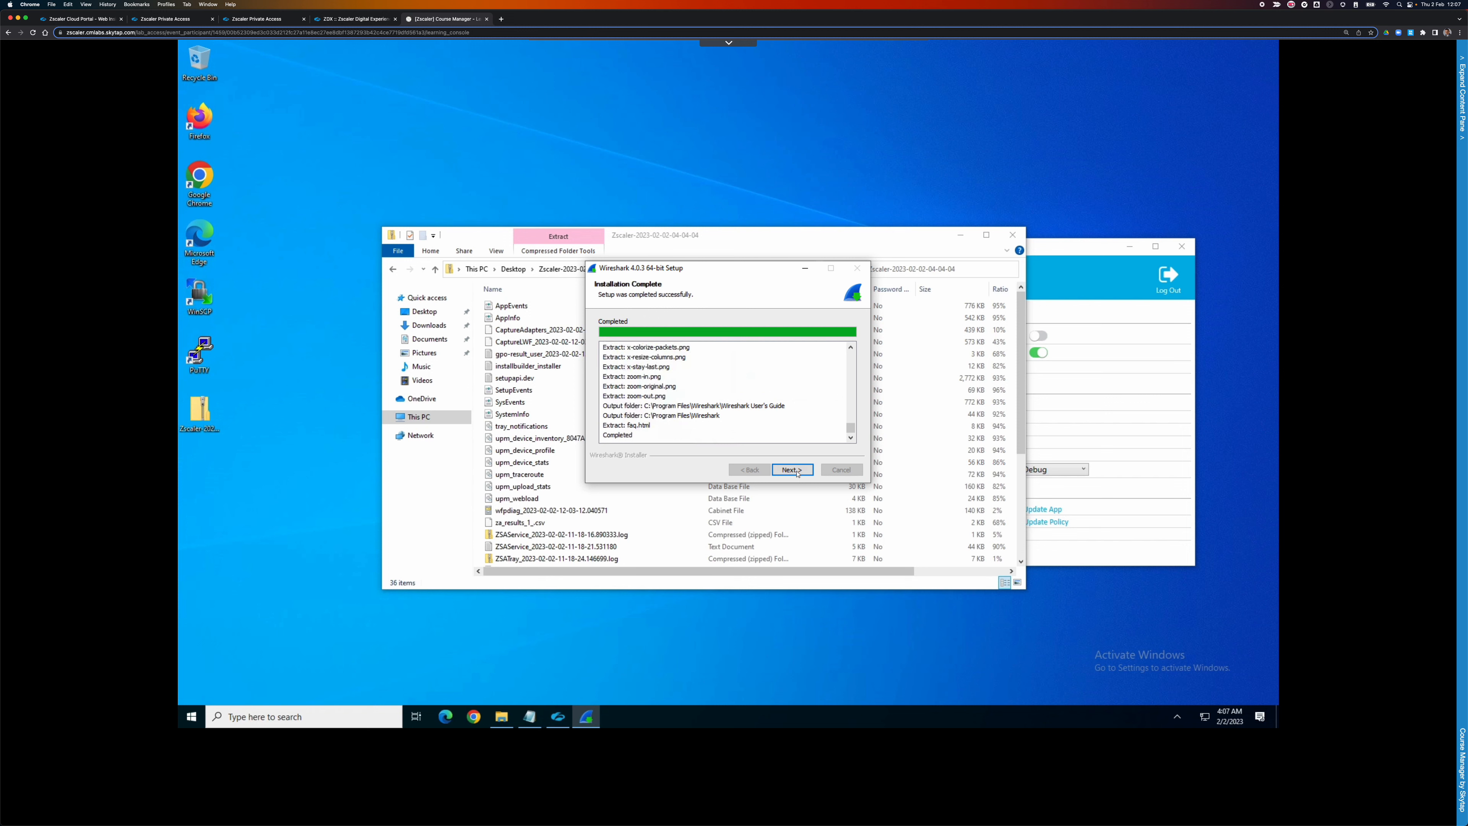
click(792, 469)
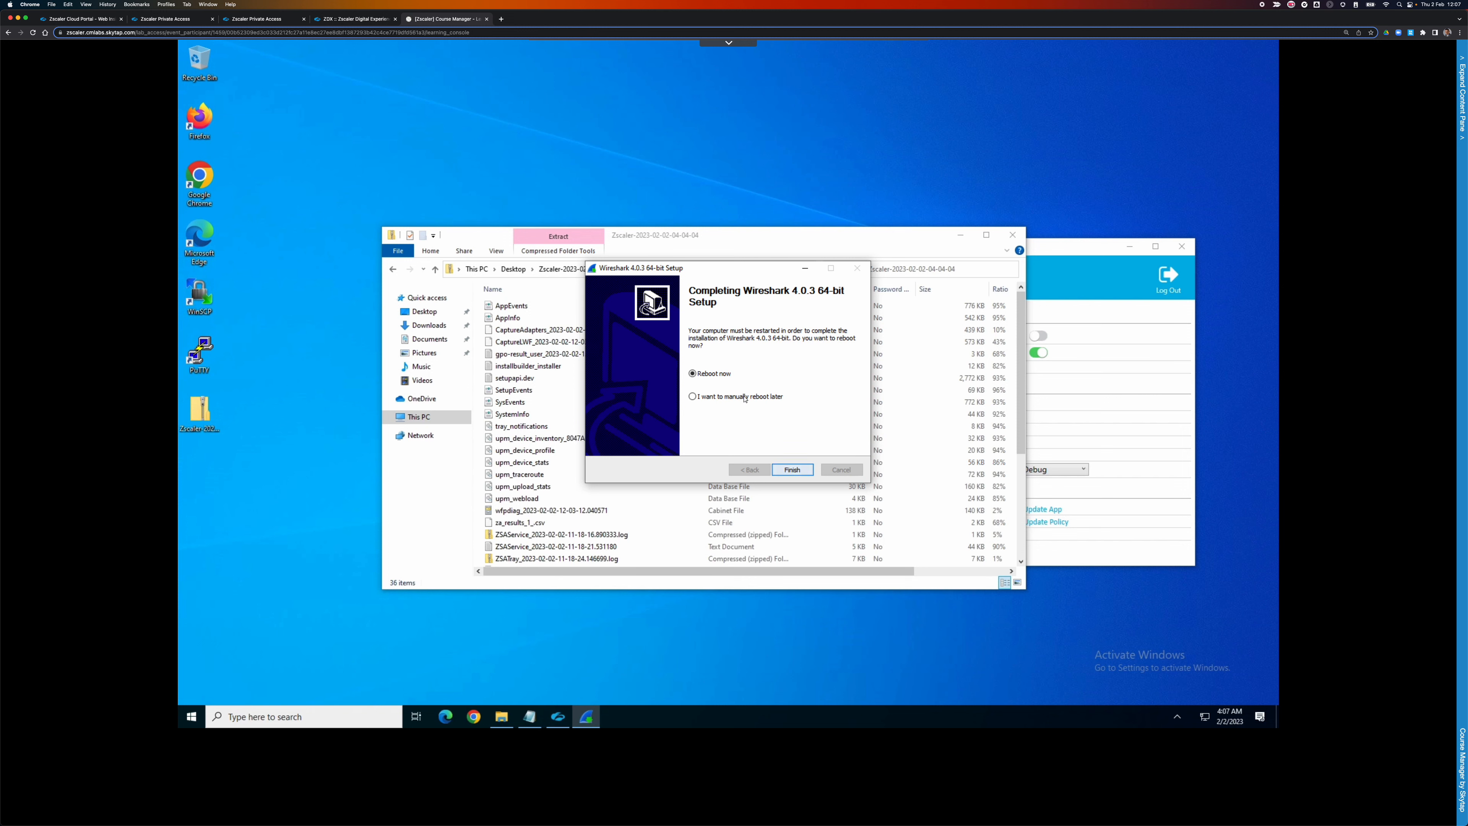
click(789, 468)
click(791, 471)
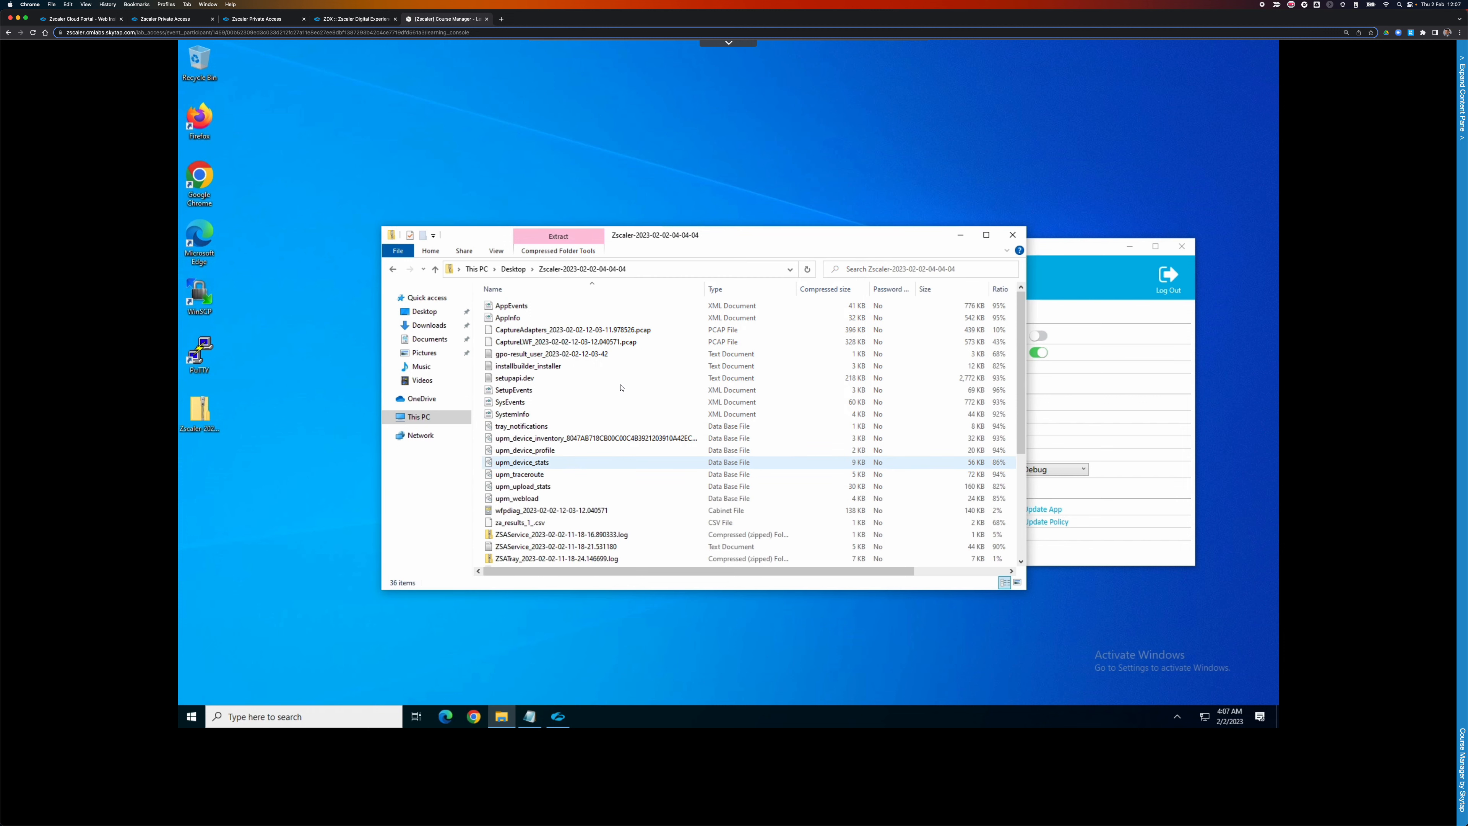
Open the CaptureLWF pcap maximized in Wireshark and apply the filter ip.addr==100.64.1.0/24.
click(518, 344)
double_click(520, 344)
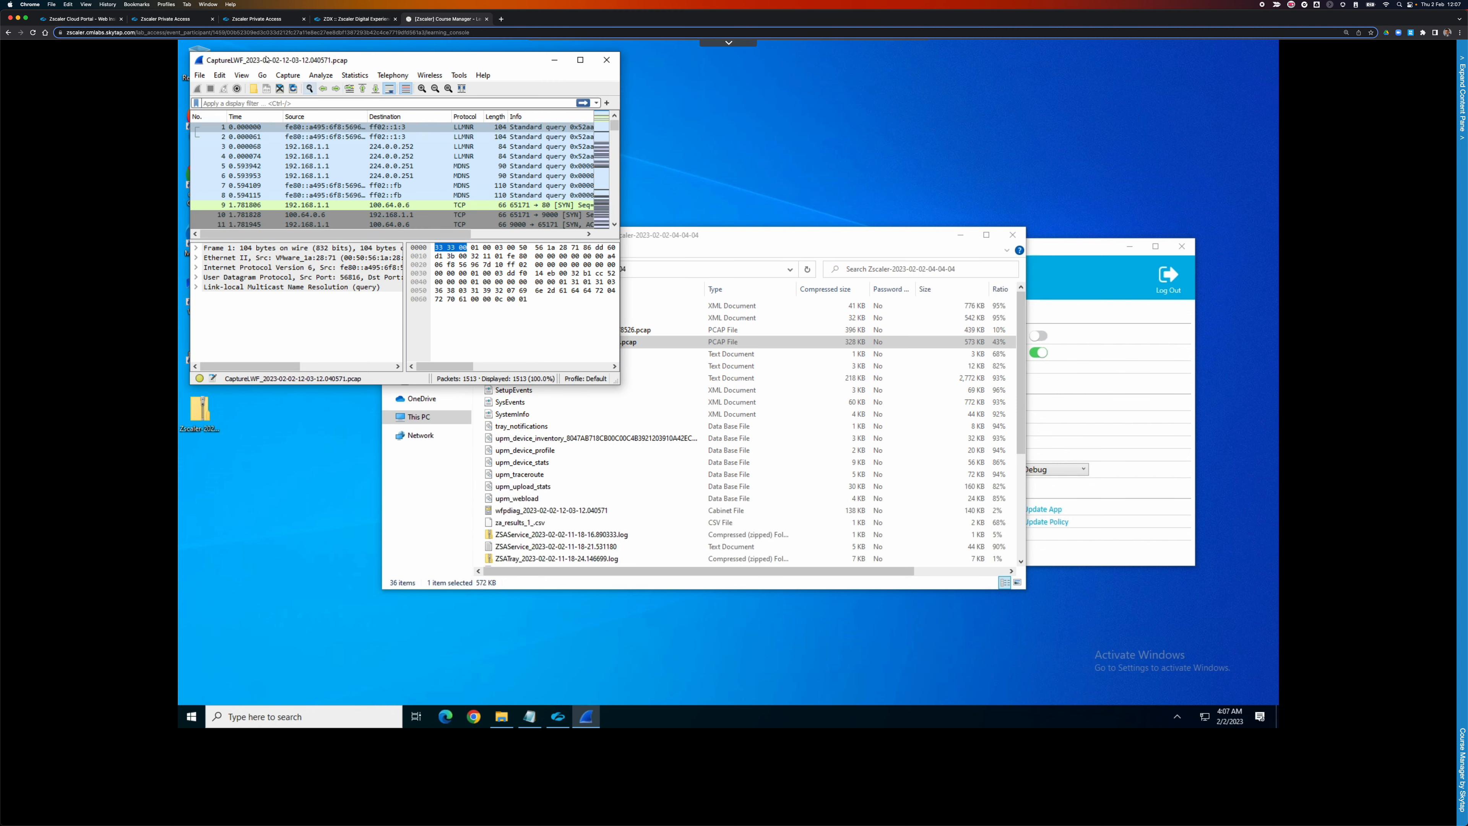
click(580, 60)
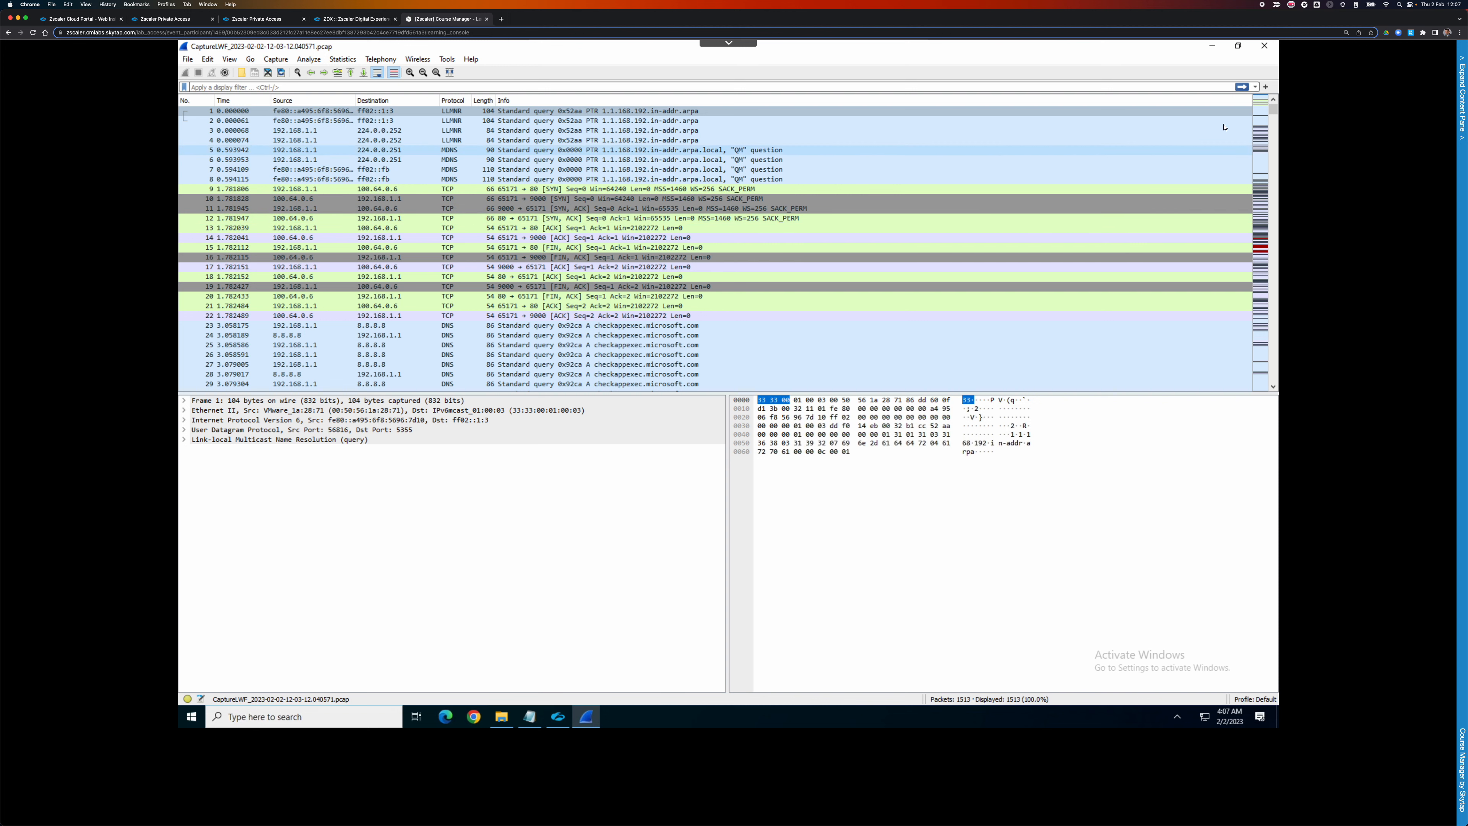
click(897, 87)
text(ip)
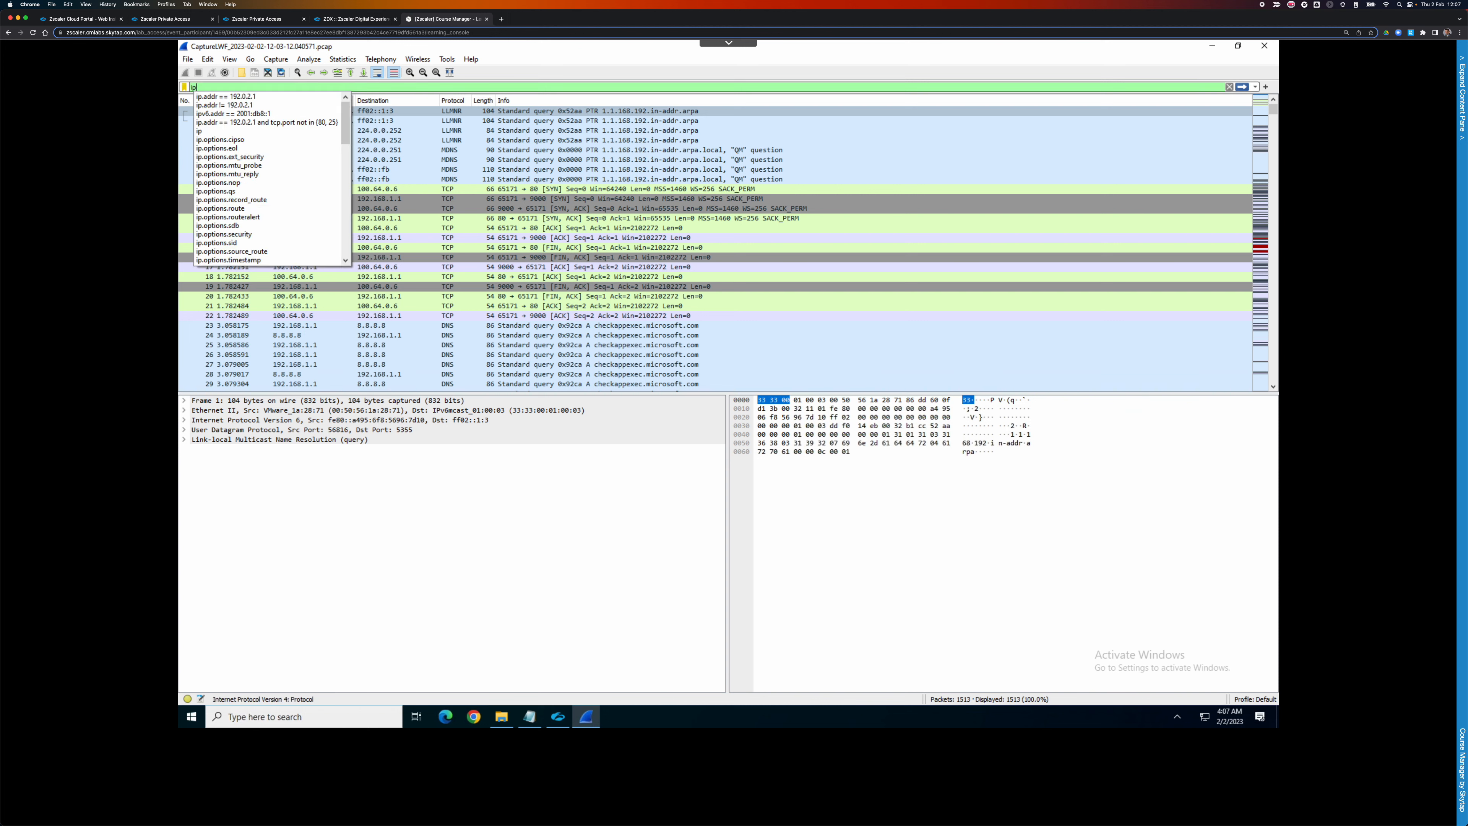
text(.addr==100.64.0)
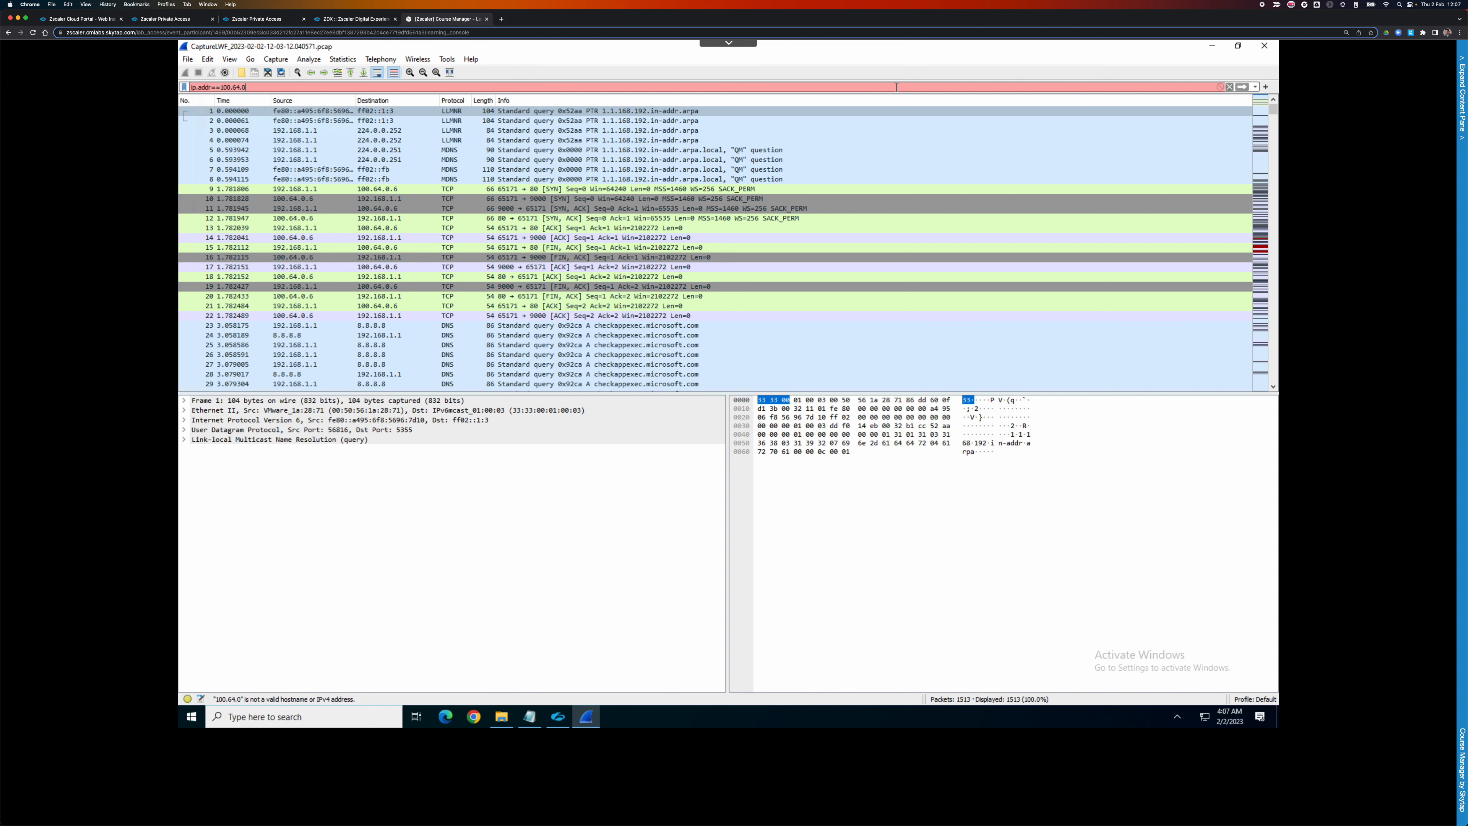
key(BackSpace)
text(1.0/24)
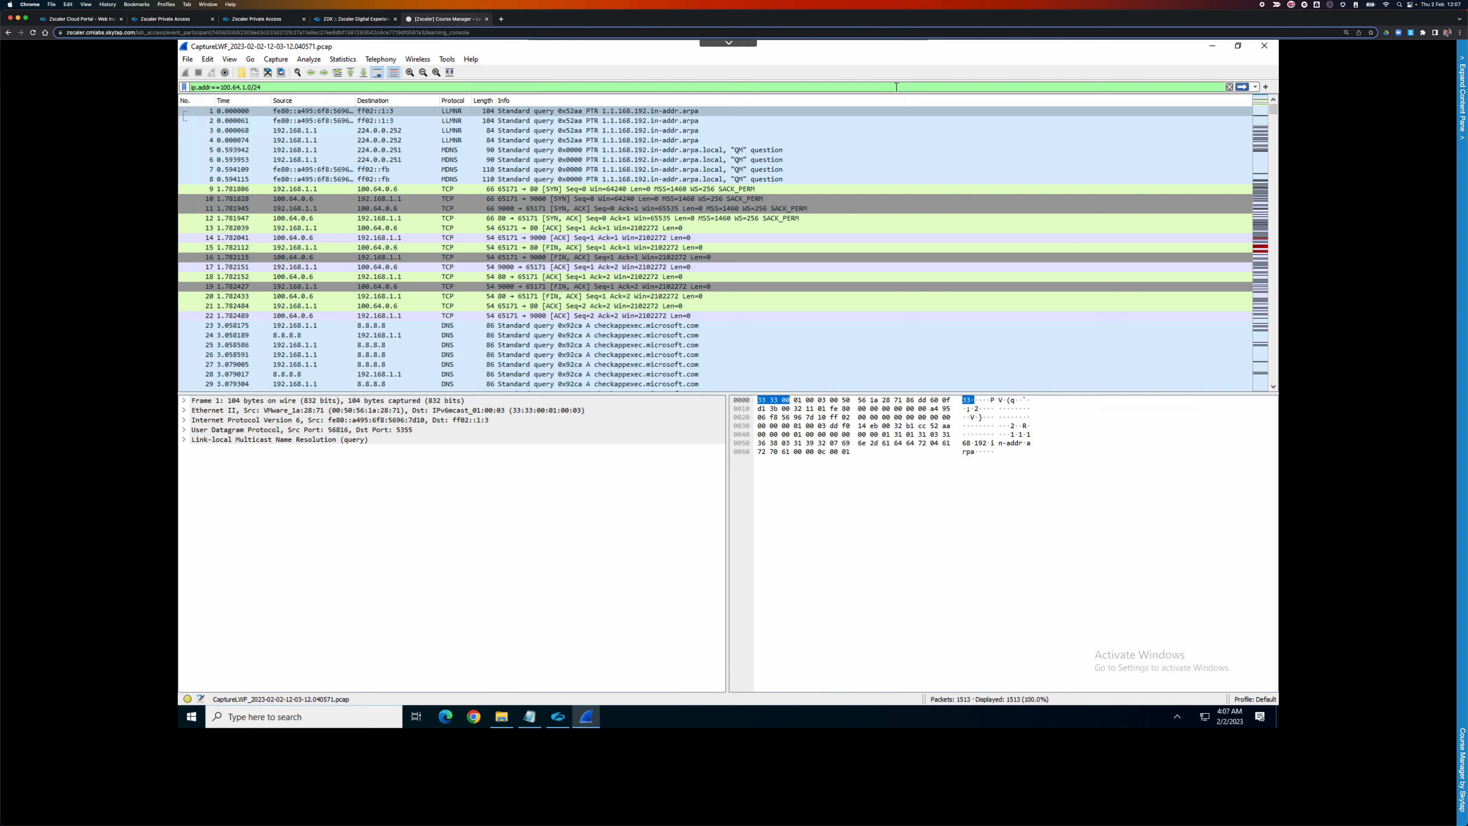
key(Return)
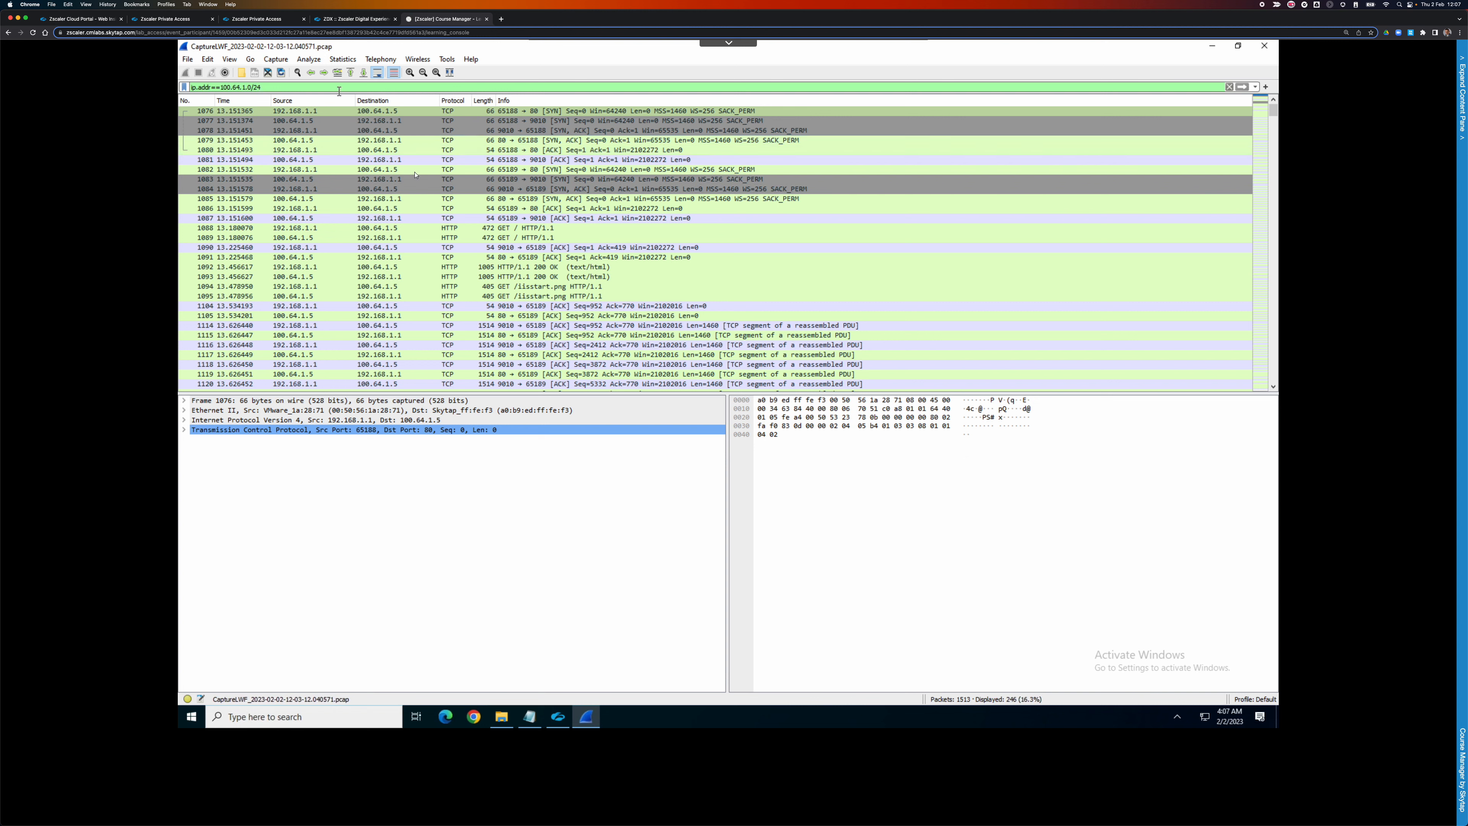
Inspect the HTTP GET requests in packets 1088 and 1094 (GET /iisstart.png).
click(514, 230)
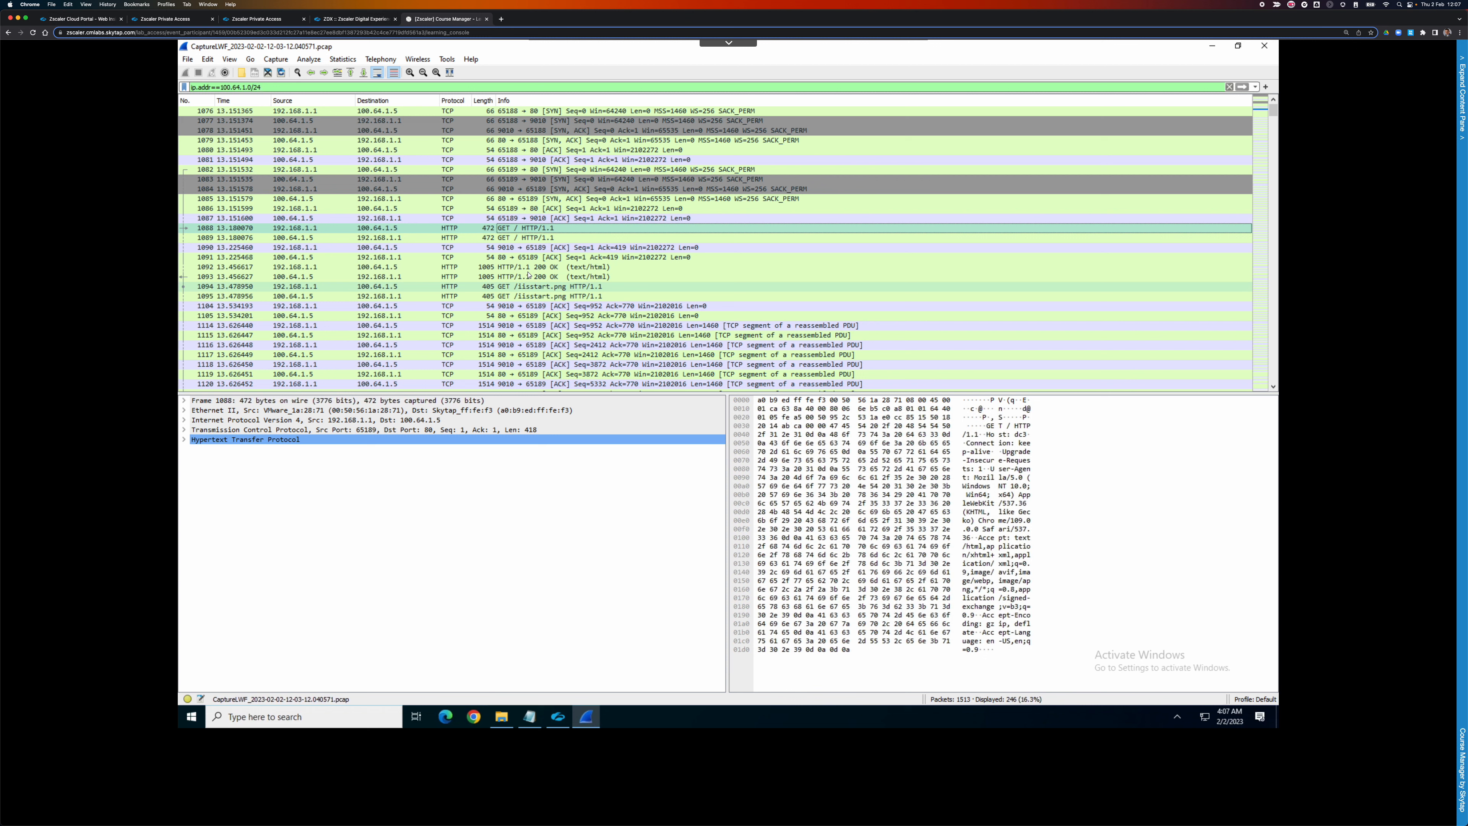
click(731, 286)
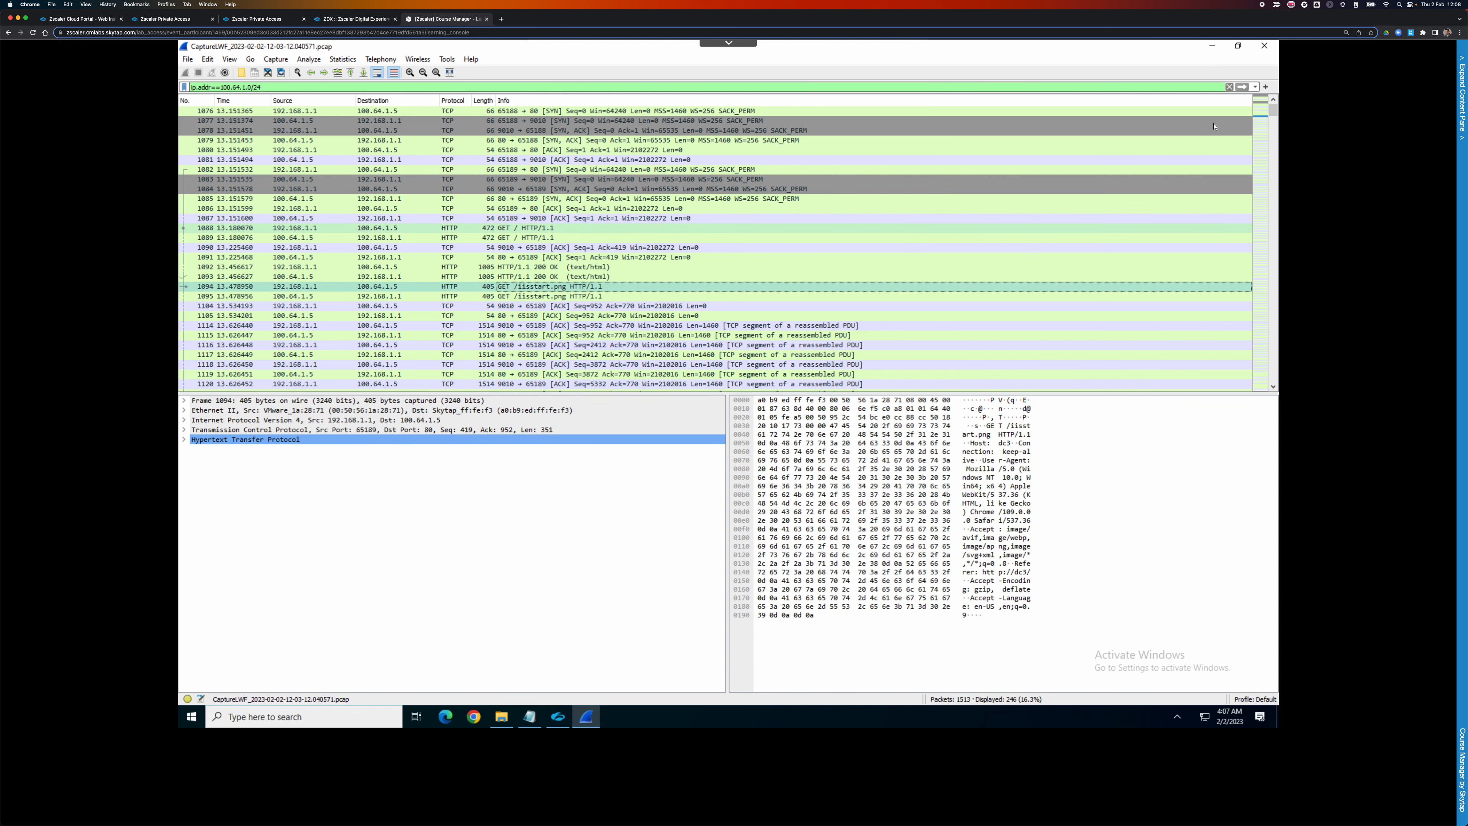
drag(1273, 113, 1270, 226)
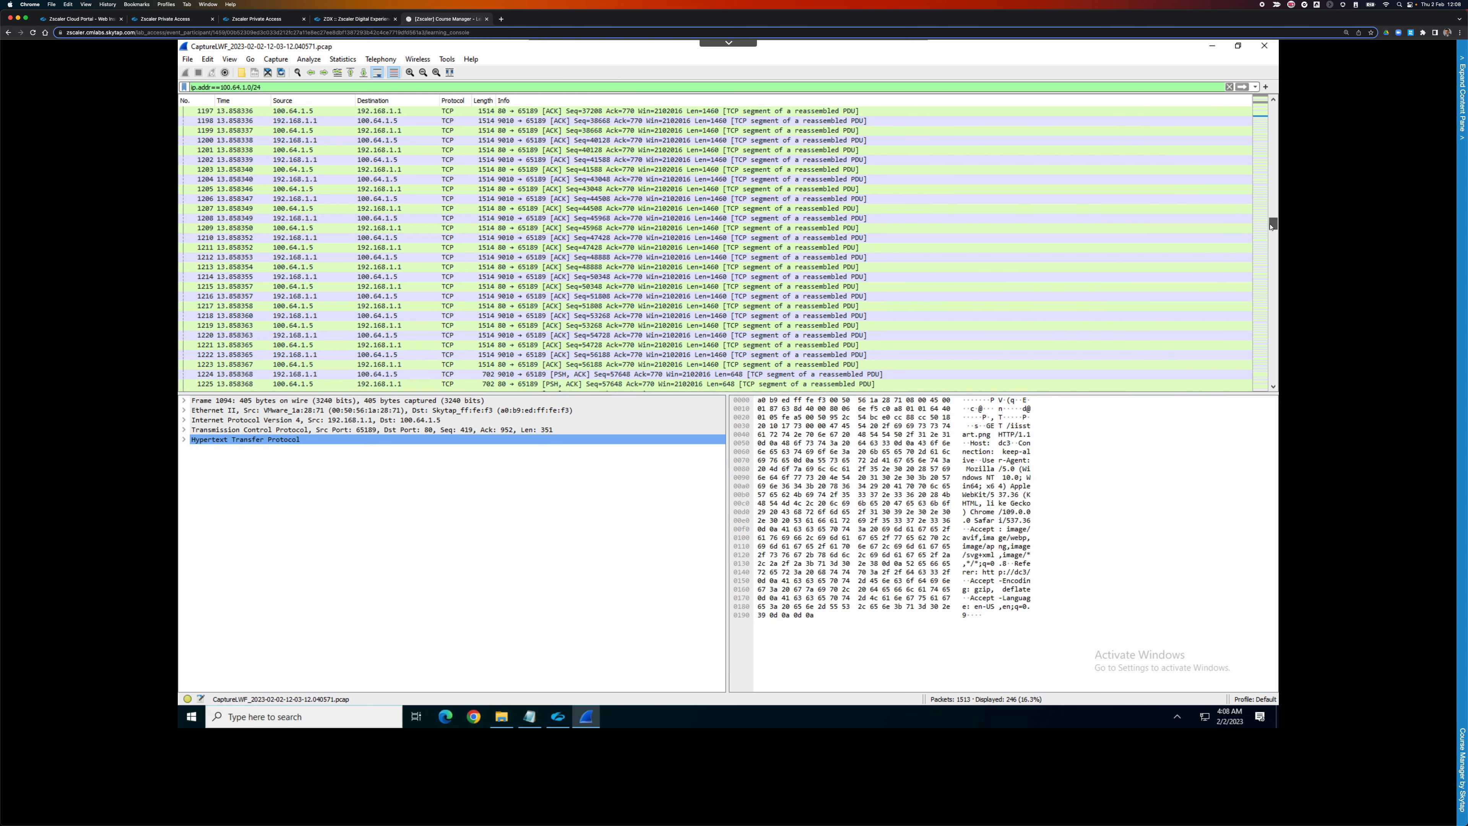
drag(1272, 278, 1283, 103)
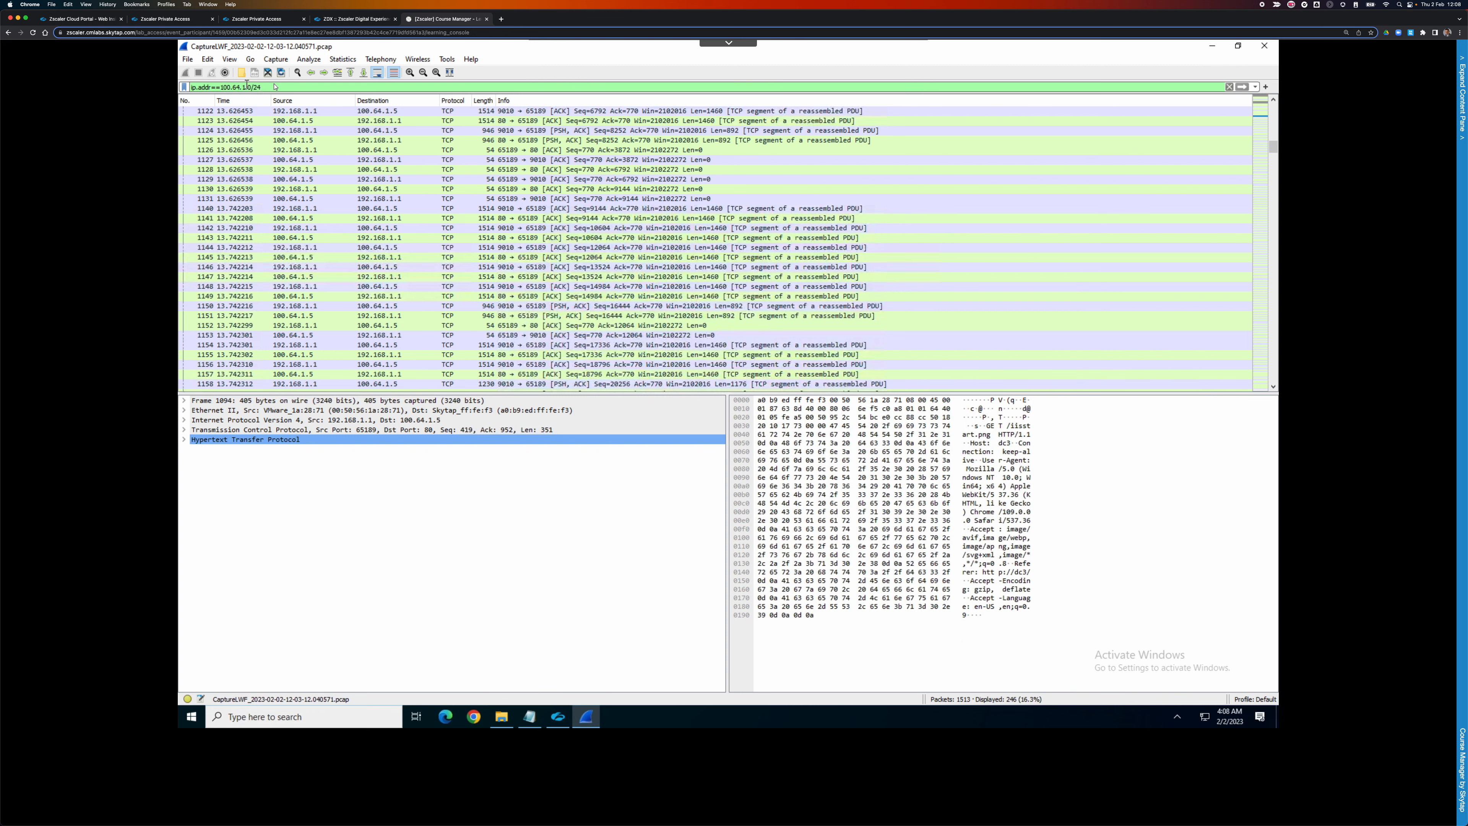
drag(273, 90, 135, 89)
Filter to dns and inspect packet 1068's dc3.welshgeek.net query and its 100.64.1.5 response.
text(dns)
key(Return)
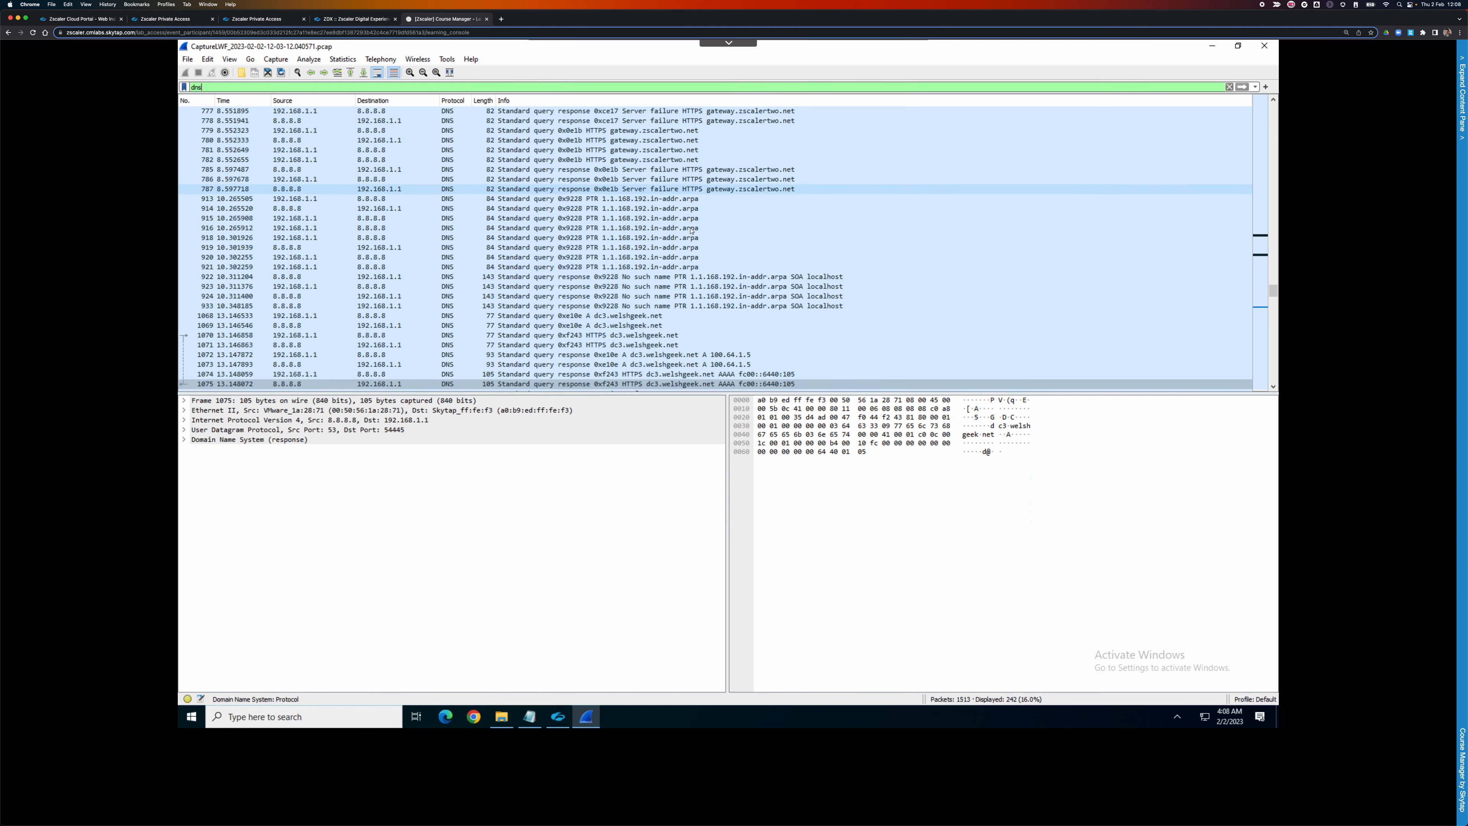
click(603, 318)
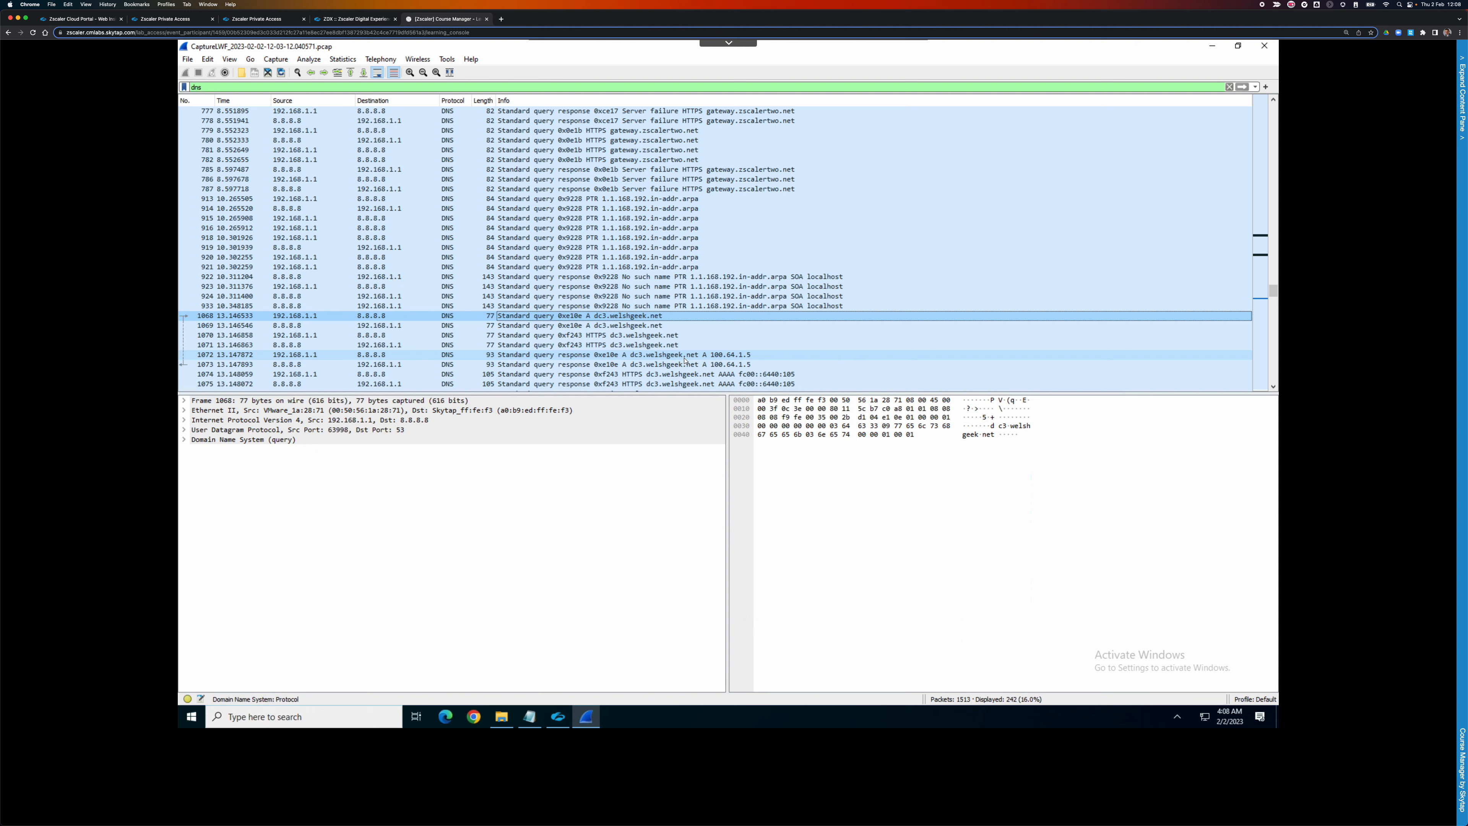
click(751, 357)
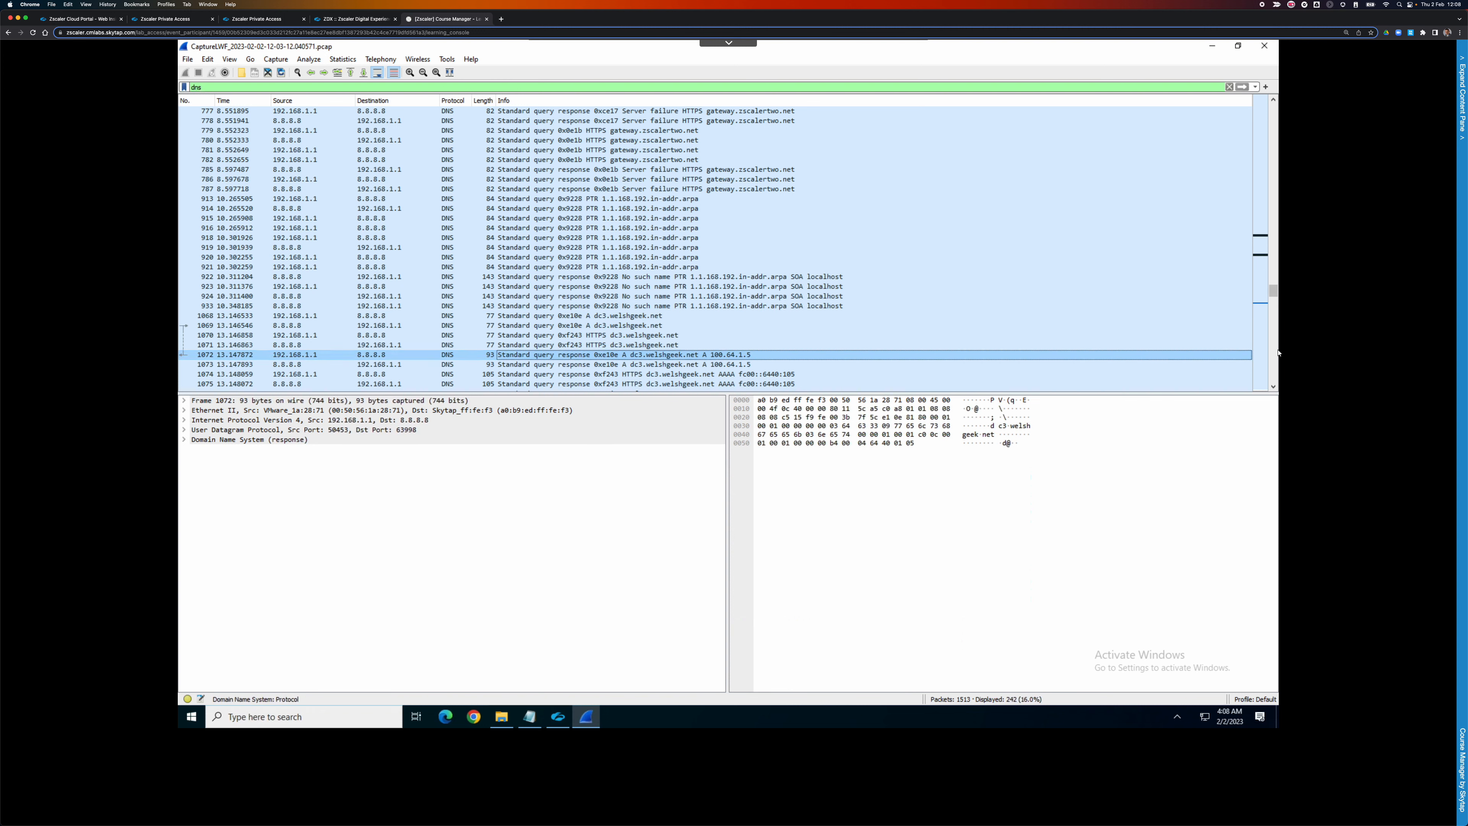
scroll(1276, 353, down, 3)
scroll(1275, 353, down, 3)
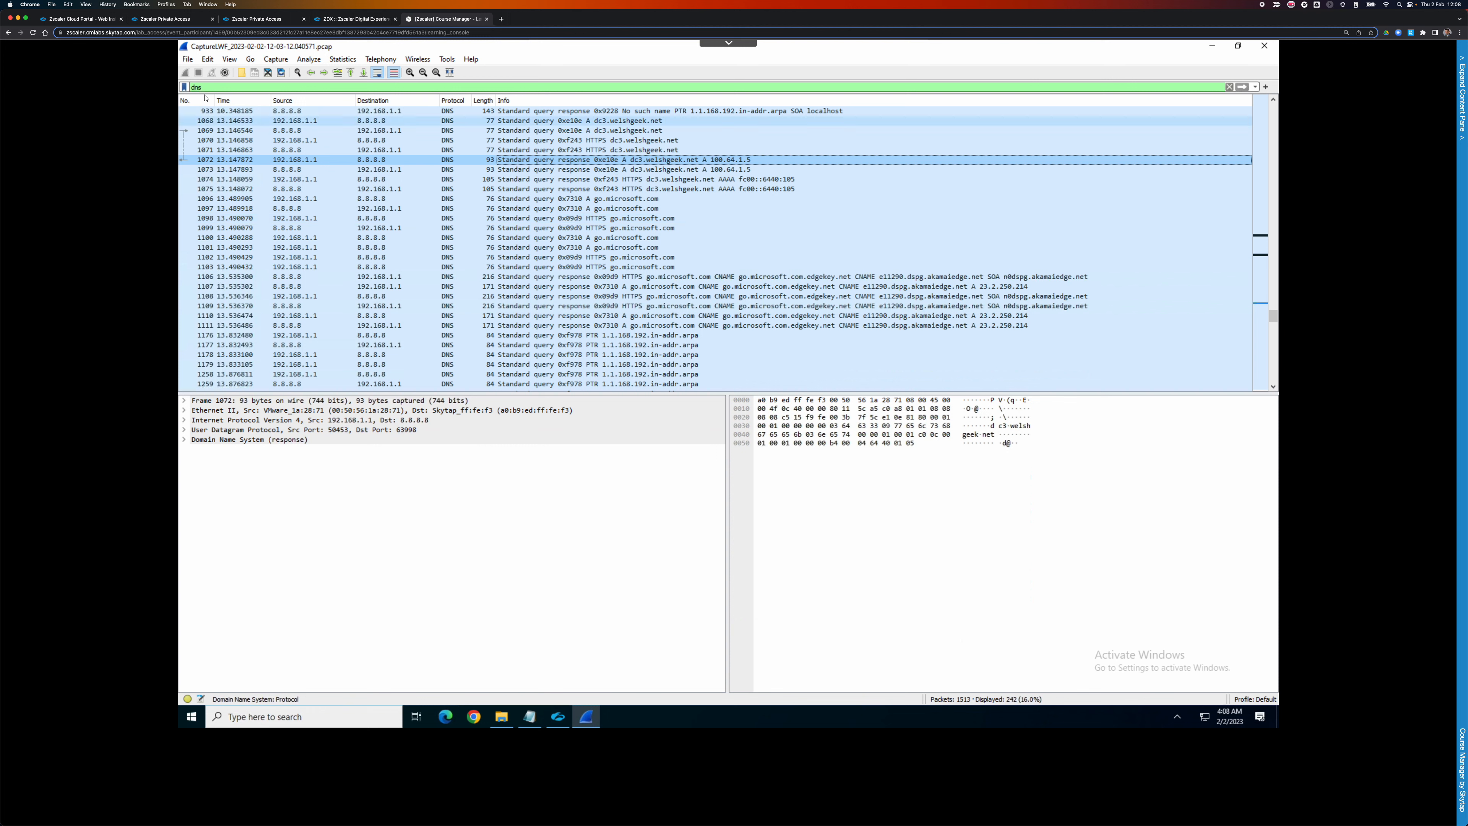
double_click(197, 86)
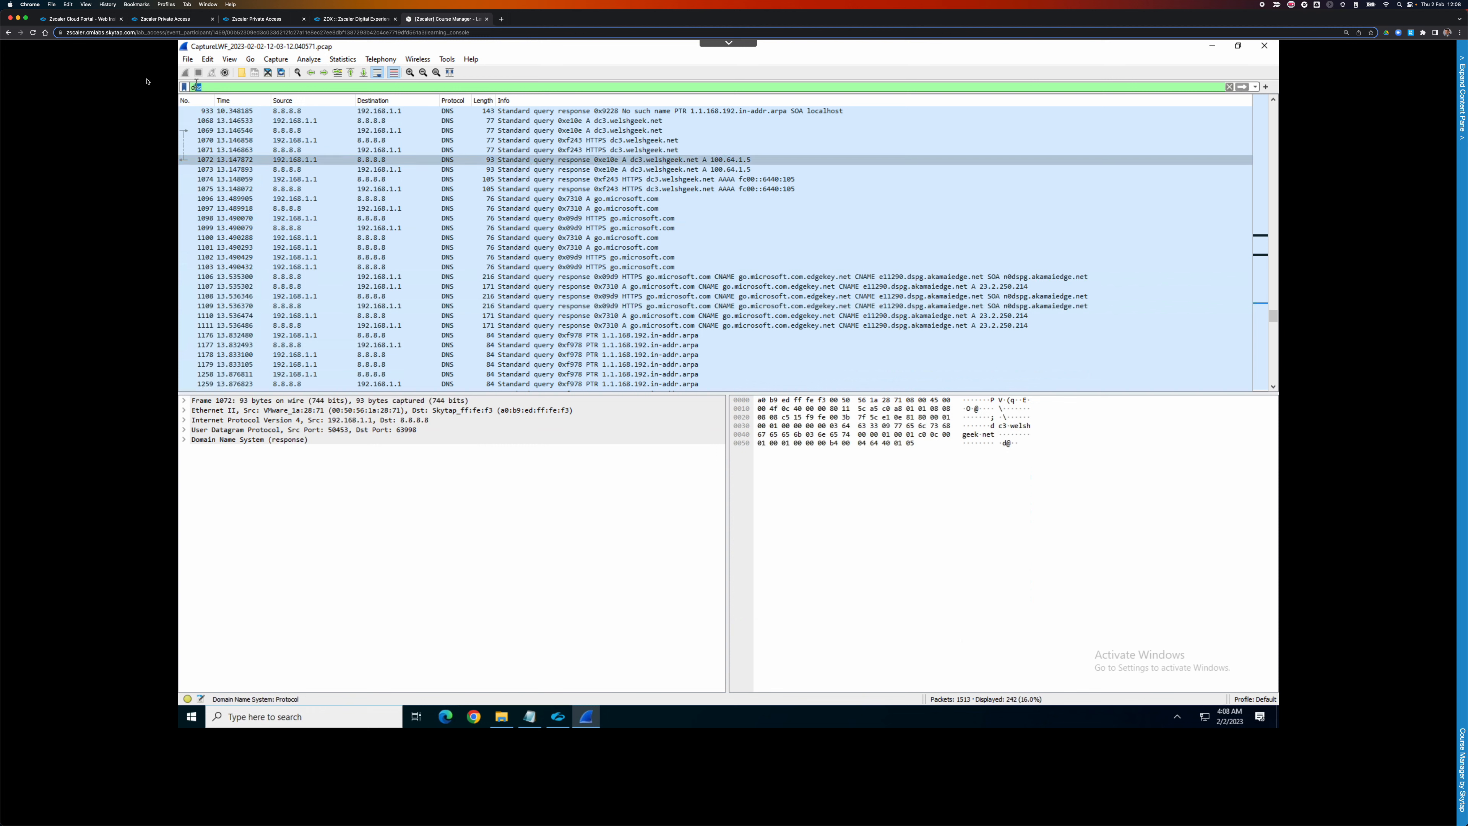
Filter to tcp.port==80, check packet 707's ip.zscaler.com Host header, and follow its TCP stream.
text(tcp.po)
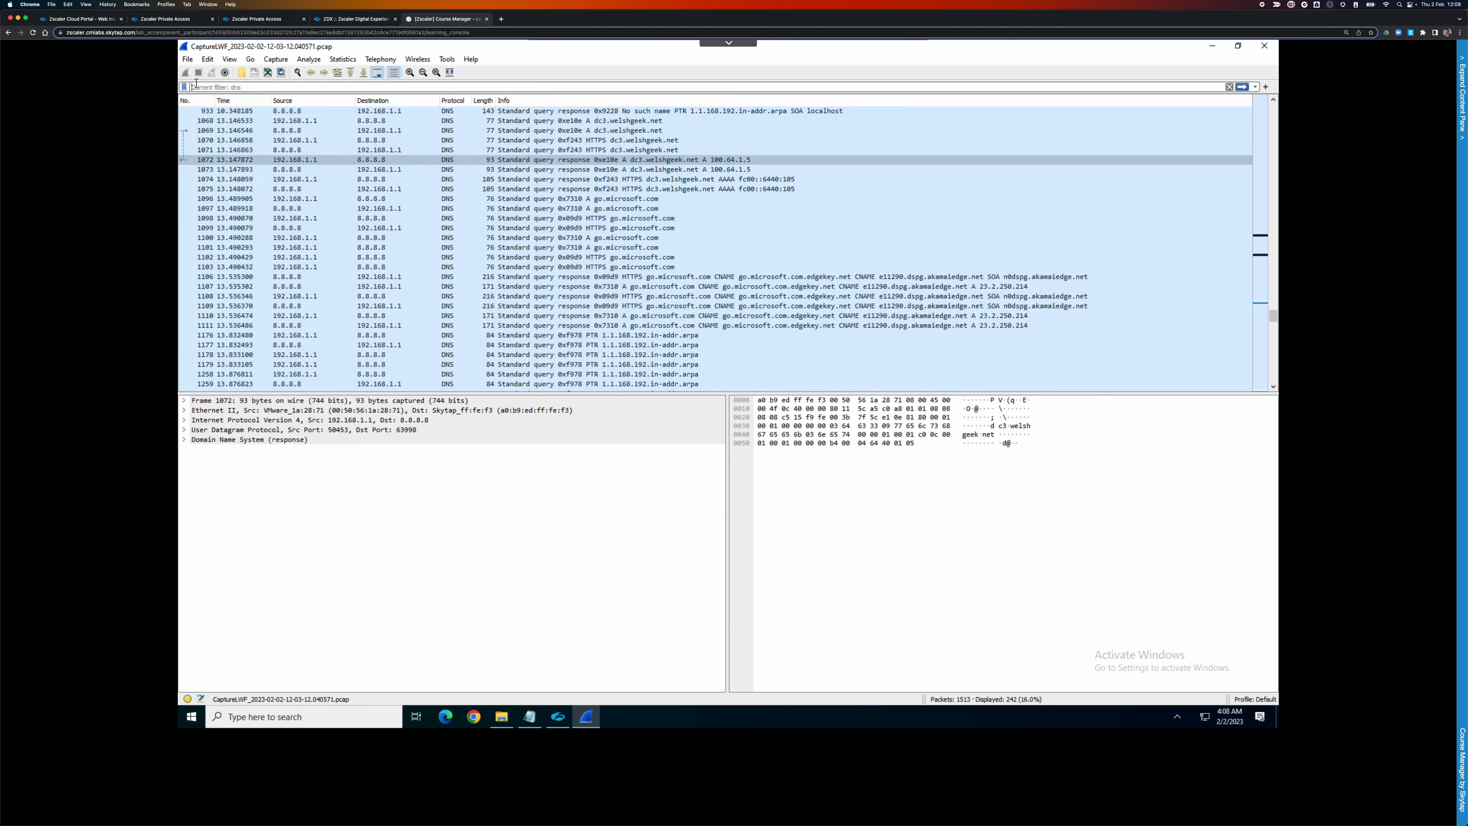
text(rt==80)
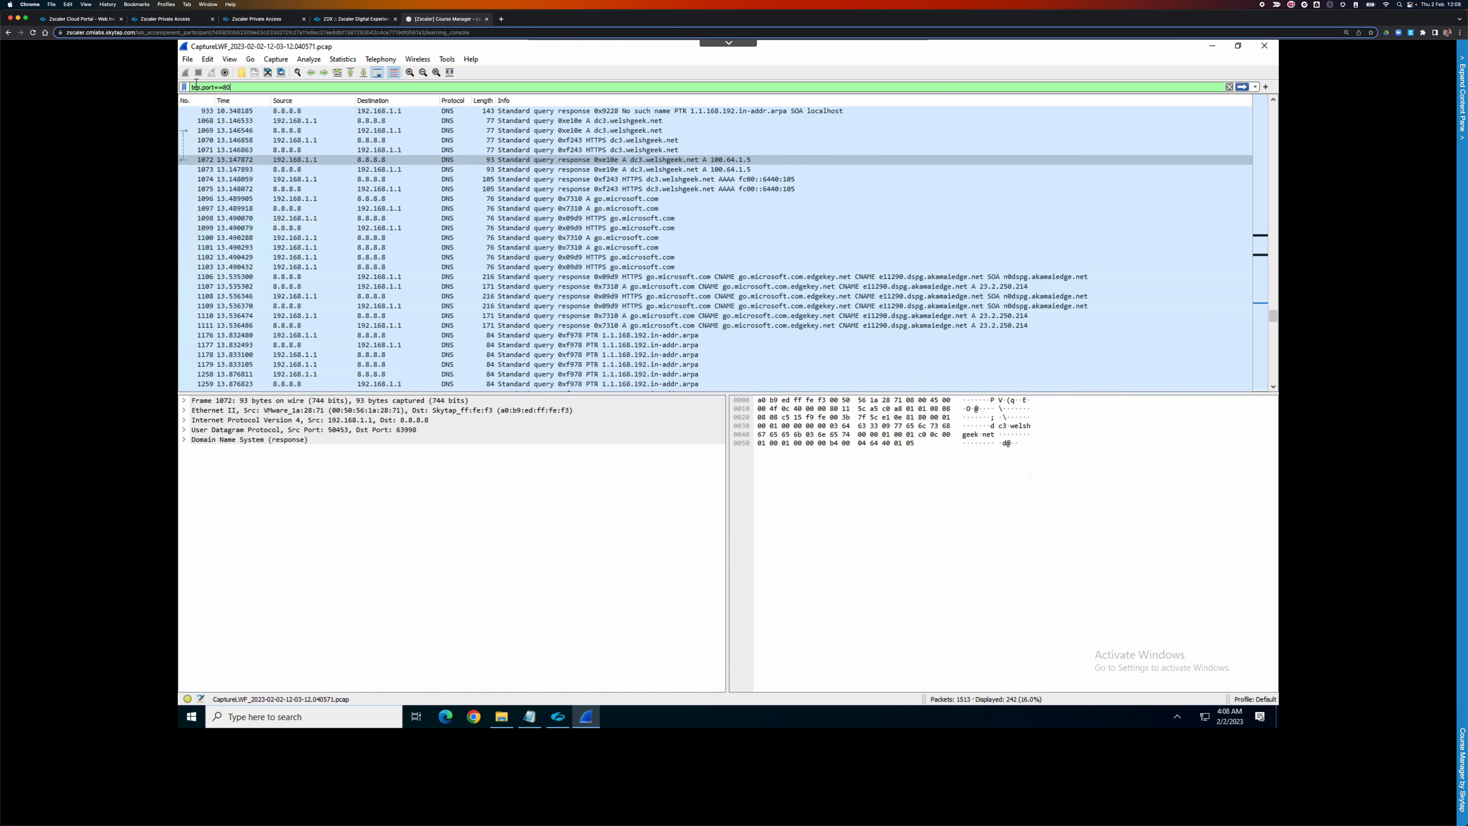
key(Return)
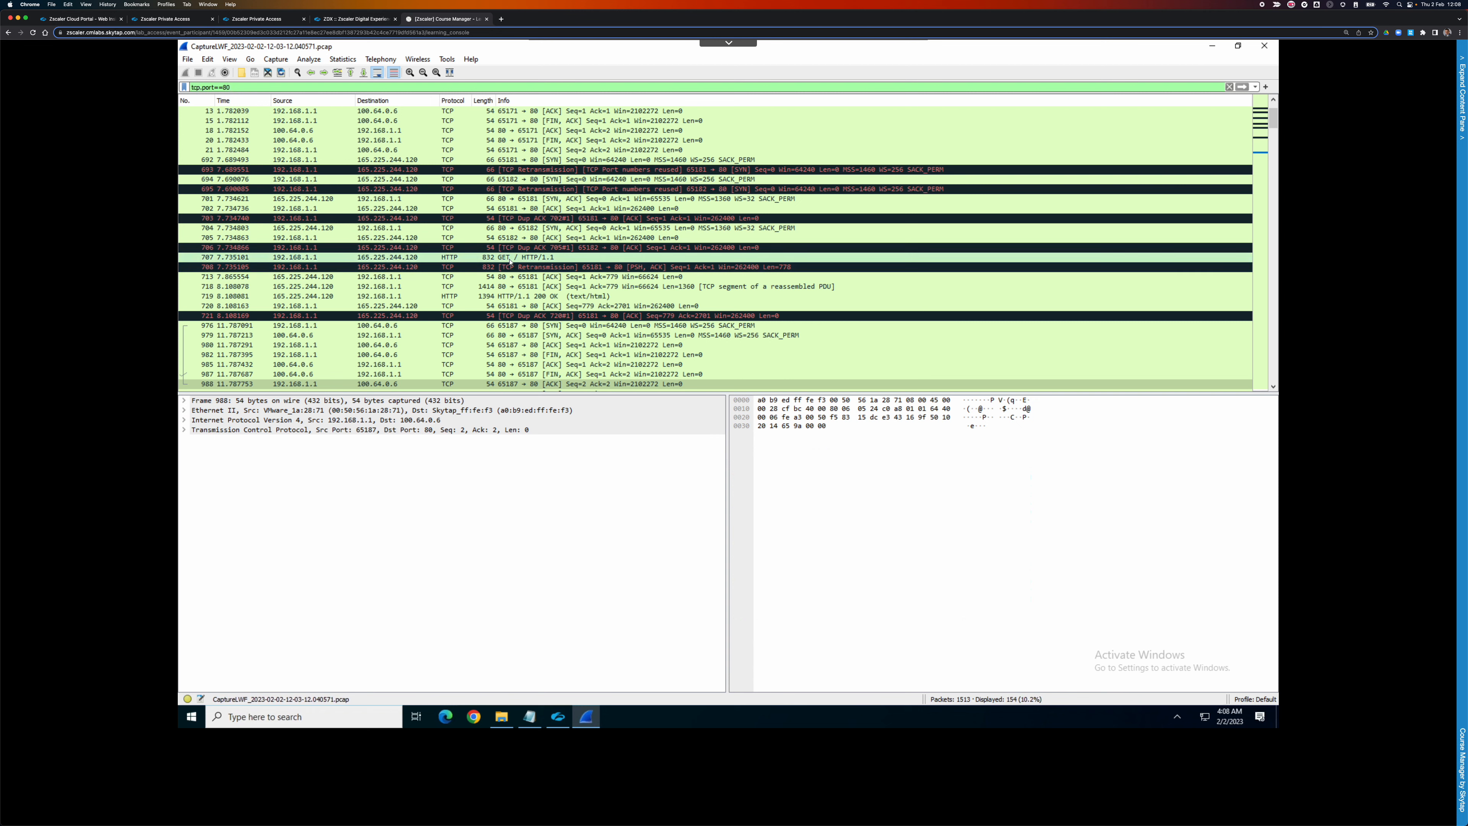
click(490, 259)
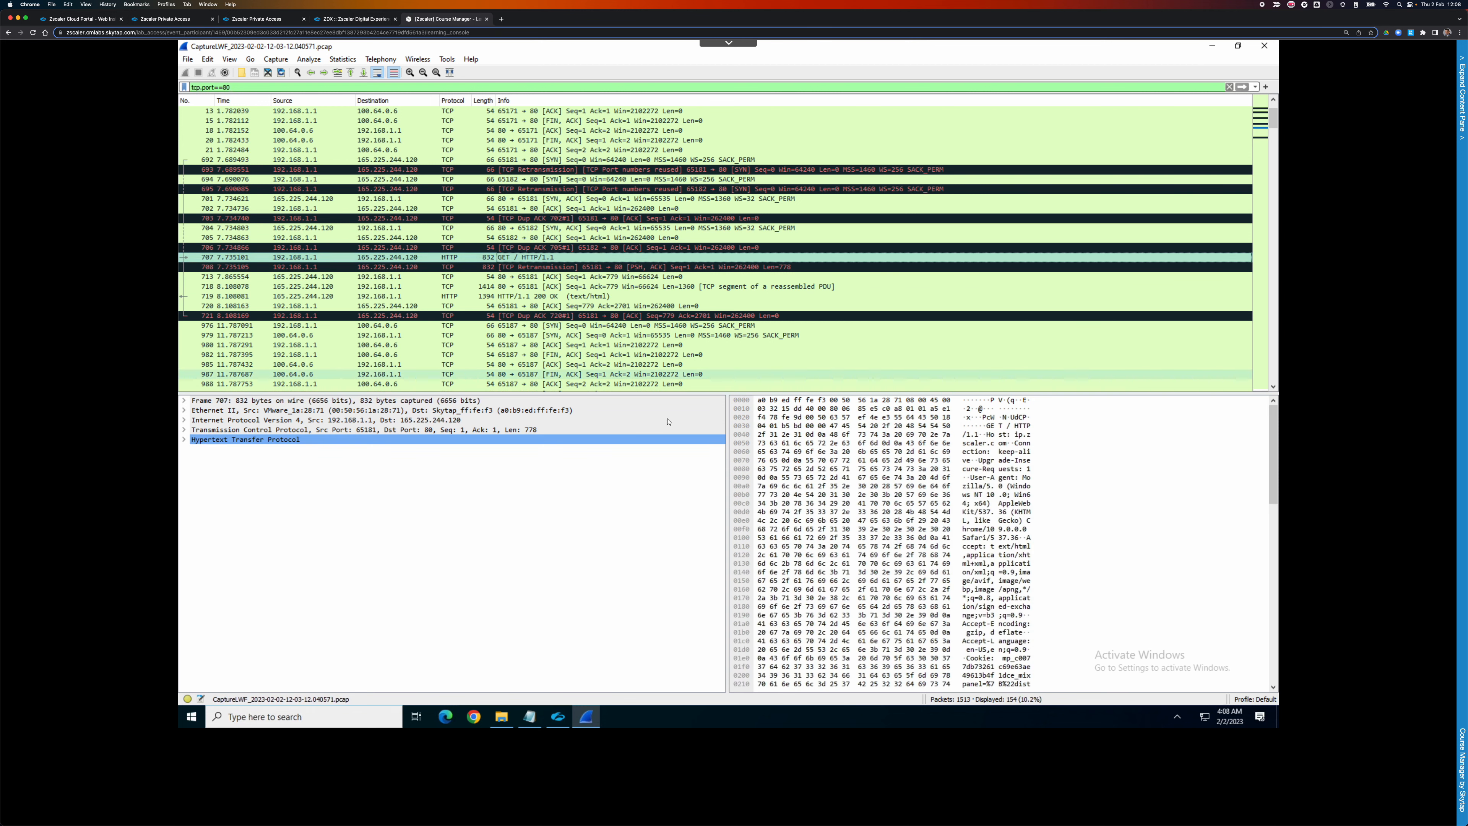
double_click(218, 440)
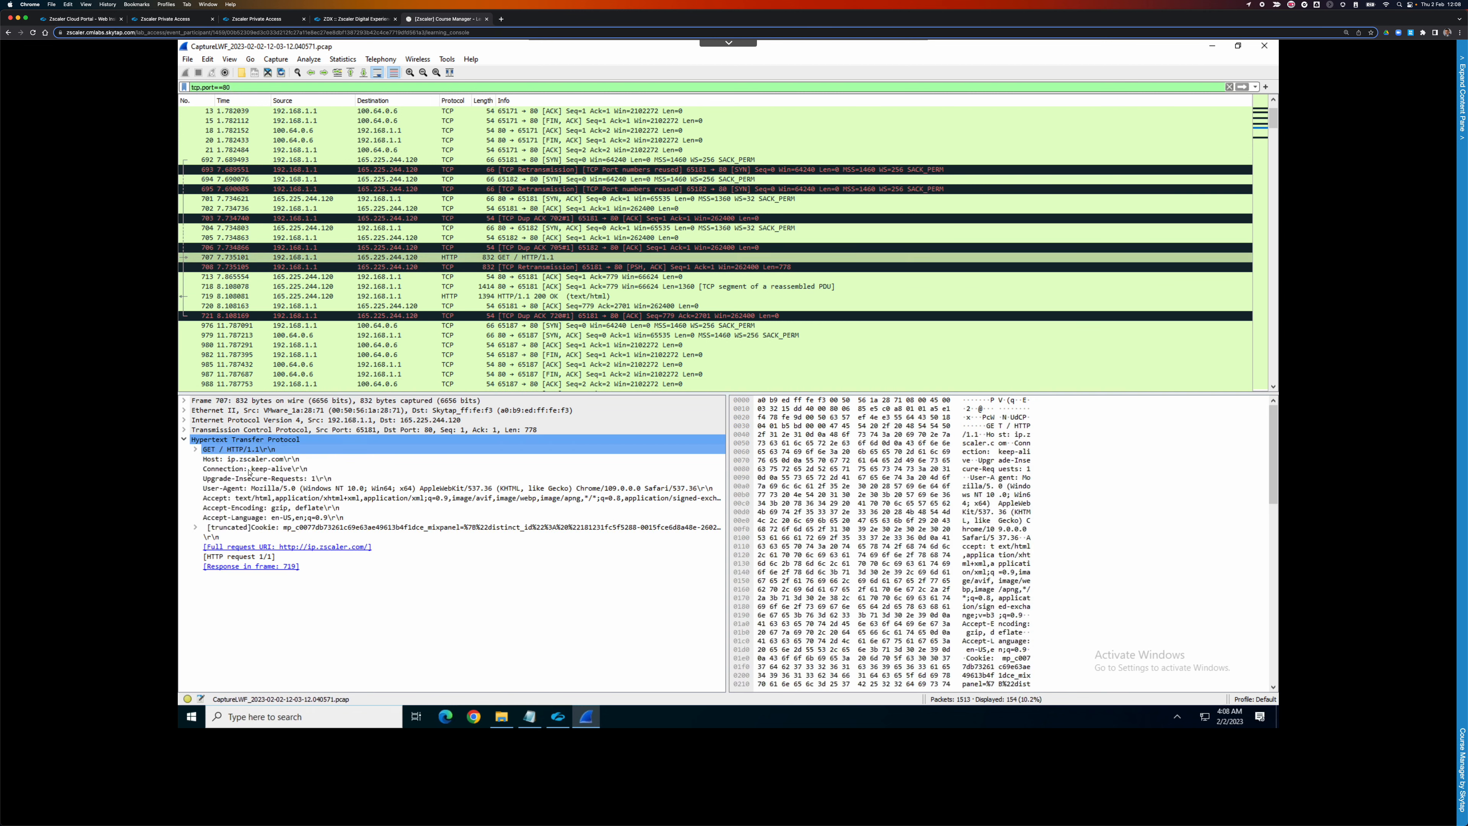
click(265, 459)
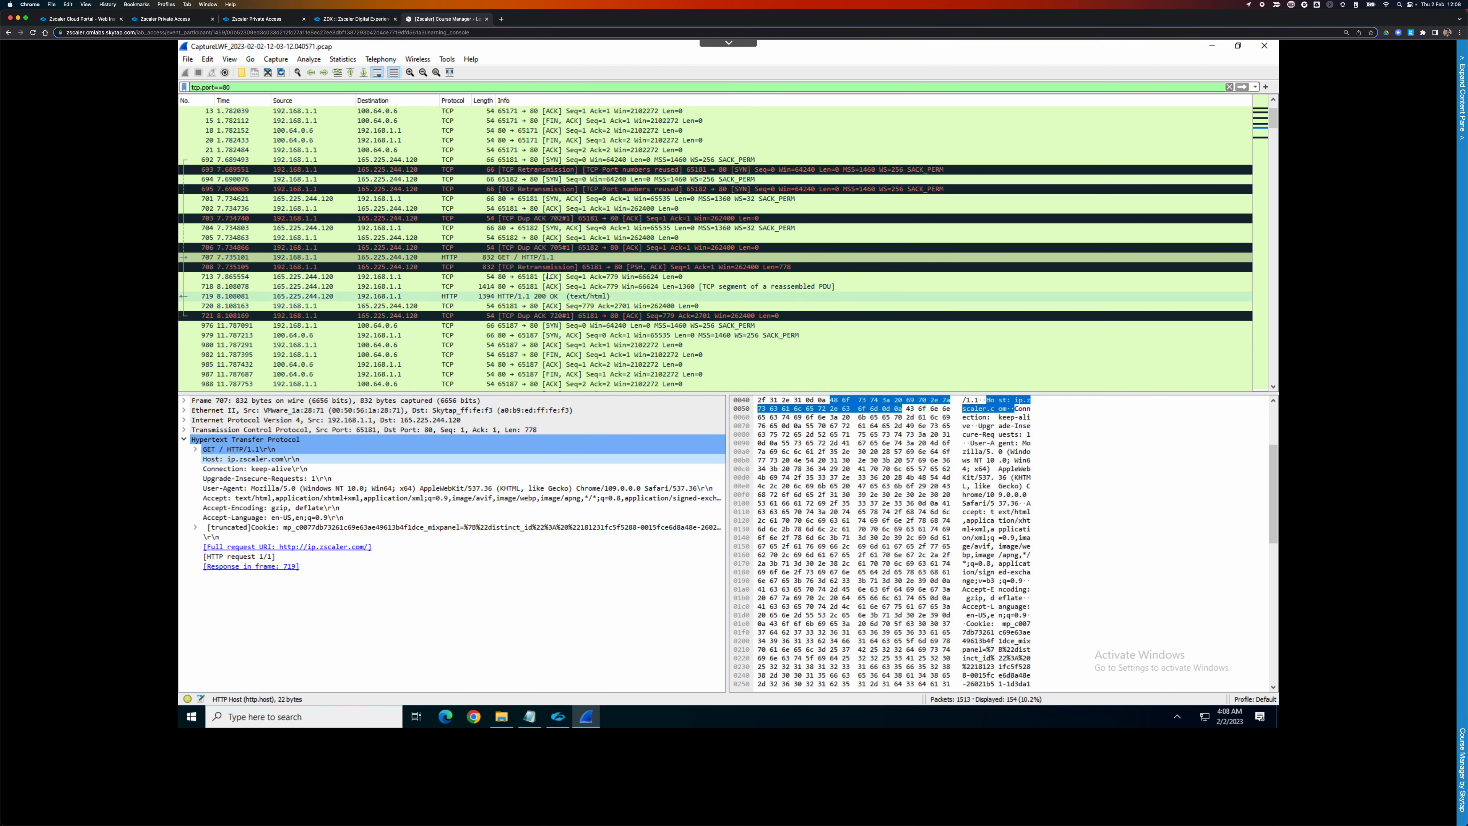
right_click(515, 262)
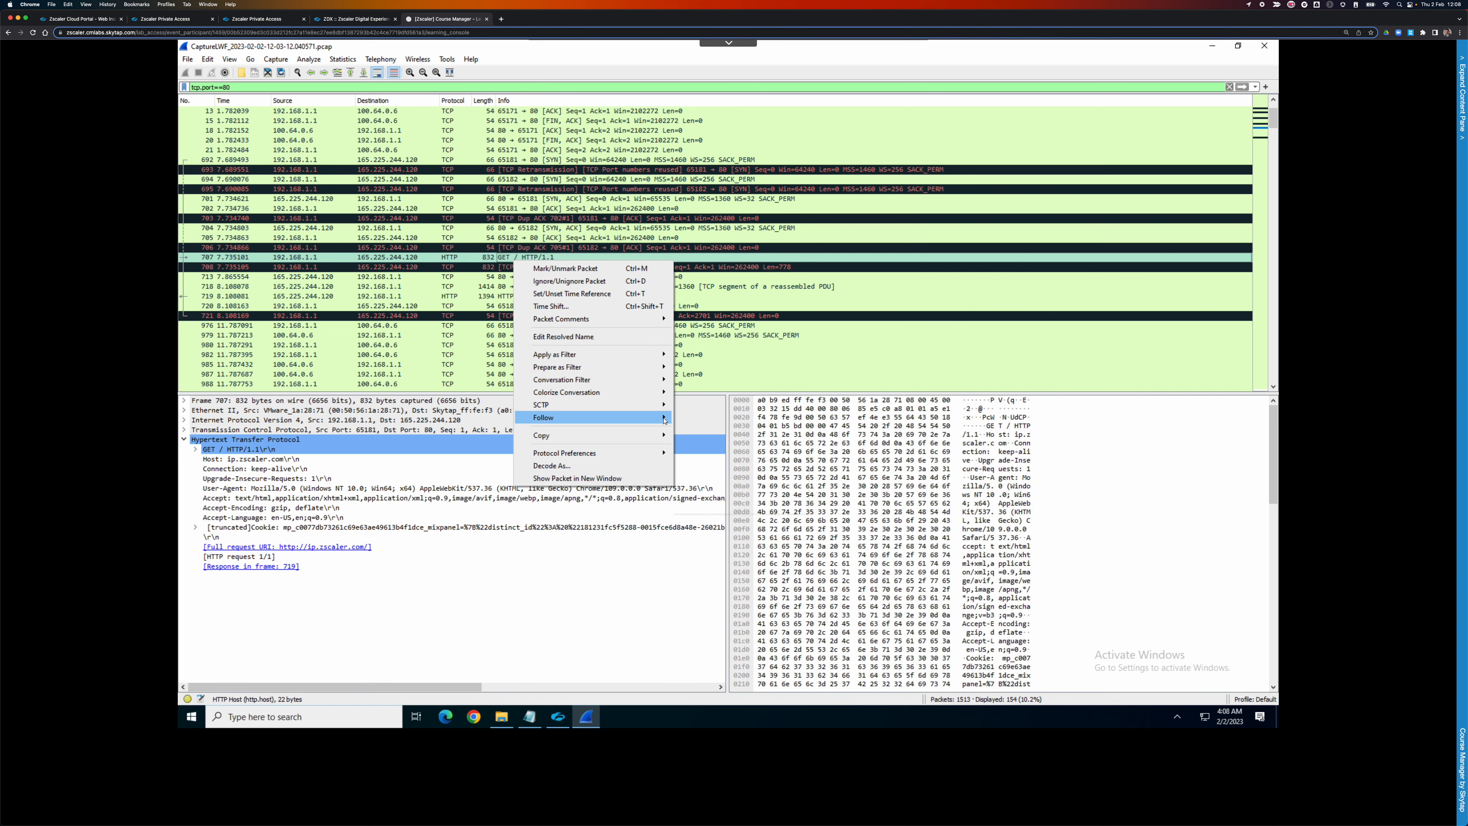
click(695, 419)
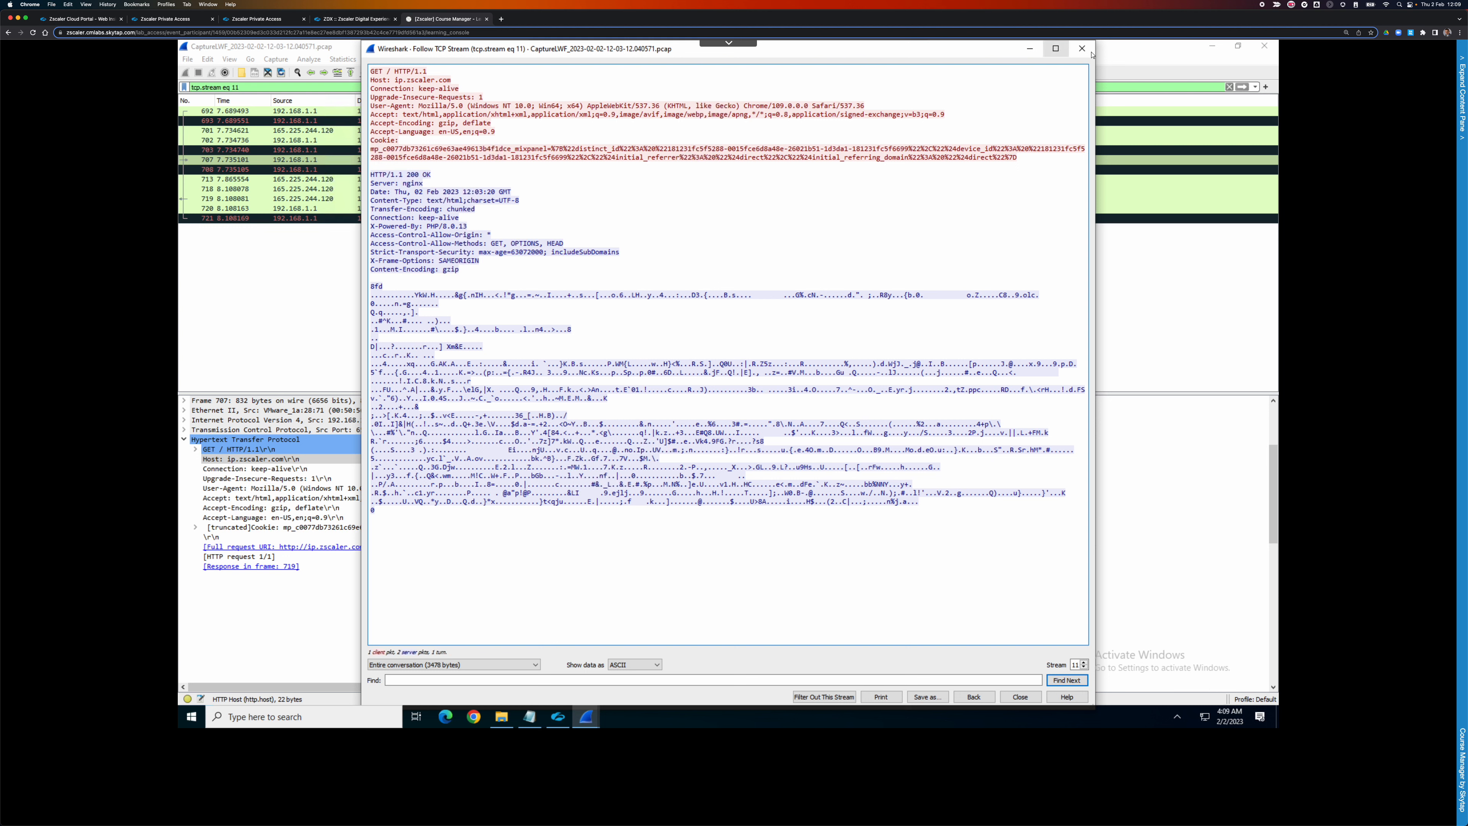
Close the Follow TCP Stream window, leaving the tcp.stream eq 11 filter showing 12 of 1513 packets.
click(1080, 49)
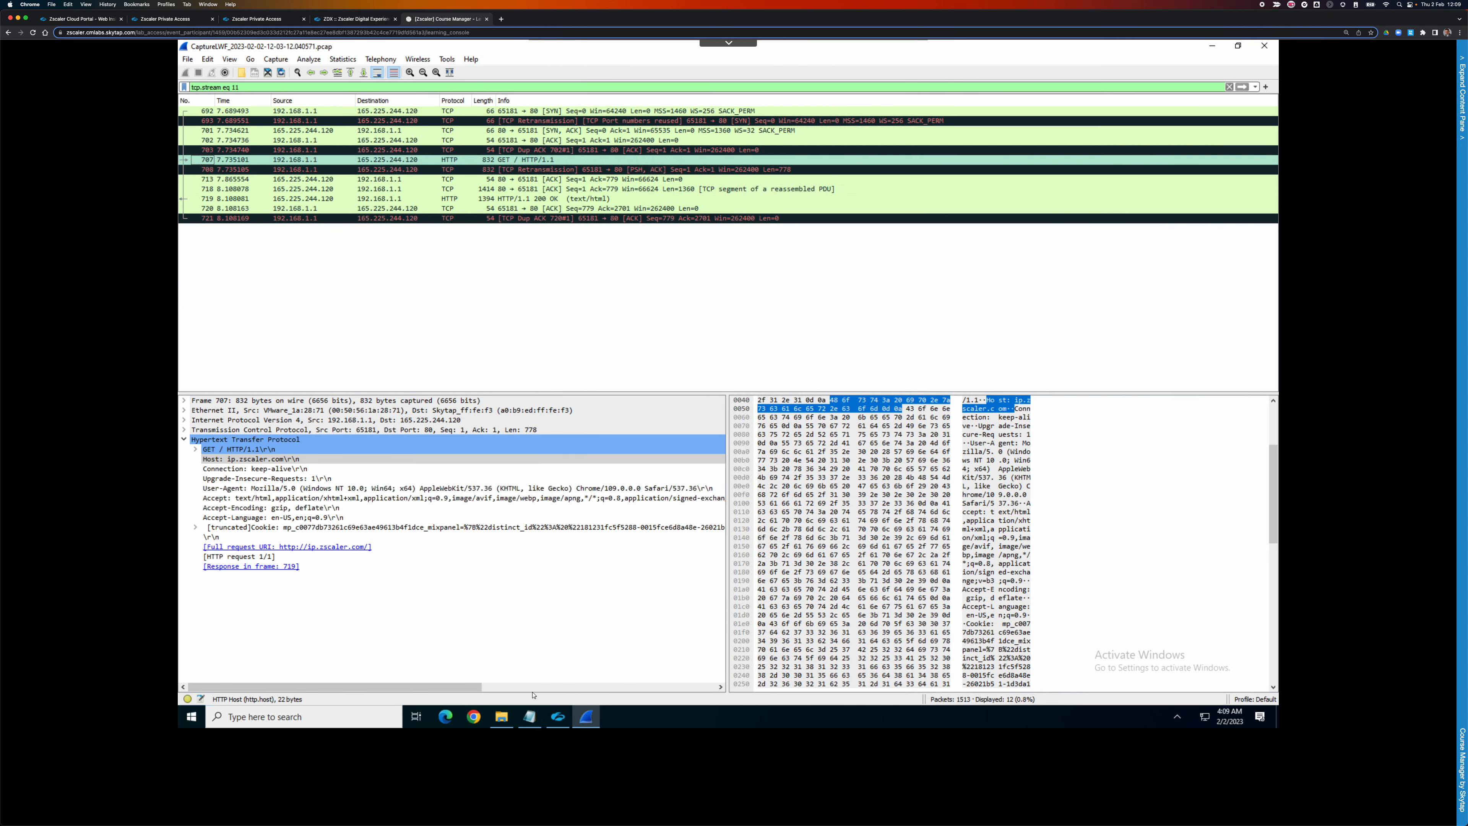
click(501, 717)
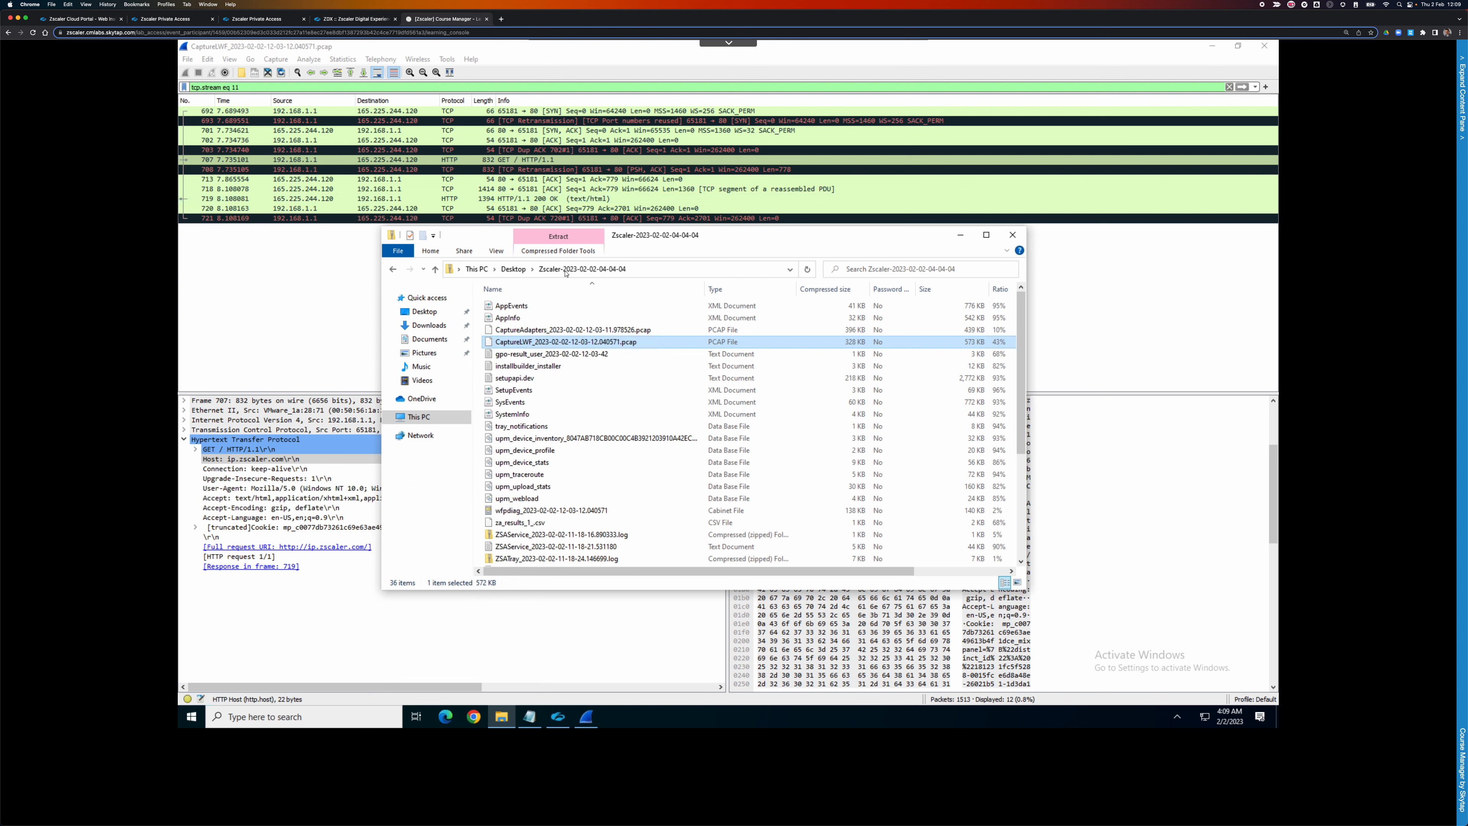
click(562, 331)
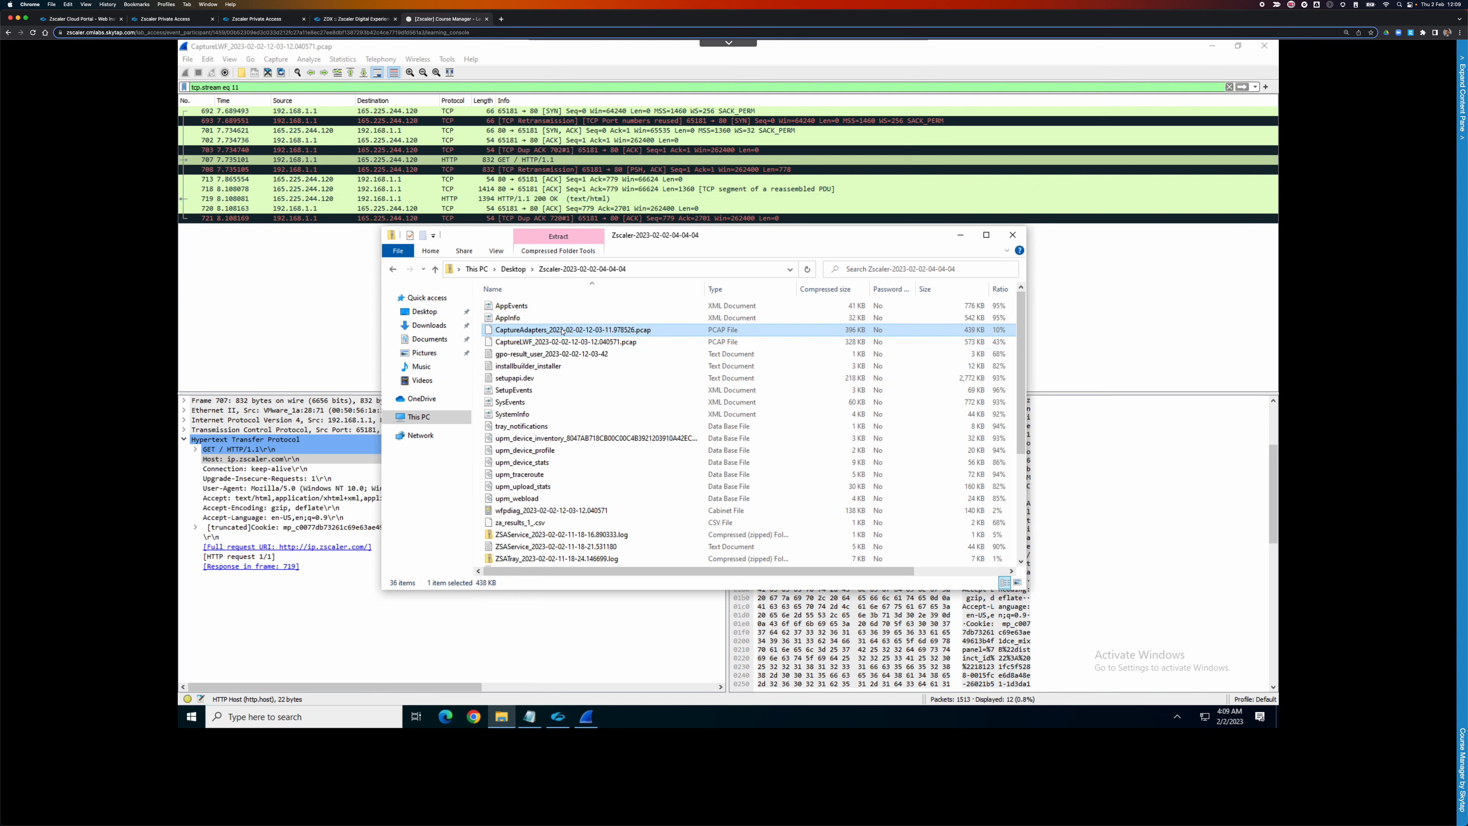
drag(479, 266, 370, 246)
drag(789, 237, 1074, 246)
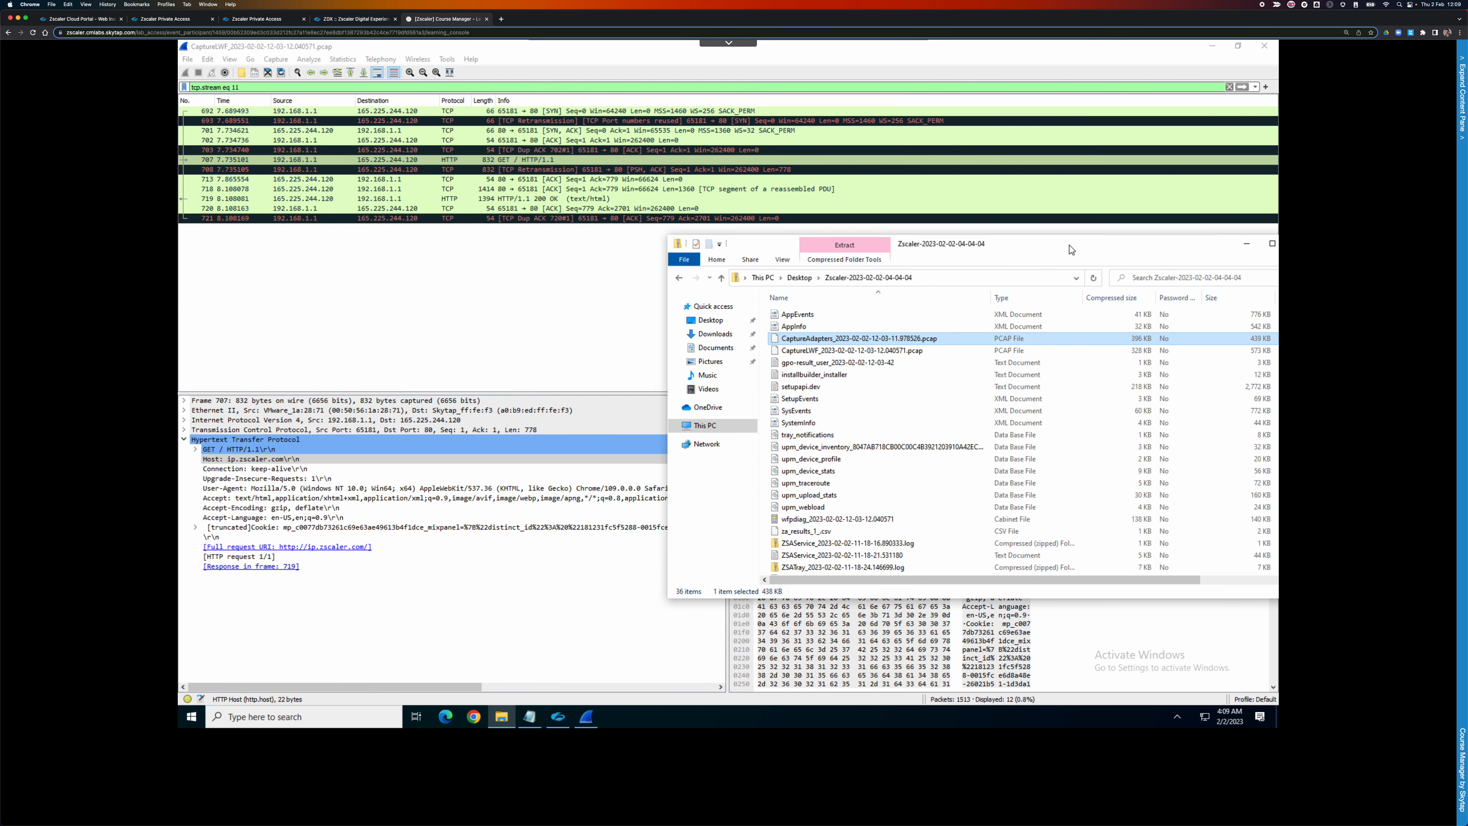
double_click(910, 340)
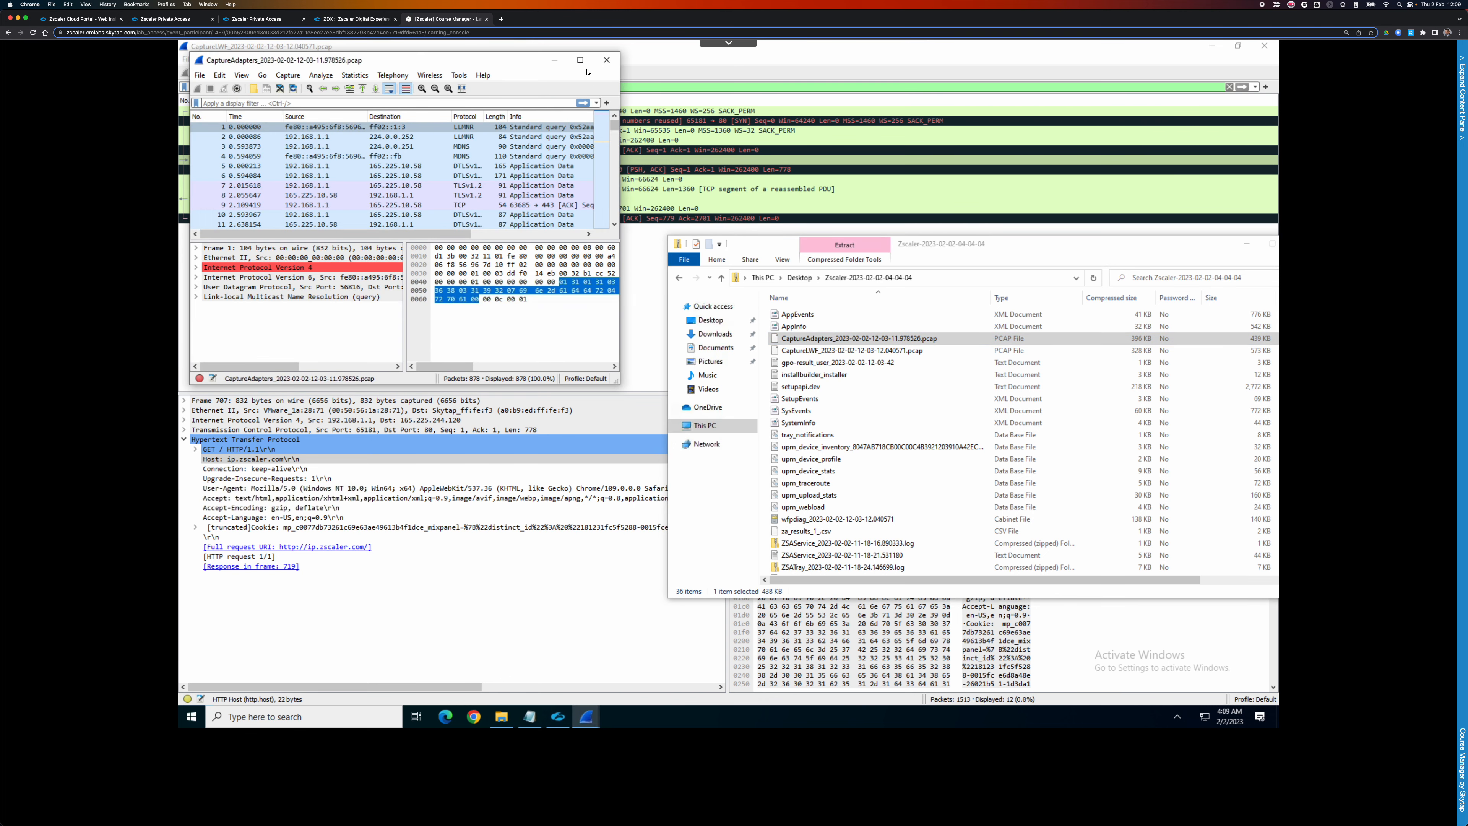
click(580, 60)
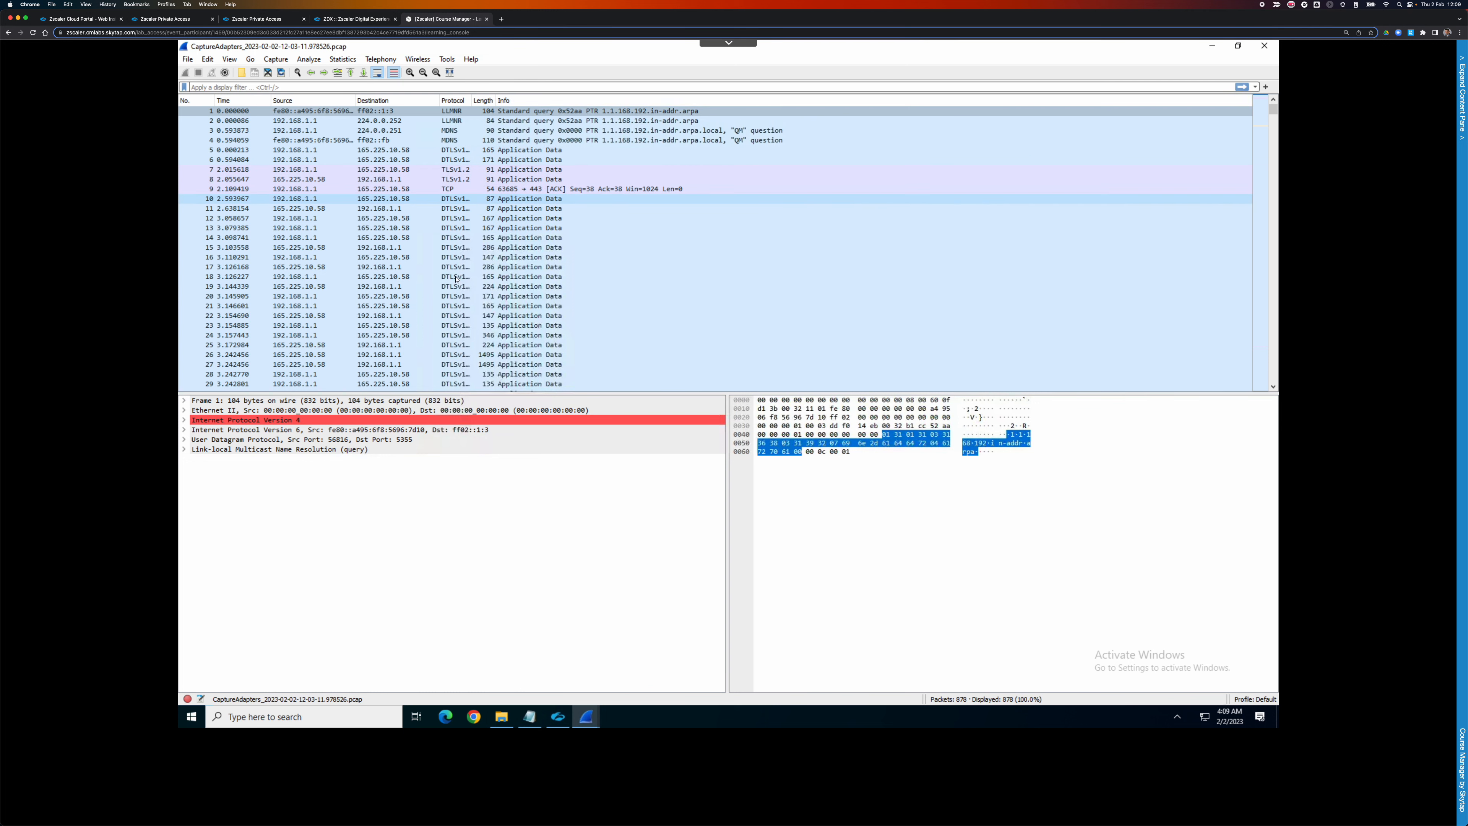
Inspect DTLS packet 42, then apply the !dtls display filter to hide DTLS traffic.
scroll(460, 278, down, 8)
click(477, 276)
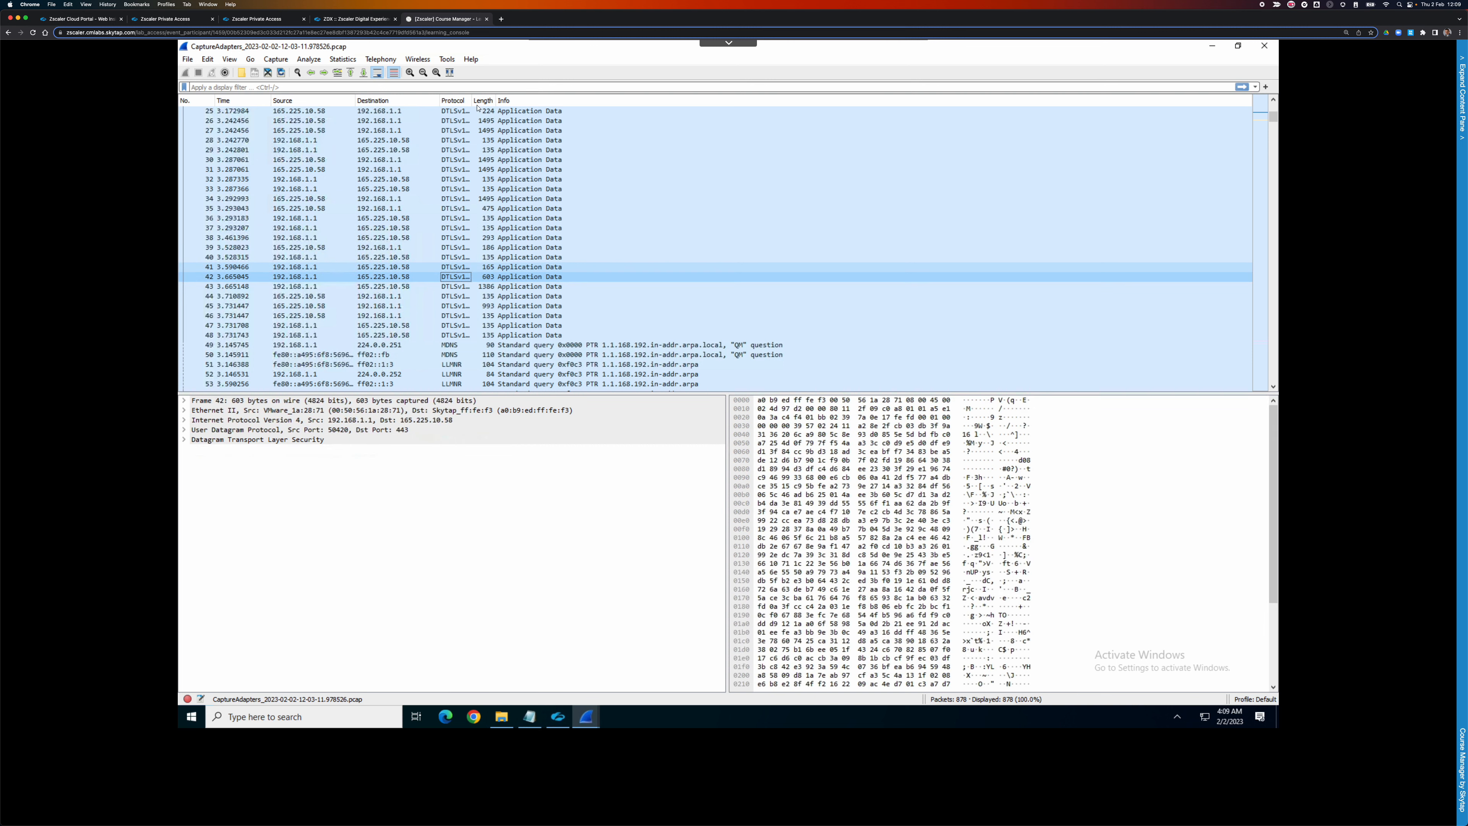
click(441, 87)
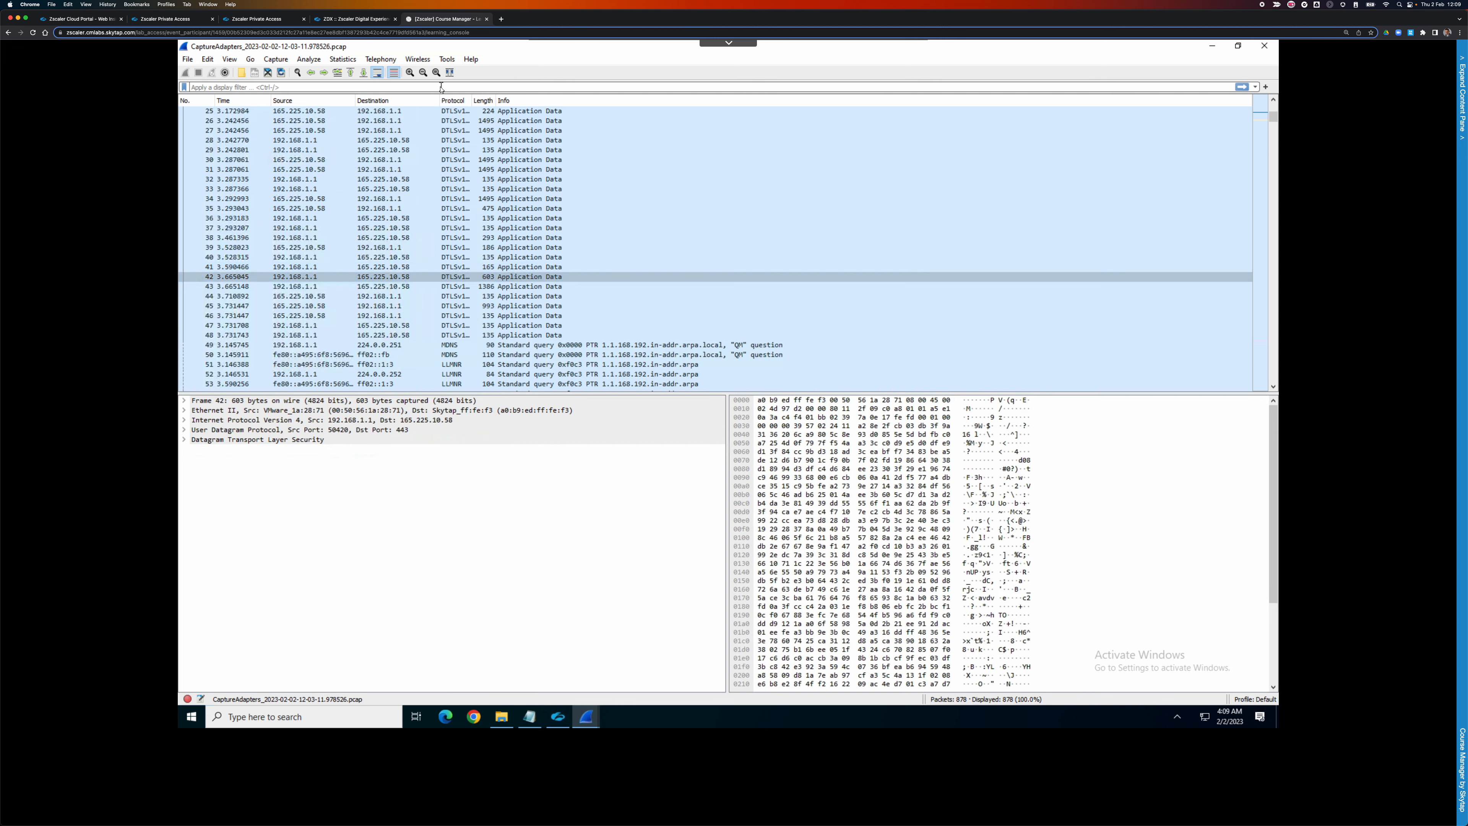
text(i)
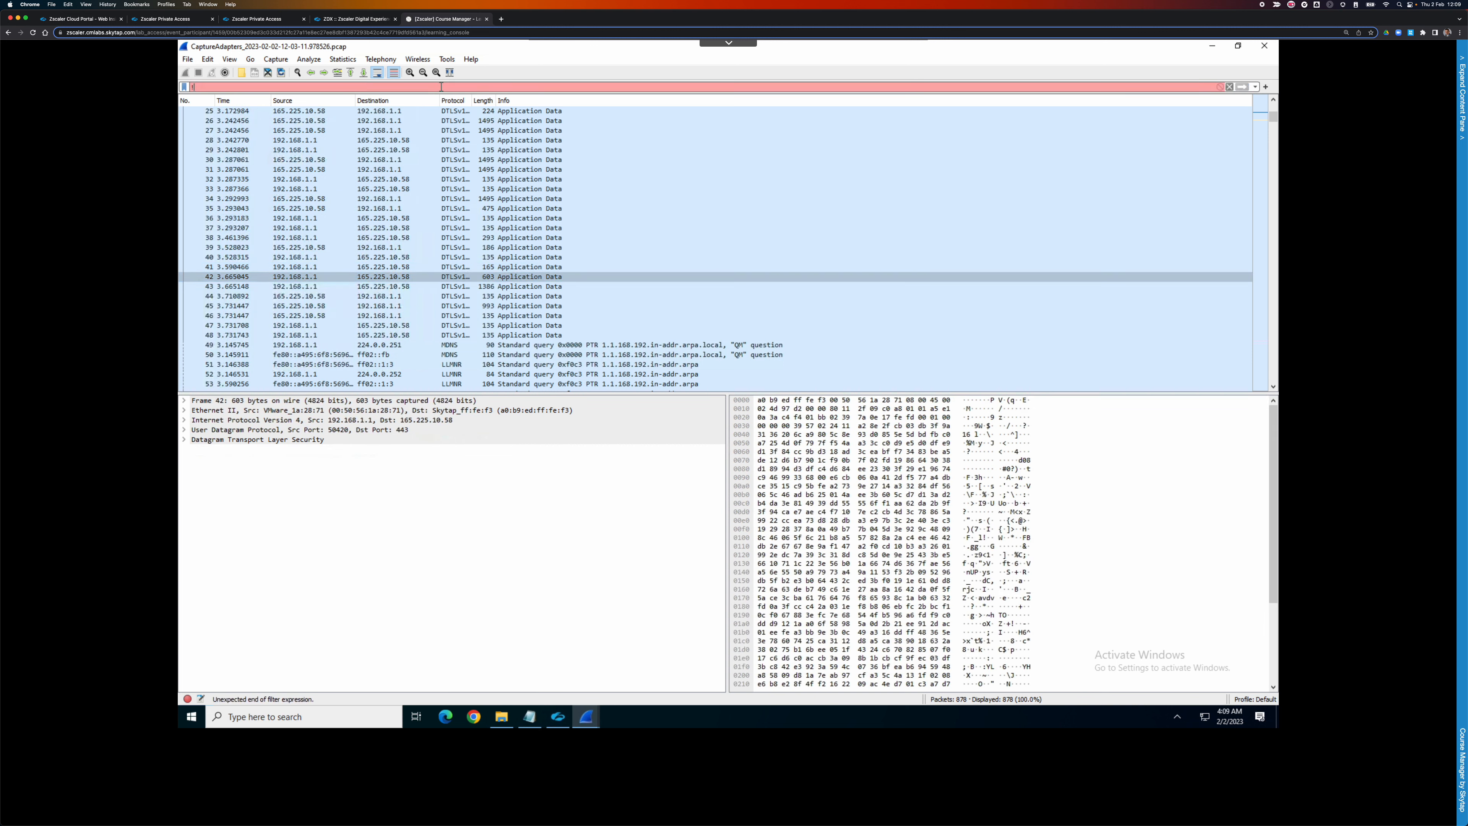
text(dtls)
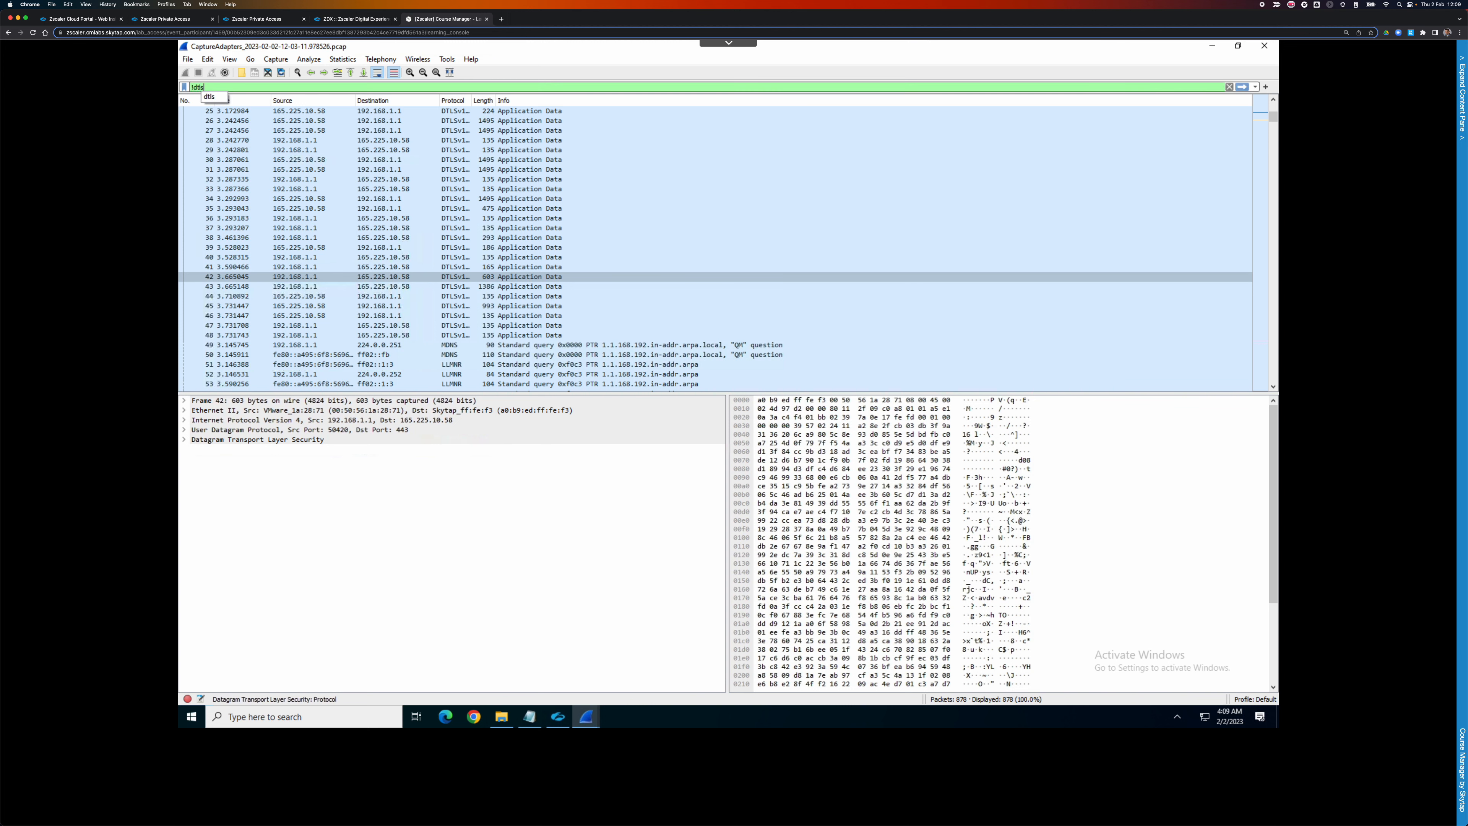
key(Return)
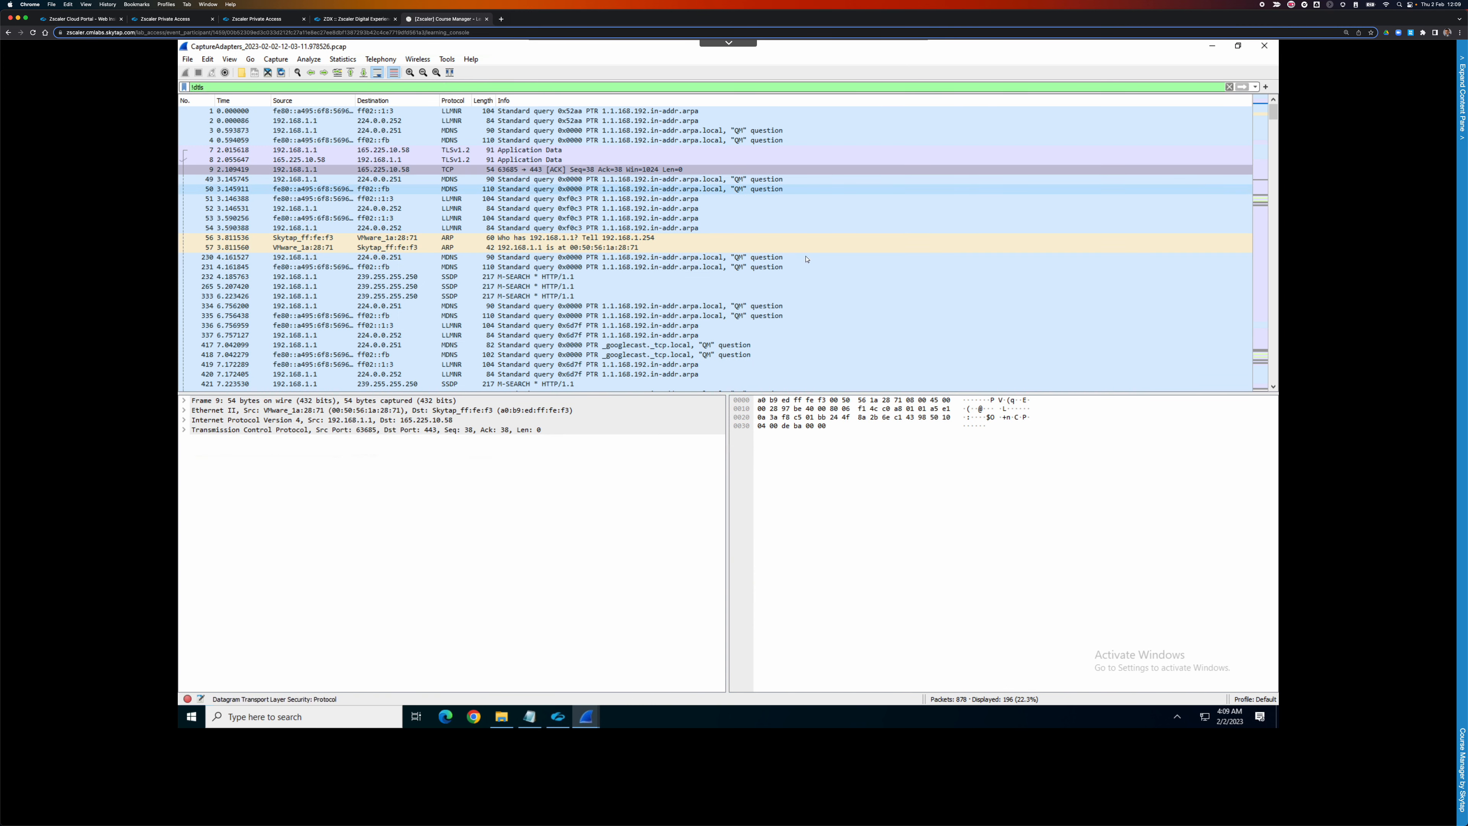
scroll(802, 292, down, 20)
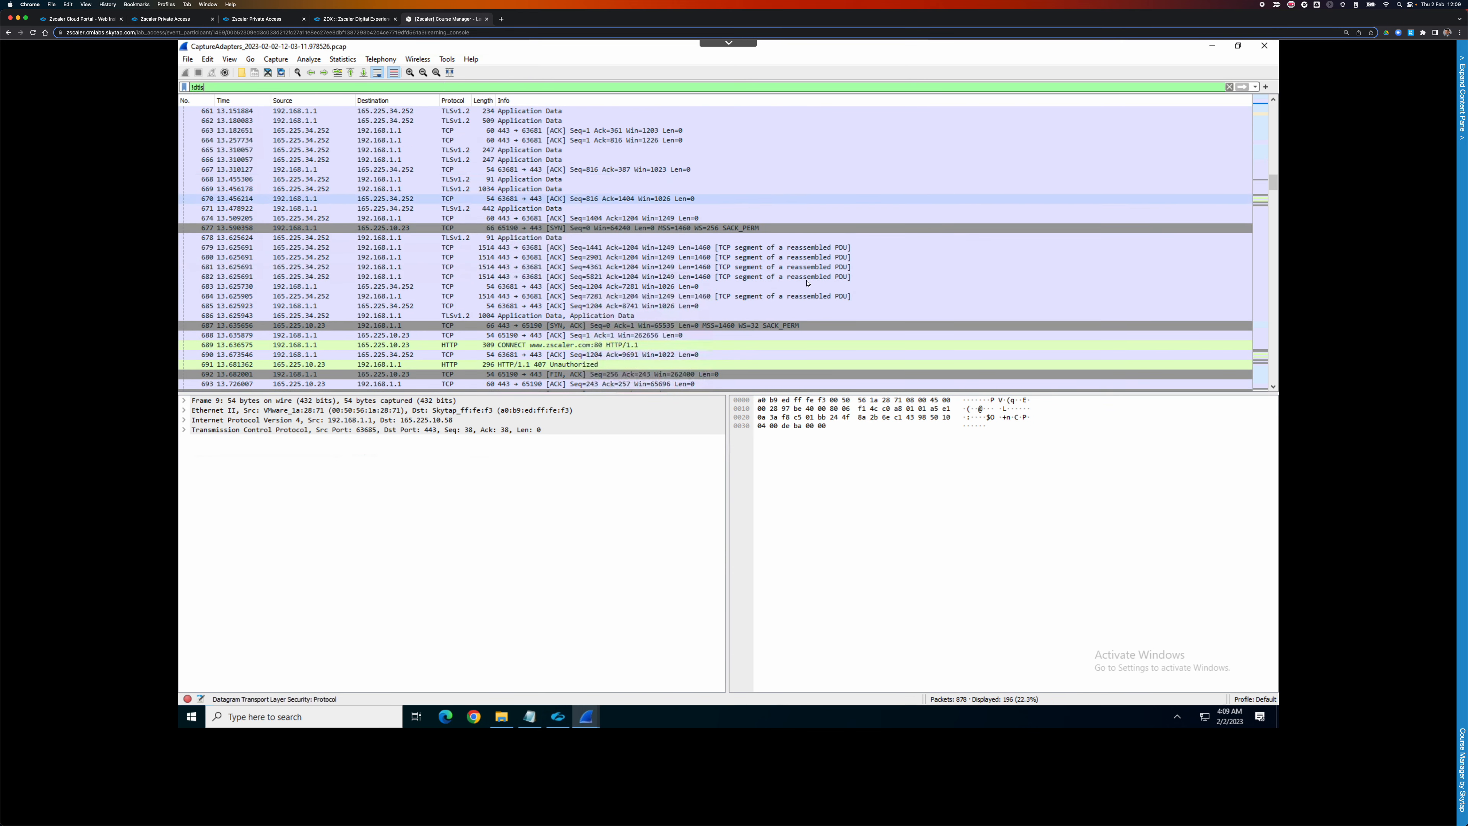
click(649, 347)
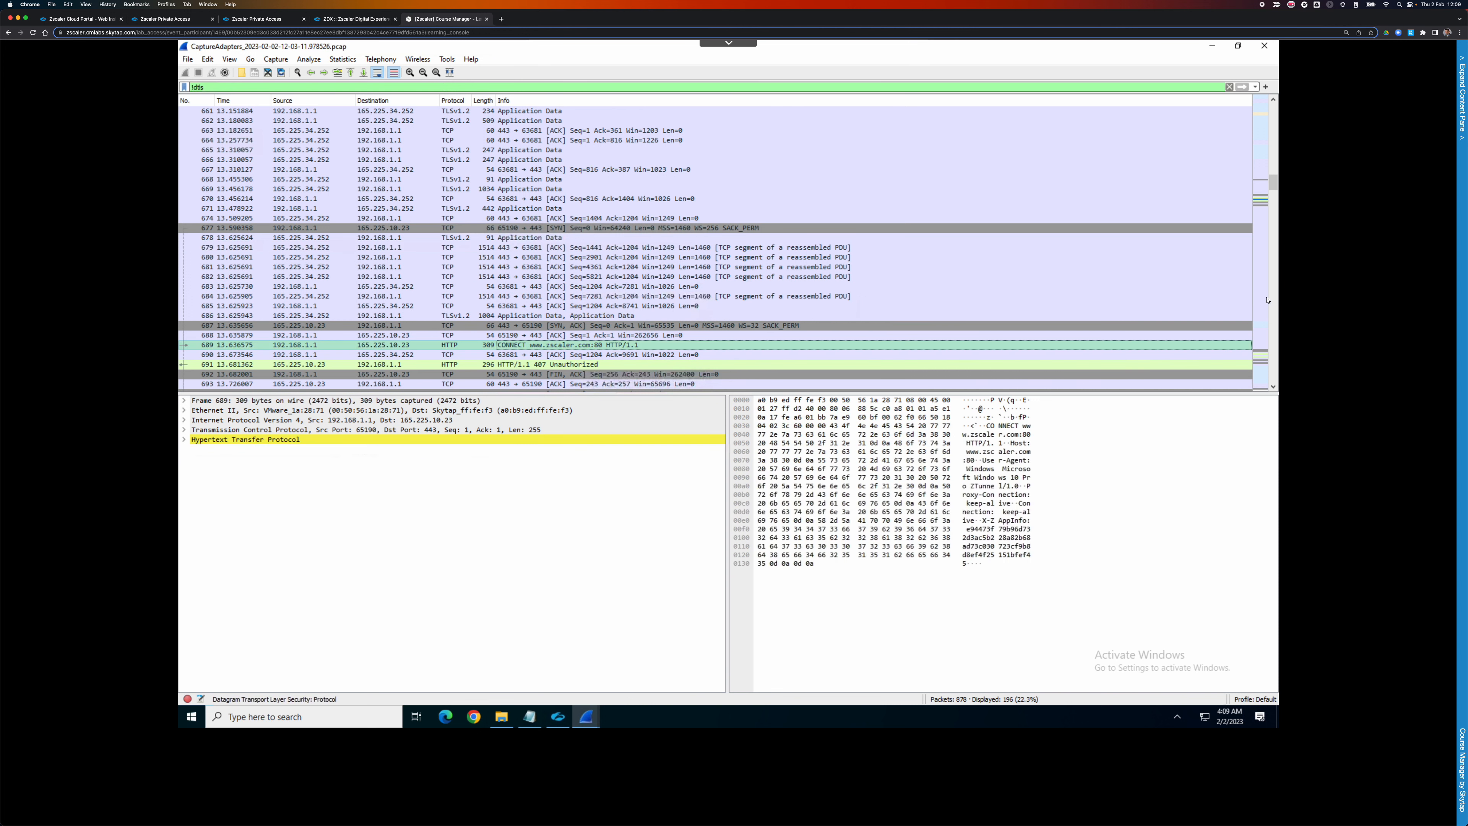
scroll(1274, 304, down, 3)
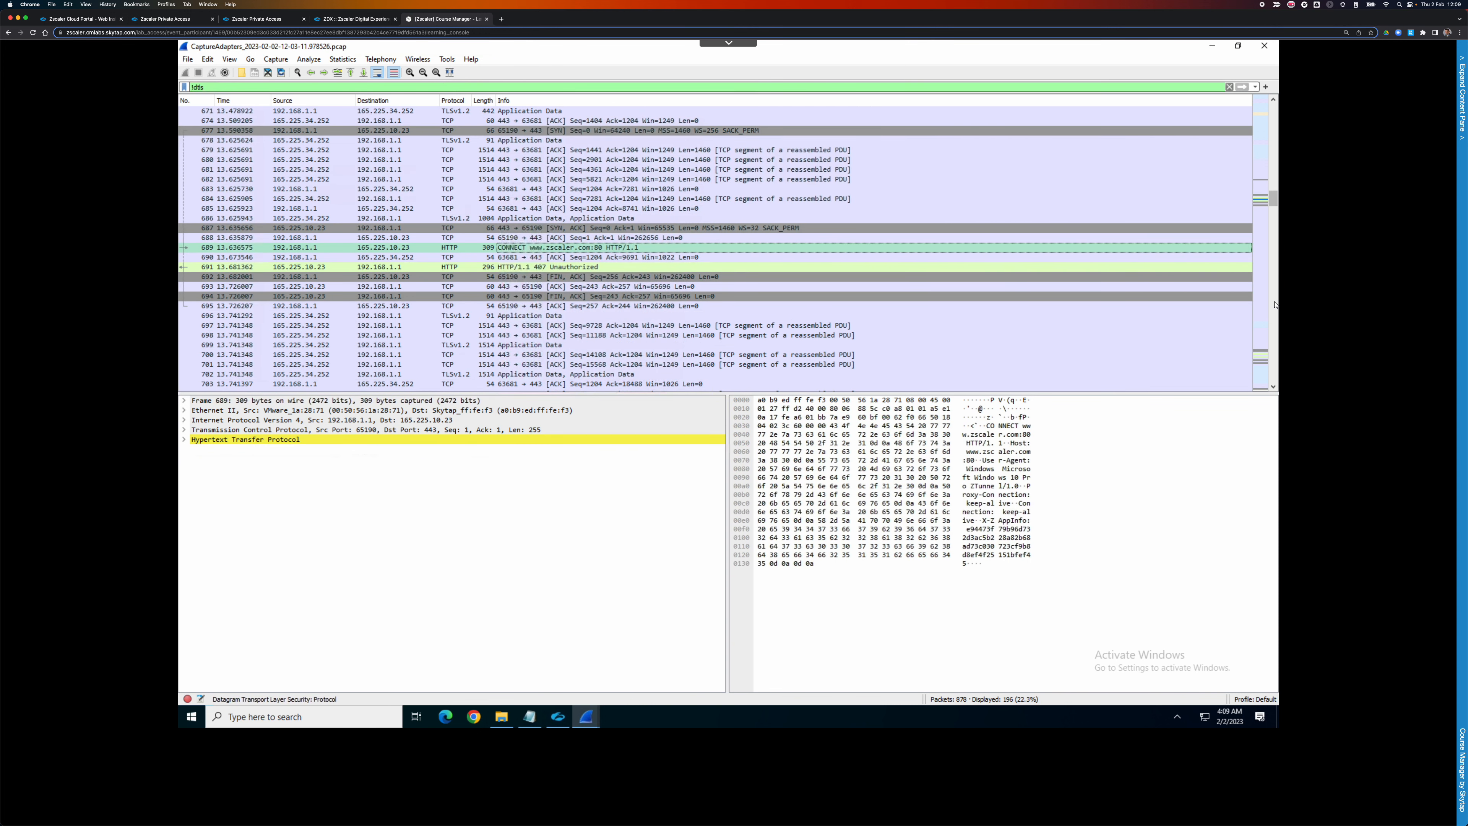
scroll(1274, 305, down, 4)
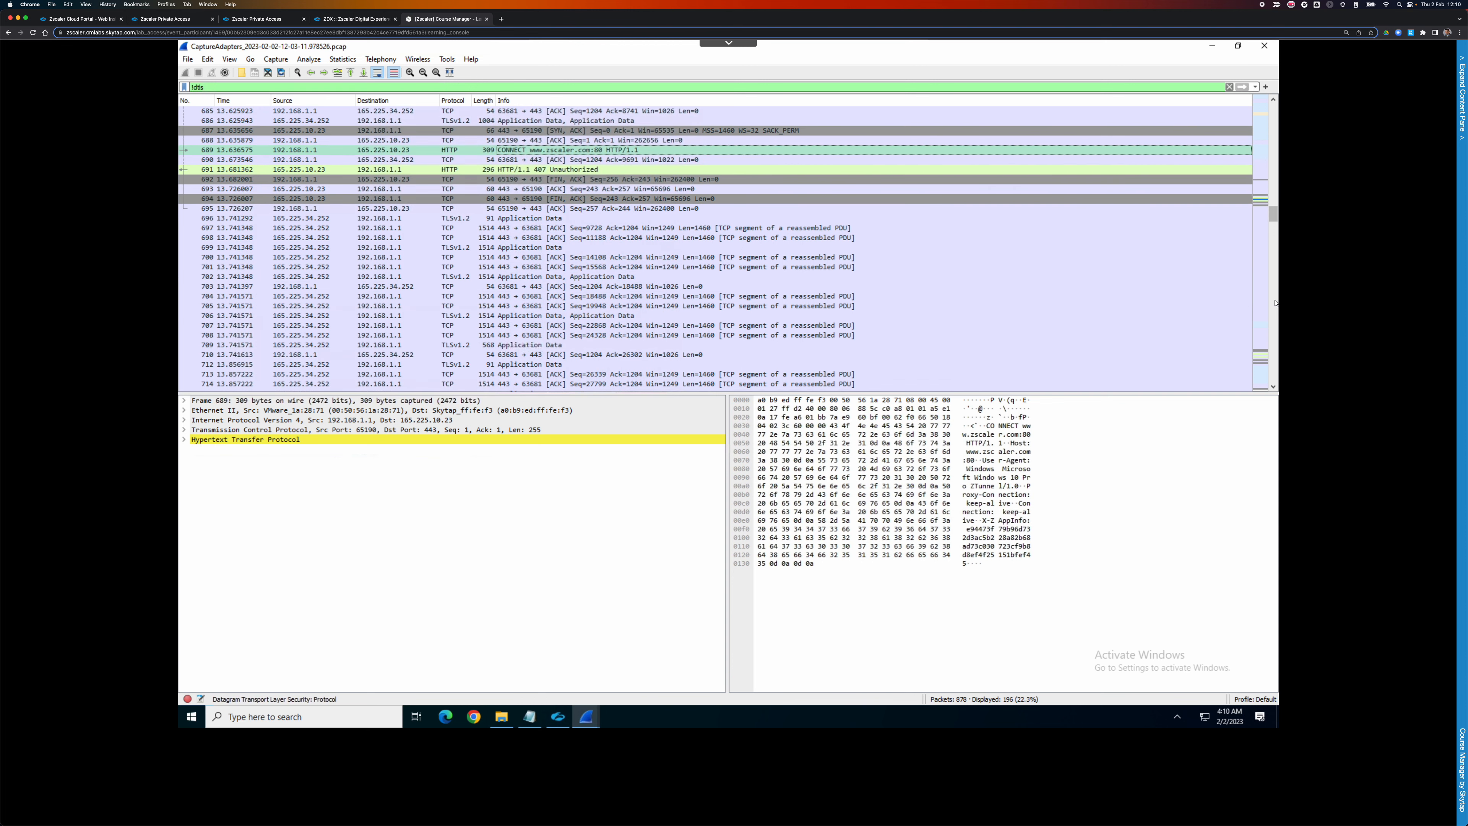
click(586, 140)
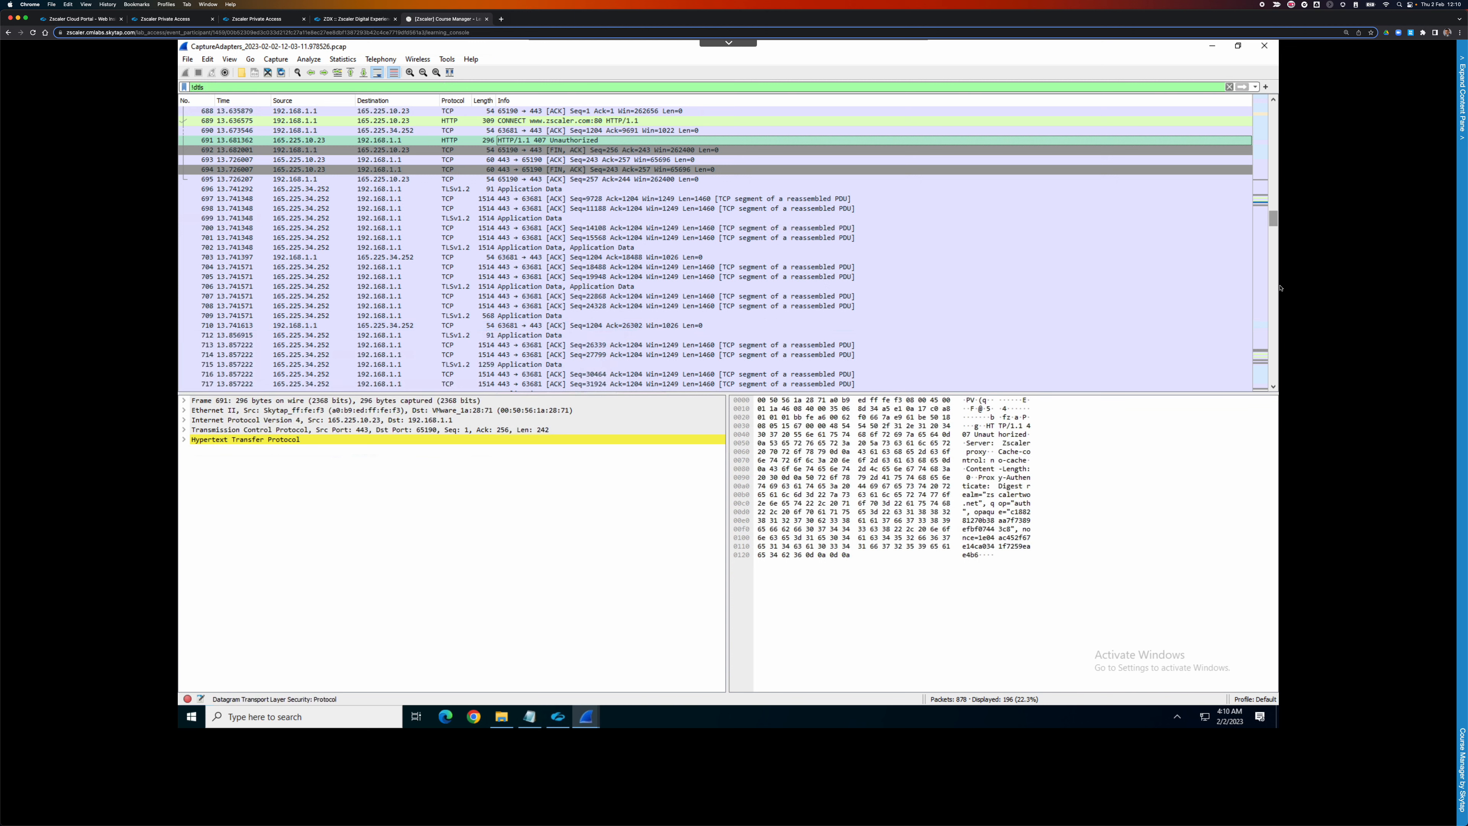
scroll(1279, 287, down, 2)
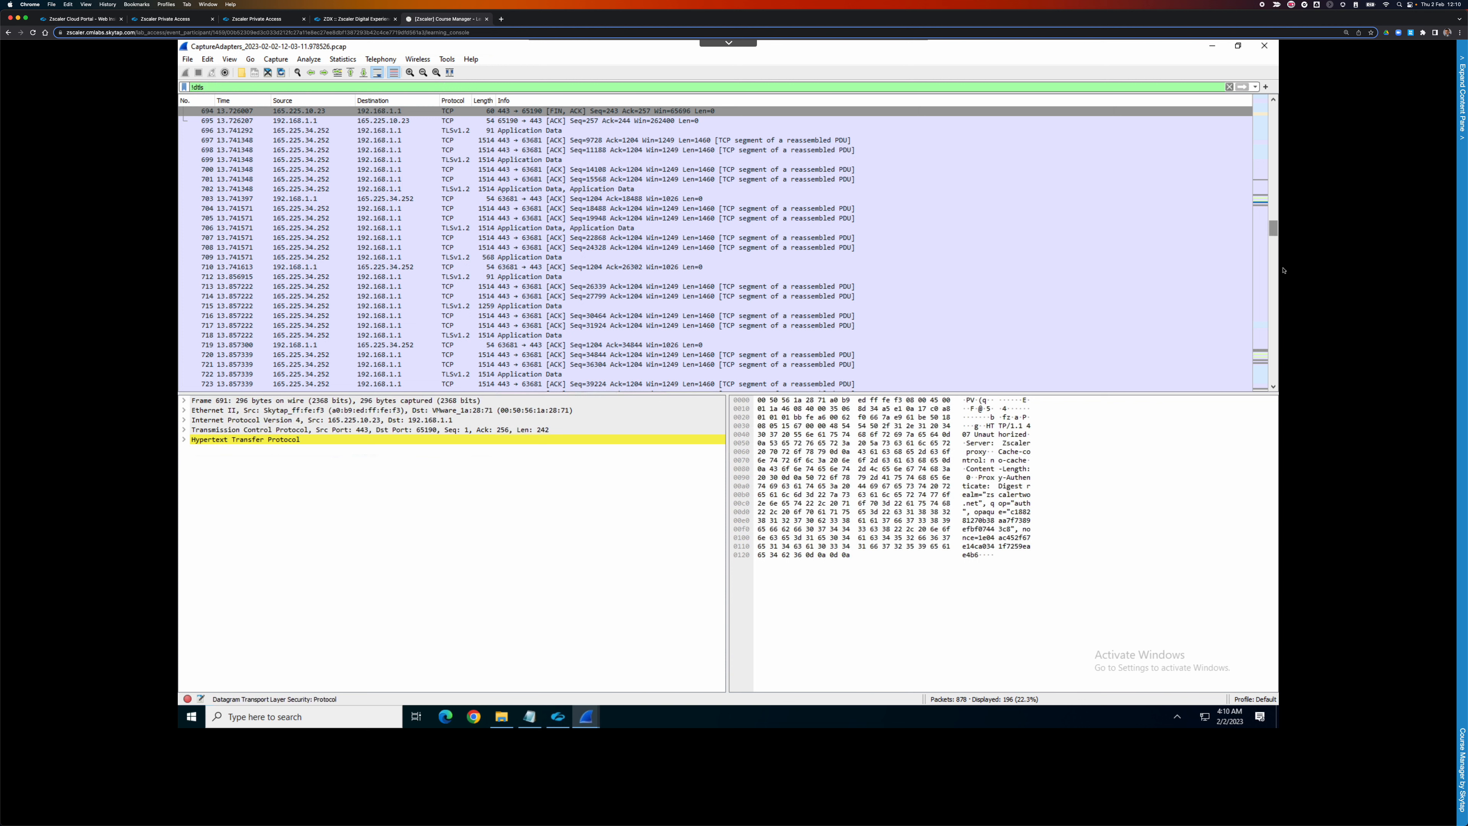
scroll(1283, 270, down, 2)
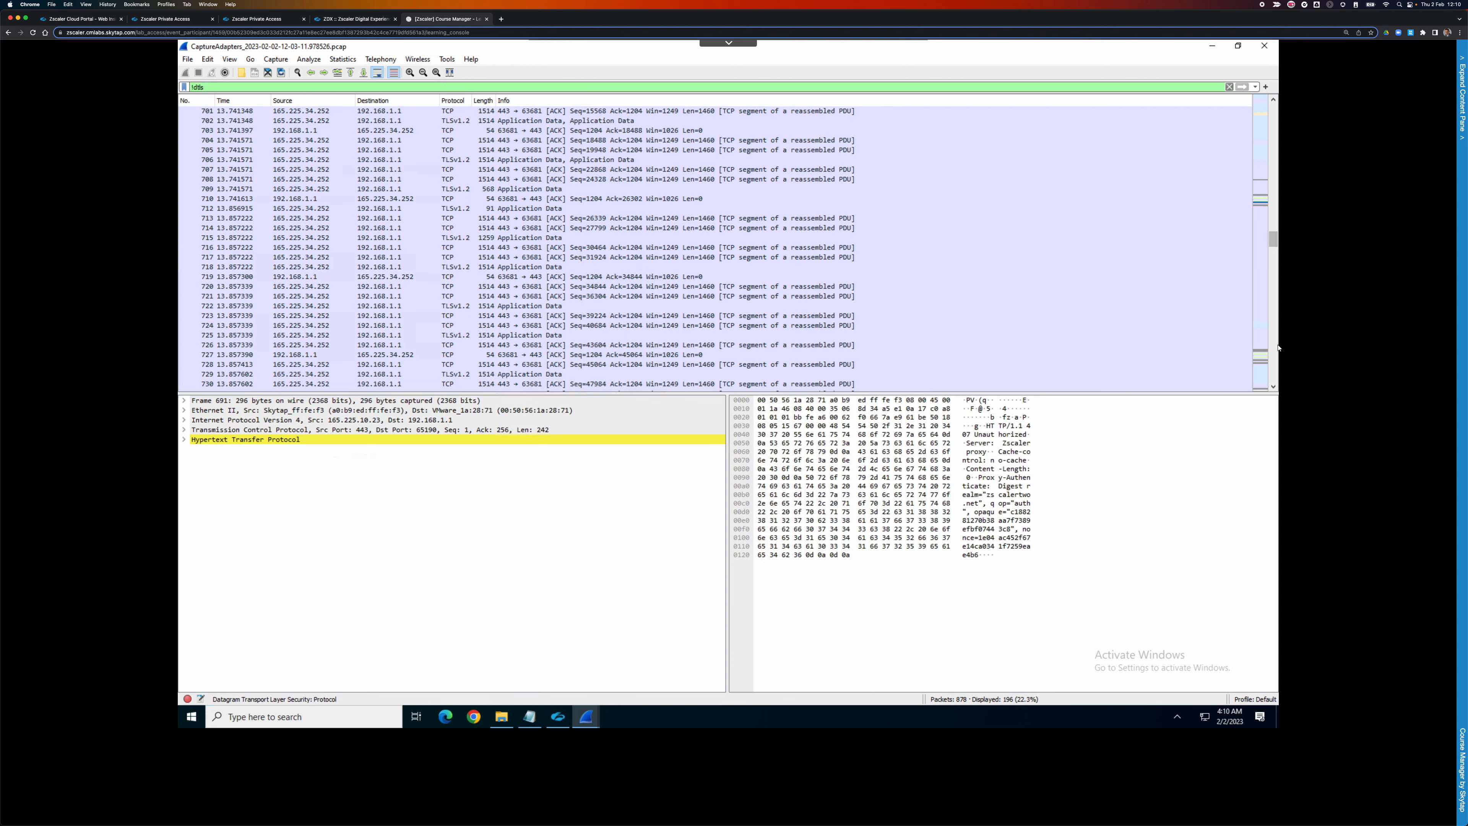
scroll(1273, 252, down, 3)
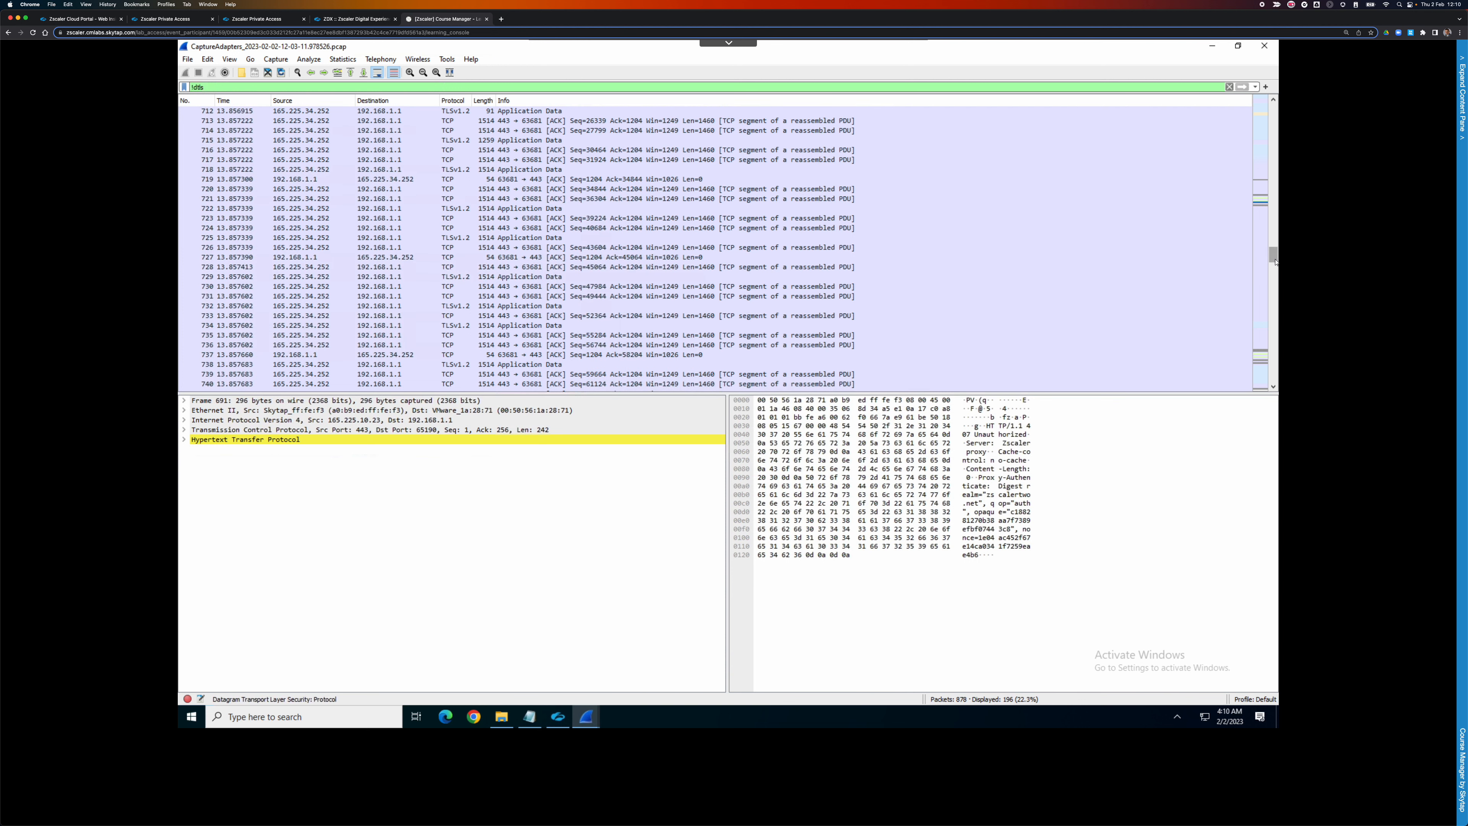
scroll(1274, 306, down, 4)
scroll(1274, 329, down, 10)
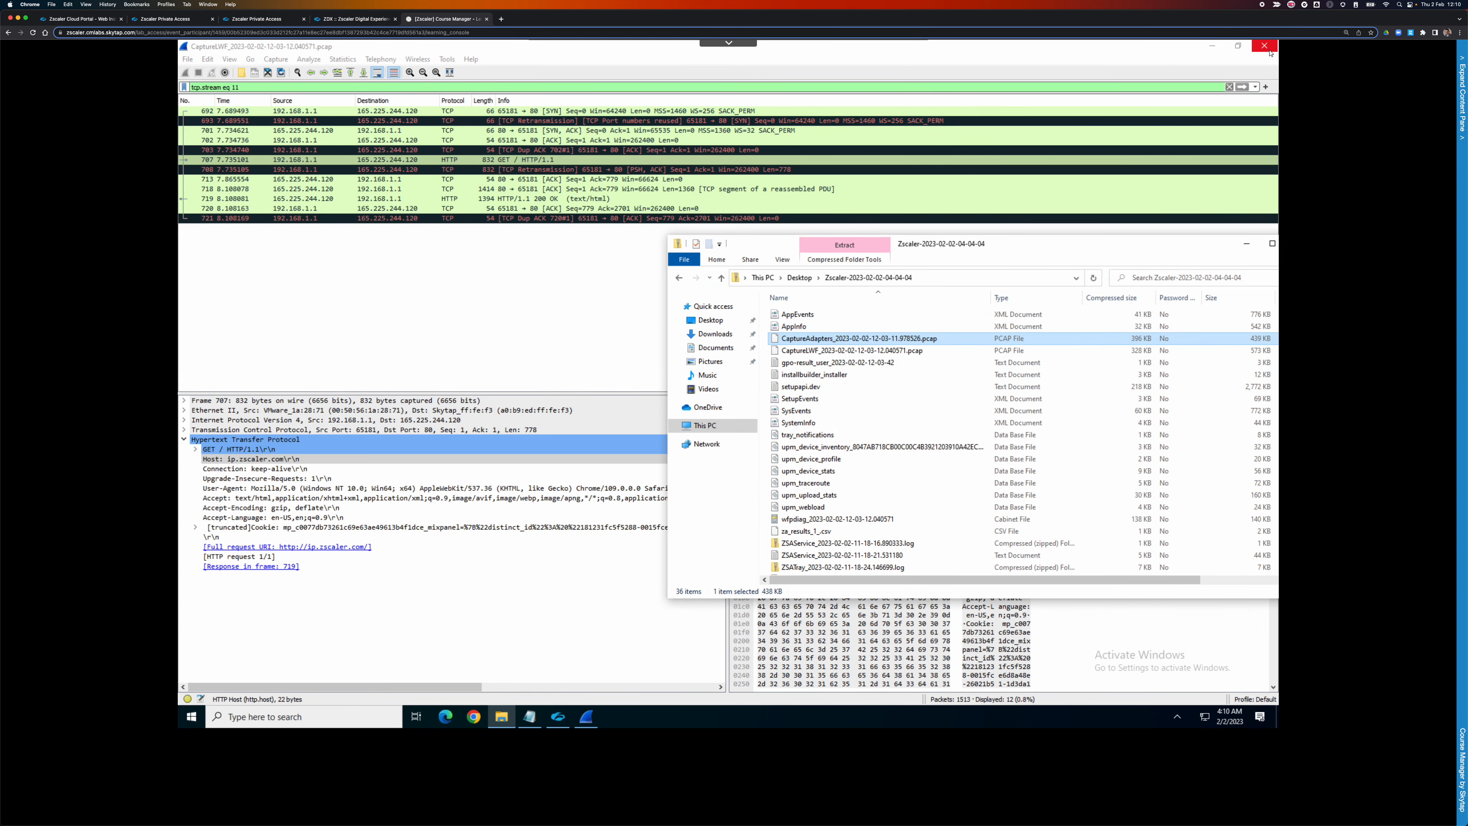
Close the remaining Wireshark capture window and the exported log archive window.
click(1264, 46)
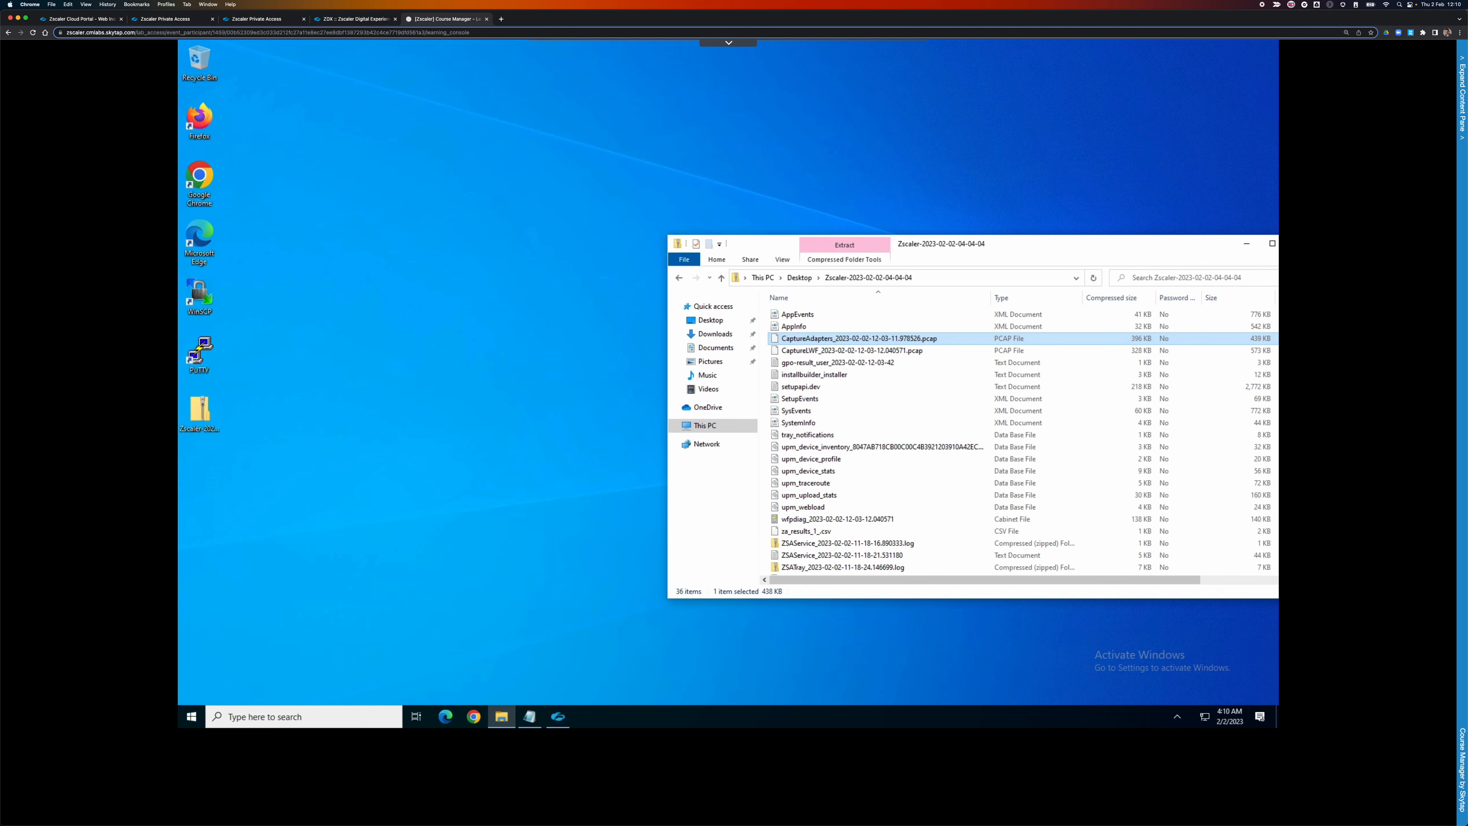
drag(1264, 243, 1115, 243)
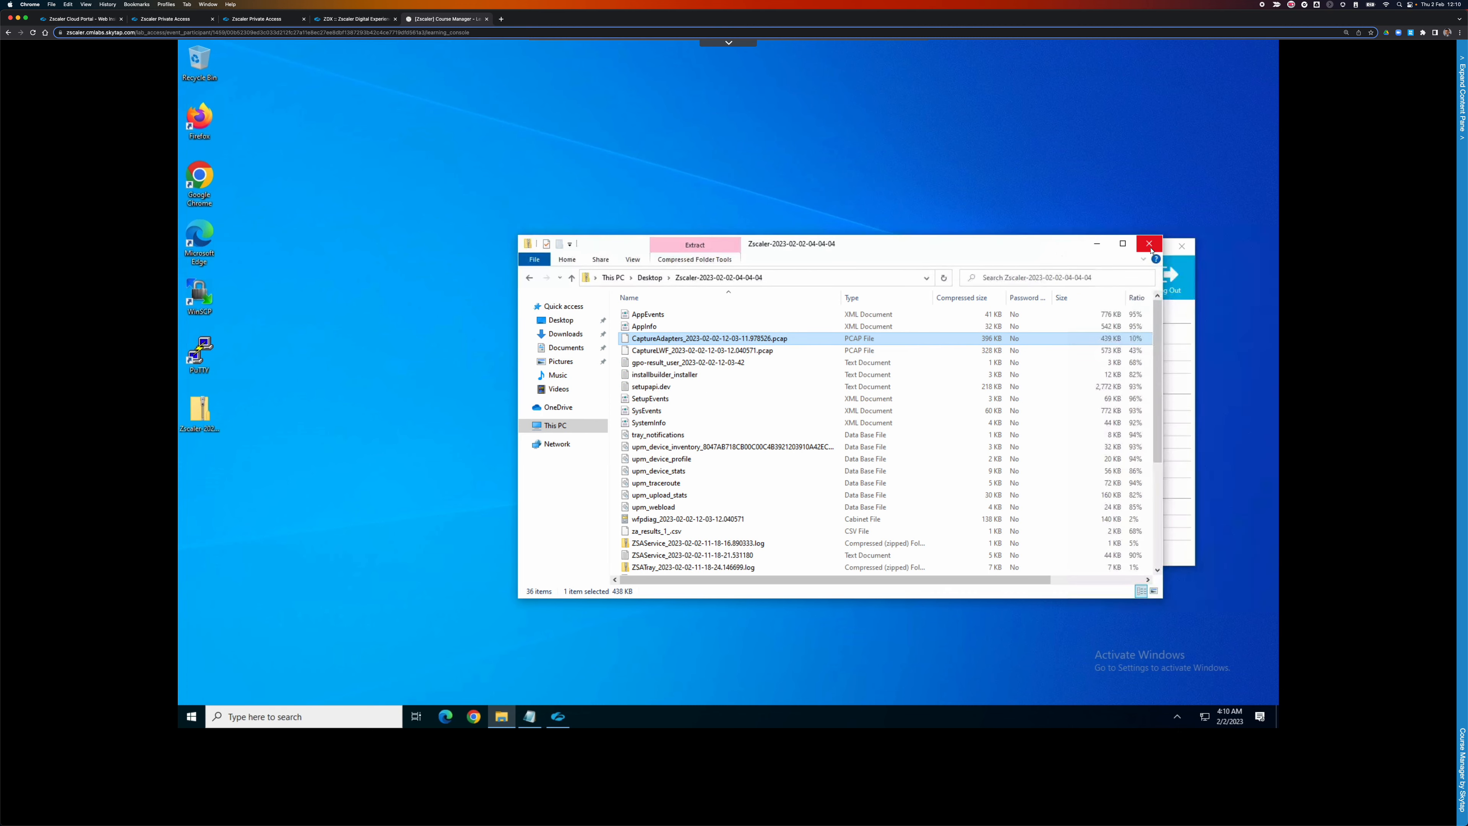
click(1150, 249)
Clear the Client Connector logs, review Private Access, Internet Security and Digital Experience status, then return to More.
drag(1041, 250, 904, 154)
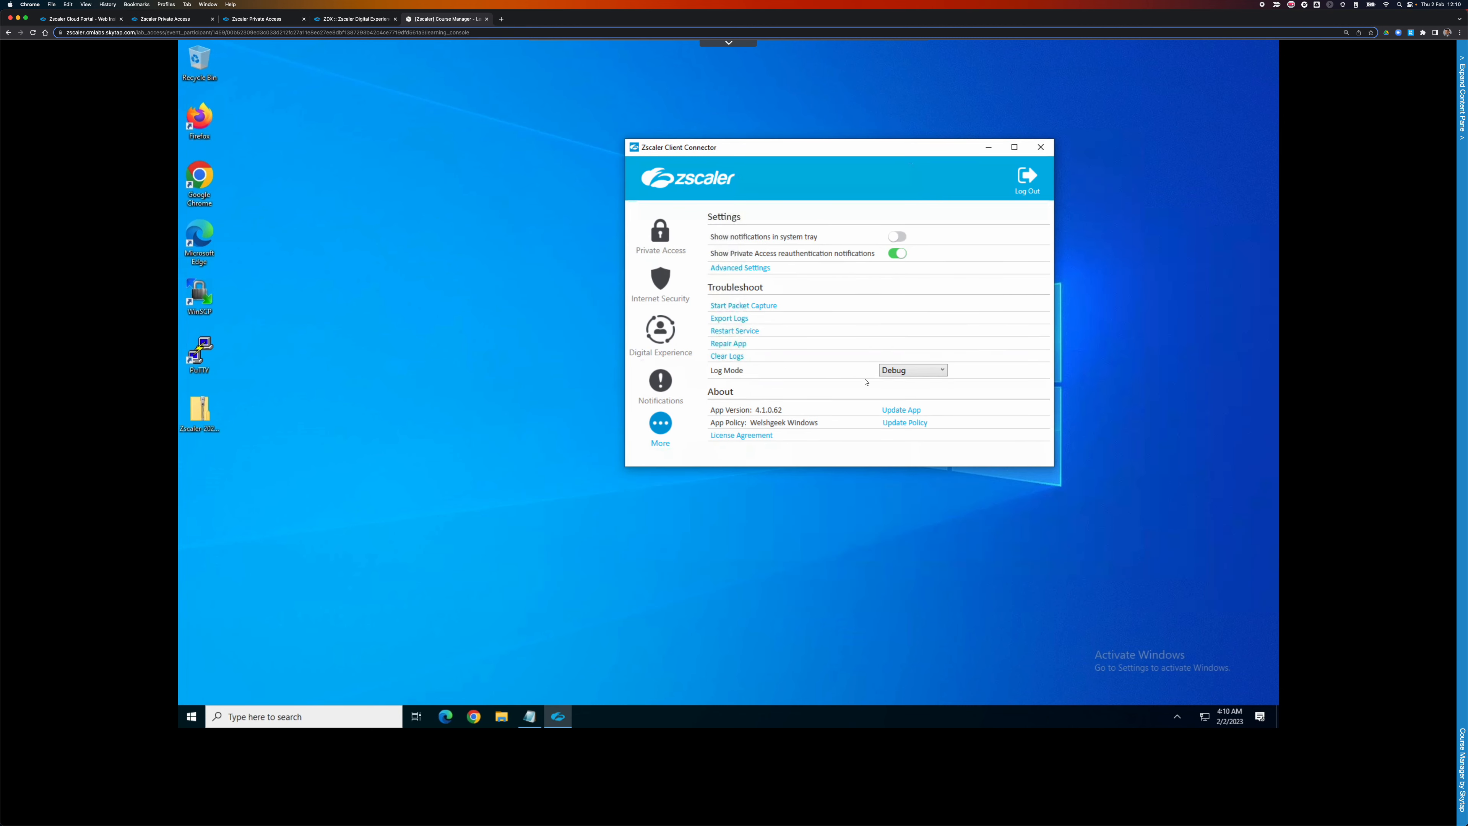
click(728, 357)
click(659, 237)
click(658, 276)
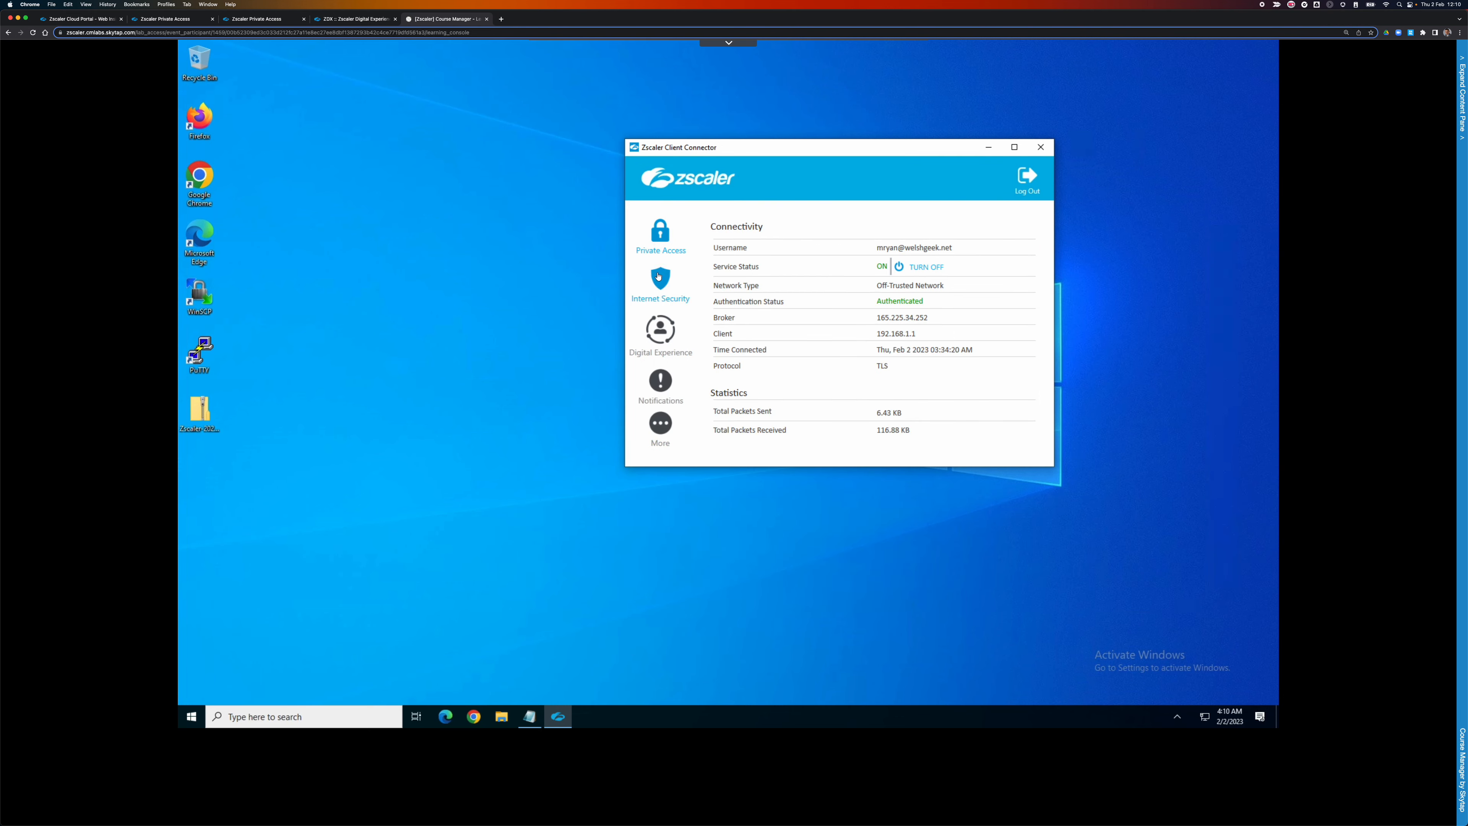
click(661, 335)
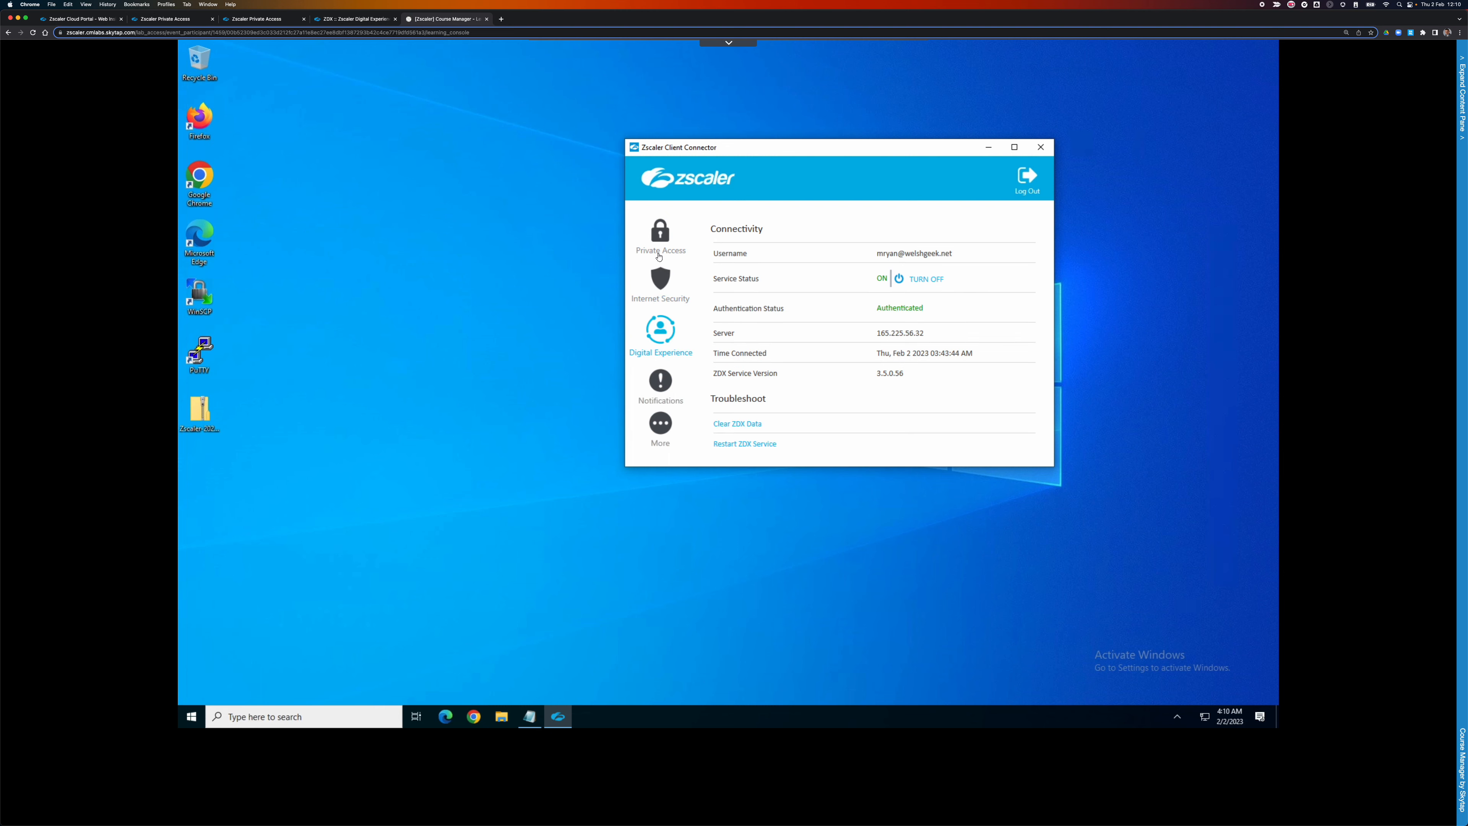
click(652, 237)
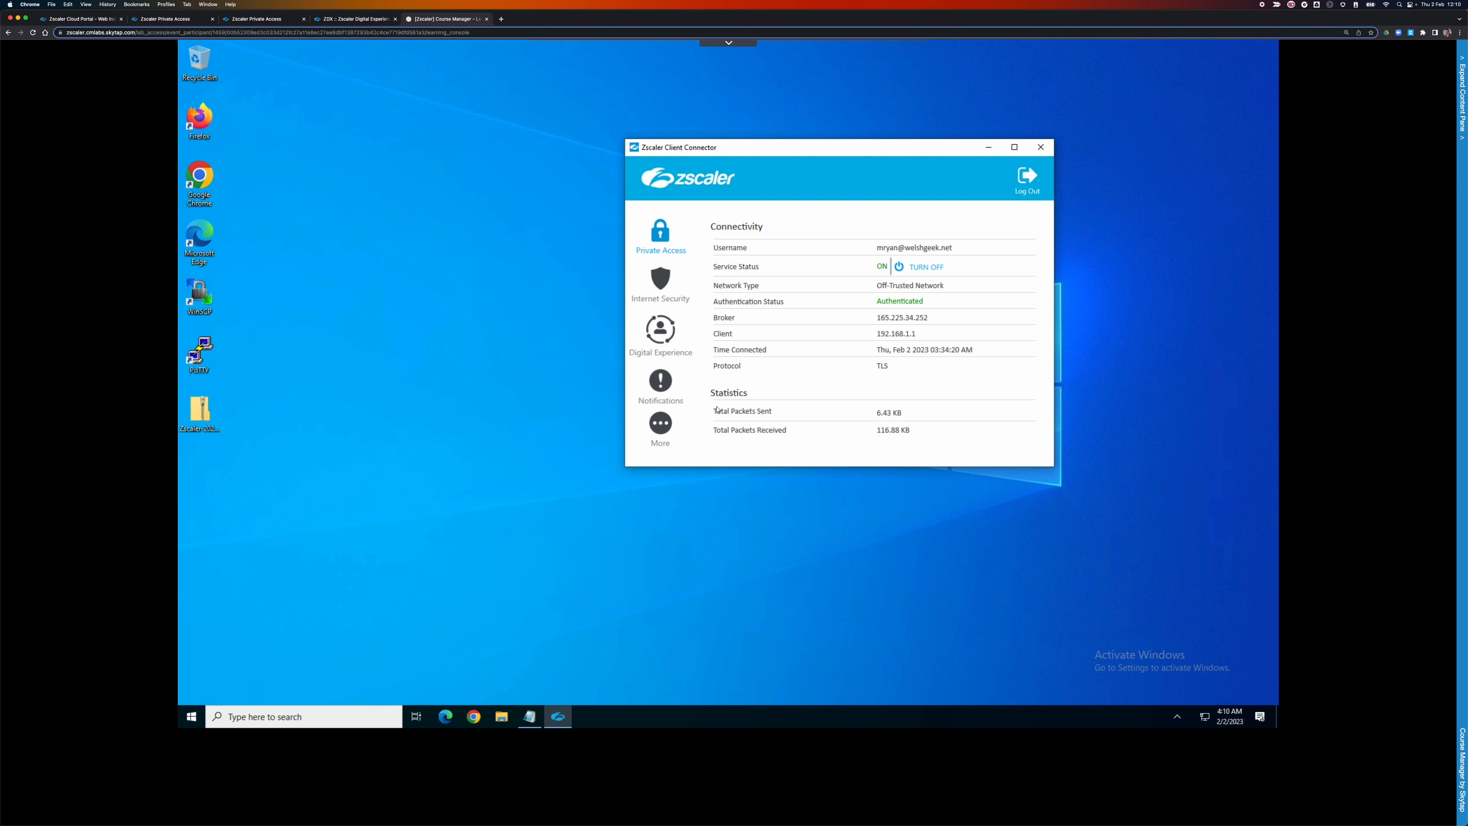
click(657, 425)
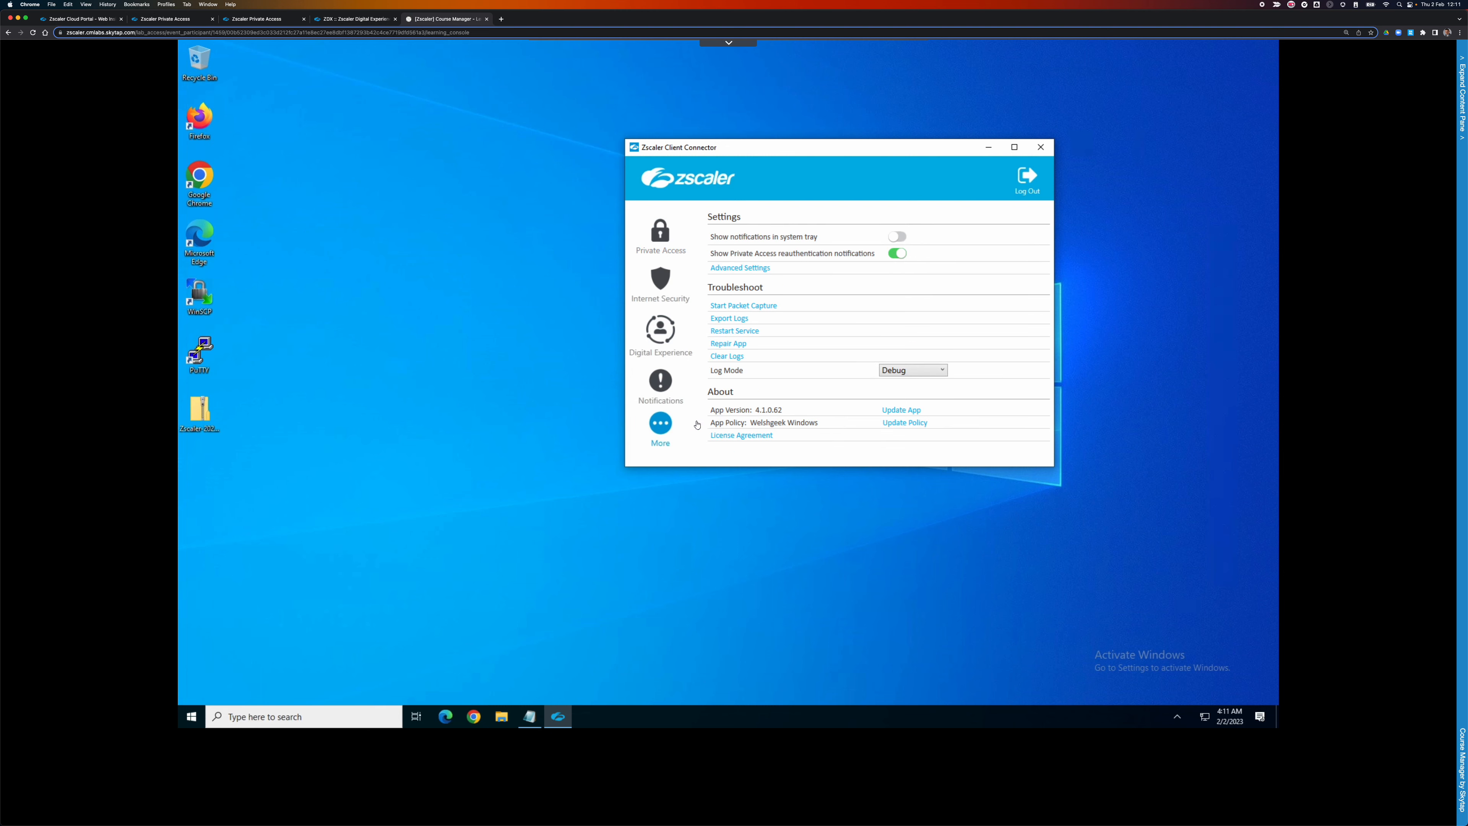